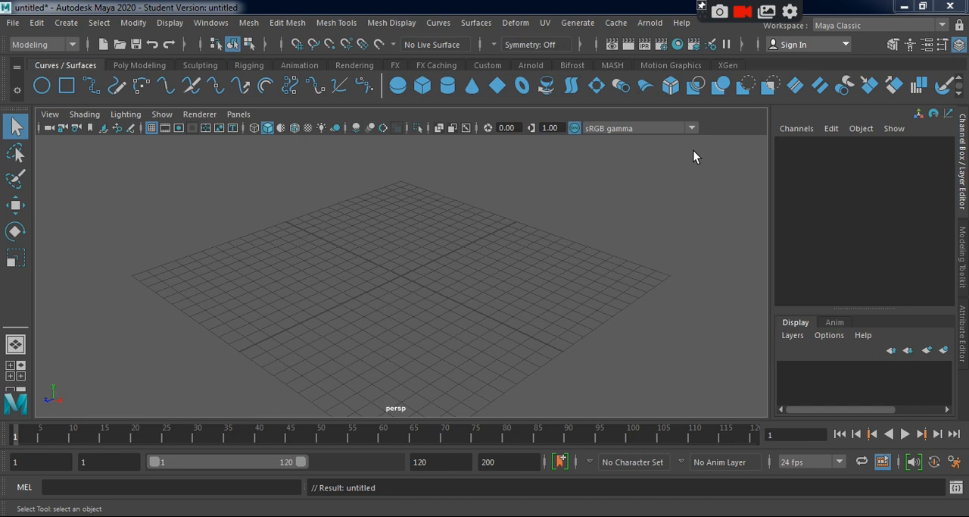
Start importing a file into the scene and browse the Desktop folder for FBX files.
{"action": "left_click", "coordinate": [13, 22]}
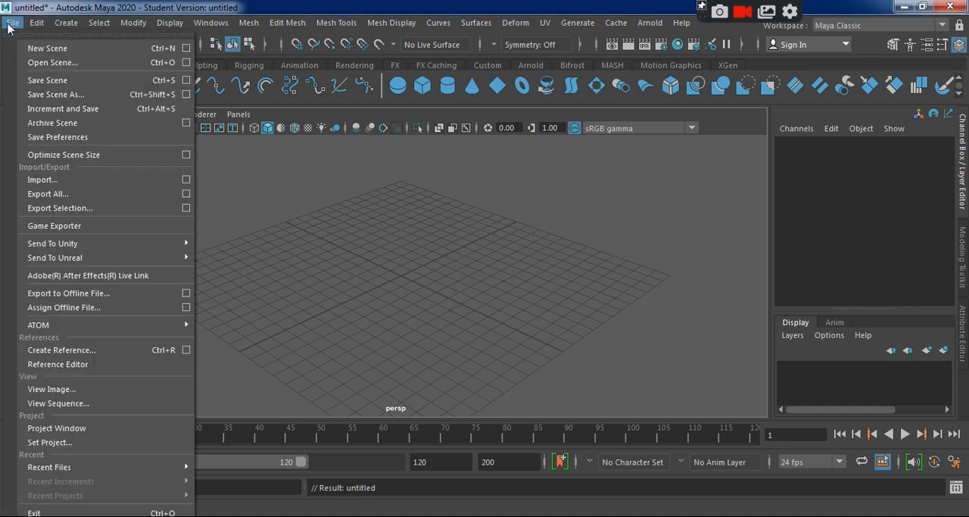
{"action": "left_click", "coordinate": [84, 181]}
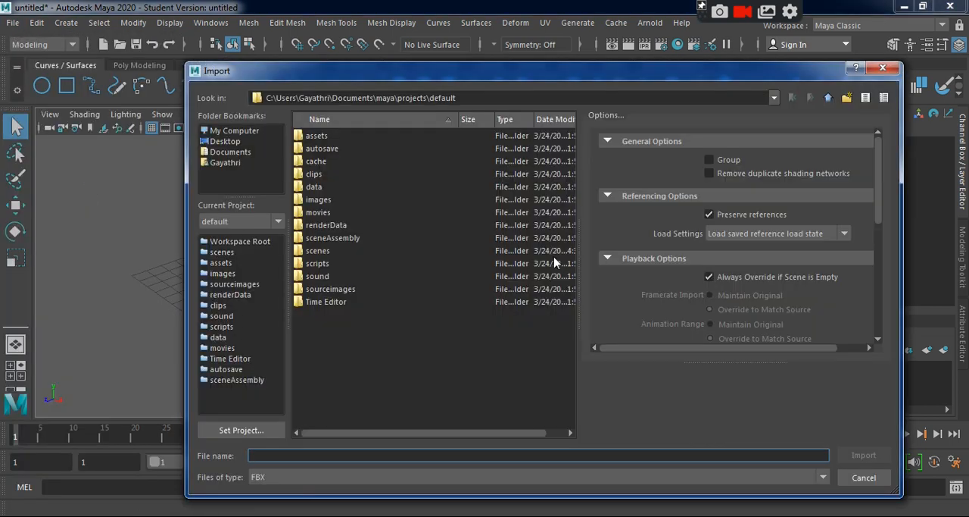
{"action": "left_click", "coordinate": [225, 141]}
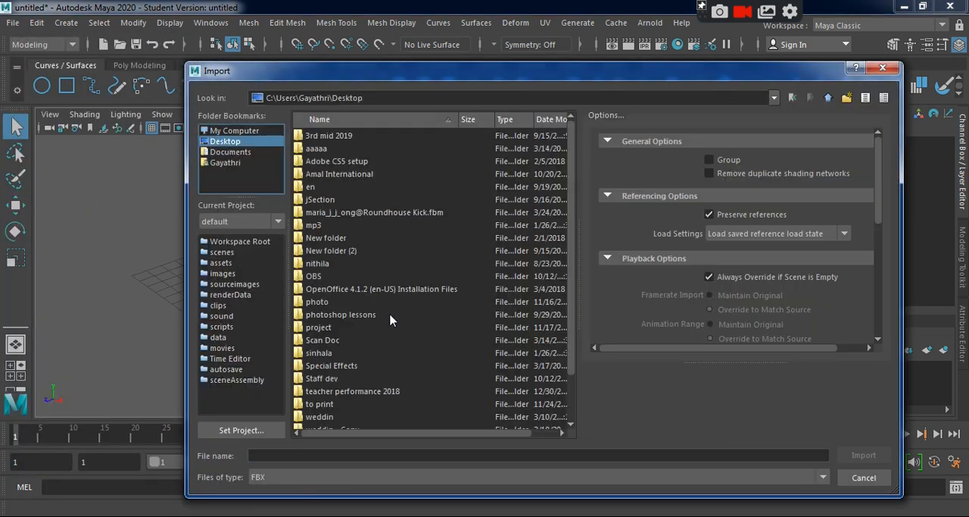
{"action": "scroll", "coordinate": [390, 321], "scroll_direction": "down", "scroll_amount": 2}
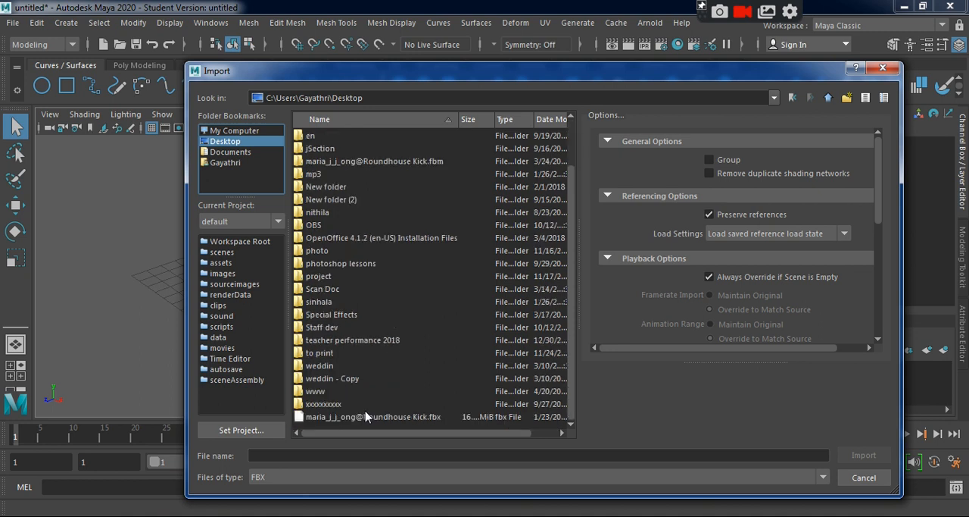
{"action": "scroll", "coordinate": [370, 403], "scroll_direction": "up", "scroll_amount": 1}
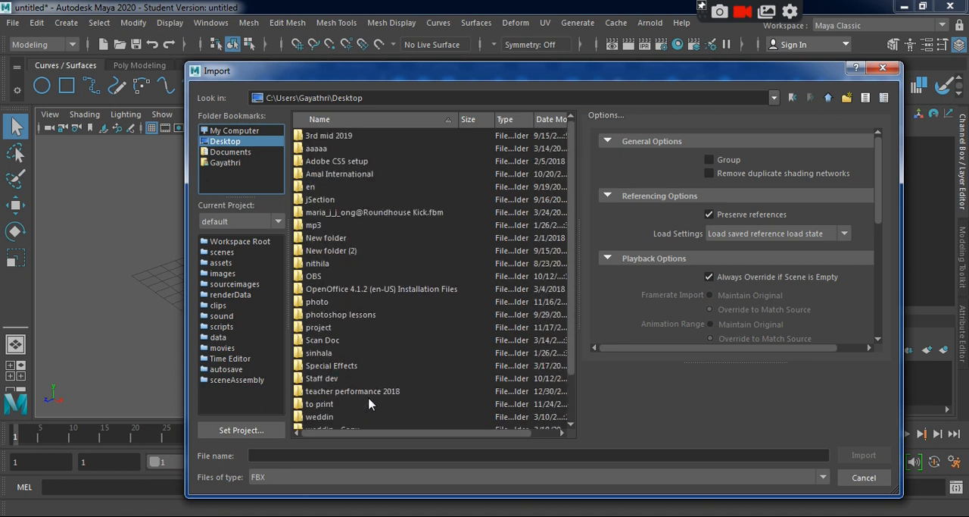
{"action": "scroll", "coordinate": [371, 404], "scroll_direction": "down", "scroll_amount": 1}
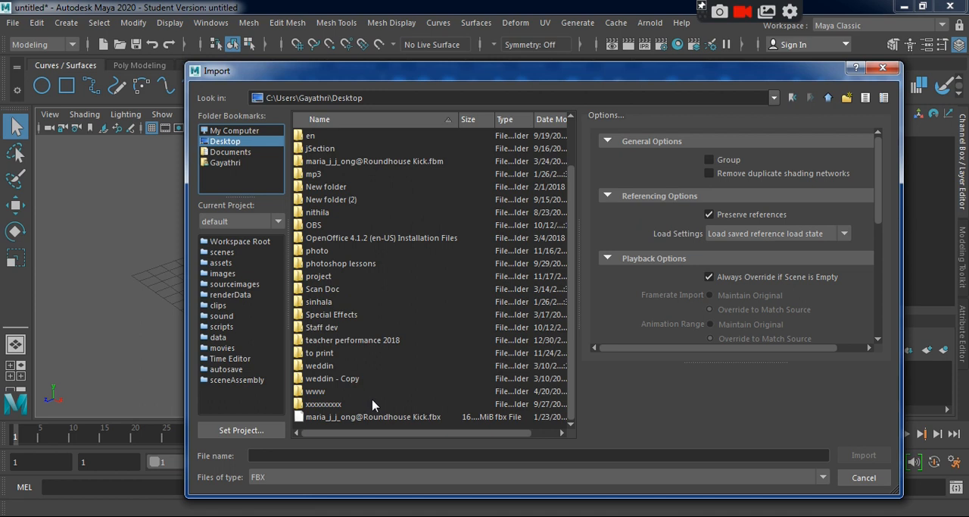
Look through the importable file types and filter the Desktop files to OBJ.
{"action": "left_click", "coordinate": [337, 479]}
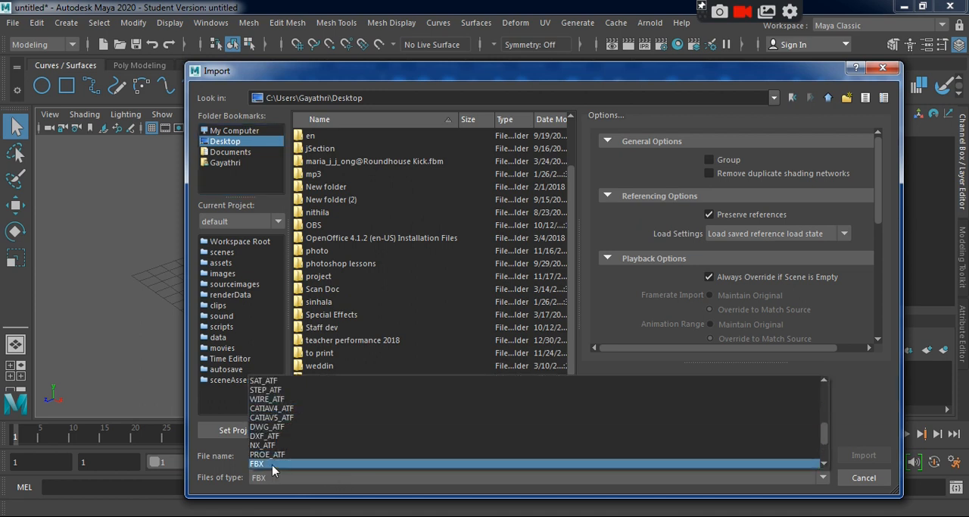
{"action": "scroll", "coordinate": [278, 458], "scroll_direction": "up", "scroll_amount": 3}
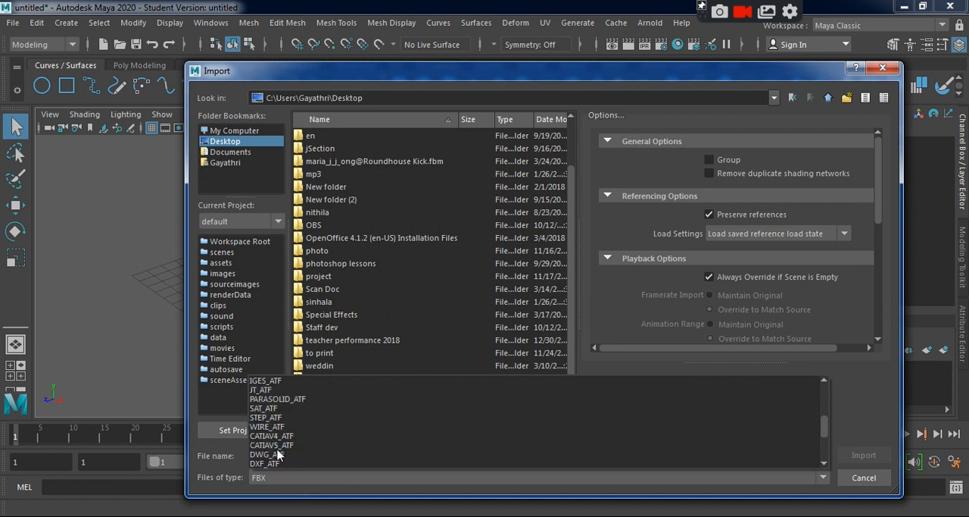
{"action": "scroll", "coordinate": [278, 454], "scroll_direction": "up", "scroll_amount": 5}
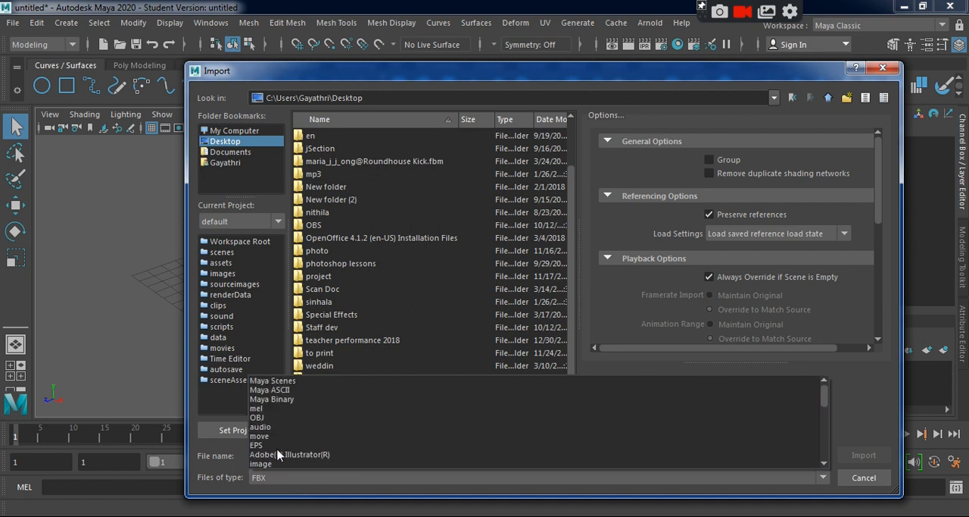
{"action": "scroll", "coordinate": [278, 454], "scroll_direction": "down", "scroll_amount": 5}
{"action": "scroll", "coordinate": [278, 455], "scroll_direction": "up", "scroll_amount": 4}
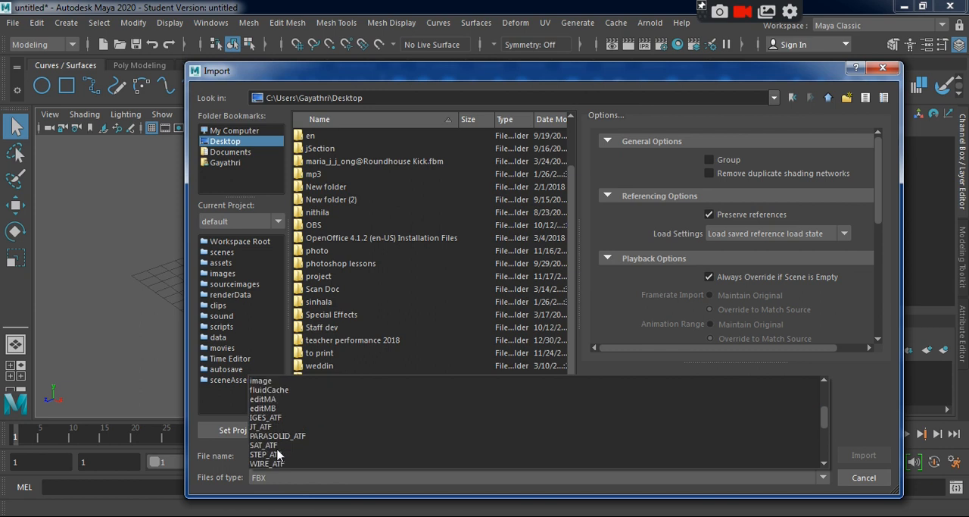
{"action": "scroll", "coordinate": [277, 454], "scroll_direction": "up", "scroll_amount": 3}
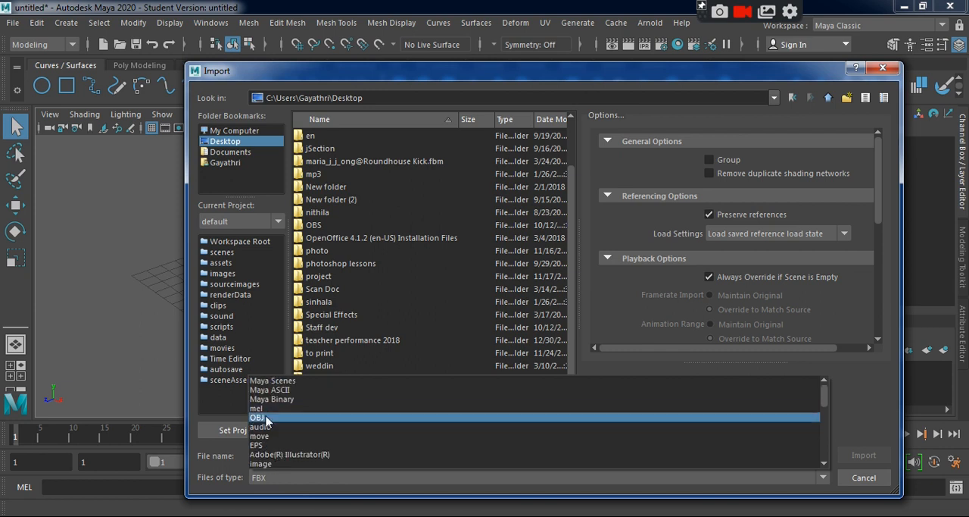
{"action": "left_click", "coordinate": [288, 418]}
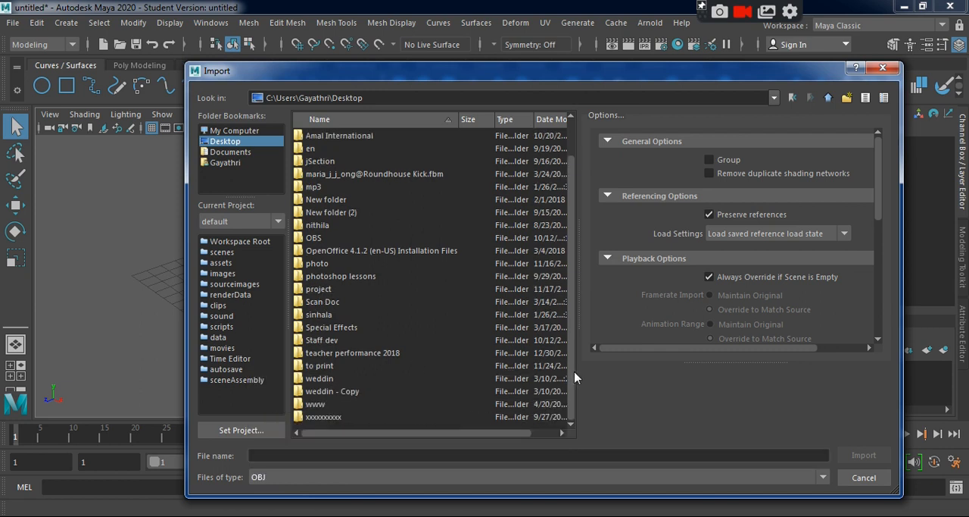
{"action": "left_click_drag", "start_coordinate": [506, 442], "coordinate": [388, 440]}
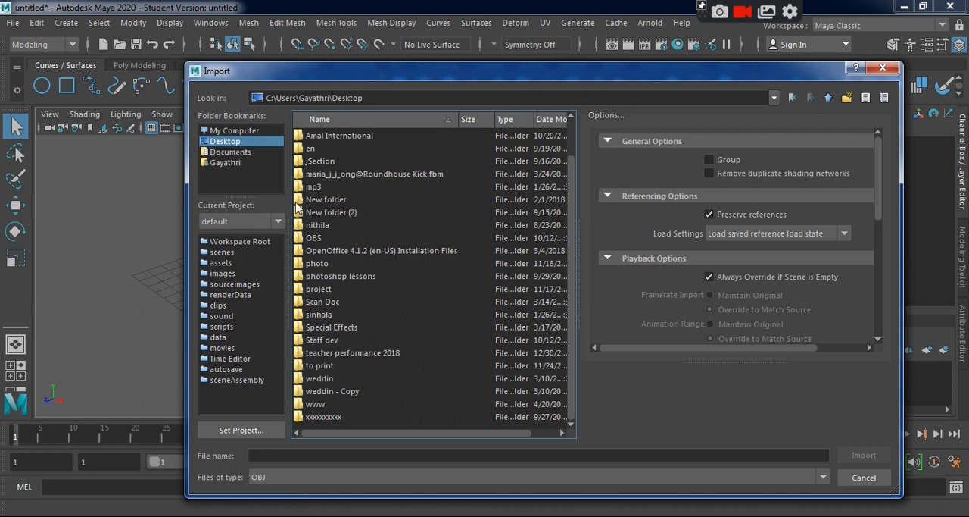
Switch the import location to the D: drive and list all file types there.
{"action": "left_click", "coordinate": [230, 132]}
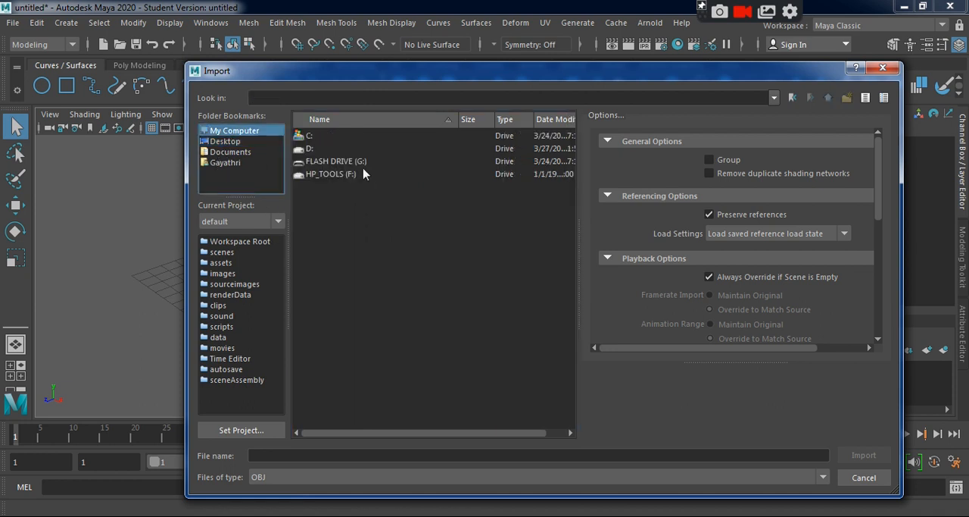
{"action": "left_click", "coordinate": [318, 150]}
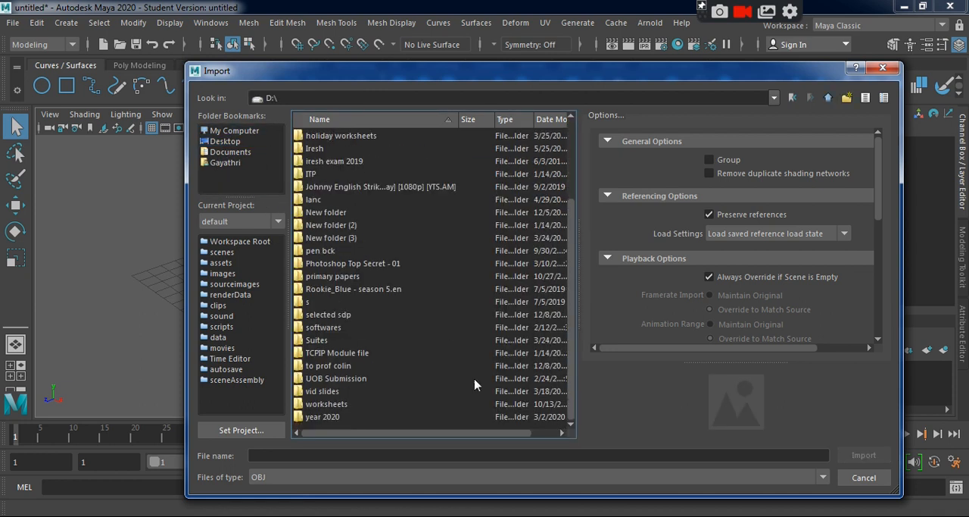
{"action": "left_click", "coordinate": [413, 476]}
{"action": "scroll", "coordinate": [277, 463], "scroll_direction": "down", "scroll_amount": 5}
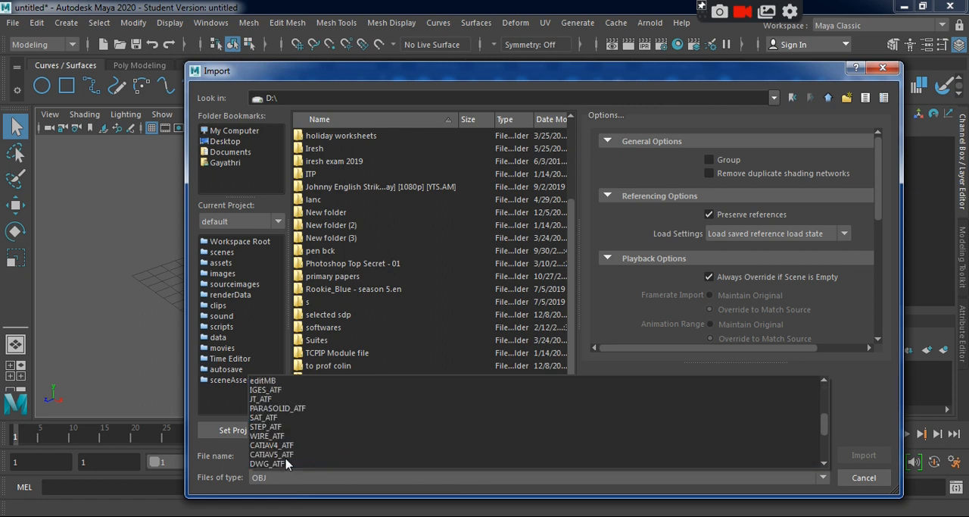
{"action": "left_click", "coordinate": [272, 463]}
{"action": "scroll", "coordinate": [364, 371], "scroll_direction": "down", "scroll_amount": 10}
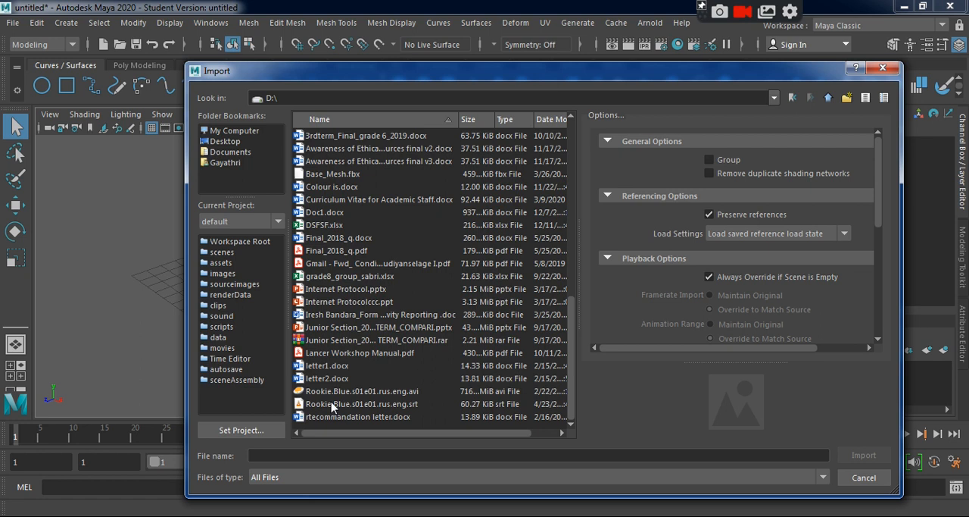
Filter the D: drive files to FBX, import Base_Mesh.fbx and frame the whole character in the perspective view.
{"action": "left_click", "coordinate": [345, 176]}
{"action": "left_click", "coordinate": [318, 476]}
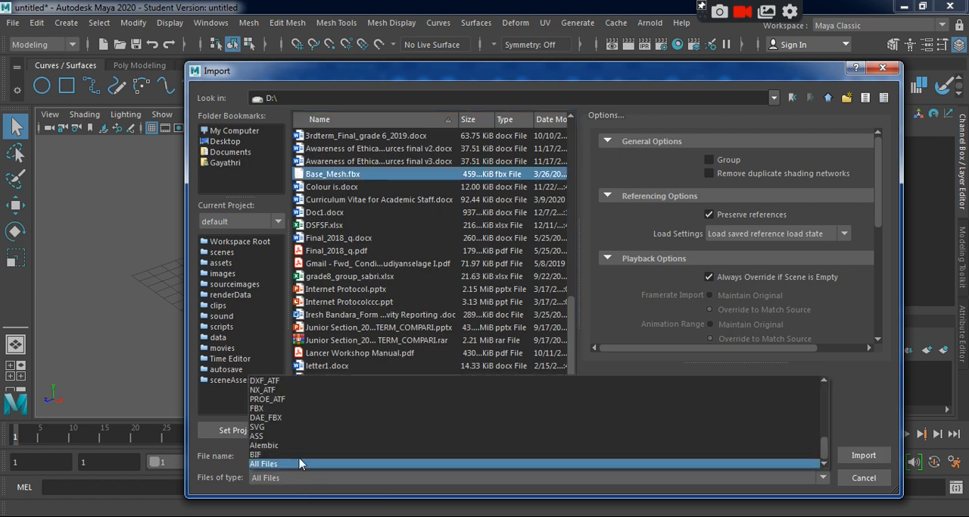
{"action": "left_click", "coordinate": [419, 295]}
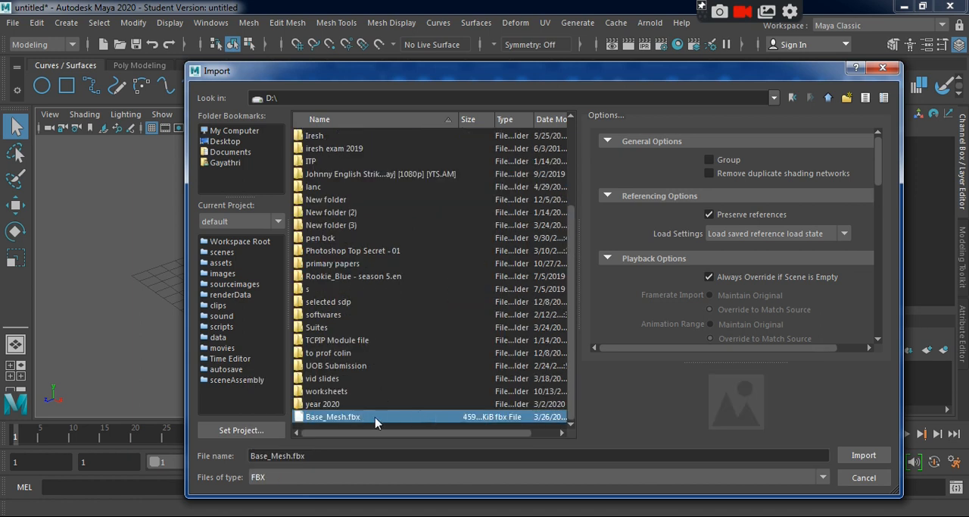
{"action": "left_click", "coordinate": [862, 455]}
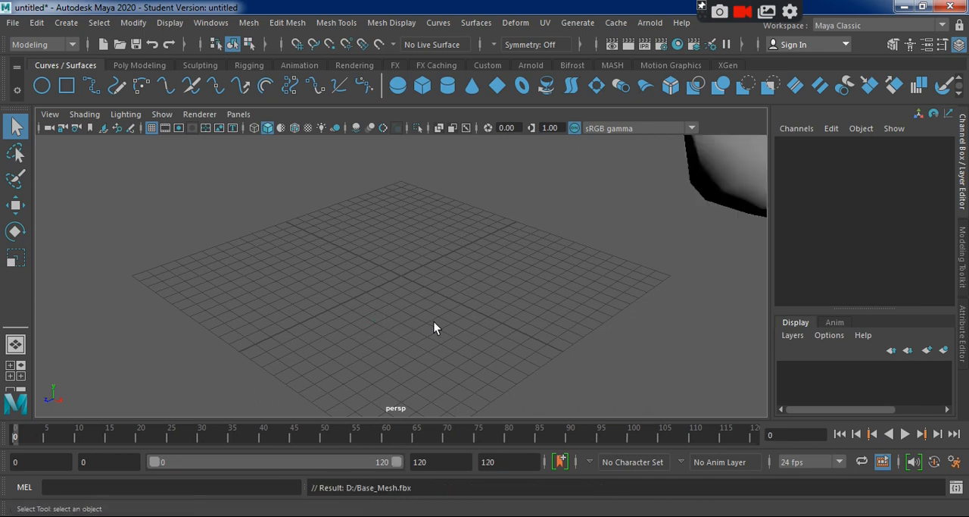
{"action": "key", "text": "a"}
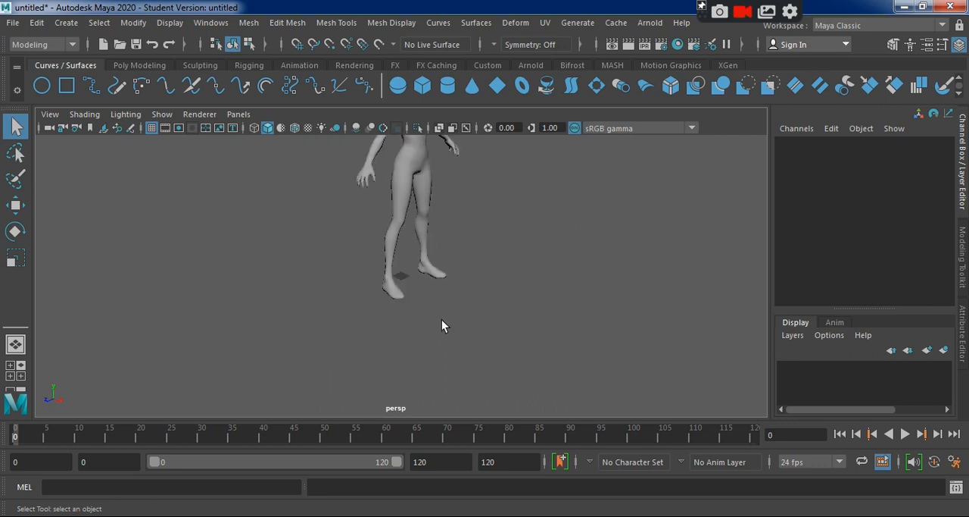
{"action": "left_click_drag", "start_coordinate": [493, 338], "coordinate": [461, 316], "text": "alt"}
{"action": "right_click_drag", "start_coordinate": [462, 316], "coordinate": [493, 354], "text": "alt"}
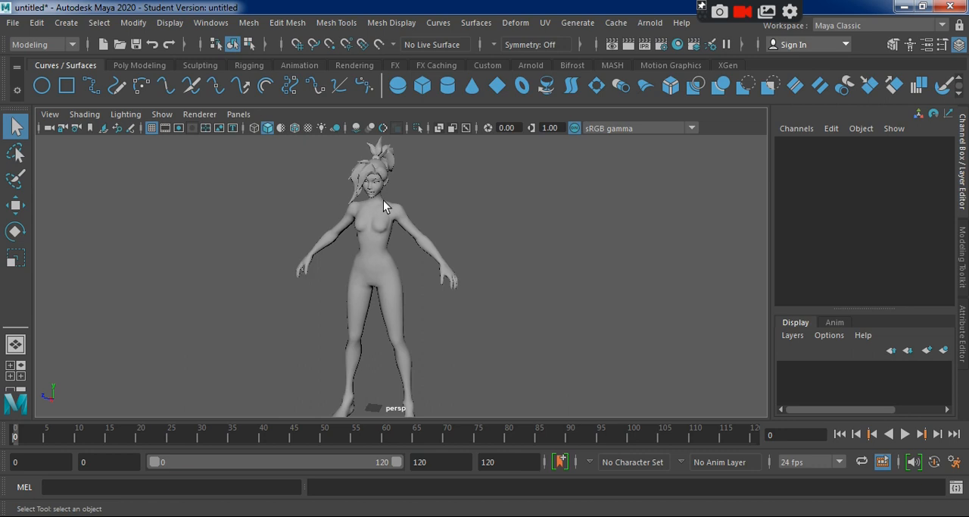
{"action": "mouse_move", "coordinate": [520, 273]}
{"action": "left_mouse_down", "text": "alt"}
{"action": "mouse_move", "coordinate": [532, 288]}
{"action": "mouse_move", "coordinate": [325, 279]}
{"action": "mouse_move", "coordinate": [528, 285]}
{"action": "left_mouse_up", "text": "alt"}
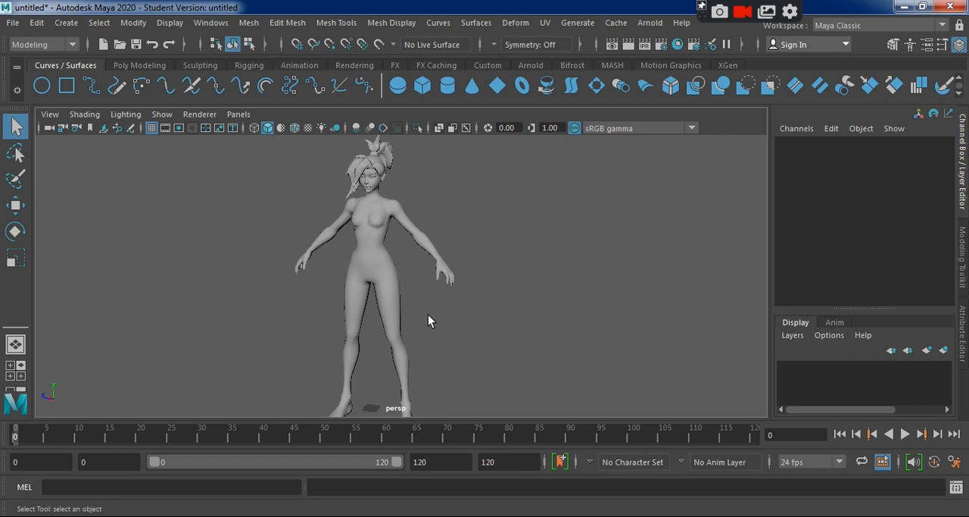
{"action": "left_click_drag", "start_coordinate": [464, 333], "coordinate": [497, 344], "text": "alt"}
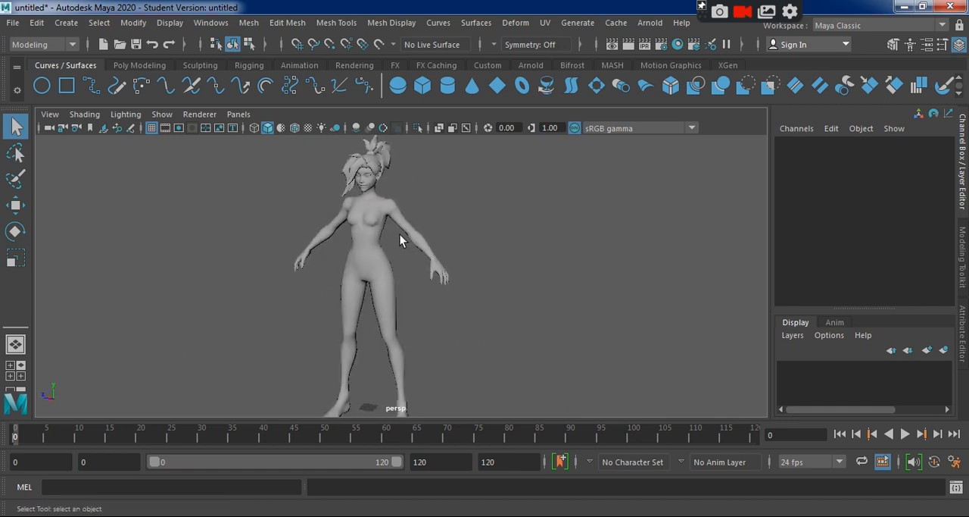
Scale the character mesh uniformly to 0.1 in X, Y and Z and frame it in the perspective view.
{"action": "left_click", "coordinate": [381, 253]}
{"action": "right_click_drag", "start_coordinate": [524, 388], "coordinate": [452, 309], "text": "alt"}
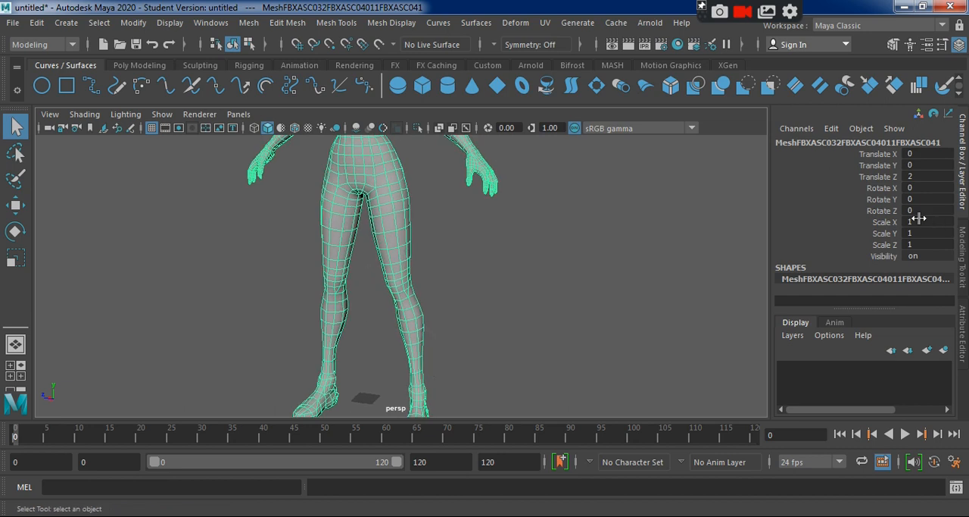
{"action": "left_click_drag", "start_coordinate": [918, 221], "coordinate": [922, 243]}
{"action": "key", "text": "BackSpace"}
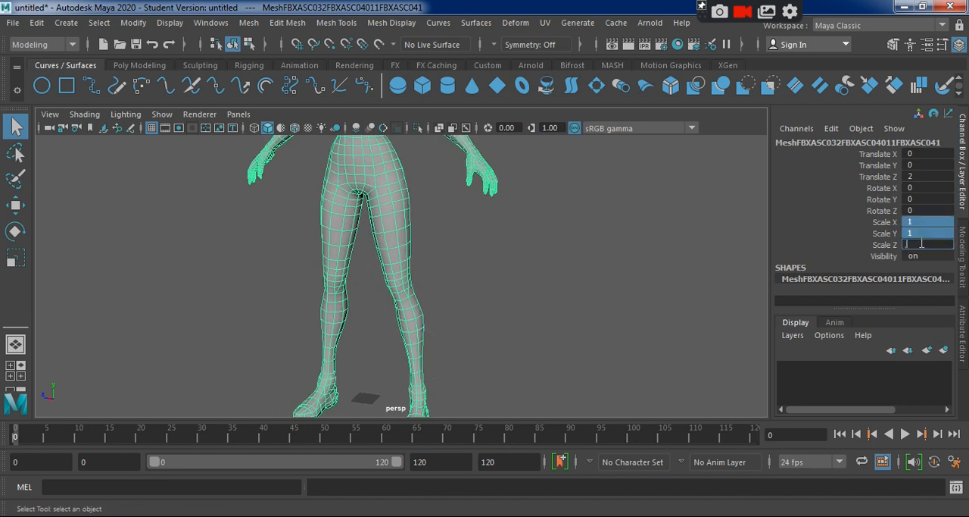
{"action": "type", "text": ".1"}
{"action": "key", "text": "Return"}
{"action": "key", "text": "f"}
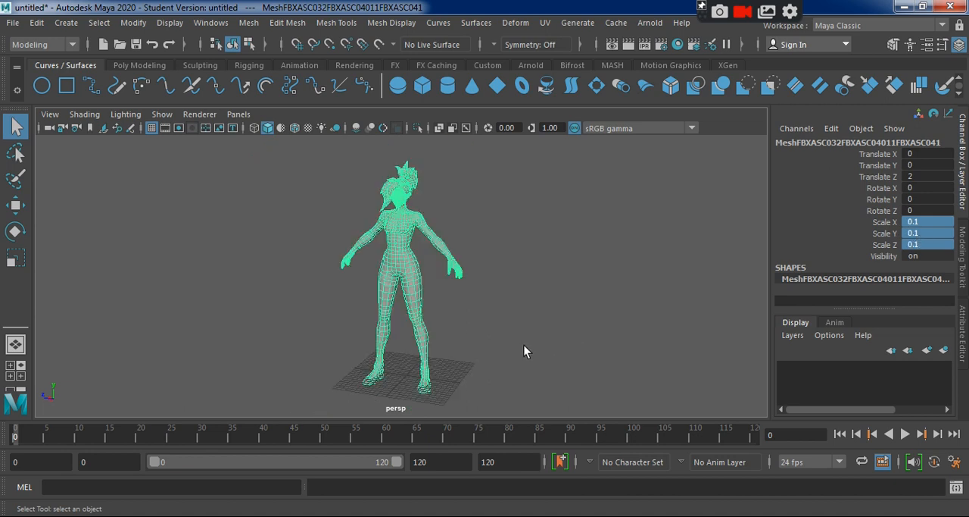
{"action": "left_click_drag", "start_coordinate": [526, 350], "coordinate": [561, 358], "text": "alt"}
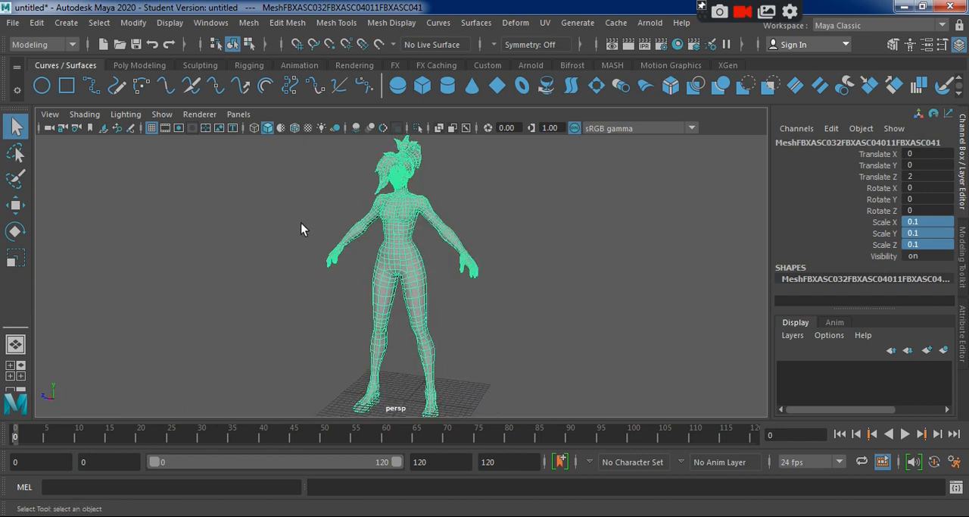
Maximize the top view, frame the character in it and switch the display to wireframe.
{"action": "key", "text": "space"}
{"action": "key", "text": "space"}
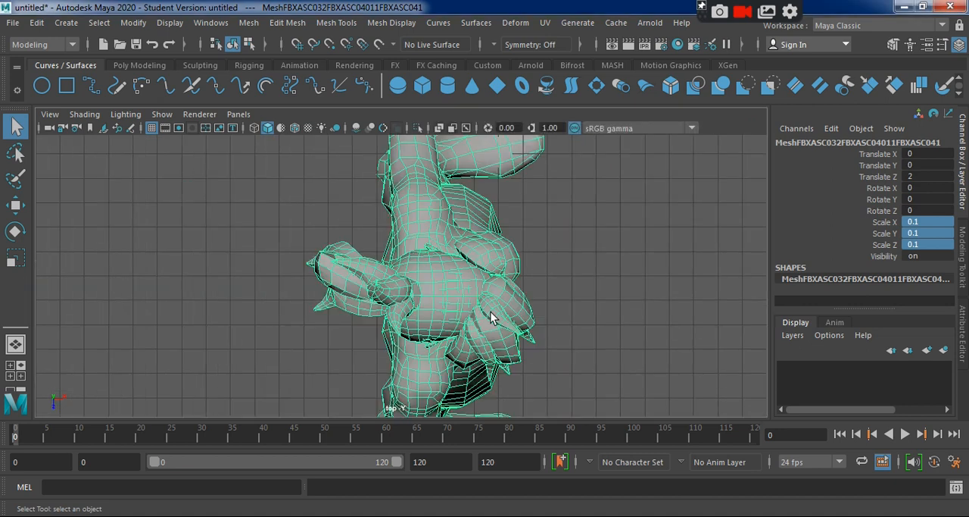
{"action": "key", "text": "f"}
{"action": "key", "text": "4"}
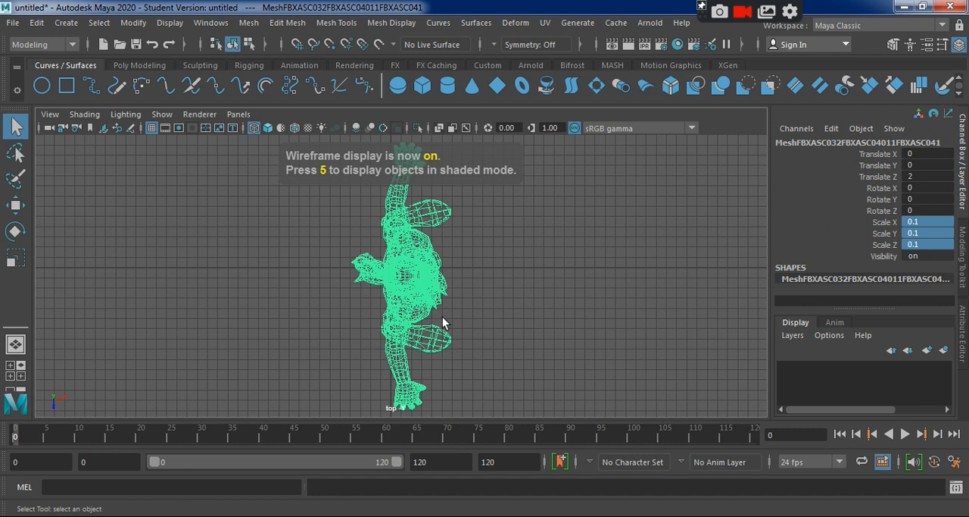
Maximize the front view, frame the character in it and switch the display to wireframe.
{"action": "key", "text": "space"}
{"action": "key", "text": "space"}
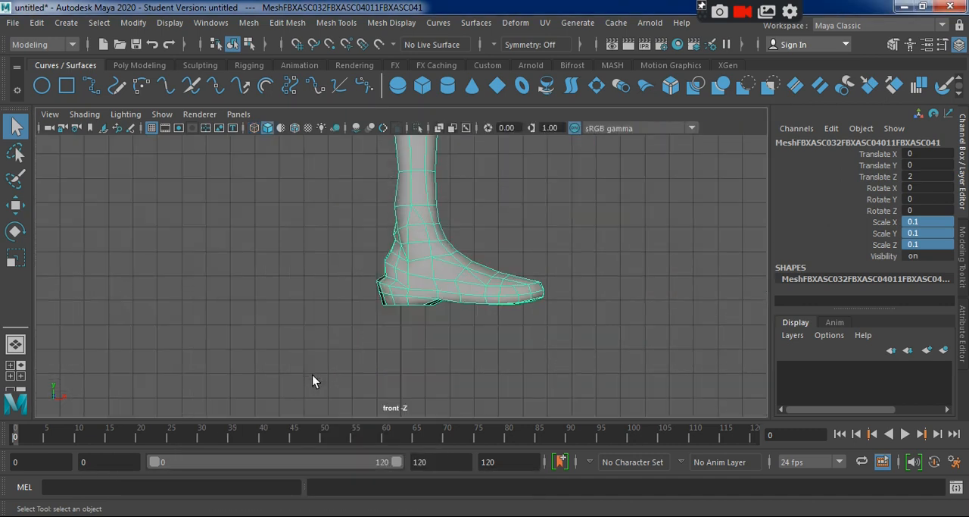
{"action": "key", "text": "f"}
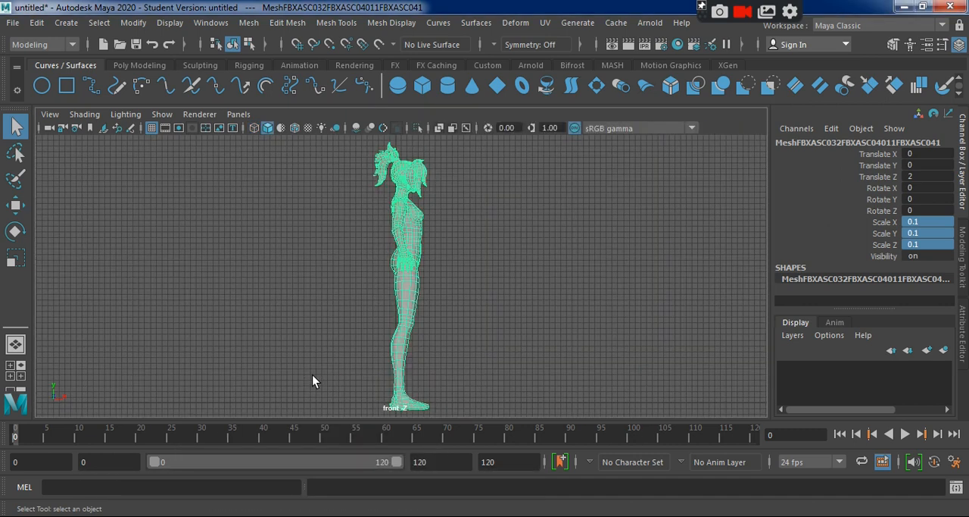
{"action": "key", "text": "4"}
Maximize the side view, frame the character in it and switch the display to wireframe.
{"action": "key", "text": "space"}
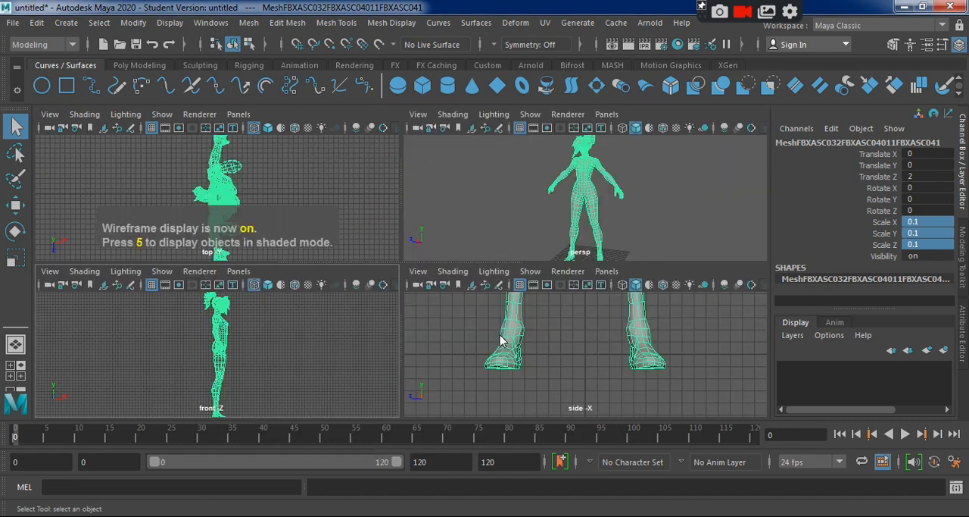
{"action": "key", "text": "space"}
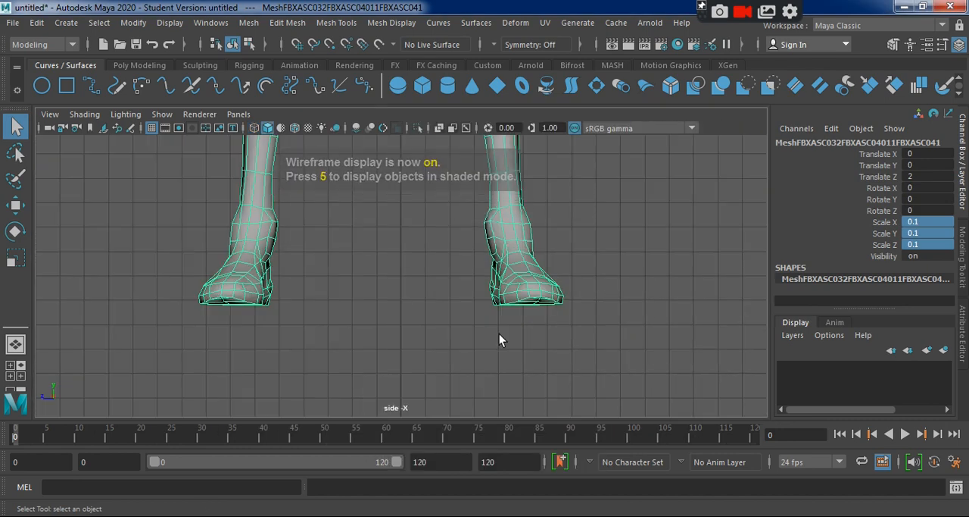
{"action": "key", "text": "f"}
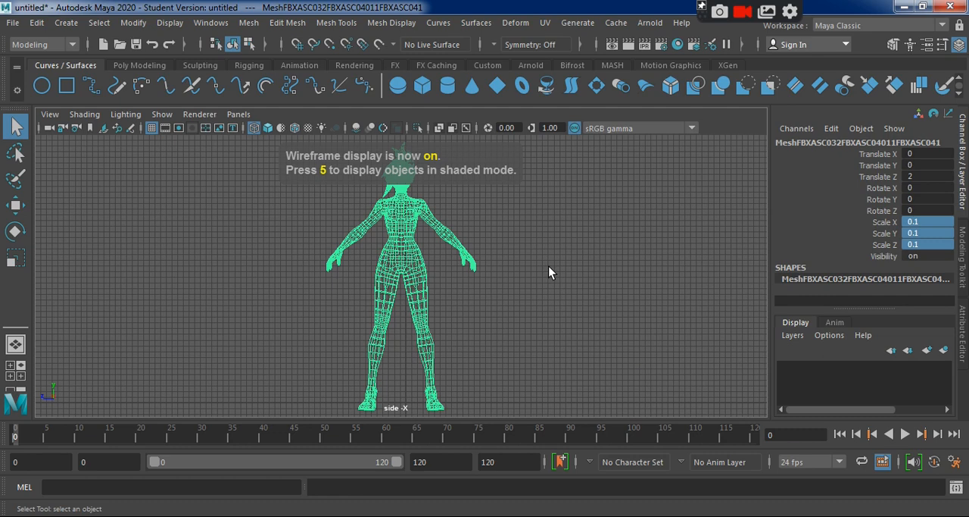
Maximize the perspective view, turn on X-Ray display and deselect the character to view its shaded body.
{"action": "key", "text": "space"}
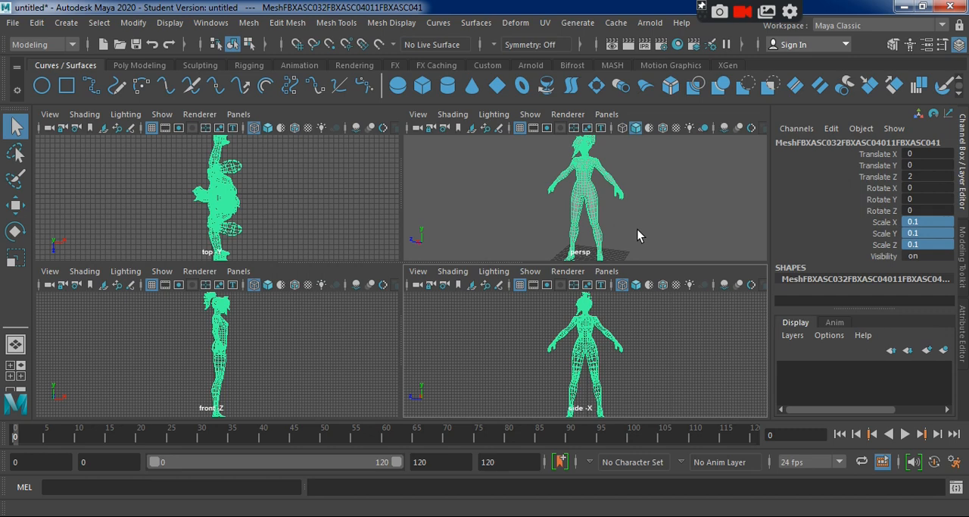
{"action": "key", "text": "space"}
{"action": "left_click_drag", "start_coordinate": [617, 272], "coordinate": [550, 296], "text": "alt"}
{"action": "right_click_drag", "start_coordinate": [468, 270], "coordinate": [507, 292], "text": "alt"}
{"action": "mouse_move", "coordinate": [507, 291]}
{"action": "left_mouse_down", "text": "alt"}
{"action": "mouse_move", "coordinate": [480, 270]}
{"action": "mouse_move", "coordinate": [489, 281]}
{"action": "mouse_move", "coordinate": [452, 277]}
{"action": "mouse_move", "coordinate": [493, 300]}
{"action": "left_mouse_up", "text": "alt"}
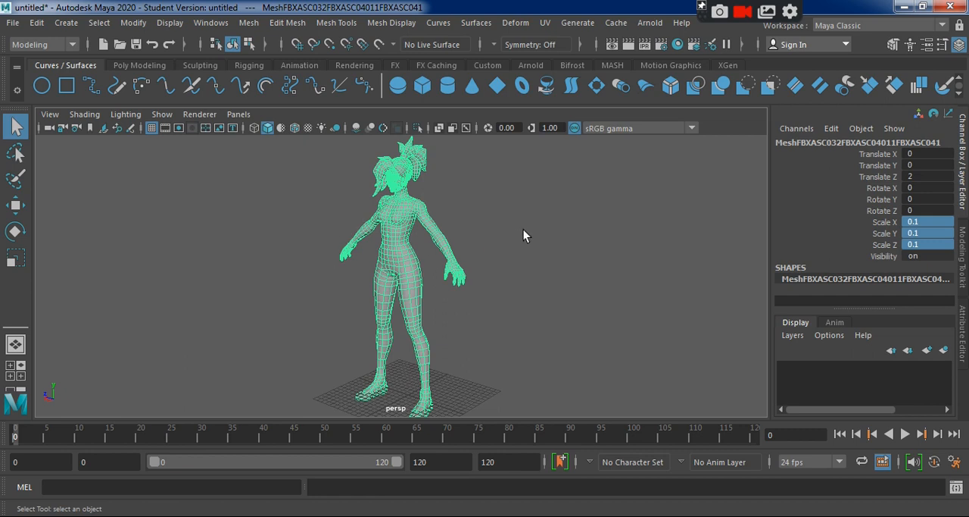
{"action": "left_click", "coordinate": [442, 129]}
{"action": "left_click", "coordinate": [502, 244]}
{"action": "left_click_drag", "start_coordinate": [502, 244], "coordinate": [566, 297], "text": "alt"}
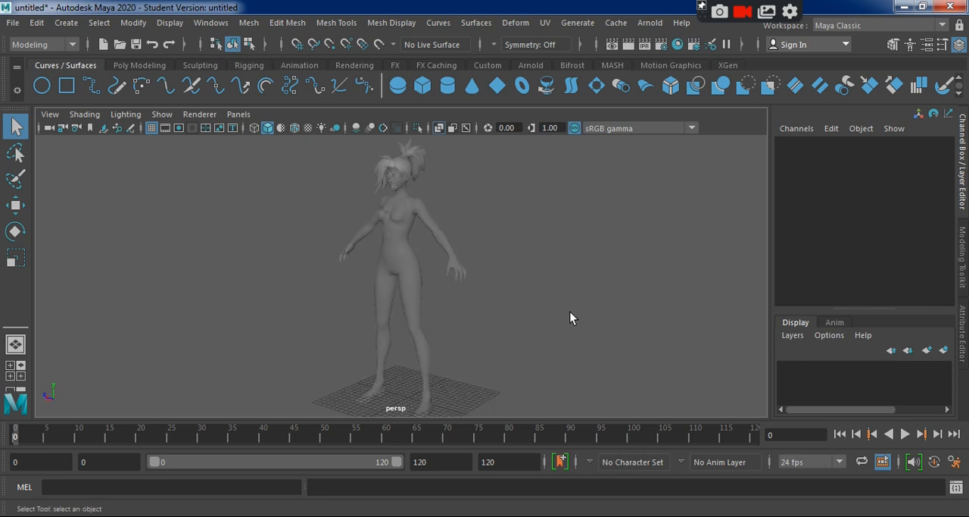
{"action": "left_click_drag", "start_coordinate": [570, 334], "coordinate": [545, 326], "text": "alt"}
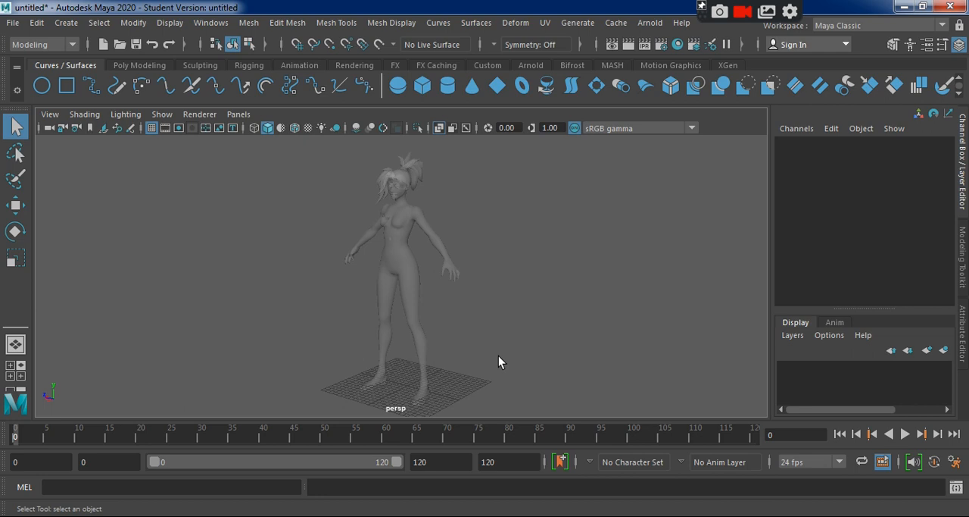
{"action": "left_click_drag", "start_coordinate": [485, 359], "coordinate": [516, 365], "text": "alt"}
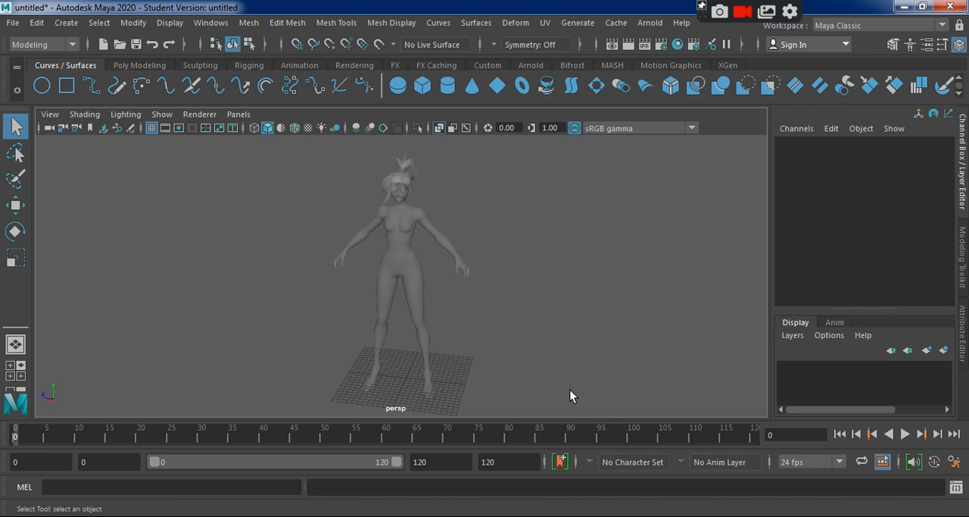
Maximize the front view and switch to the Rigging menu set.
{"action": "key", "text": "space"}
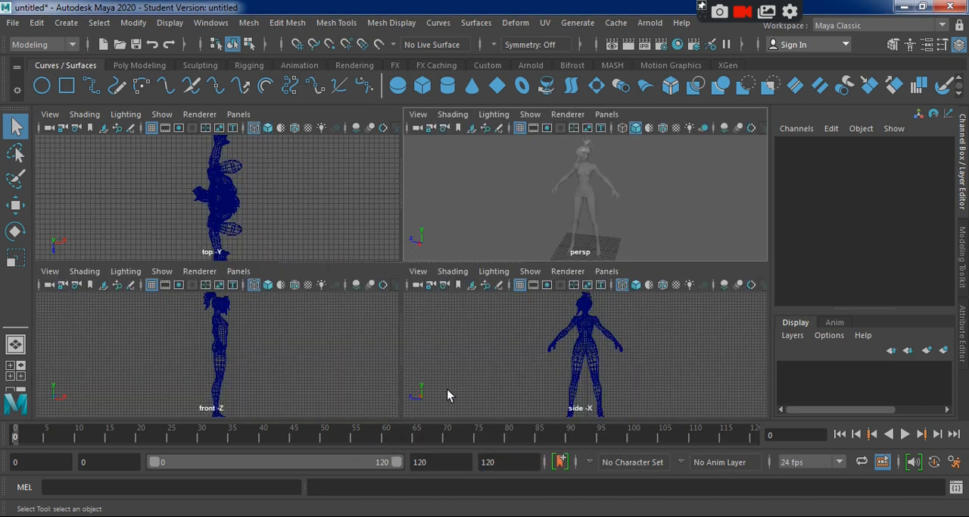
{"action": "key", "text": "space"}
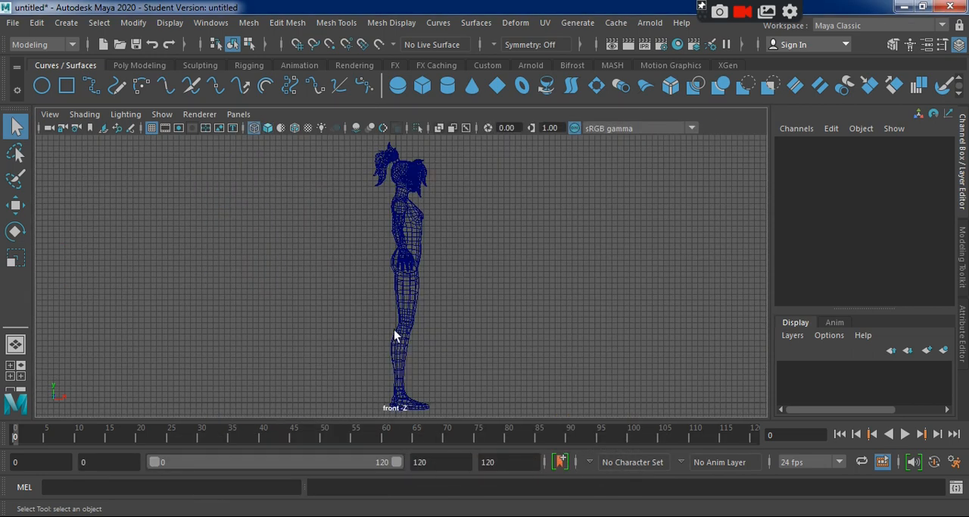
{"action": "left_click", "coordinate": [34, 45]}
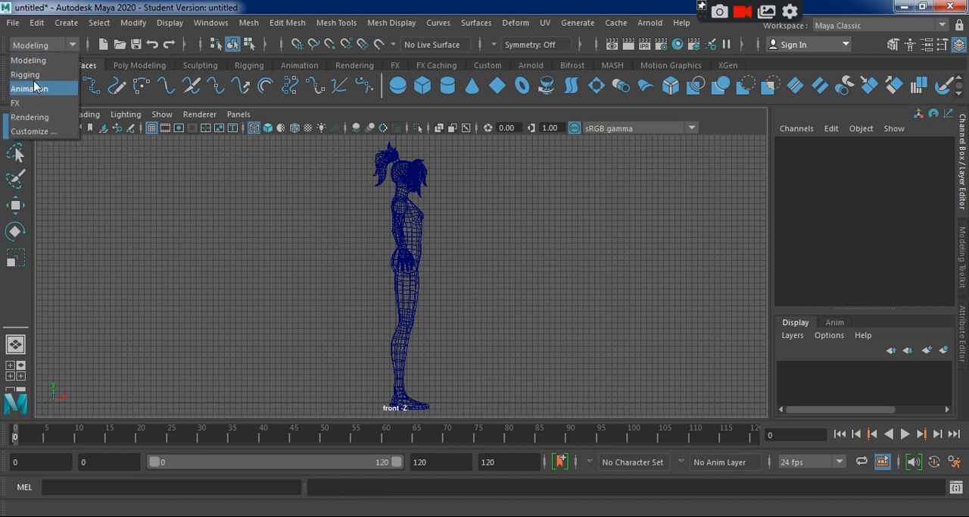
{"action": "left_click", "coordinate": [25, 74]}
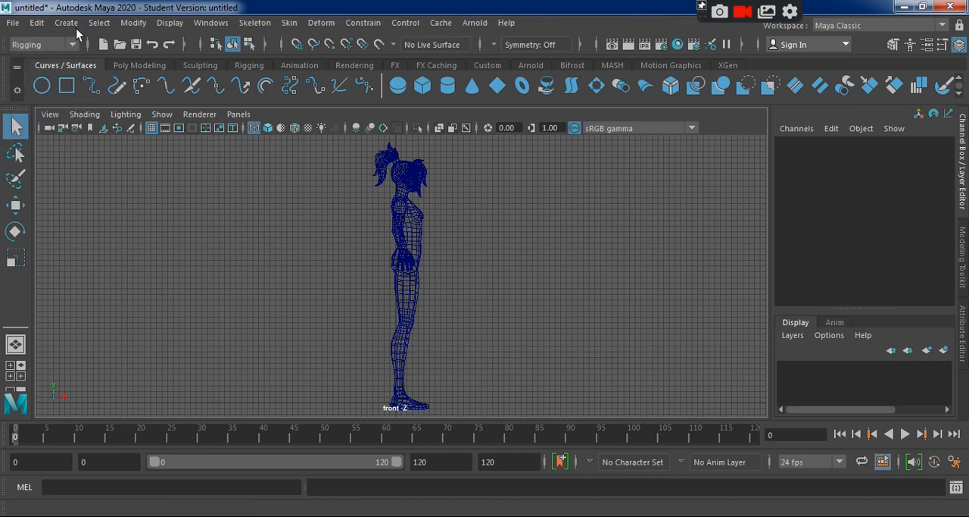
{"action": "left_click", "coordinate": [255, 23]}
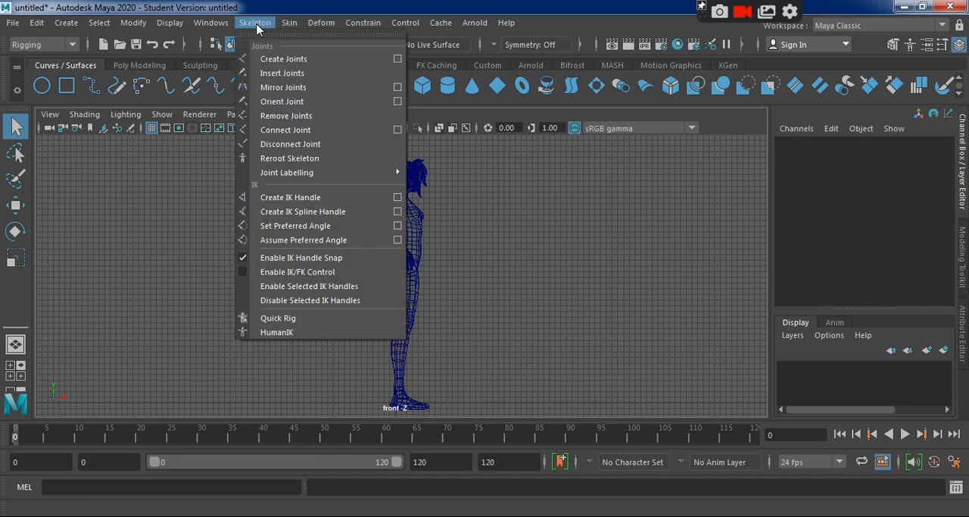
{"action": "left_click", "coordinate": [297, 61]}
{"action": "middle_click_drag", "start_coordinate": [342, 300], "coordinate": [297, 281], "text": "alt"}
{"action": "right_click_drag", "start_coordinate": [274, 232], "coordinate": [382, 270], "text": "alt"}
{"action": "middle_click_drag", "start_coordinate": [382, 271], "coordinate": [447, 317], "text": "alt"}
{"action": "right_click_drag", "start_coordinate": [288, 288], "coordinate": [573, 362], "text": "alt"}
{"action": "right_click_drag", "start_coordinate": [414, 306], "coordinate": [522, 349], "text": "alt"}
{"action": "middle_click_drag", "start_coordinate": [500, 331], "coordinate": [496, 346], "text": "alt"}
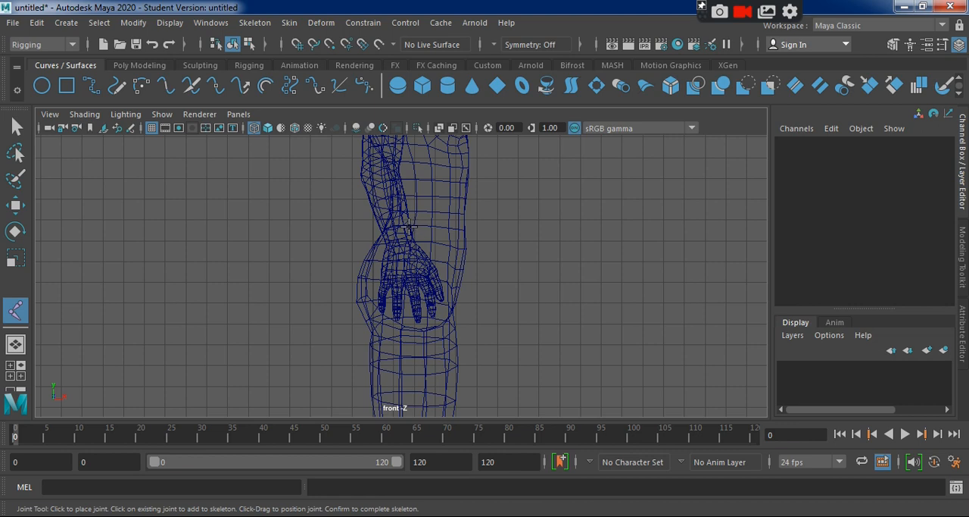
{"action": "left_click", "coordinate": [16, 127]}
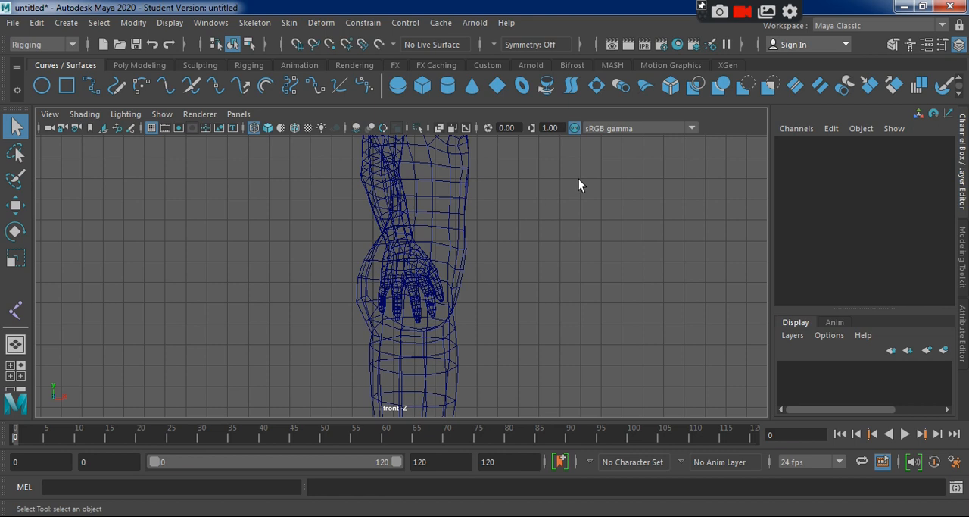
Examine in the perspective view how the character's feet are placed relative to the center of the grid.
{"action": "key", "text": "space"}
{"action": "key", "text": "space"}
{"action": "left_click_drag", "start_coordinate": [429, 322], "coordinate": [439, 332], "text": "alt"}
{"action": "middle_click_drag", "start_coordinate": [438, 383], "coordinate": [423, 330], "text": "alt"}
{"action": "left_click_drag", "start_coordinate": [423, 330], "coordinate": [381, 358], "text": "alt"}
{"action": "right_click_drag", "start_coordinate": [370, 339], "coordinate": [640, 413], "text": "alt"}
{"action": "middle_click_drag", "start_coordinate": [589, 360], "coordinate": [630, 286], "text": "alt"}
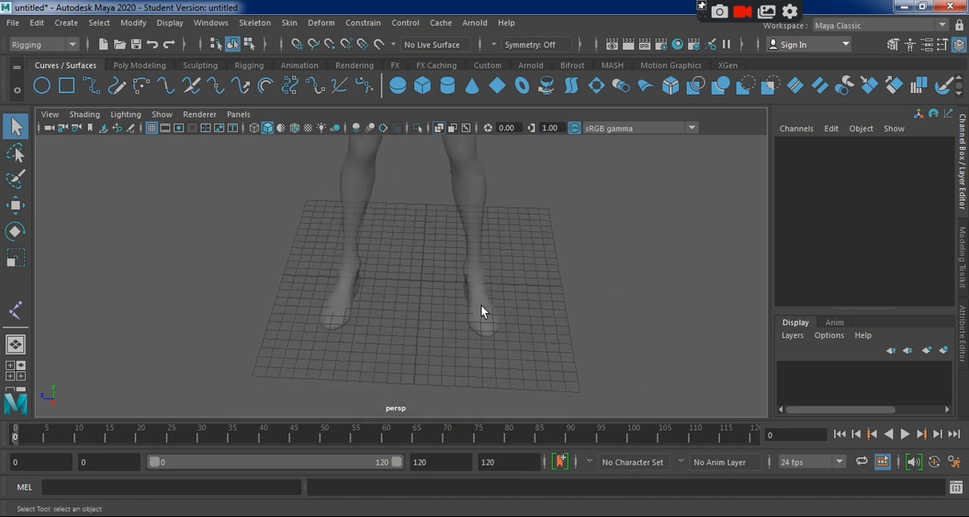
Move the character mesh along Z in the maximized side view to a Translate Z of about 1.253.
{"action": "key", "text": "space"}
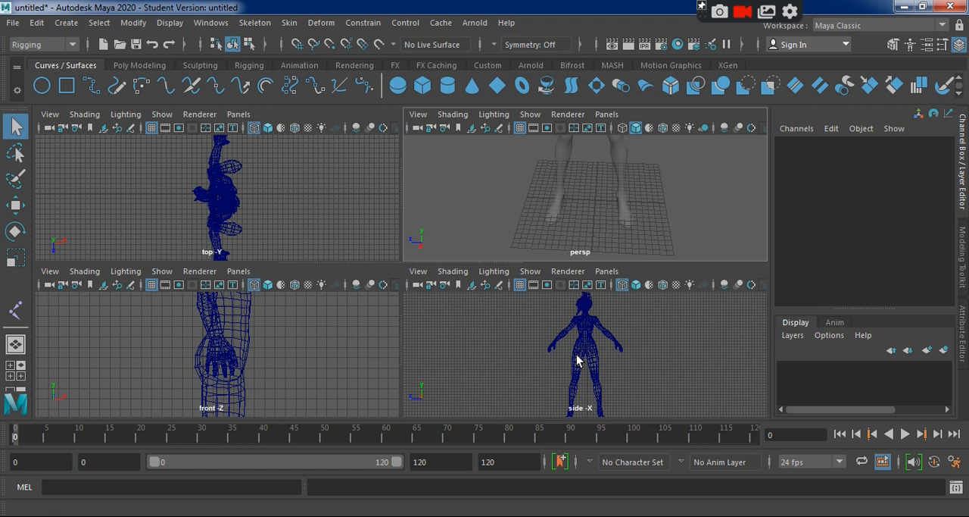
{"action": "key", "text": "space"}
{"action": "middle_click_drag", "start_coordinate": [465, 359], "coordinate": [495, 332], "text": "alt"}
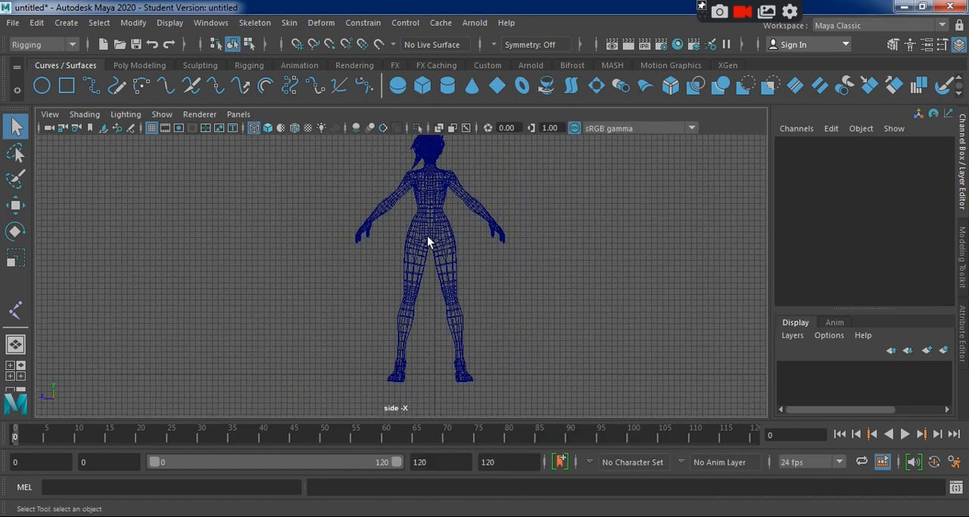
{"action": "left_click", "coordinate": [418, 224]}
{"action": "key", "text": "w"}
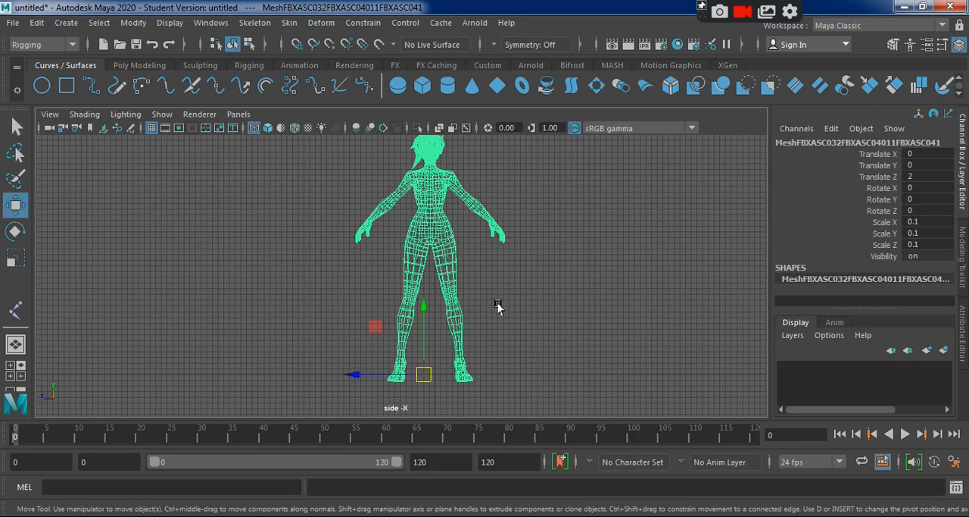
{"action": "left_click_drag", "start_coordinate": [343, 379], "coordinate": [348, 420]}
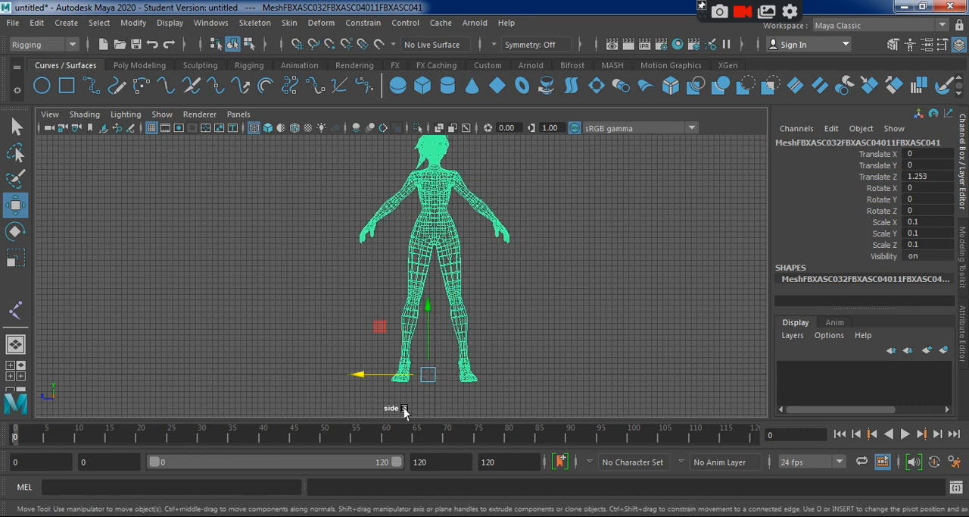
{"action": "left_click", "coordinate": [535, 329]}
{"action": "scroll", "coordinate": [467, 394], "scroll_direction": "up", "scroll_amount": 8}
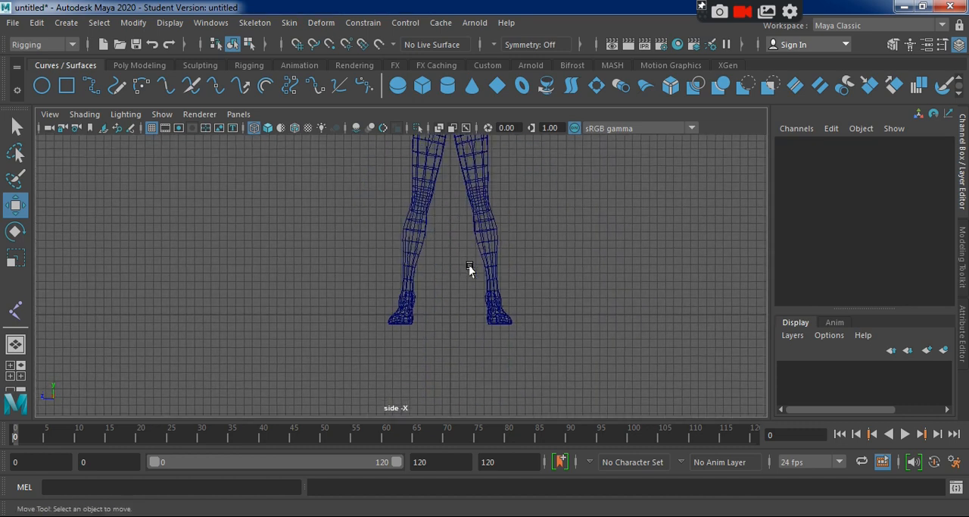
Raise the character mesh along Y in the side view to a Translate Y of about 1.227, bringing its feet up to the ground line.
{"action": "left_click", "coordinate": [571, 333]}
{"action": "scroll", "coordinate": [568, 339], "scroll_direction": "down", "scroll_amount": 2}
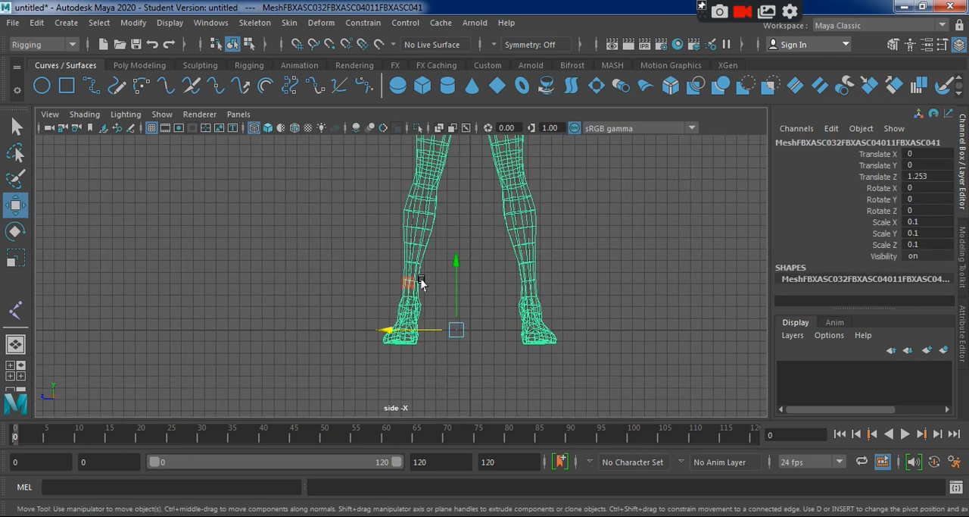
{"action": "left_click_drag", "start_coordinate": [452, 260], "coordinate": [452, 247]}
{"action": "right_click_drag", "start_coordinate": [586, 303], "coordinate": [521, 288], "text": "alt"}
{"action": "right_click_drag", "start_coordinate": [592, 363], "coordinate": [553, 334], "text": "alt"}
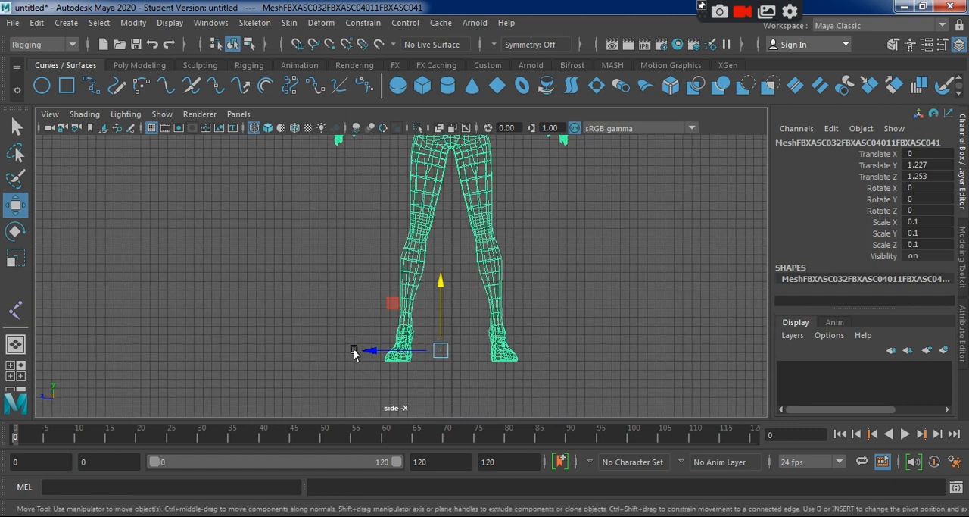
Center the character on the grid's vertical axis by fine-tuning Translate Z to about 1.174.
{"action": "left_click_drag", "start_coordinate": [361, 352], "coordinate": [361, 354]}
{"action": "left_click", "coordinate": [560, 310]}
{"action": "scroll", "coordinate": [560, 310], "scroll_direction": "down", "scroll_amount": 3}
{"action": "middle_click_drag", "start_coordinate": [550, 317], "coordinate": [551, 357], "text": "alt"}
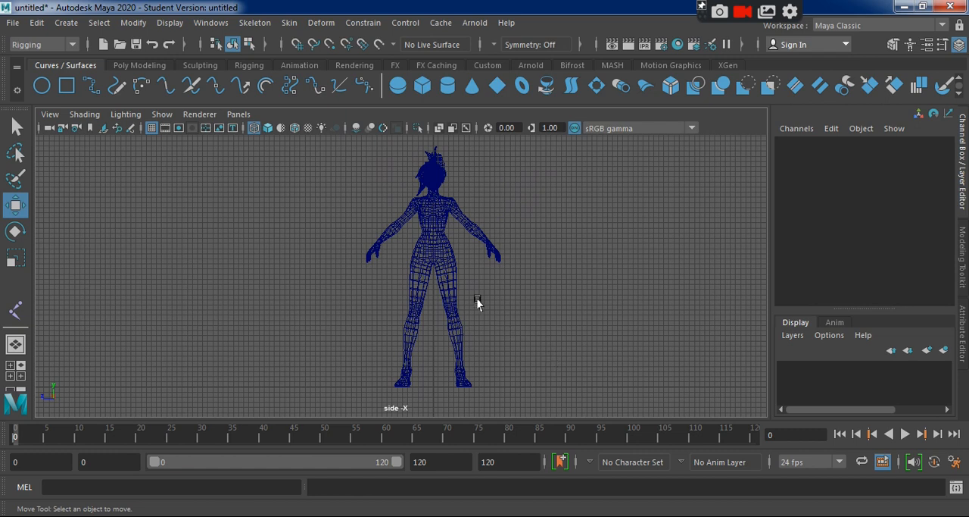
Freeze the character mesh's translate, rotate and scale transformations, leaving joint orient excluded and normals preserved.
{"action": "left_click", "coordinate": [452, 263]}
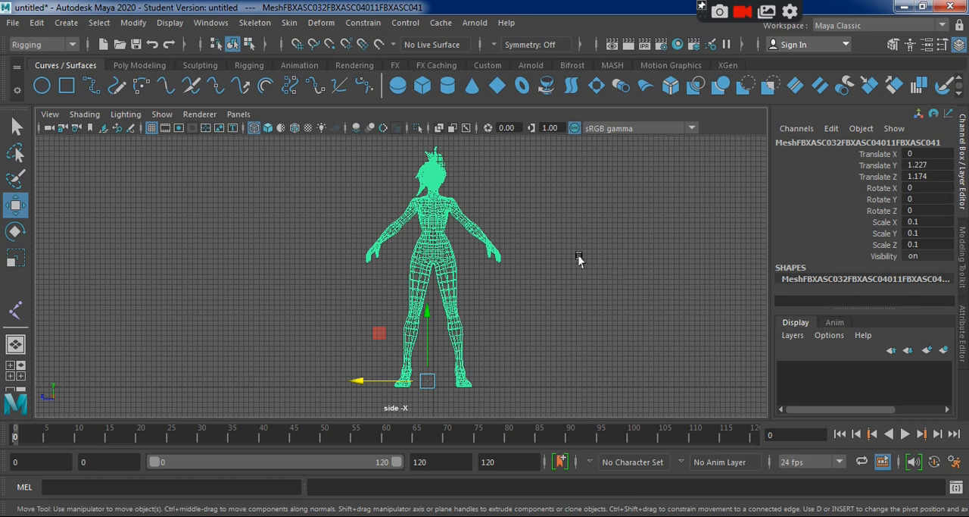
{"action": "key", "text": "space"}
{"action": "key", "text": "space"}
{"action": "left_click_drag", "start_coordinate": [627, 307], "coordinate": [510, 340], "text": "alt"}
{"action": "right_click_drag", "start_coordinate": [510, 340], "coordinate": [489, 369], "text": "alt"}
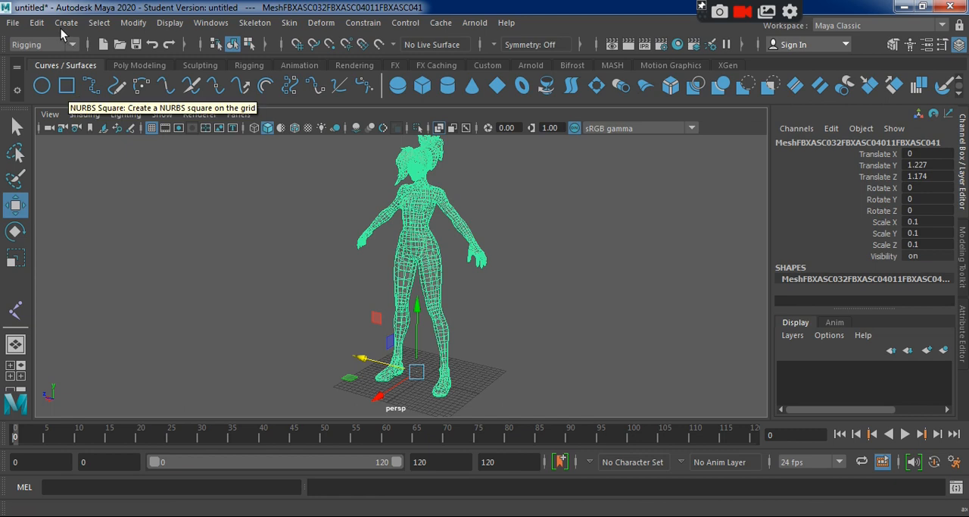
{"action": "left_click", "coordinate": [134, 24]}
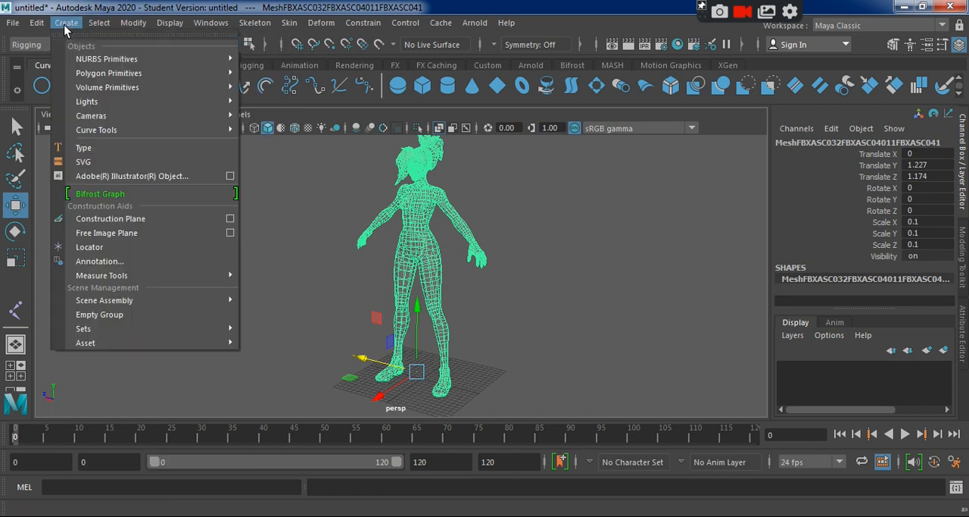
{"action": "mouse_move", "coordinate": [98, 28]}
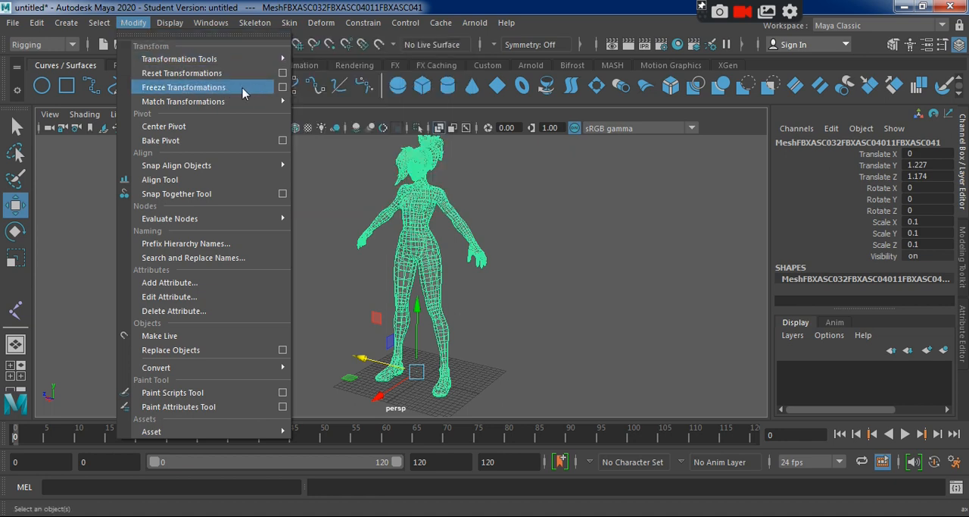
{"action": "left_click", "coordinate": [283, 87]}
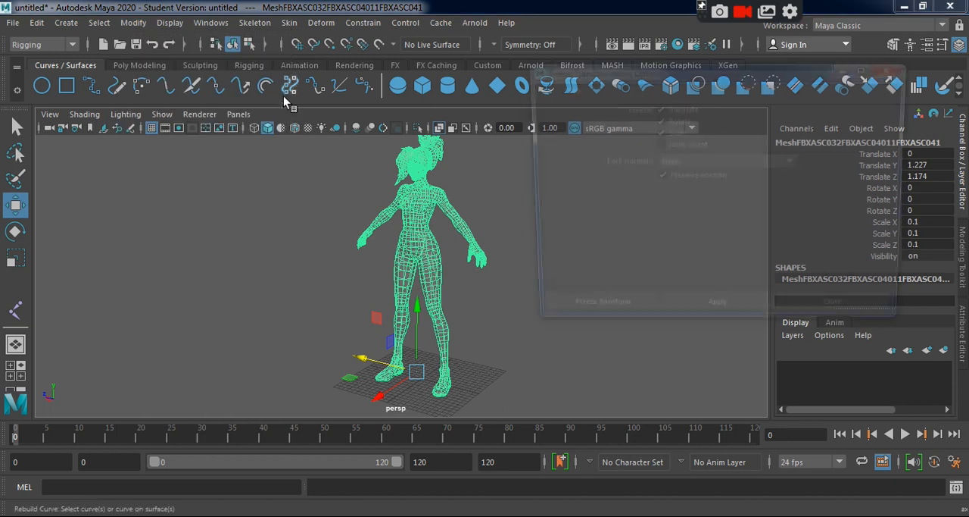
{"action": "left_click", "coordinate": [538, 88]}
{"action": "left_click", "coordinate": [560, 114]}
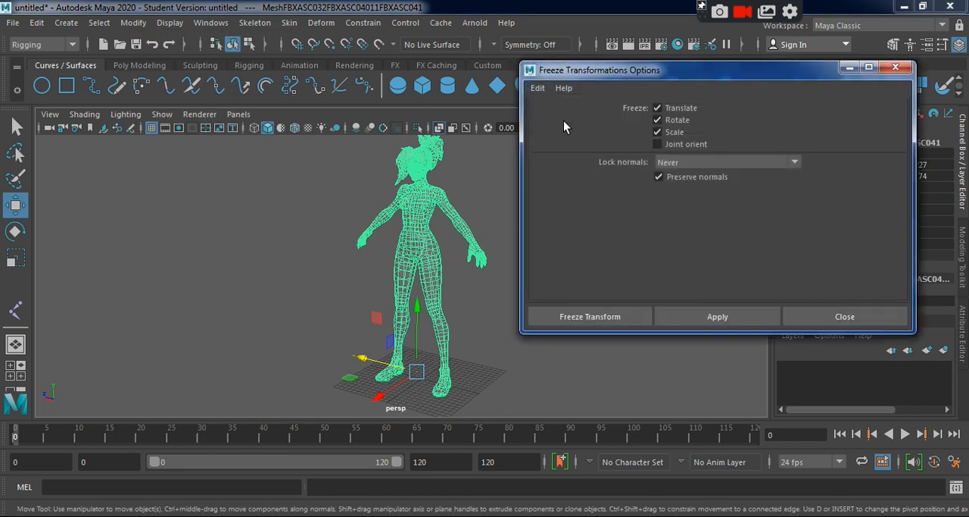
{"action": "left_click", "coordinate": [592, 317]}
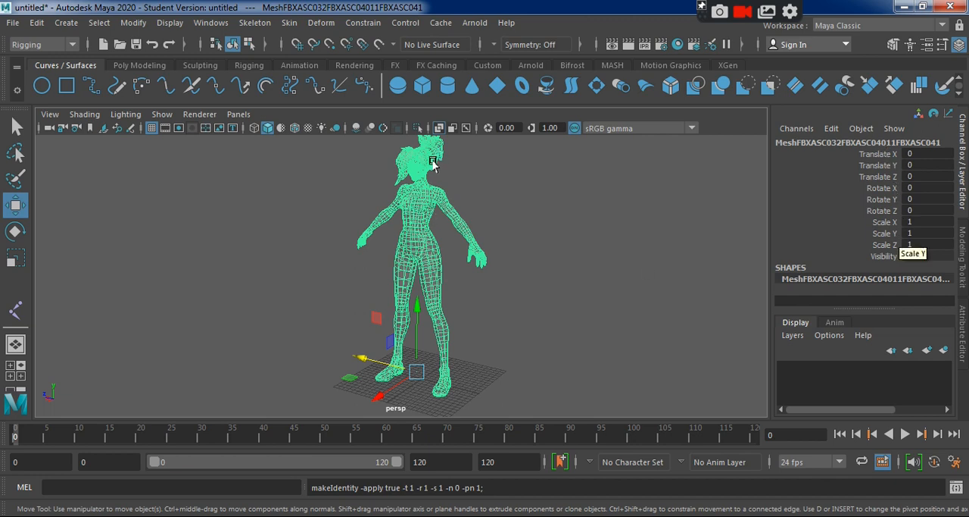
{"action": "left_click", "coordinate": [485, 300]}
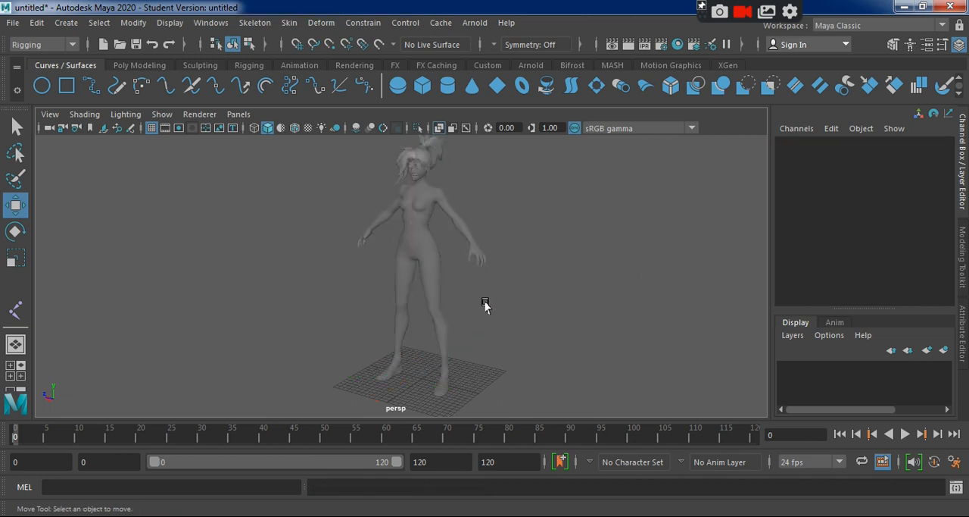
Create a single joint in the character's pelvis in the maximized front view, at about X 1.501, Y 28.229.
{"action": "key", "text": "space"}
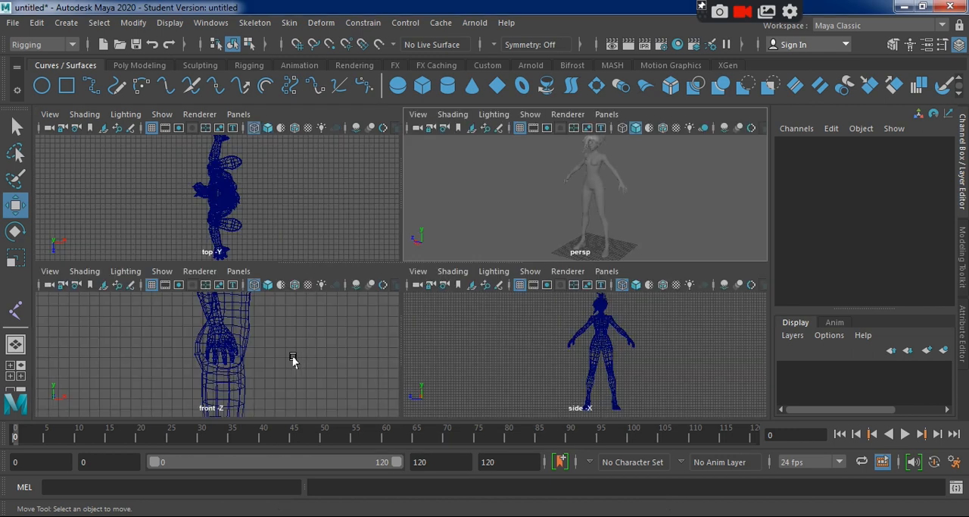
{"action": "key", "text": "space"}
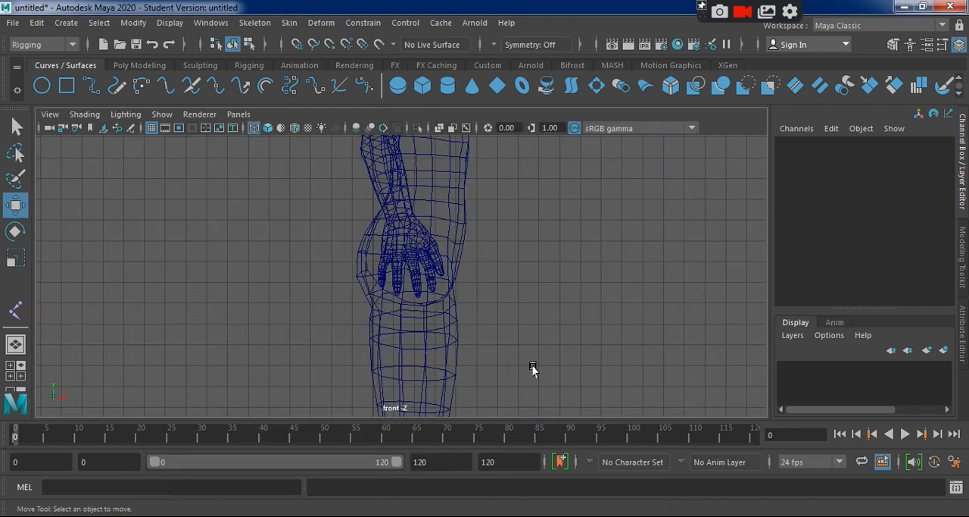
{"action": "scroll", "coordinate": [534, 369], "scroll_direction": "down", "scroll_amount": 1}
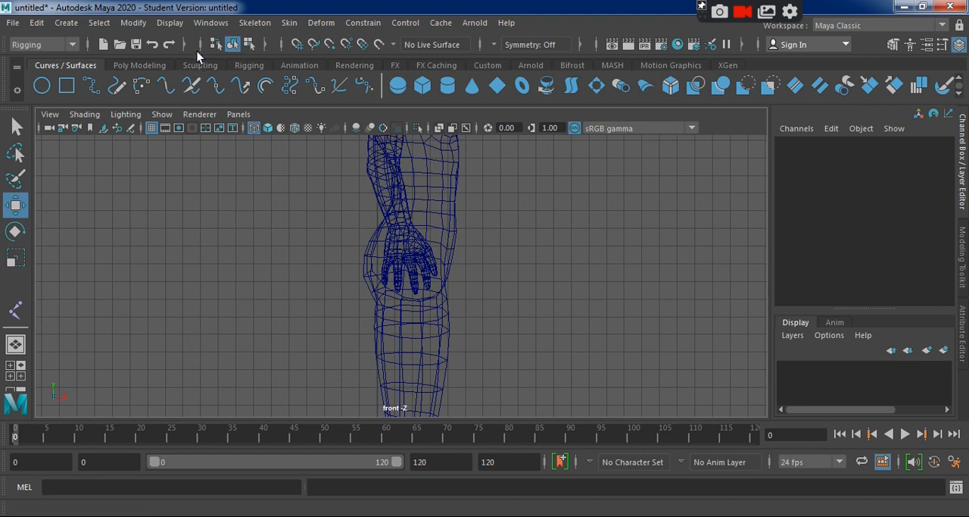
{"action": "left_click", "coordinate": [259, 23]}
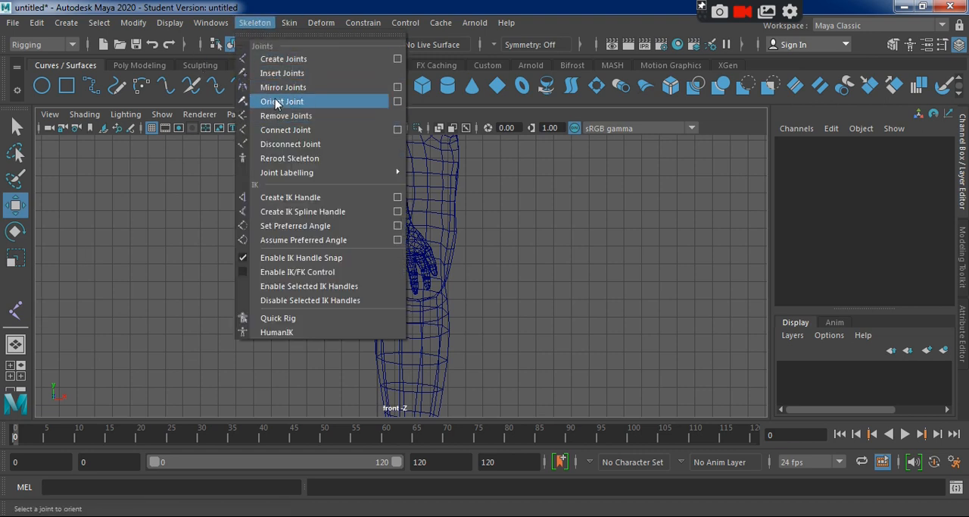
{"action": "left_click", "coordinate": [281, 59]}
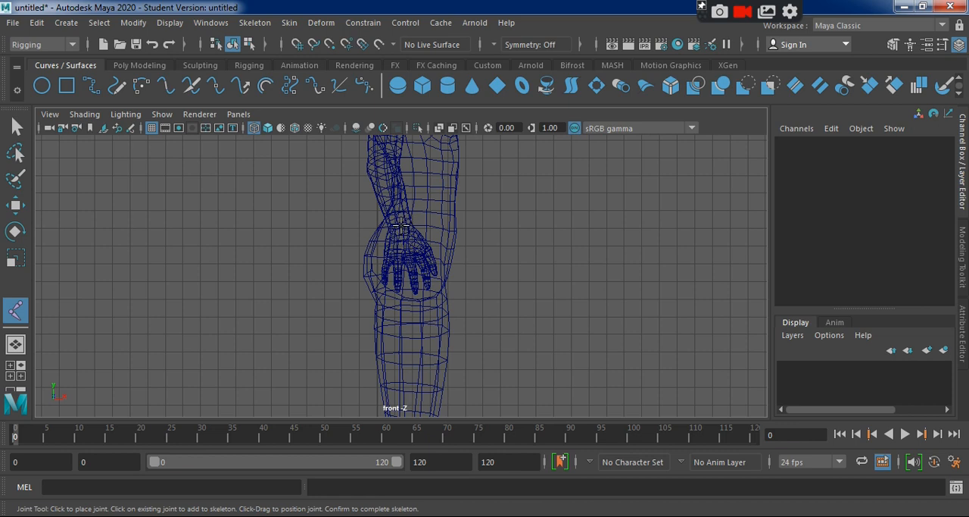
{"action": "left_click", "coordinate": [402, 222]}
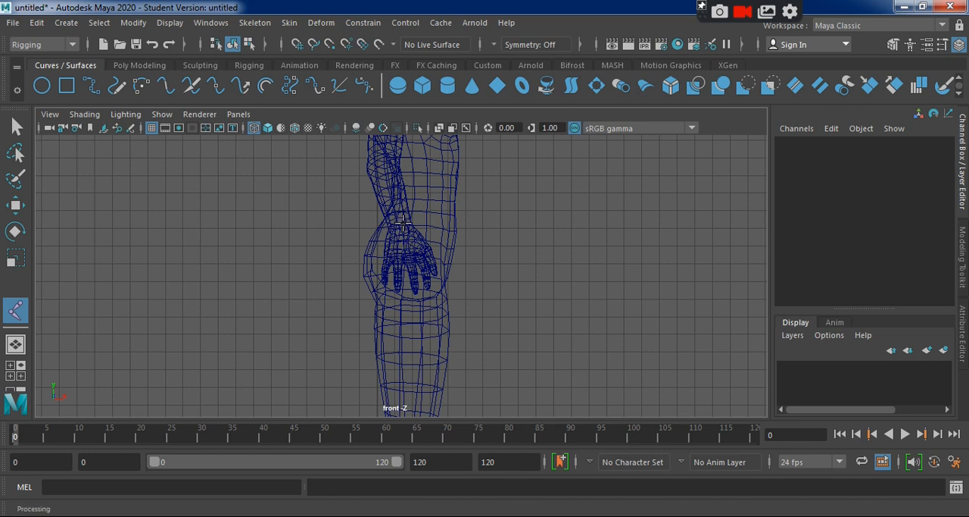
{"action": "key", "text": "w"}
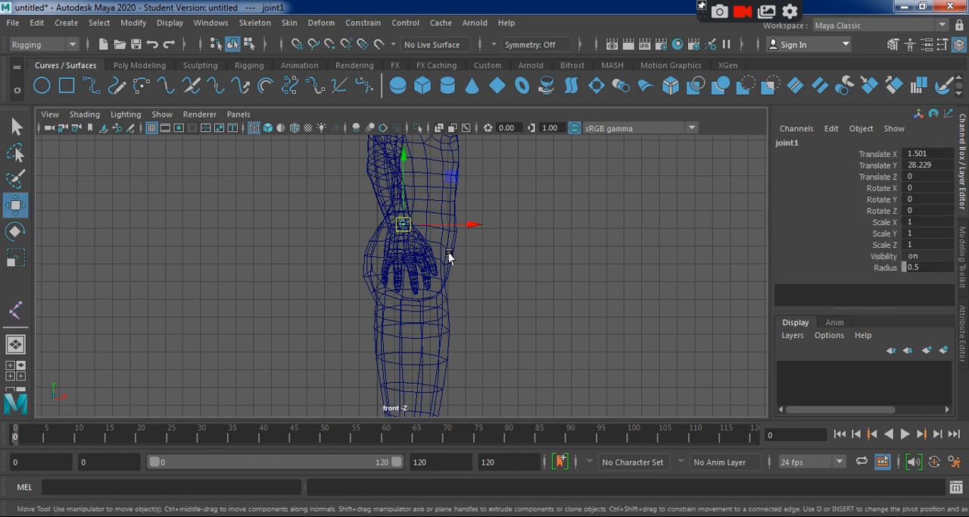
Lower the pelvis joint along Y to a Translate Y of about 27.737 while viewing the body in perspective.
{"action": "key", "text": "space"}
{"action": "key", "text": "space"}
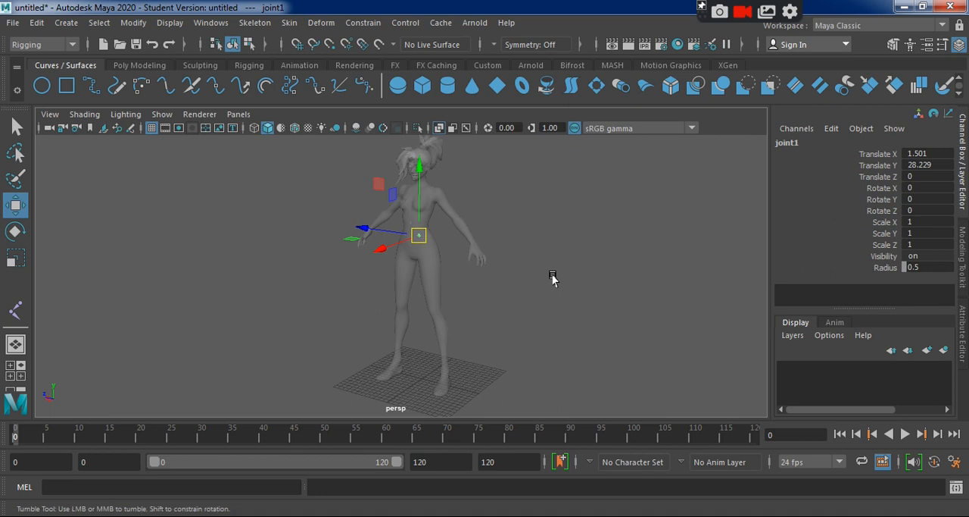
{"action": "left_click_drag", "start_coordinate": [552, 277], "coordinate": [302, 273], "text": "alt"}
{"action": "right_click_drag", "start_coordinate": [301, 273], "coordinate": [636, 424], "text": "alt"}
{"action": "left_click_drag", "start_coordinate": [265, 275], "coordinate": [323, 290], "text": "alt"}
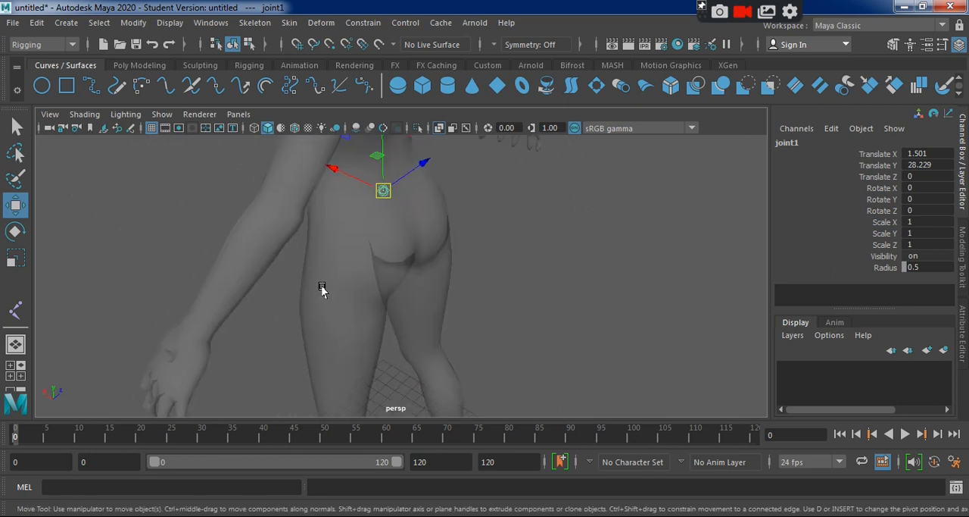
{"action": "middle_click_drag", "start_coordinate": [322, 290], "coordinate": [350, 326], "text": "alt"}
{"action": "left_click_drag", "start_coordinate": [350, 325], "coordinate": [550, 292], "text": "alt"}
{"action": "middle_click_drag", "start_coordinate": [550, 292], "coordinate": [537, 370], "text": "alt"}
{"action": "left_click_drag", "start_coordinate": [459, 162], "coordinate": [458, 178]}
Lower the pelvis joint further along Y in the side view to a Translate Y of about 27.23.
{"action": "key", "text": "space"}
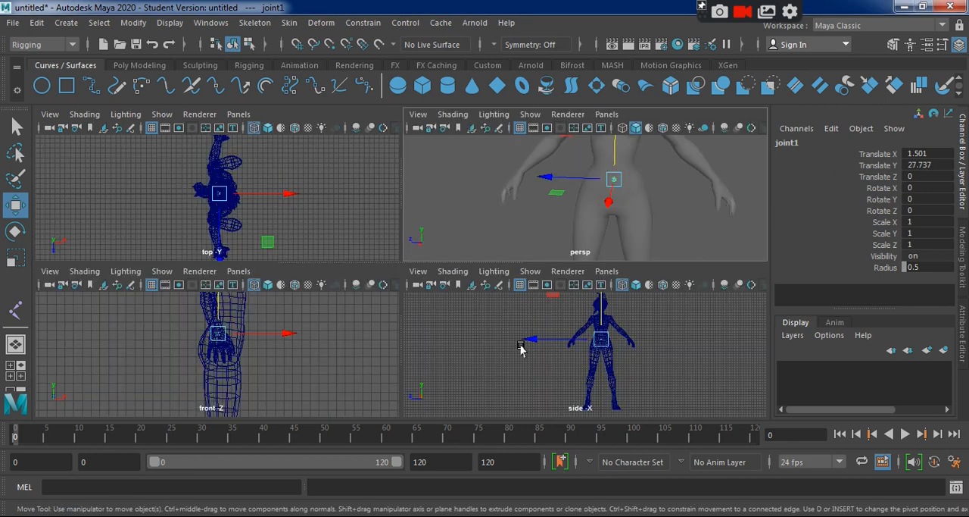
{"action": "key", "text": "space"}
{"action": "scroll", "coordinate": [481, 335], "scroll_direction": "up", "scroll_amount": 4}
{"action": "middle_click_drag", "start_coordinate": [482, 287], "coordinate": [478, 351], "text": "alt"}
{"action": "left_click_drag", "start_coordinate": [450, 218], "coordinate": [451, 227]}
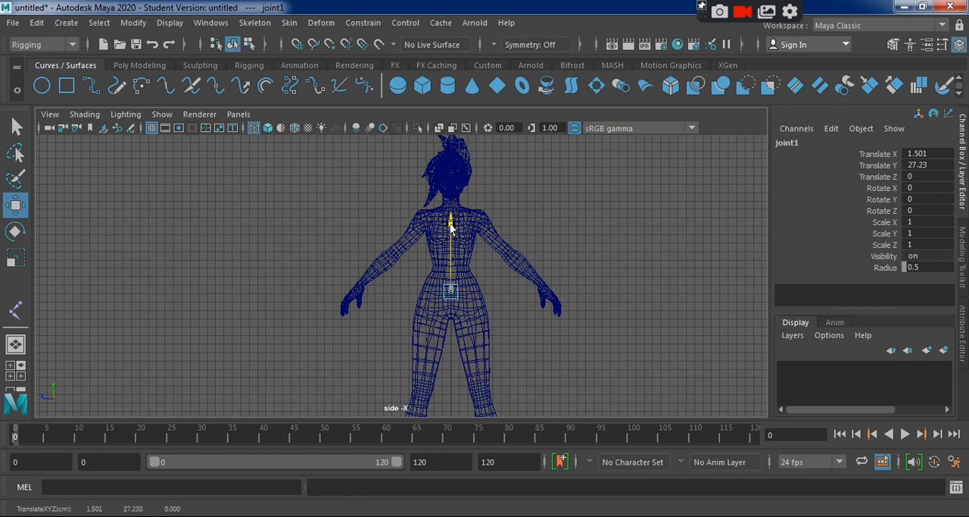
Fine-tune the pelvis joint in the front view to a Translate X of about 1.14 and Translate Y of about 27.552.
{"action": "key", "text": "space"}
{"action": "key", "text": "space"}
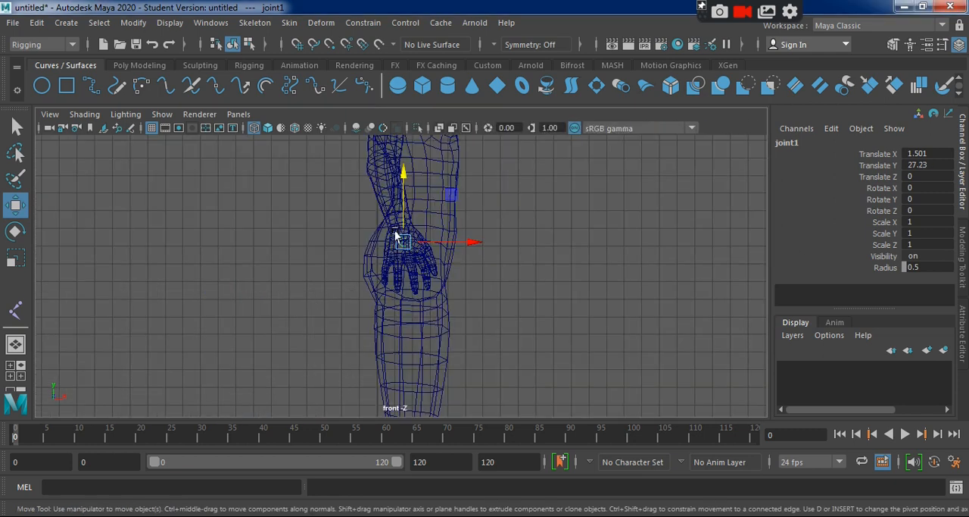
{"action": "left_click_drag", "start_coordinate": [466, 243], "coordinate": [459, 243]}
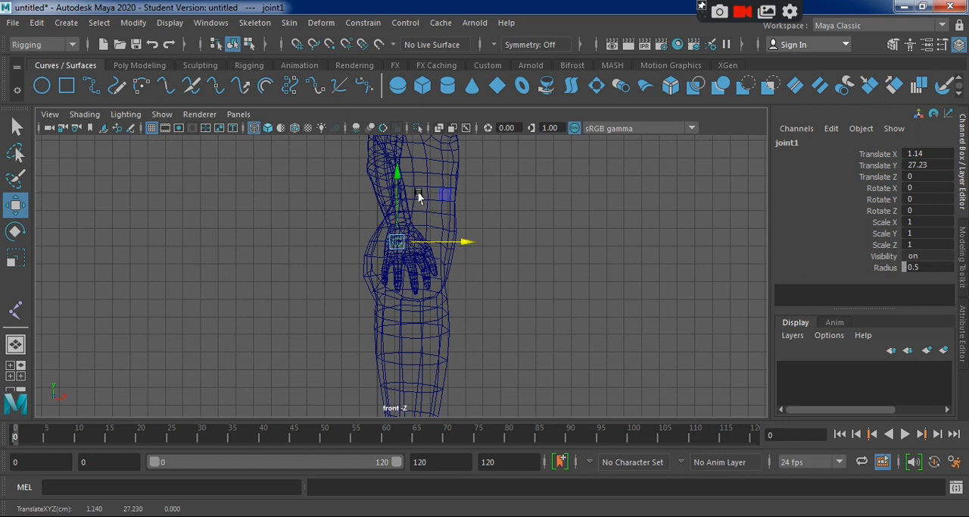
{"action": "left_click_drag", "start_coordinate": [394, 173], "coordinate": [395, 172]}
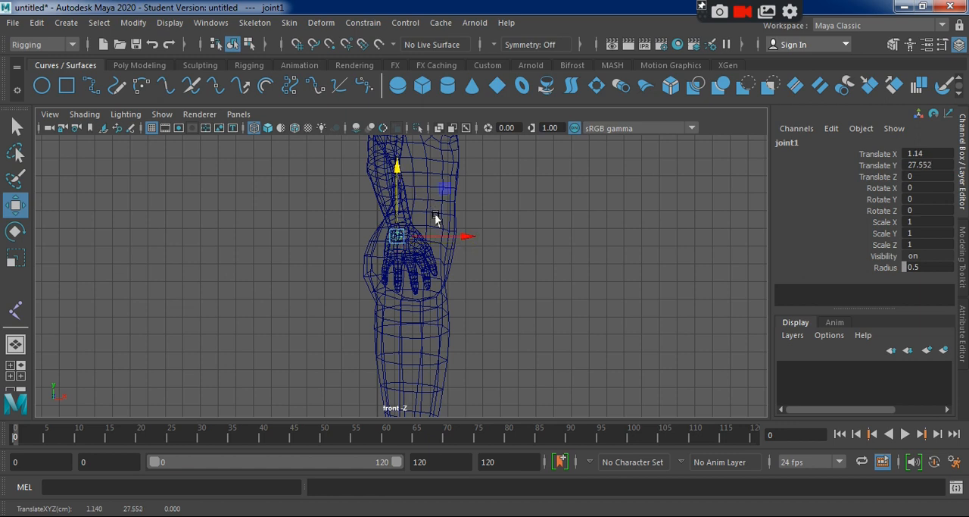
Rename the pelvis joint to HIP_Bone in its attributes.
{"action": "key", "text": "space"}
{"action": "key", "text": "space"}
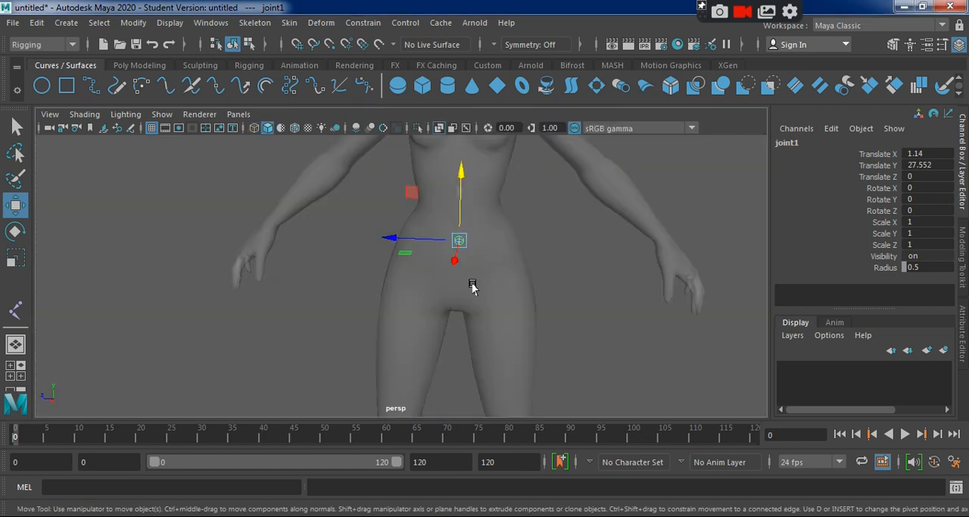
{"action": "left_click_drag", "start_coordinate": [439, 296], "coordinate": [402, 289], "text": "alt"}
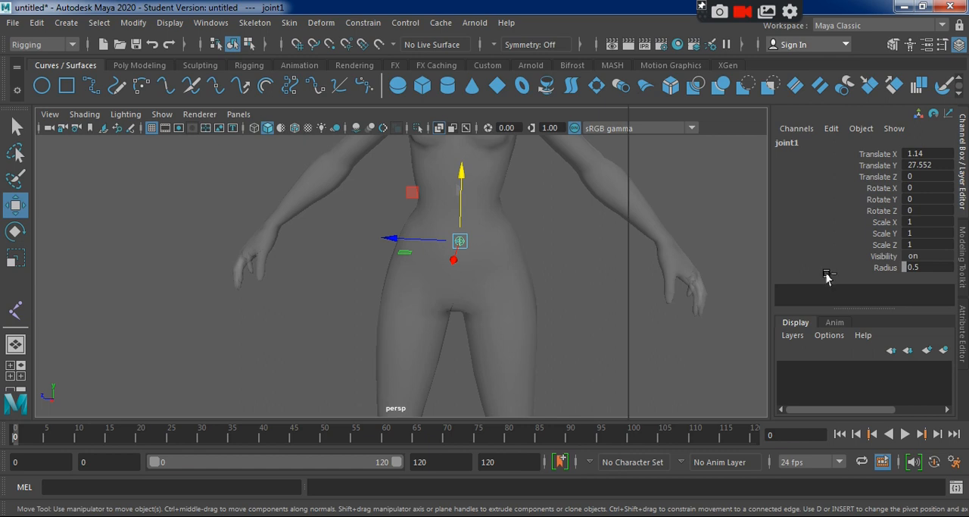
{"action": "key", "text": "ctrl+a"}
{"action": "left_click_drag", "start_coordinate": [850, 175], "coordinate": [699, 176]}
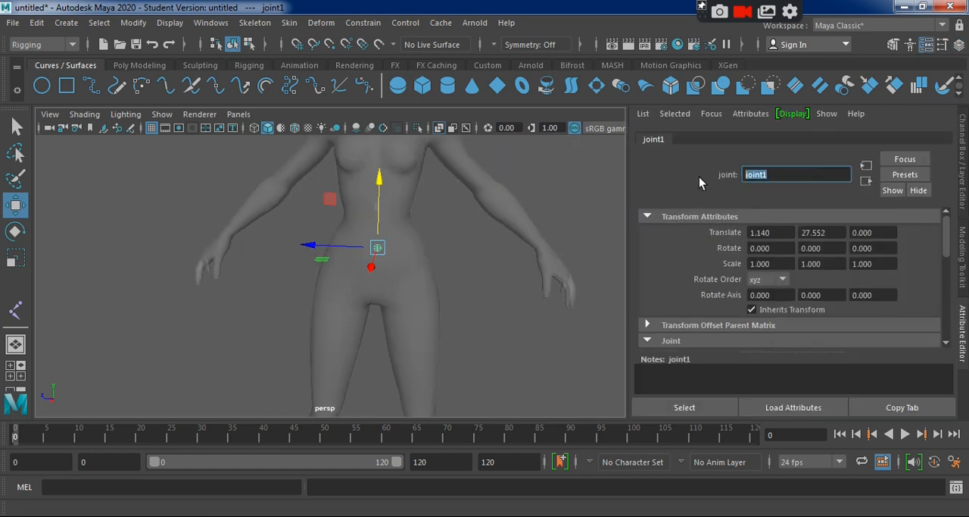
{"action": "type", "text": "HIP_Bone"}
{"action": "key", "text": "Return"}
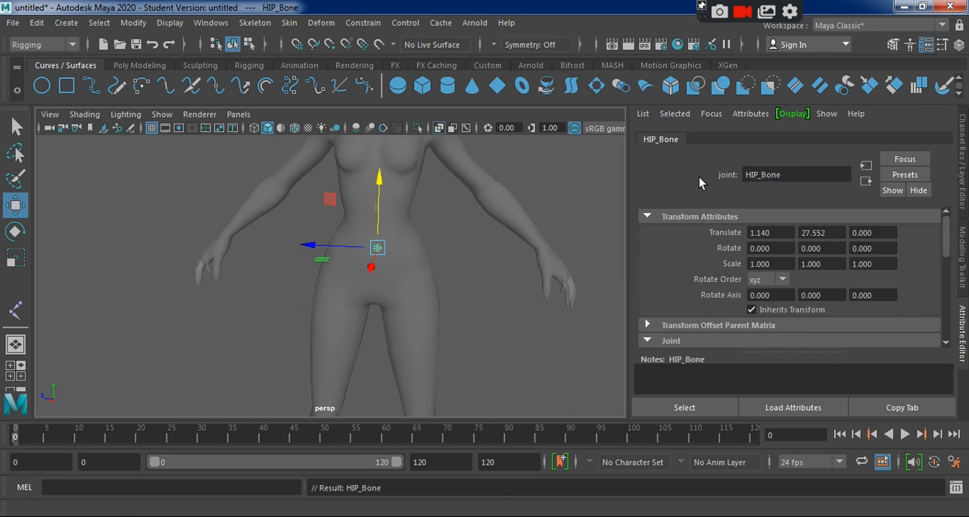
Examine the hip joint's placement and the character's legs in the perspective, side and front views.
{"action": "left_click_drag", "start_coordinate": [439, 272], "coordinate": [450, 273], "text": "alt"}
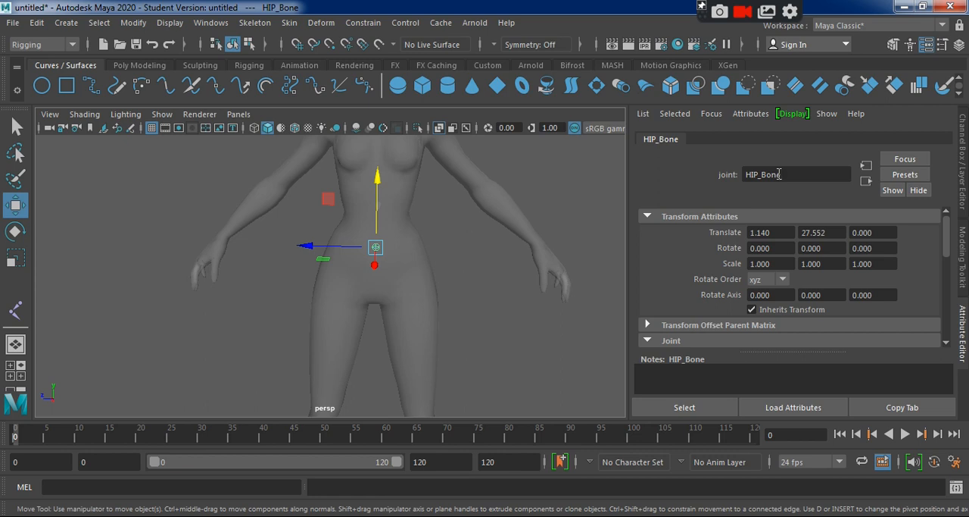
{"action": "mouse_move", "coordinate": [444, 325]}
{"action": "left_mouse_down", "text": "alt"}
{"action": "mouse_move", "coordinate": [491, 325]}
{"action": "mouse_move", "coordinate": [476, 318]}
{"action": "mouse_move", "coordinate": [432, 331]}
{"action": "left_mouse_up", "text": "alt"}
{"action": "scroll", "coordinate": [424, 324], "scroll_direction": "down", "scroll_amount": 5}
{"action": "mouse_move", "coordinate": [363, 284]}
{"action": "left_mouse_down", "text": "alt"}
{"action": "mouse_move", "coordinate": [407, 287]}
{"action": "mouse_move", "coordinate": [378, 288]}
{"action": "left_mouse_up", "text": "alt"}
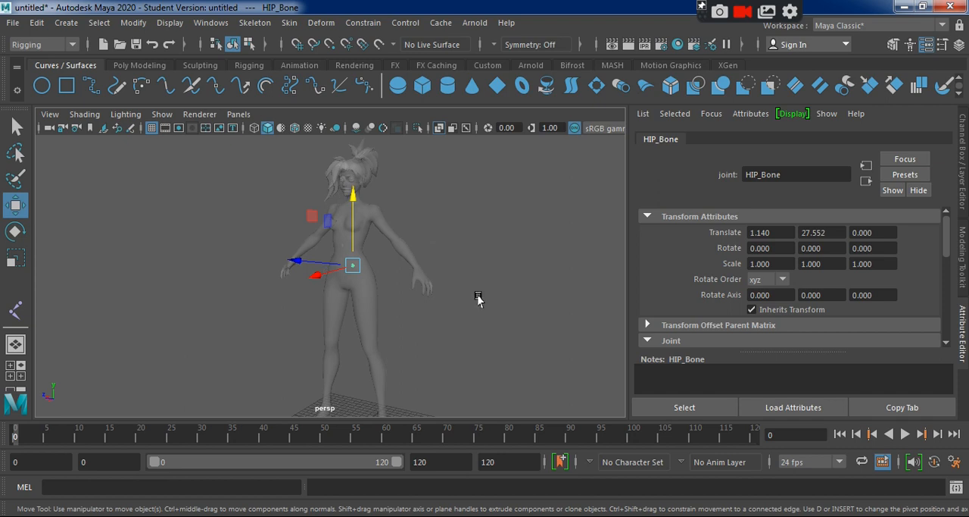
{"action": "key", "text": "space"}
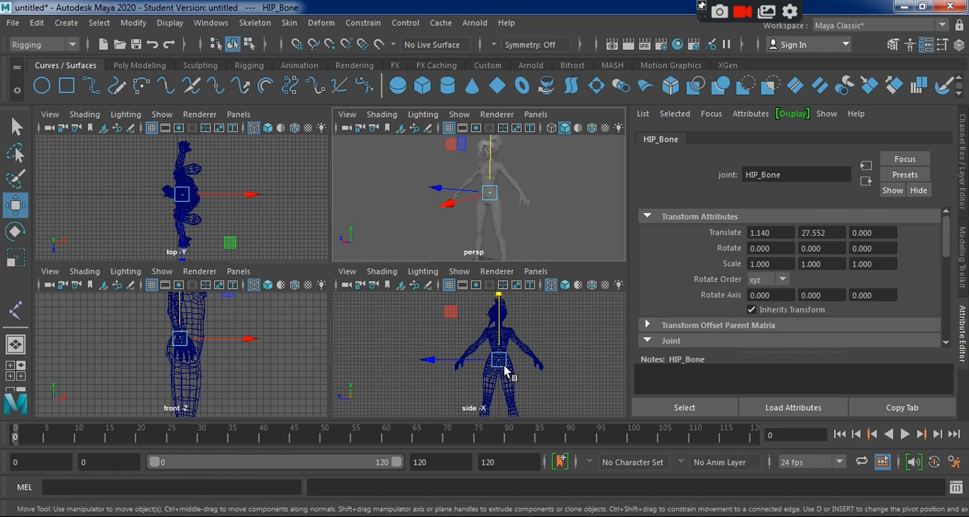
{"action": "key", "text": "space"}
{"action": "key", "text": "space"}
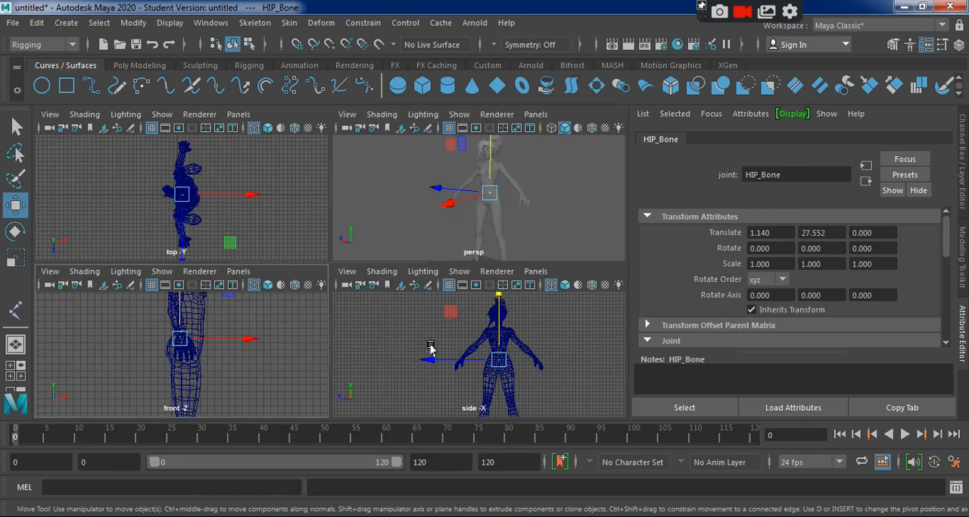
{"action": "middle_click_drag", "start_coordinate": [282, 351], "coordinate": [271, 256], "text": "alt"}
{"action": "key", "text": "space"}
{"action": "key", "text": "space"}
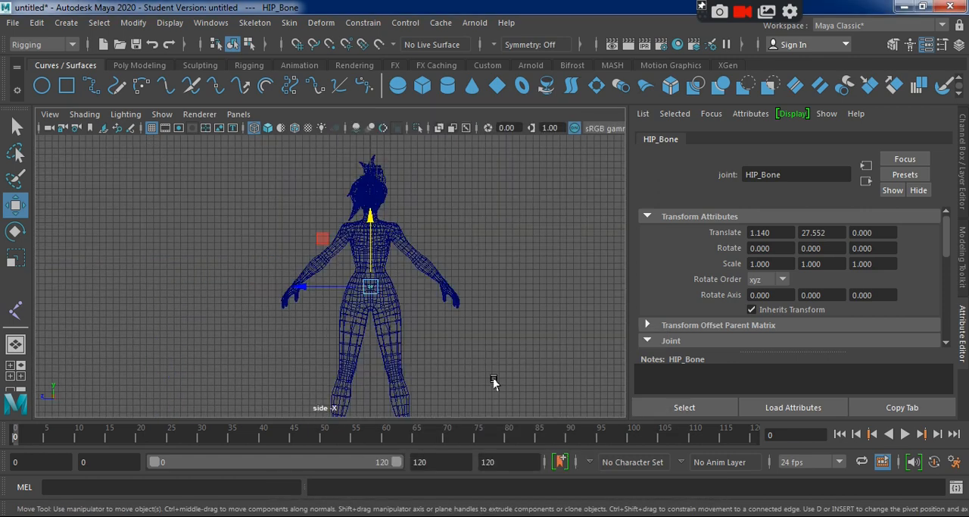
{"action": "middle_click_drag", "start_coordinate": [493, 382], "coordinate": [493, 296], "text": "alt"}
{"action": "key", "text": "space"}
{"action": "key", "text": "space"}
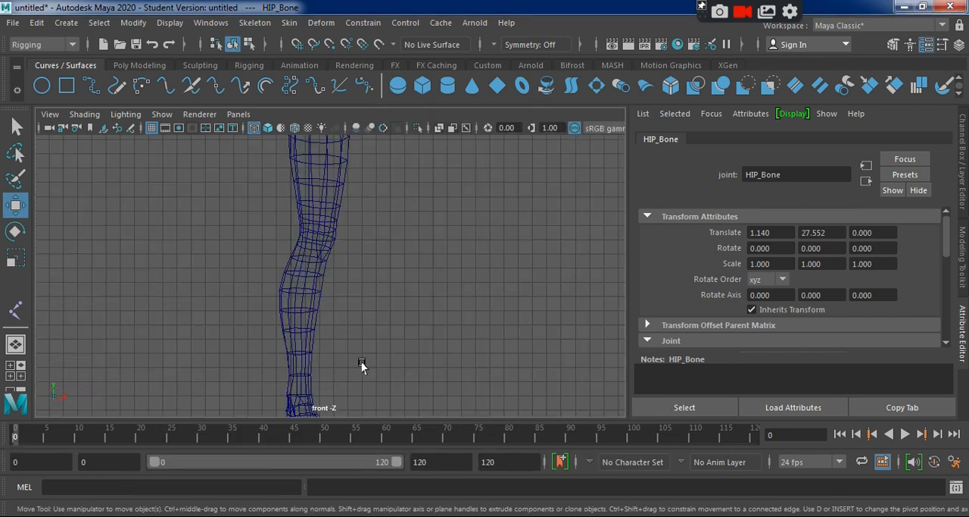
{"action": "right_click_drag", "start_coordinate": [429, 385], "coordinate": [278, 259], "text": "alt"}
{"action": "middle_click_drag", "start_coordinate": [278, 260], "coordinate": [246, 293], "text": "alt"}
{"action": "right_click_drag", "start_coordinate": [402, 342], "coordinate": [401, 341], "text": "alt"}
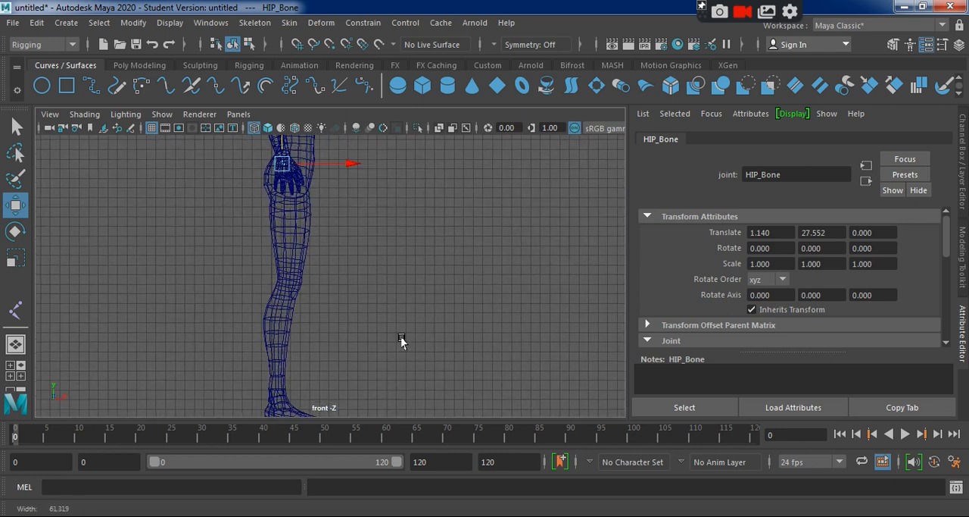
{"action": "key", "text": "space"}
{"action": "key", "text": "space"}
{"action": "left_click_drag", "start_coordinate": [464, 209], "coordinate": [405, 292], "text": "alt"}
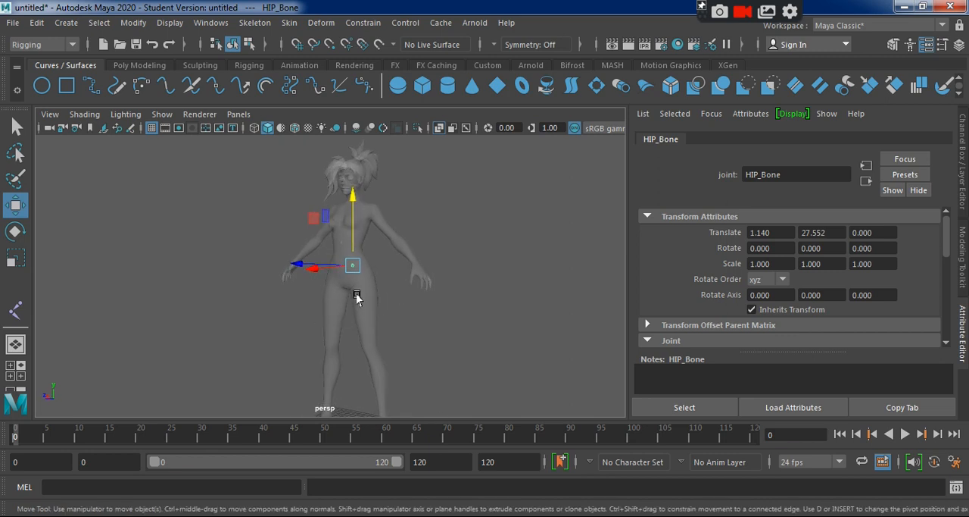
Create a leg joint chain in the front view from about X 1.659, Y 25.718 through knee, ankle and ball of the foot to the toes.
{"action": "left_click", "coordinate": [15, 309]}
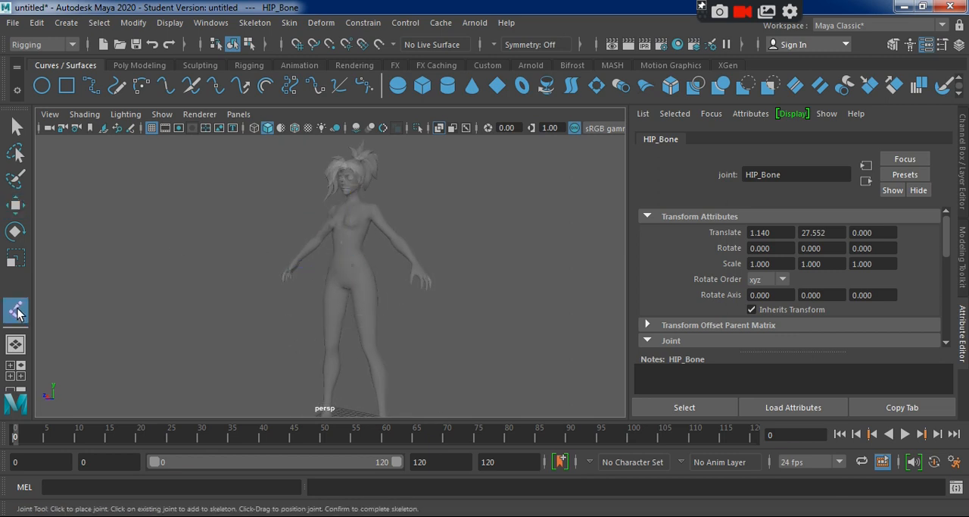
{"action": "key", "text": "space"}
{"action": "key", "text": "space"}
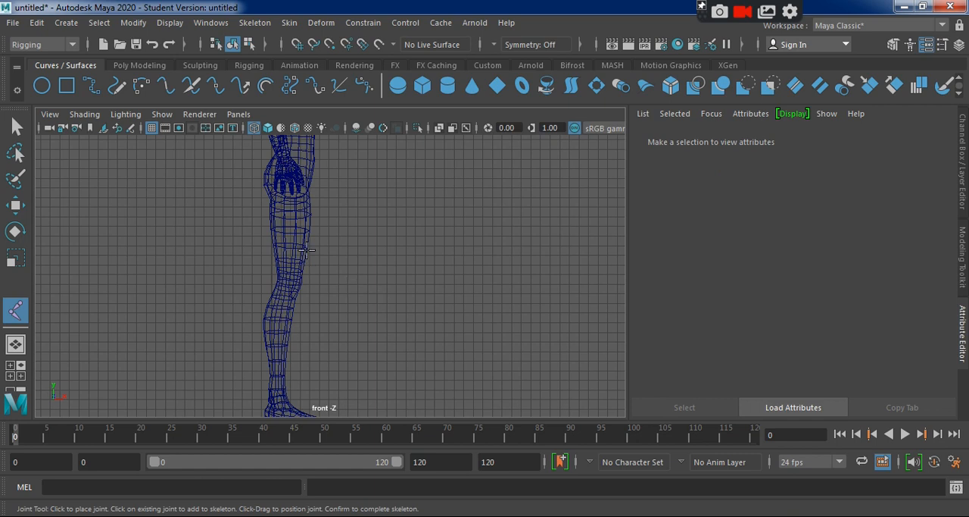
{"action": "middle_click_drag", "start_coordinate": [355, 301], "coordinate": [410, 290], "text": "alt"}
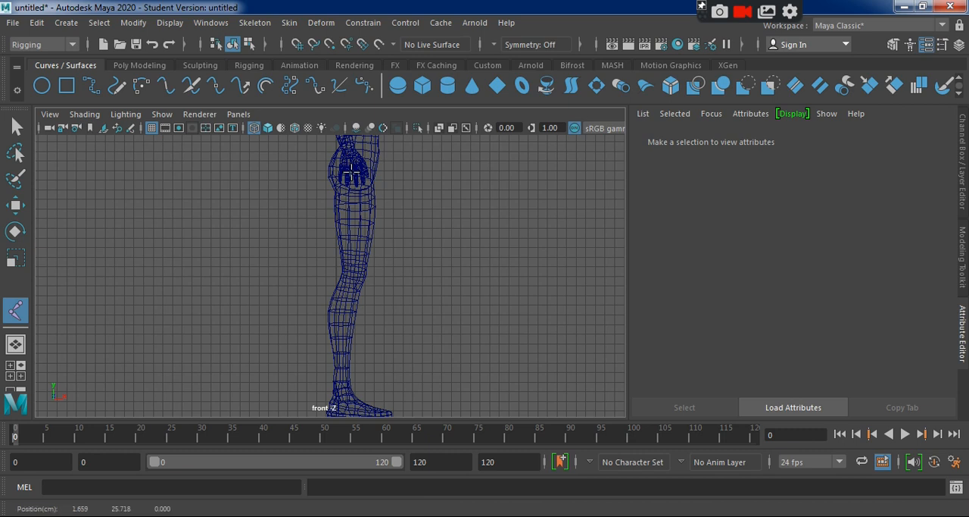
{"action": "left_click", "coordinate": [352, 172]}
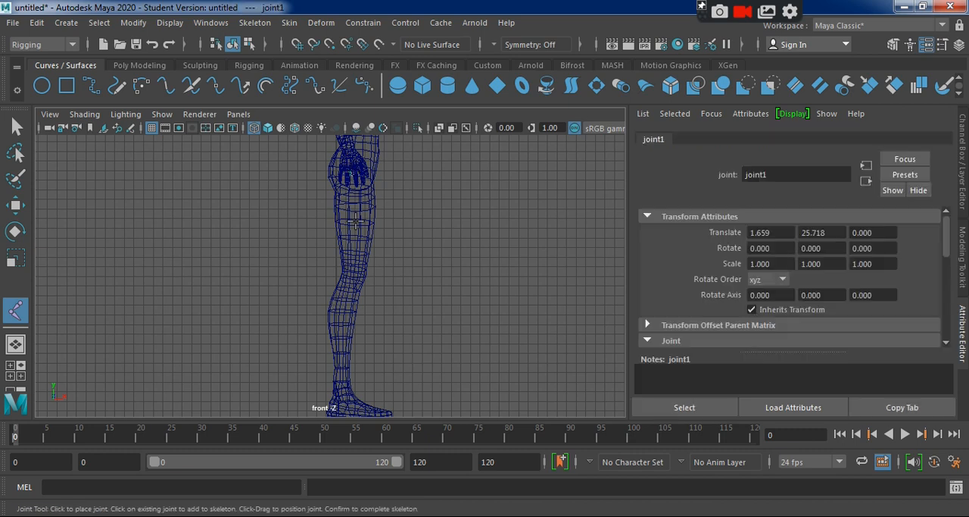
{"action": "left_click", "coordinate": [353, 273]}
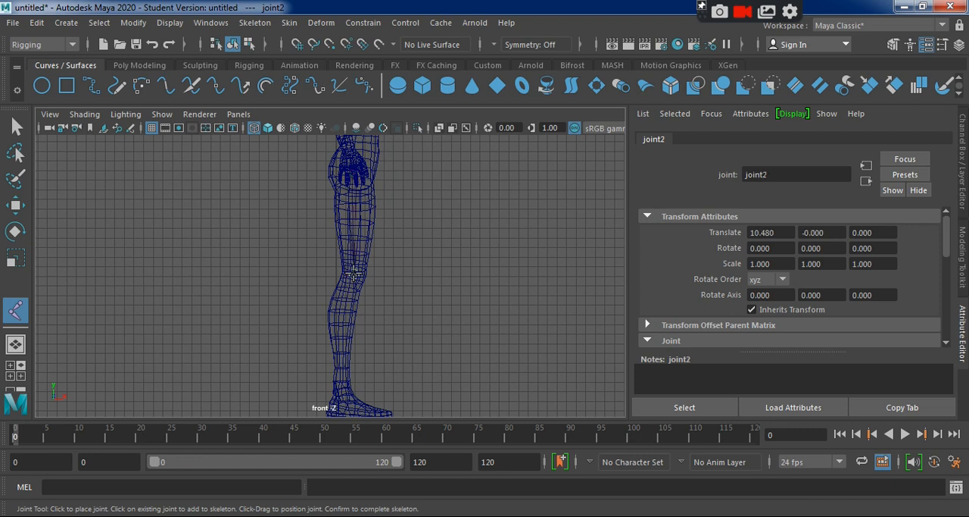
{"action": "left_click", "coordinate": [335, 402]}
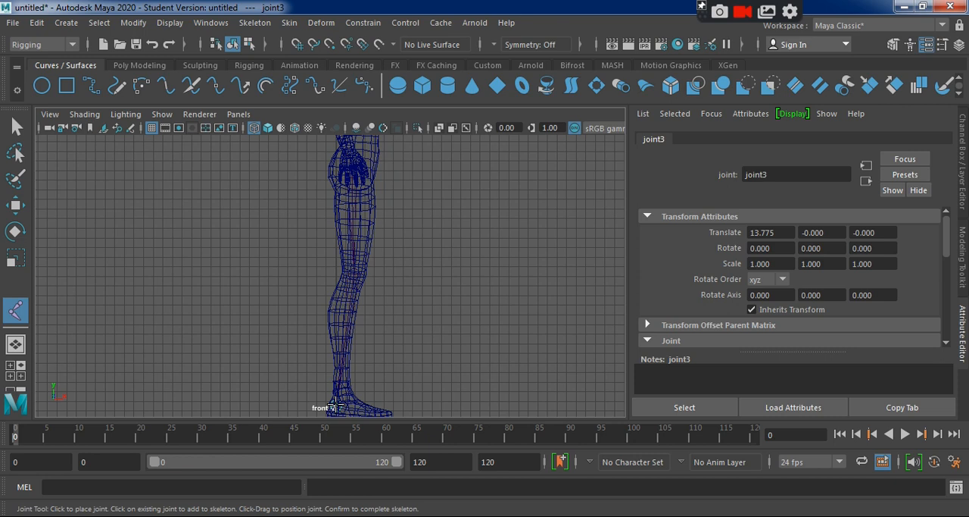
{"action": "left_click", "coordinate": [362, 408]}
{"action": "middle_click_drag", "start_coordinate": [444, 386], "coordinate": [447, 346], "text": "alt"}
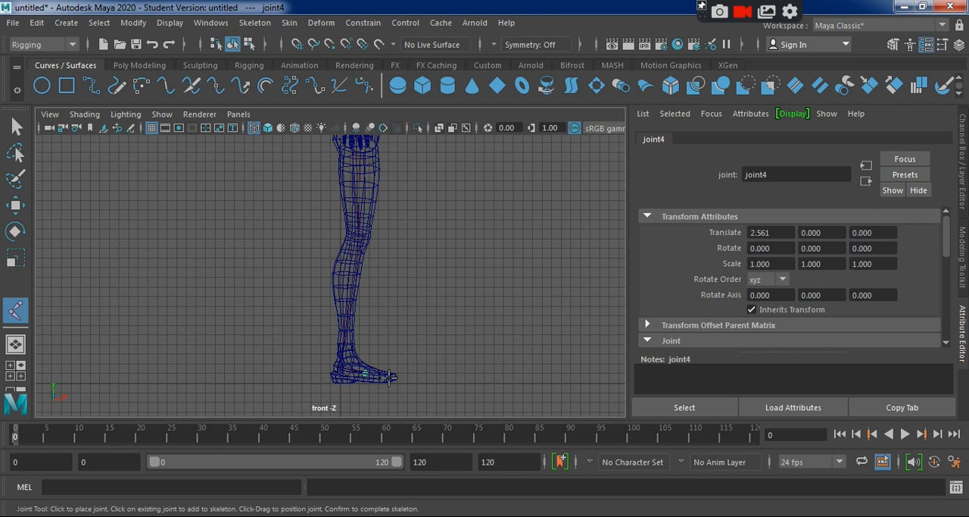
{"action": "key", "text": "Return"}
{"action": "key", "text": "w"}
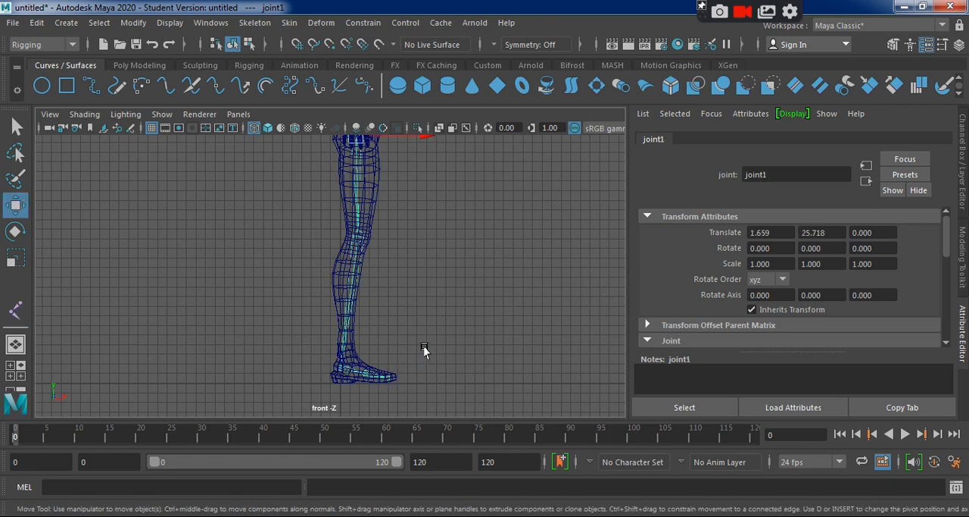
Shift the whole leg joint chain sideways into the character's left leg, bringing its root joint to a Translate Z of about -2.254.
{"action": "key", "text": "f"}
{"action": "key", "text": "space"}
{"action": "key", "text": "space"}
{"action": "left_click_drag", "start_coordinate": [416, 303], "coordinate": [463, 302], "text": "alt"}
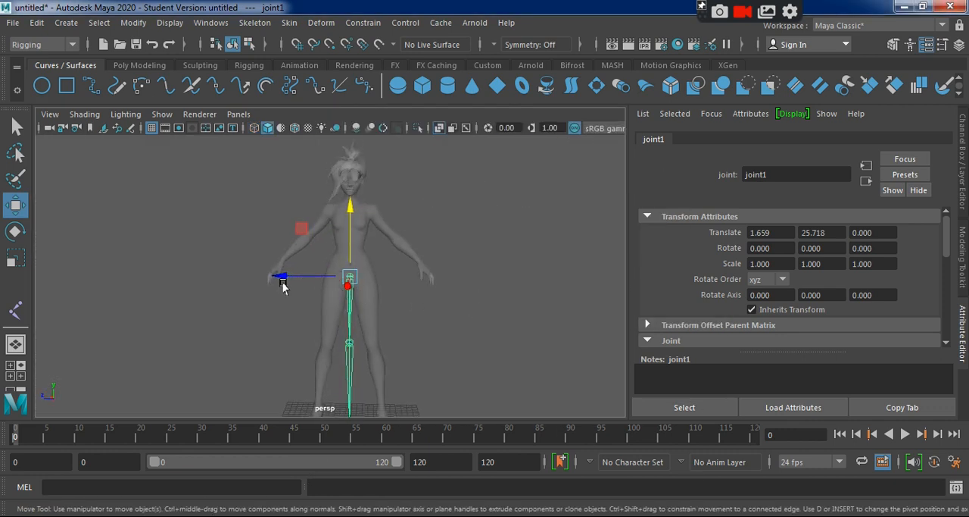
{"action": "left_click_drag", "start_coordinate": [277, 277], "coordinate": [290, 280]}
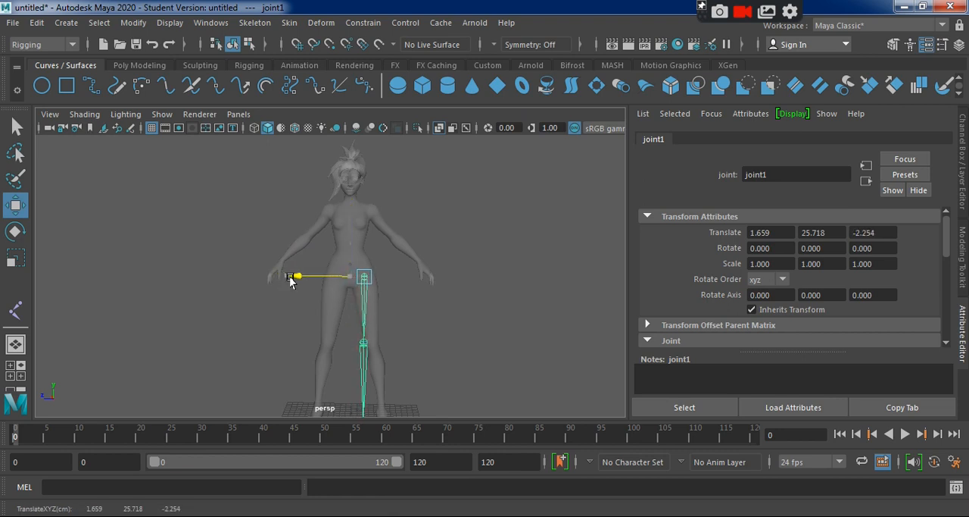
{"action": "middle_click_drag", "start_coordinate": [426, 303], "coordinate": [421, 281], "text": "alt"}
{"action": "right_click_drag", "start_coordinate": [420, 280], "coordinate": [486, 361], "text": "alt"}
Move the knee and ankle joints sideways inside the leg mesh, to Translate Z values of about -1.246 and 1.613.
{"action": "left_click", "coordinate": [380, 361]}
{"action": "left_click_drag", "start_coordinate": [318, 362], "coordinate": [328, 363]}
{"action": "middle_click_drag", "start_coordinate": [419, 382], "coordinate": [367, 195], "text": "alt"}
{"action": "left_click_drag", "start_coordinate": [451, 371], "coordinate": [393, 369], "text": "alt"}
{"action": "left_click", "coordinate": [386, 369]}
{"action": "left_click_drag", "start_coordinate": [296, 343], "coordinate": [314, 353], "text": "alt"}
{"action": "left_click_drag", "start_coordinate": [300, 348], "coordinate": [321, 349]}
Move the ball and toe joints sideways into the left foot, placing the toe joint at a Translate Z of about -0.527.
{"action": "left_click_drag", "start_coordinate": [387, 388], "coordinate": [385, 399], "text": "alt"}
{"action": "left_click", "coordinate": [358, 392]}
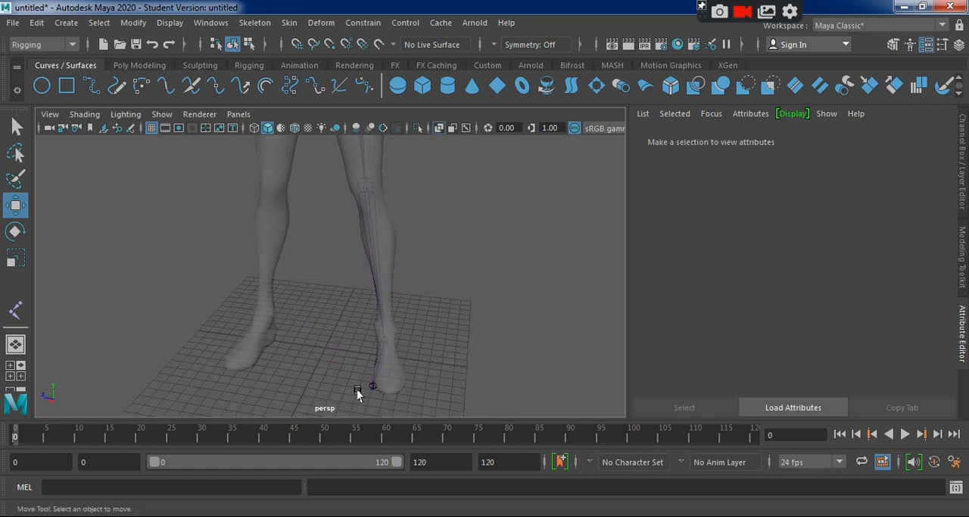
{"action": "left_click", "coordinate": [374, 365]}
{"action": "left_click_drag", "start_coordinate": [328, 354], "coordinate": [330, 380]}
{"action": "left_click", "coordinate": [387, 390]}
{"action": "left_click", "coordinate": [381, 391]}
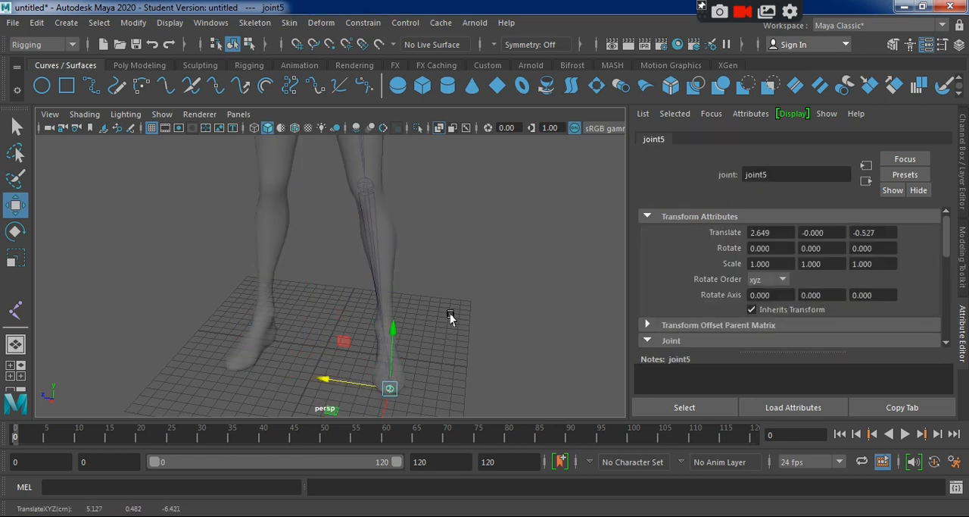
{"action": "mouse_move", "coordinate": [456, 309]}
{"action": "left_mouse_down", "text": "alt"}
{"action": "mouse_move", "coordinate": [288, 280]}
{"action": "mouse_move", "coordinate": [227, 285]}
{"action": "mouse_move", "coordinate": [288, 293]}
{"action": "mouse_move", "coordinate": [301, 374]}
{"action": "mouse_move", "coordinate": [363, 281]}
{"action": "mouse_move", "coordinate": [255, 307]}
{"action": "mouse_move", "coordinate": [461, 307]}
{"action": "mouse_move", "coordinate": [417, 273]}
{"action": "mouse_move", "coordinate": [472, 321]}
{"action": "mouse_move", "coordinate": [460, 322]}
{"action": "left_mouse_up", "text": "alt"}
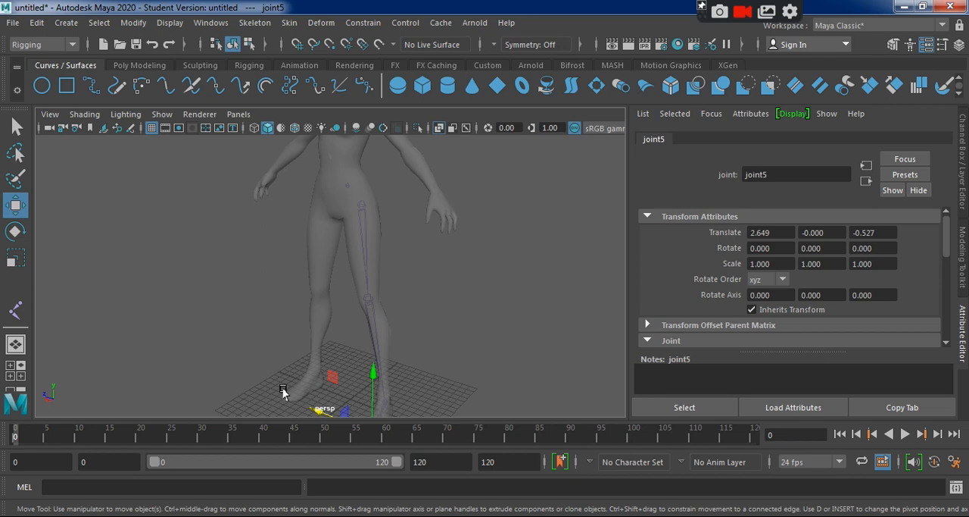
In the top view, move the toe joint forward to a Translate X of about 2.903 and adjust the ball joint.
{"action": "key", "text": "space"}
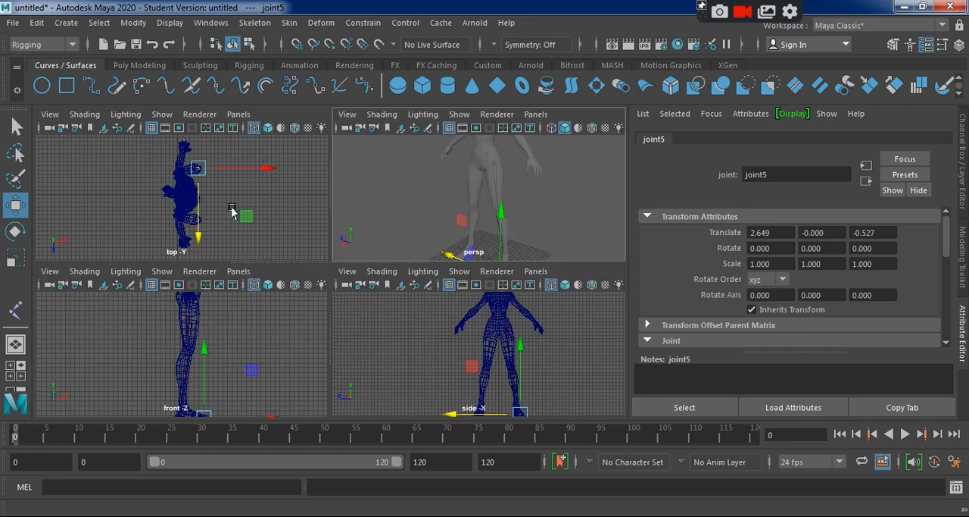
{"action": "key", "text": "space"}
{"action": "right_click_drag", "start_coordinate": [270, 245], "coordinate": [519, 335], "text": "alt"}
{"action": "middle_click_drag", "start_coordinate": [441, 260], "coordinate": [433, 394], "text": "alt"}
{"action": "right_click_drag", "start_coordinate": [433, 393], "coordinate": [462, 338], "text": "alt"}
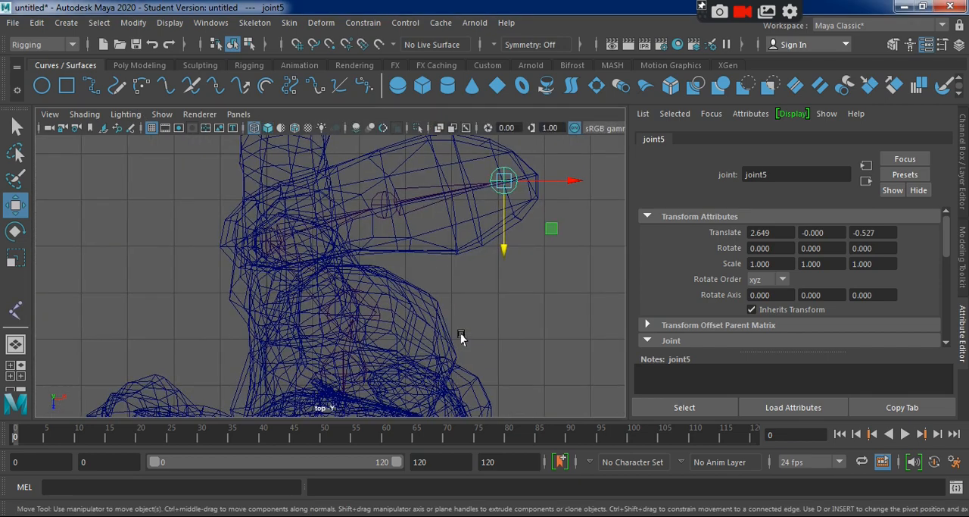
{"action": "middle_click_drag", "start_coordinate": [460, 337], "coordinate": [416, 382], "text": "alt"}
{"action": "left_click_drag", "start_coordinate": [526, 229], "coordinate": [534, 229]}
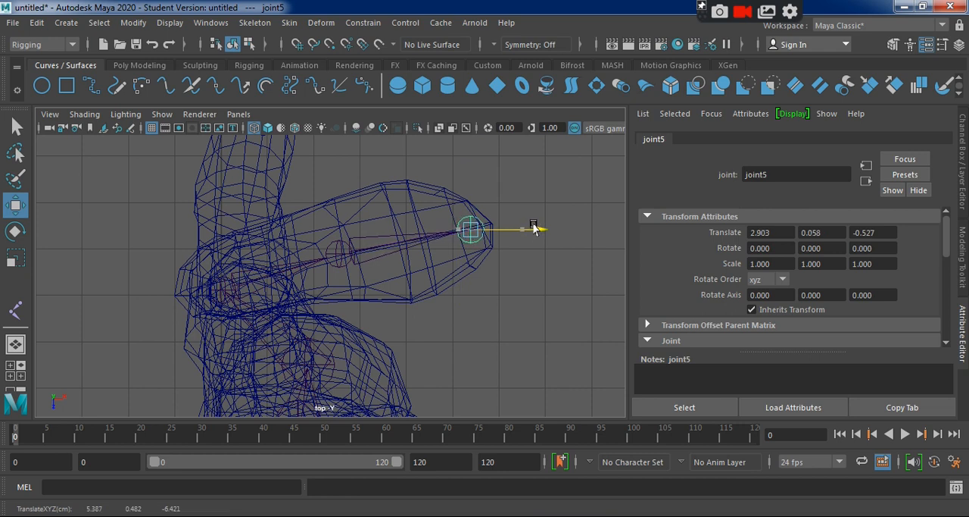
{"action": "left_click", "coordinate": [338, 250]}
{"action": "left_click_drag", "start_coordinate": [337, 318], "coordinate": [338, 325]}
Select the ankle joint and lower it in the front view to a Translate X of about 14.383.
{"action": "left_click", "coordinate": [215, 286]}
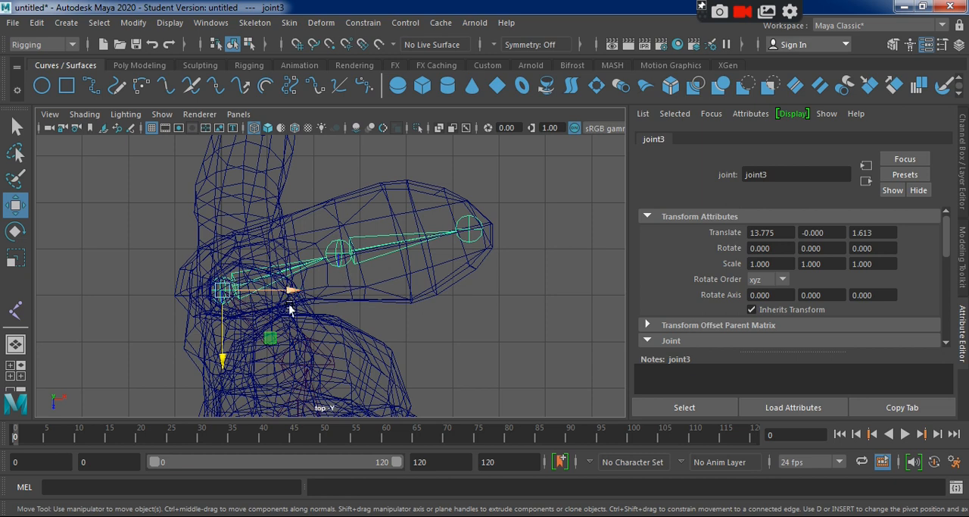
{"action": "key", "text": "space"}
{"action": "key", "text": "space"}
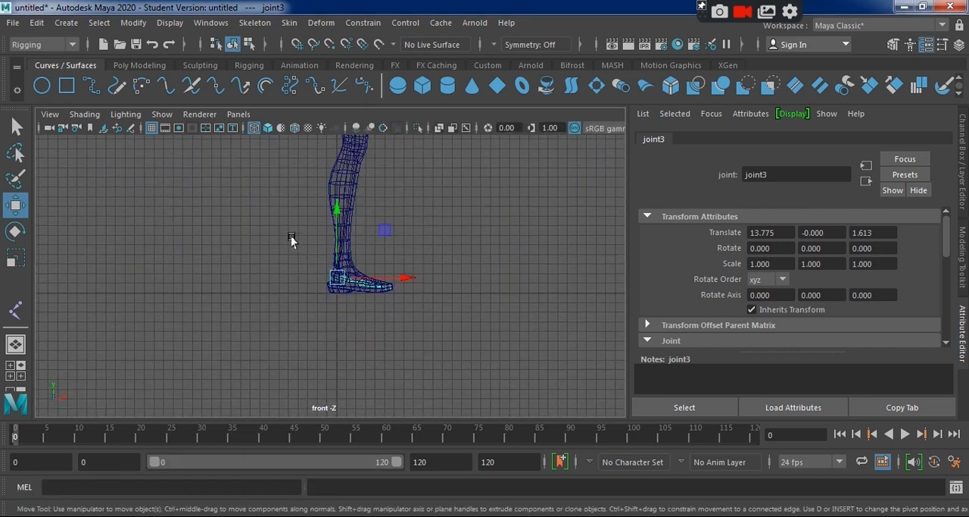
{"action": "right_click_drag", "start_coordinate": [291, 239], "coordinate": [444, 336], "text": "alt"}
{"action": "right_click_drag", "start_coordinate": [349, 302], "coordinate": [469, 381], "text": "alt"}
{"action": "left_click_drag", "start_coordinate": [355, 221], "coordinate": [346, 253]}
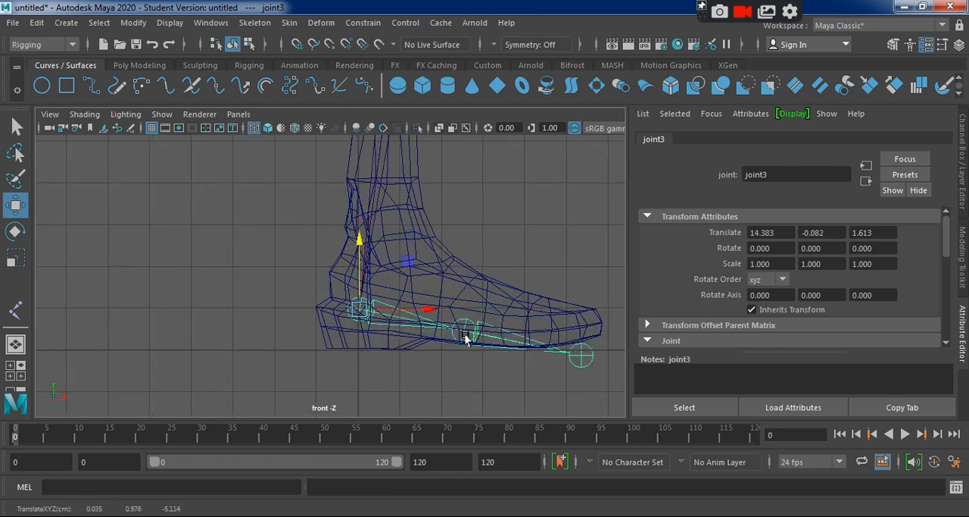
Raise the ball and toe joints inside the foot, with the toe at about Translate X 2.778 and Y 0.466.
{"action": "left_click", "coordinate": [474, 309]}
{"action": "left_click", "coordinate": [464, 318]}
{"action": "left_click_drag", "start_coordinate": [463, 316], "coordinate": [464, 303]}
{"action": "left_click", "coordinate": [568, 341]}
{"action": "left_click", "coordinate": [584, 341]}
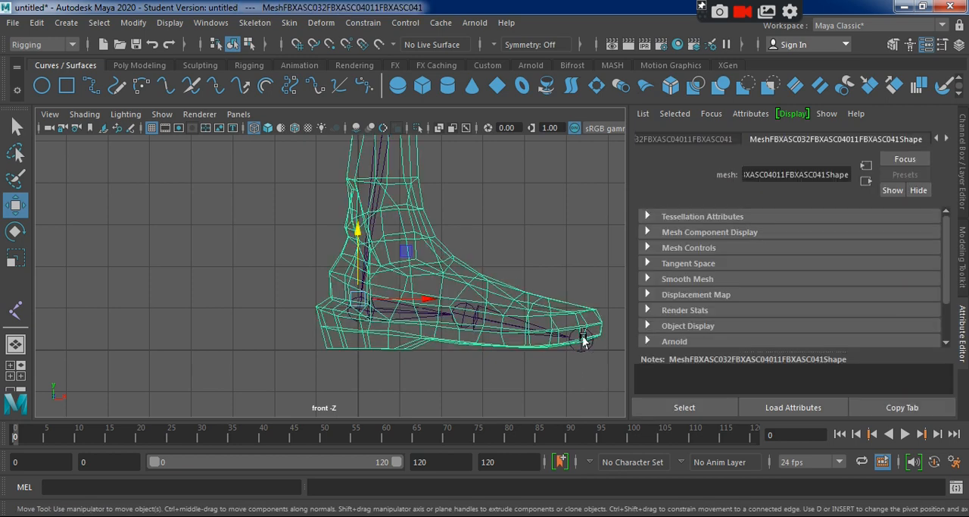
{"action": "left_click", "coordinate": [581, 327]}
{"action": "left_click_drag", "start_coordinate": [580, 276], "coordinate": [582, 257]}
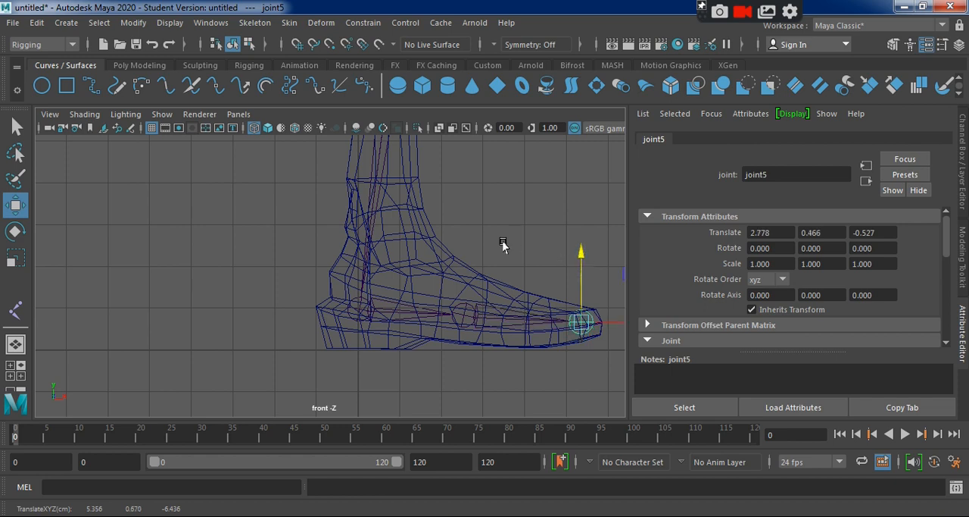
Adjust the knee joint in the front view to a Translate X of about 10.716 and Translate Y of about -0.124.
{"action": "middle_click_drag", "start_coordinate": [496, 233], "coordinate": [451, 469], "text": "alt"}
{"action": "middle_click_drag", "start_coordinate": [374, 286], "coordinate": [403, 271], "text": "alt"}
{"action": "left_click", "coordinate": [403, 228]}
{"action": "left_click_drag", "start_coordinate": [392, 176], "coordinate": [392, 173]}
{"action": "left_click_drag", "start_coordinate": [461, 241], "coordinate": [454, 241]}
{"action": "middle_click_drag", "start_coordinate": [481, 358], "coordinate": [500, 246], "text": "alt"}
{"action": "right_click_drag", "start_coordinate": [529, 401], "coordinate": [363, 265], "text": "alt"}
{"action": "middle_click_drag", "start_coordinate": [428, 384], "coordinate": [447, 219], "text": "alt"}
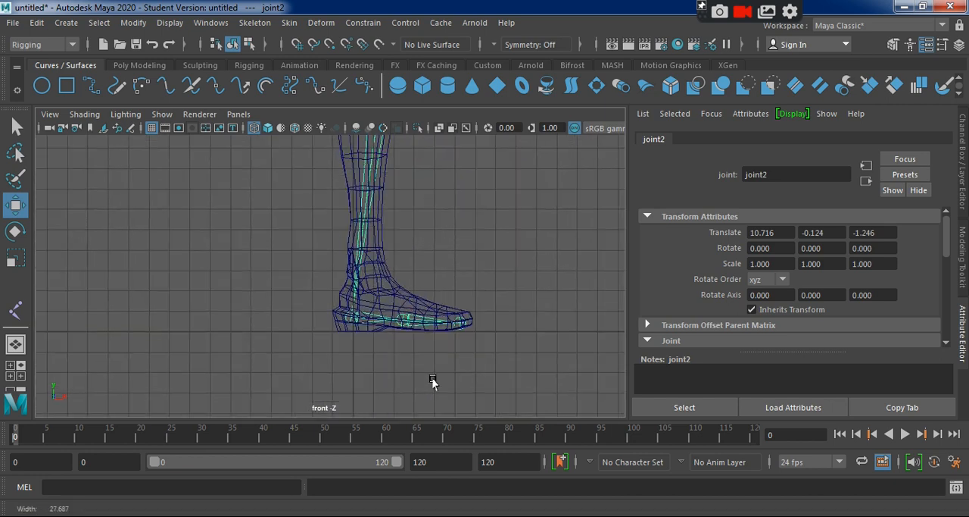
Fine-tune the ball joint to about Translate X 2.435 and Y 0.612, and lower the toe joint slightly in the foot.
{"action": "right_click_drag", "start_coordinate": [433, 381], "coordinate": [416, 349], "text": "alt"}
{"action": "left_click", "coordinate": [423, 345]}
{"action": "left_click", "coordinate": [542, 354]}
{"action": "left_click", "coordinate": [449, 347]}
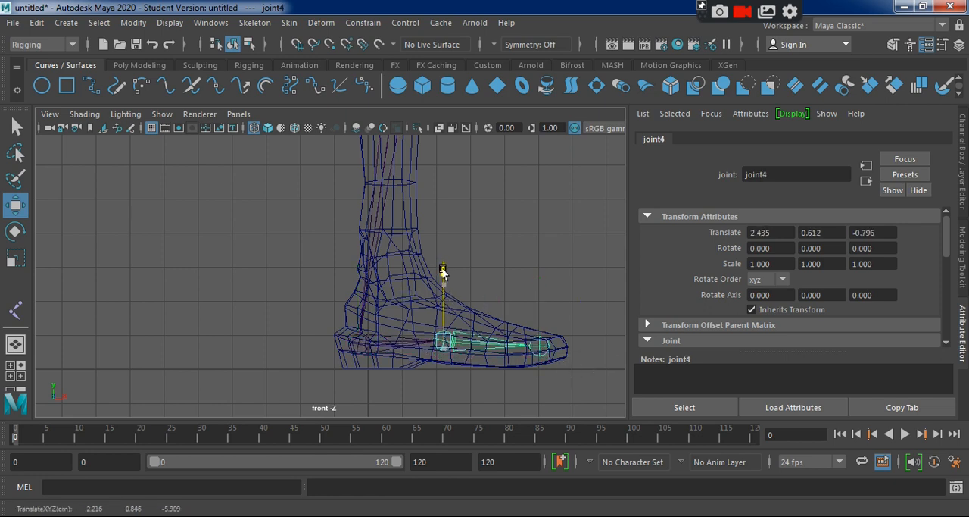
{"action": "left_click", "coordinate": [537, 350]}
{"action": "left_click_drag", "start_coordinate": [538, 277], "coordinate": [536, 284]}
{"action": "left_click", "coordinate": [570, 251]}
Examine how the leg joints sit inside the left leg from several angles in the perspective view.
{"action": "right_click_drag", "start_coordinate": [432, 256], "coordinate": [368, 267], "text": "alt"}
{"action": "middle_click_drag", "start_coordinate": [424, 141], "coordinate": [391, 295], "text": "alt"}
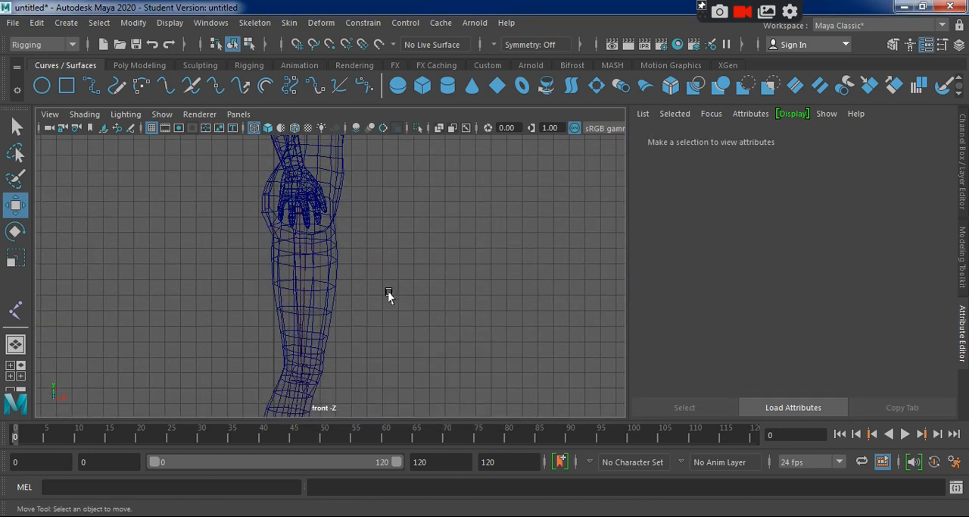
{"action": "key", "text": "space"}
{"action": "key", "text": "space"}
{"action": "left_click_drag", "start_coordinate": [437, 252], "coordinate": [420, 273], "text": "alt"}
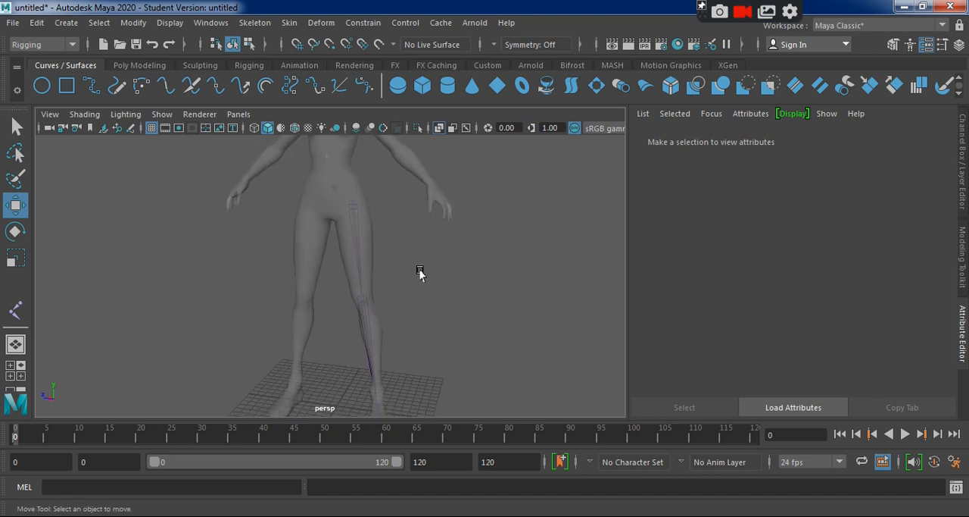
{"action": "right_click_drag", "start_coordinate": [419, 273], "coordinate": [511, 329], "text": "alt"}
{"action": "left_click_drag", "start_coordinate": [454, 330], "coordinate": [422, 369], "text": "alt"}
{"action": "middle_click_drag", "start_coordinate": [422, 370], "coordinate": [410, 290], "text": "alt"}
{"action": "right_click_drag", "start_coordinate": [411, 290], "coordinate": [605, 382], "text": "alt"}
{"action": "left_click_drag", "start_coordinate": [604, 381], "coordinate": [533, 277], "text": "alt"}
{"action": "left_click", "coordinate": [518, 254]}
{"action": "key", "text": "f"}
{"action": "left_click_drag", "start_coordinate": [502, 320], "coordinate": [325, 329], "text": "alt"}
{"action": "middle_click_drag", "start_coordinate": [295, 391], "coordinate": [324, 313], "text": "alt"}
{"action": "right_click_drag", "start_coordinate": [325, 313], "coordinate": [432, 345], "text": "alt"}
{"action": "left_click_drag", "start_coordinate": [239, 348], "coordinate": [217, 372], "text": "alt"}
{"action": "left_click", "coordinate": [210, 342]}
{"action": "right_click_drag", "start_coordinate": [241, 358], "coordinate": [271, 367], "text": "alt"}
{"action": "left_click_drag", "start_coordinate": [271, 367], "coordinate": [227, 355], "text": "alt"}
{"action": "middle_click_drag", "start_coordinate": [336, 387], "coordinate": [341, 327], "text": "alt"}
{"action": "right_click_drag", "start_coordinate": [337, 350], "coordinate": [422, 361], "text": "alt"}
{"action": "middle_click_drag", "start_coordinate": [415, 360], "coordinate": [456, 511], "text": "alt"}
{"action": "middle_click_drag", "start_coordinate": [384, 391], "coordinate": [372, 436], "text": "alt"}
{"action": "left_click_drag", "start_coordinate": [202, 322], "coordinate": [339, 360], "text": "alt"}
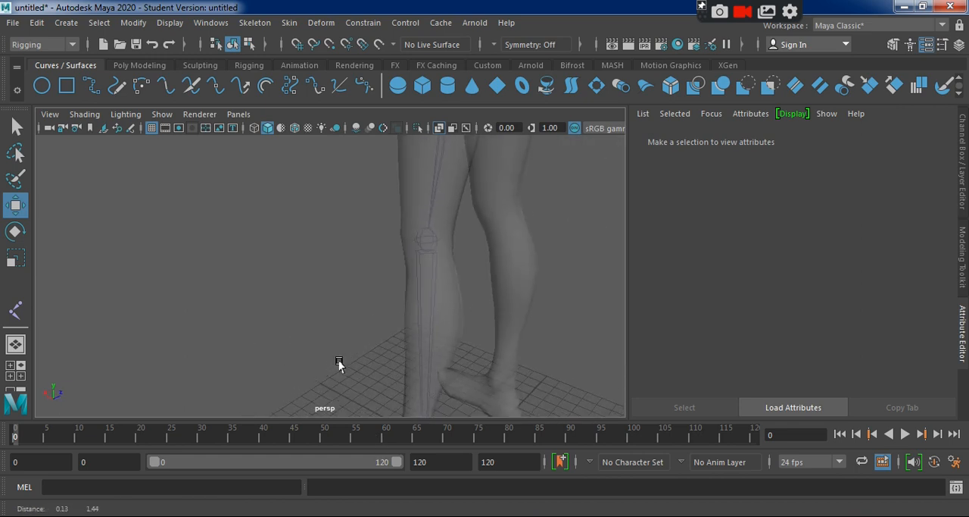
Select the knee joint and set the Move tool's axis orientation to Object.
{"action": "left_click", "coordinate": [429, 228]}
{"action": "left_click_drag", "start_coordinate": [347, 256], "coordinate": [337, 288], "text": "alt"}
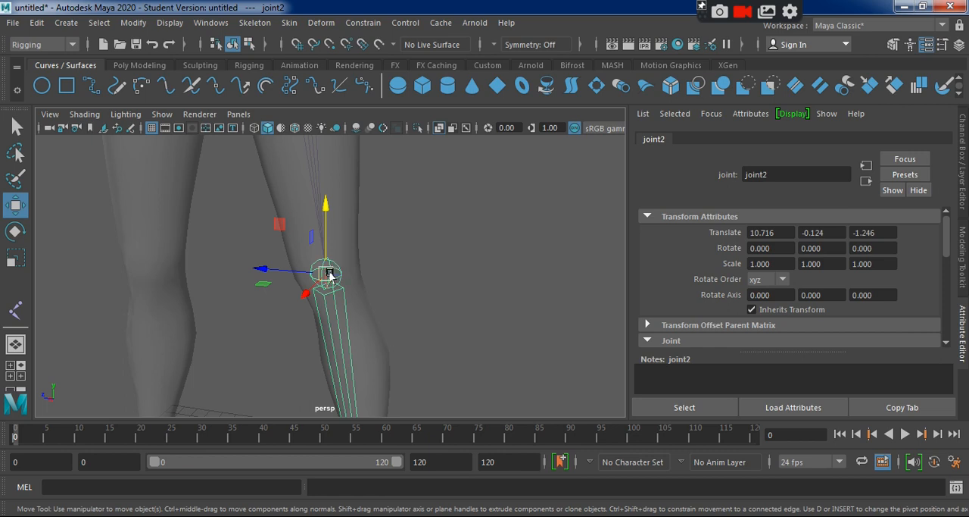
{"action": "key", "text": "w"}
{"action": "left_click", "coordinate": [333, 273]}
{"action": "key", "text": "w"}
{"action": "left_click", "coordinate": [335, 278]}
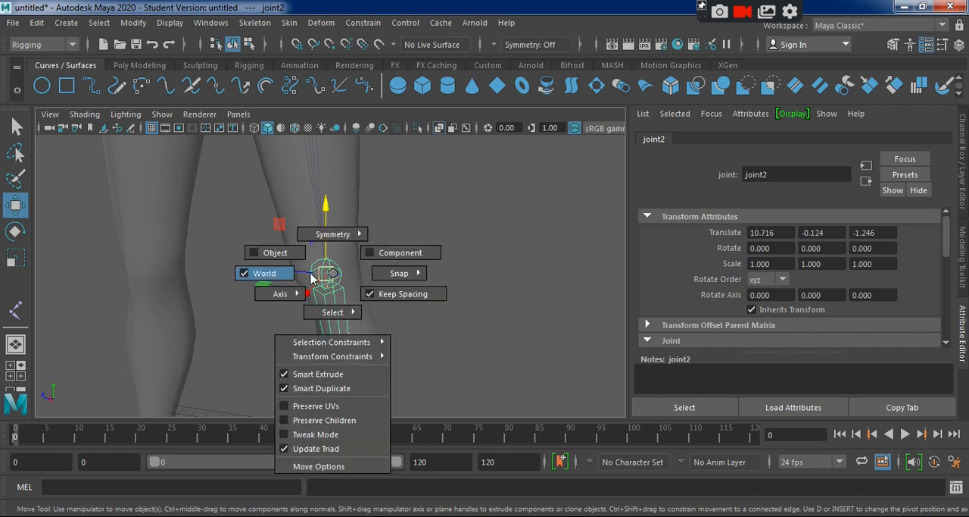
{"action": "left_click", "coordinate": [270, 253]}
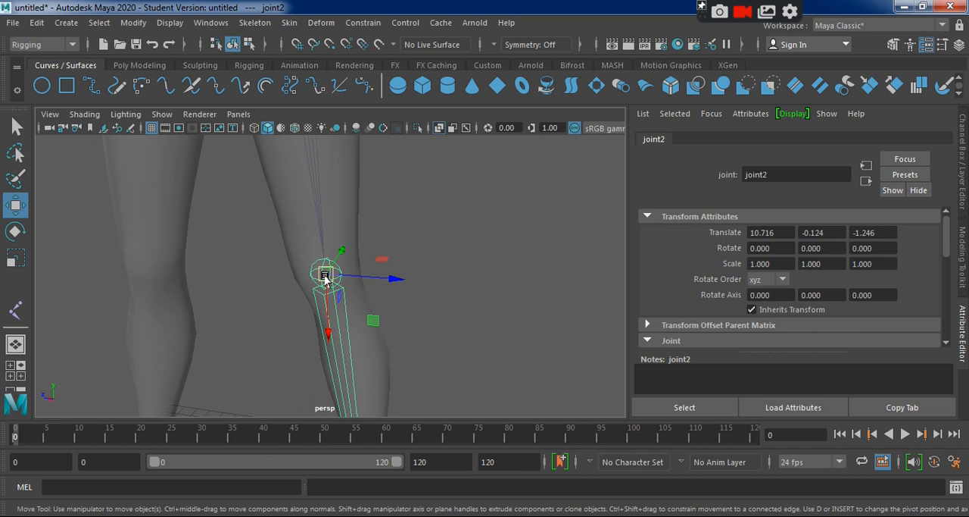
Switch the Move tool to World axis orientation for comparison and return it to Object.
{"action": "left_click_drag", "start_coordinate": [328, 279], "coordinate": [294, 291]}
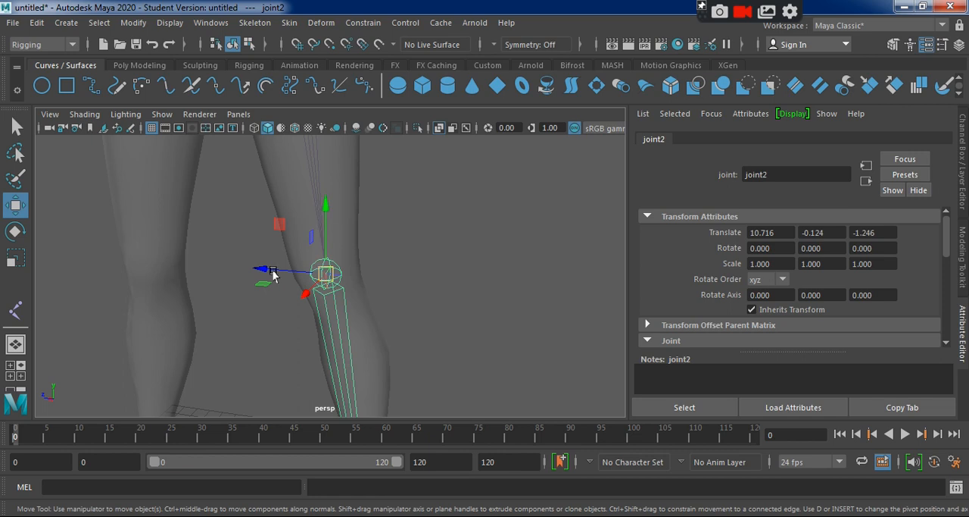
{"action": "left_click_drag", "start_coordinate": [238, 274], "coordinate": [289, 274]}
{"action": "key", "text": "w"}
{"action": "left_click_drag", "start_coordinate": [326, 275], "coordinate": [269, 258]}
{"action": "left_click_drag", "start_coordinate": [399, 324], "coordinate": [381, 290], "text": "alt"}
Shift the knee joint along its own sideways axis to a Translate Z of about -1.395.
{"action": "key", "text": "super"}
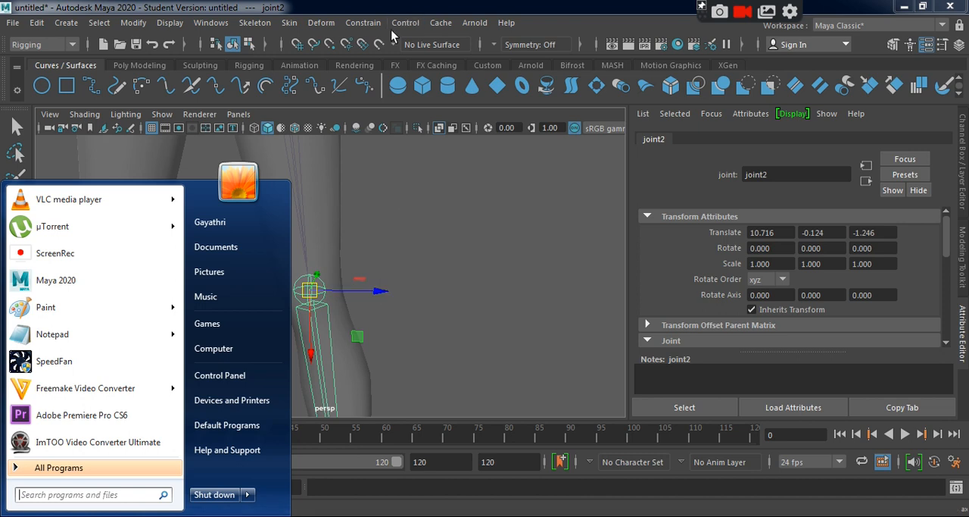
{"action": "left_click", "coordinate": [409, 6]}
{"action": "left_click_drag", "start_coordinate": [379, 290], "coordinate": [382, 286]}
{"action": "left_click_drag", "start_coordinate": [439, 359], "coordinate": [288, 389], "text": "alt"}
{"action": "middle_click_drag", "start_coordinate": [337, 391], "coordinate": [280, 198], "text": "alt"}
{"action": "left_click_drag", "start_coordinate": [280, 199], "coordinate": [362, 395], "text": "alt"}
Nudge the ankle joint slightly forward in the top view and clear the selection.
{"action": "key", "text": "space"}
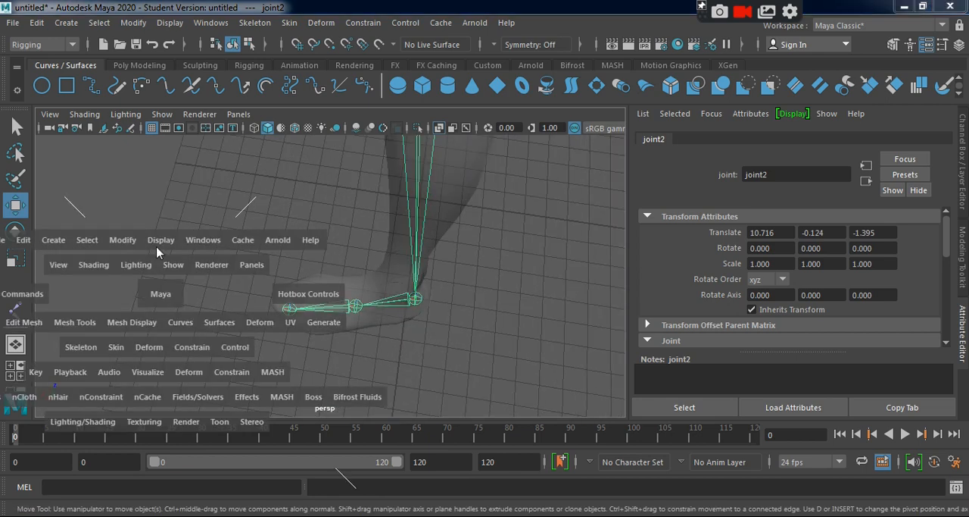
{"action": "key", "text": "space"}
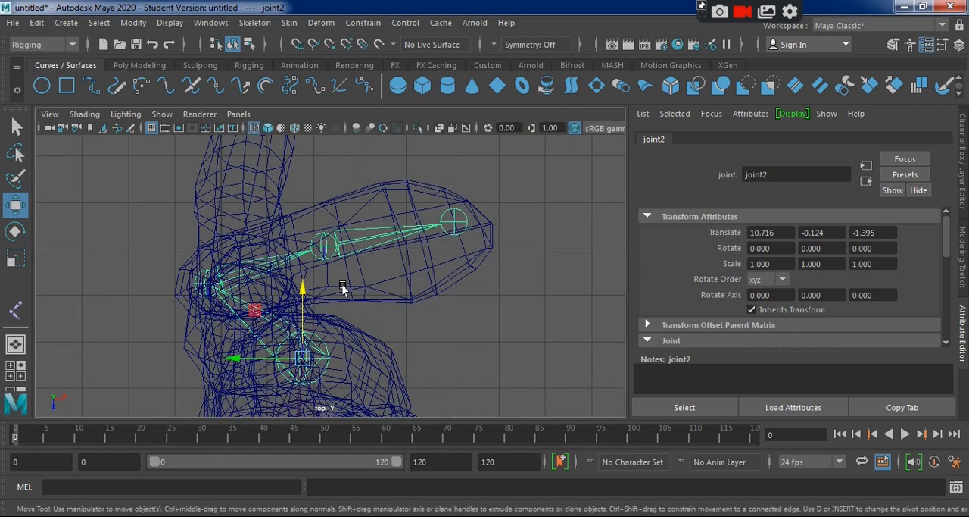
{"action": "left_click", "coordinate": [194, 282]}
{"action": "left_click_drag", "start_coordinate": [273, 283], "coordinate": [277, 281]}
{"action": "left_click", "coordinate": [485, 268]}
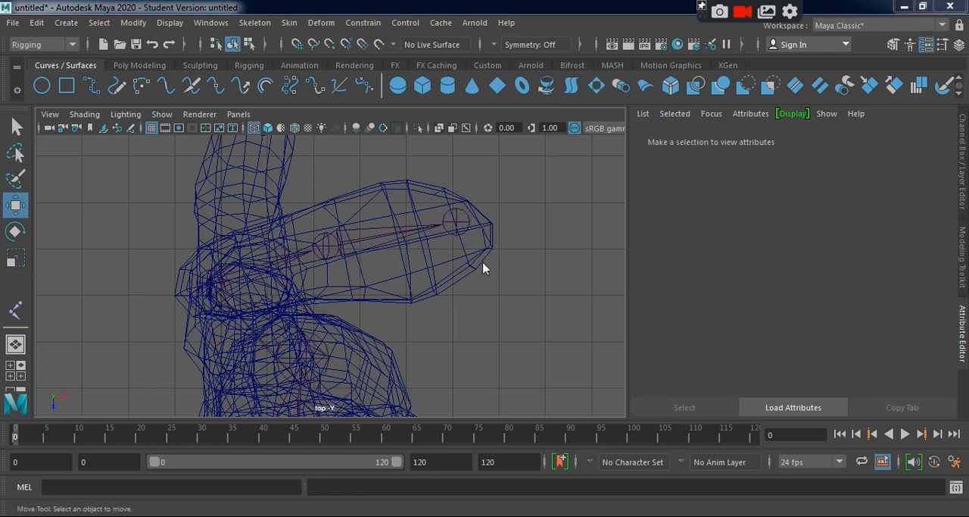
Inspect the foot, knee and thigh joints' alignment with the mesh in the perspective view.
{"action": "key", "text": "space"}
{"action": "key", "text": "space"}
{"action": "key", "text": "super"}
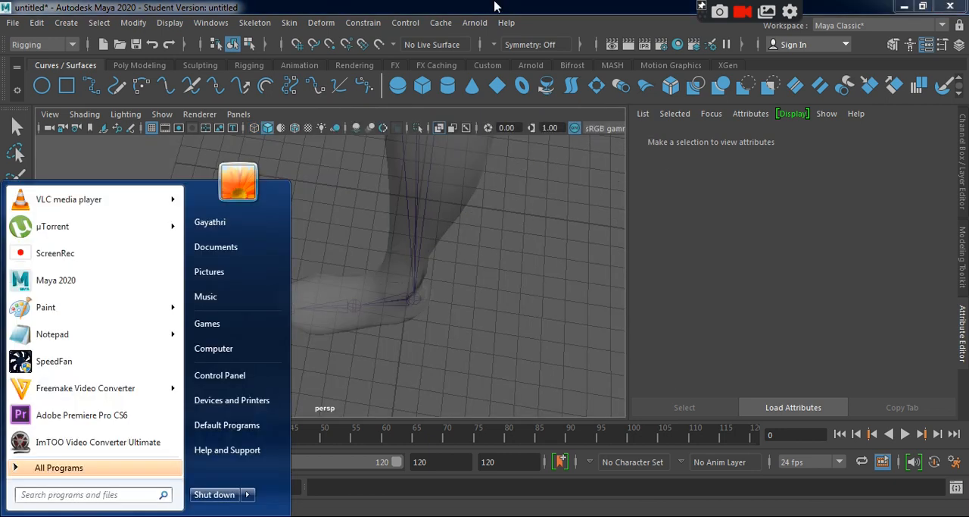
{"action": "left_click", "coordinate": [495, 3]}
{"action": "left_click_drag", "start_coordinate": [449, 345], "coordinate": [450, 310], "text": "alt"}
{"action": "middle_click_drag", "start_coordinate": [451, 311], "coordinate": [435, 151], "text": "alt"}
{"action": "left_click", "coordinate": [485, 434]}
{"action": "left_click_drag", "start_coordinate": [437, 378], "coordinate": [493, 362], "text": "alt"}
{"action": "right_click_drag", "start_coordinate": [493, 361], "coordinate": [397, 325], "text": "alt"}
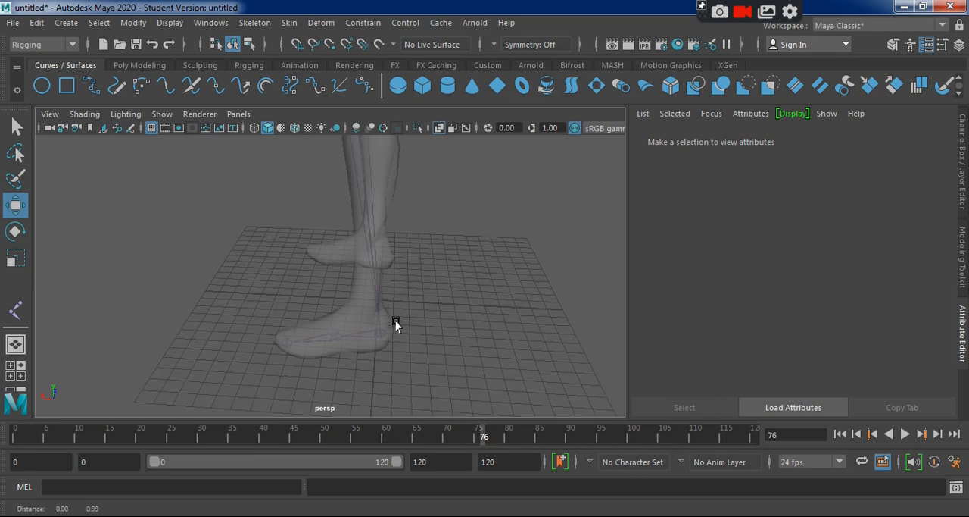
{"action": "middle_click_drag", "start_coordinate": [396, 325], "coordinate": [400, 413], "text": "alt"}
{"action": "left_click_drag", "start_coordinate": [195, 329], "coordinate": [288, 307], "text": "alt"}
{"action": "middle_click_drag", "start_coordinate": [288, 307], "coordinate": [283, 372], "text": "alt"}
{"action": "left_click_drag", "start_coordinate": [278, 335], "coordinate": [314, 316], "text": "alt"}
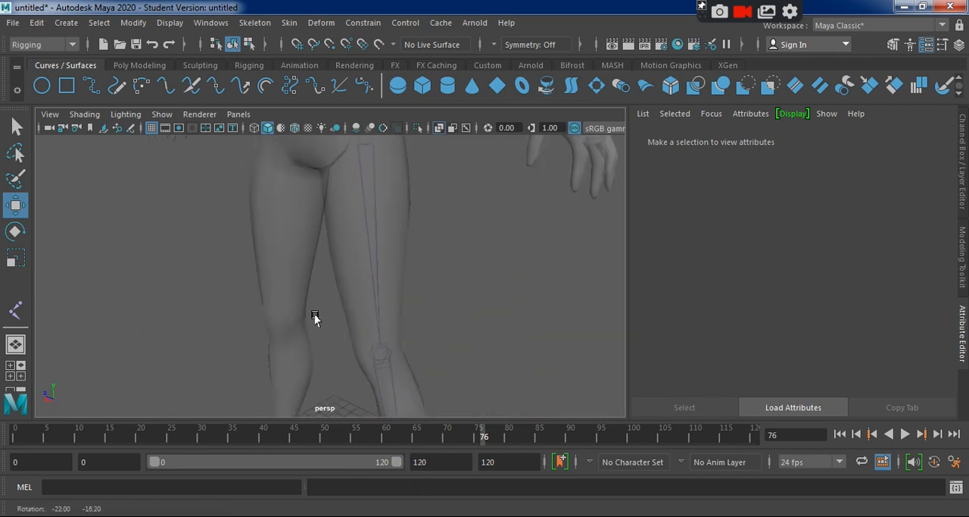
Set the Move tool's axis orientation back to World on the knee joint and clear the selection.
{"action": "left_click", "coordinate": [381, 351]}
{"action": "key", "text": "w"}
{"action": "left_click_drag", "start_coordinate": [380, 356], "coordinate": [318, 343]}
{"action": "middle_click_drag", "start_coordinate": [456, 359], "coordinate": [456, 262], "text": "alt"}
{"action": "left_click", "coordinate": [483, 341]}
Rename the root joint of the left leg chain to L_UPPER_LEG in its attributes.
{"action": "left_click_drag", "start_coordinate": [517, 338], "coordinate": [433, 338], "text": "alt"}
{"action": "middle_click_drag", "start_coordinate": [433, 339], "coordinate": [465, 406], "text": "alt"}
{"action": "left_click_drag", "start_coordinate": [460, 366], "coordinate": [427, 336], "text": "alt"}
{"action": "middle_click_drag", "start_coordinate": [426, 336], "coordinate": [432, 402], "text": "alt"}
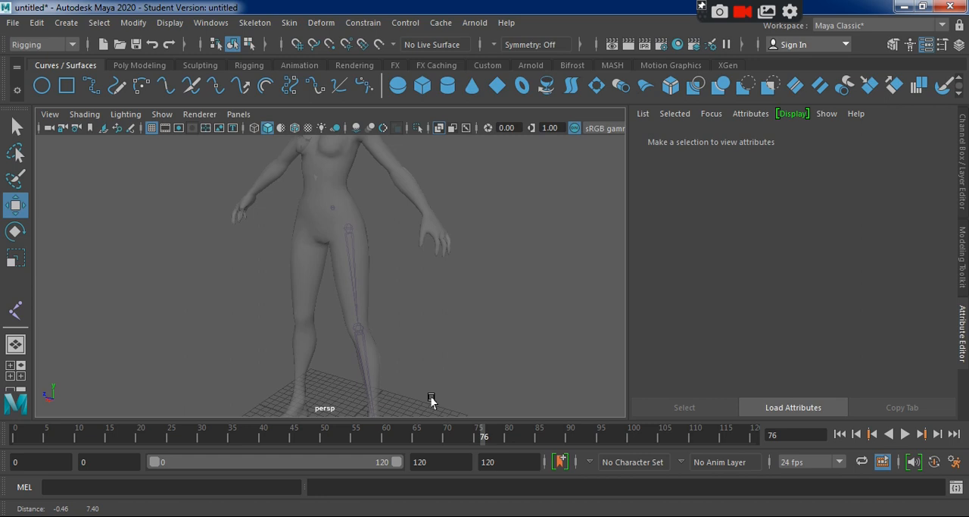
{"action": "left_click", "coordinate": [348, 226]}
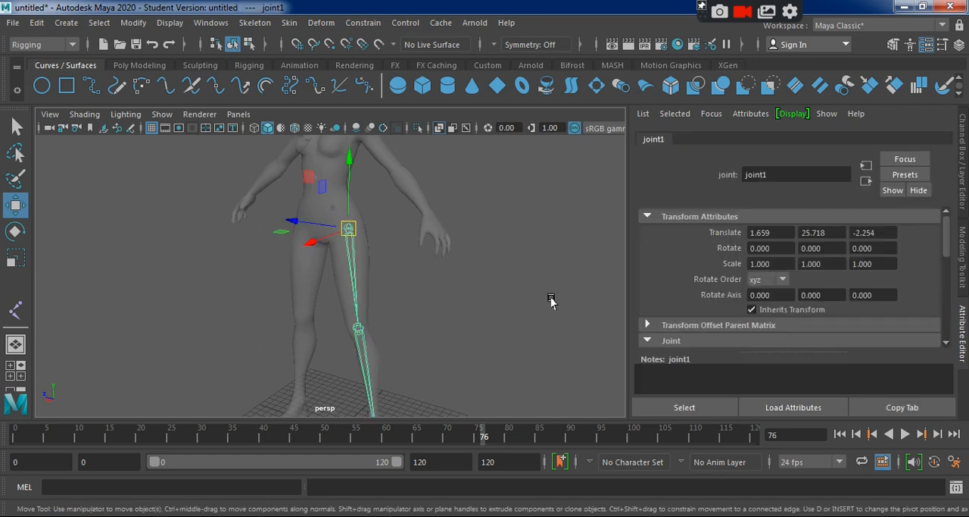
{"action": "double_click", "coordinate": [782, 175]}
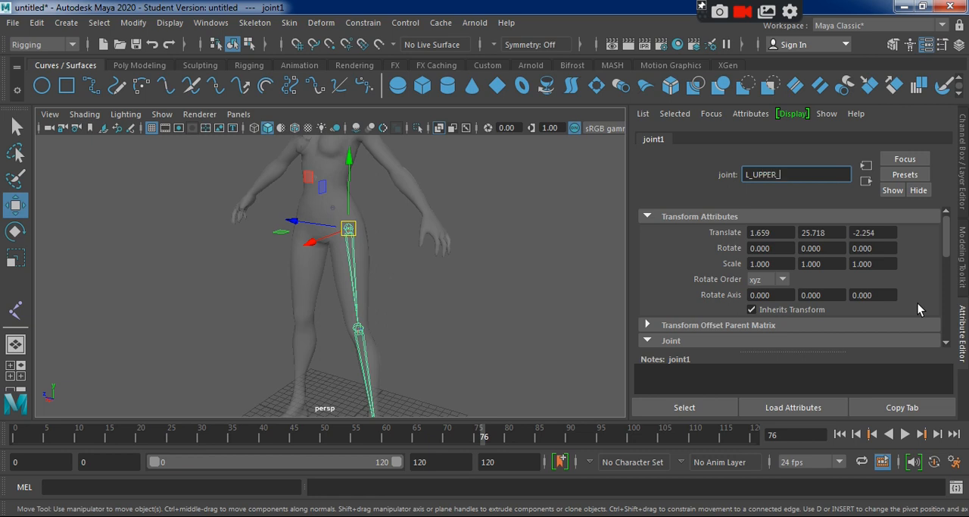
{"action": "key", "text": "Return"}
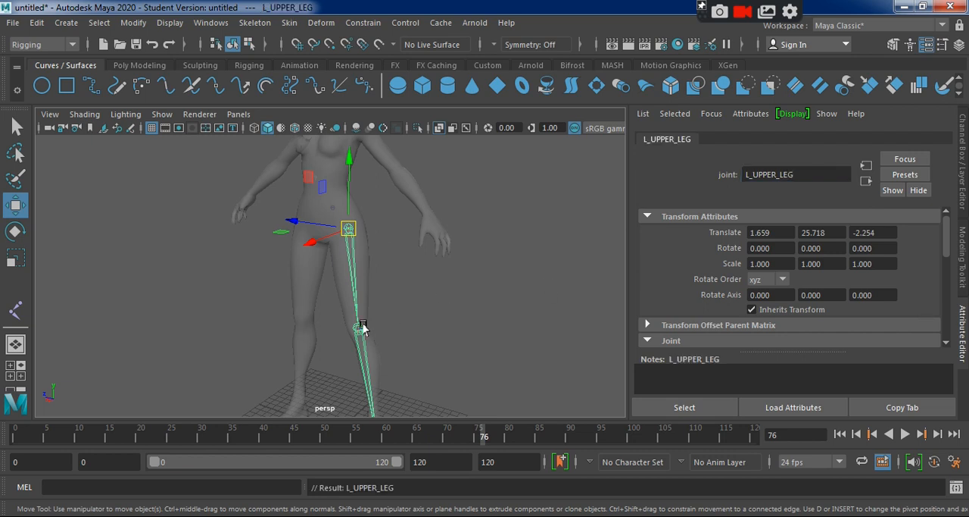
Rename the knee joint to L_LOWER_LEG, adapting the name copied from the L_UPPER_LEG joint.
{"action": "key", "text": "Down"}
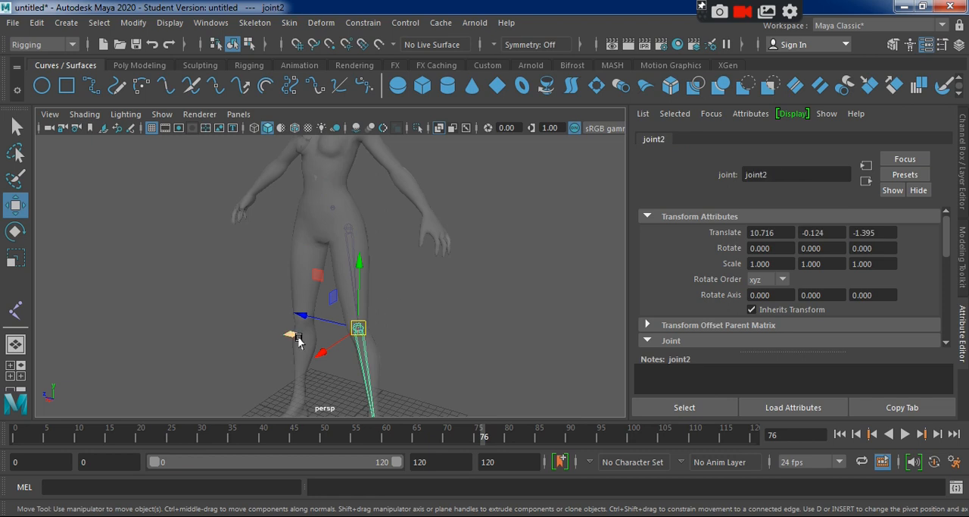
{"action": "left_click", "coordinate": [349, 228]}
{"action": "double_click", "coordinate": [804, 170]}
{"action": "key", "text": "ctrl+c"}
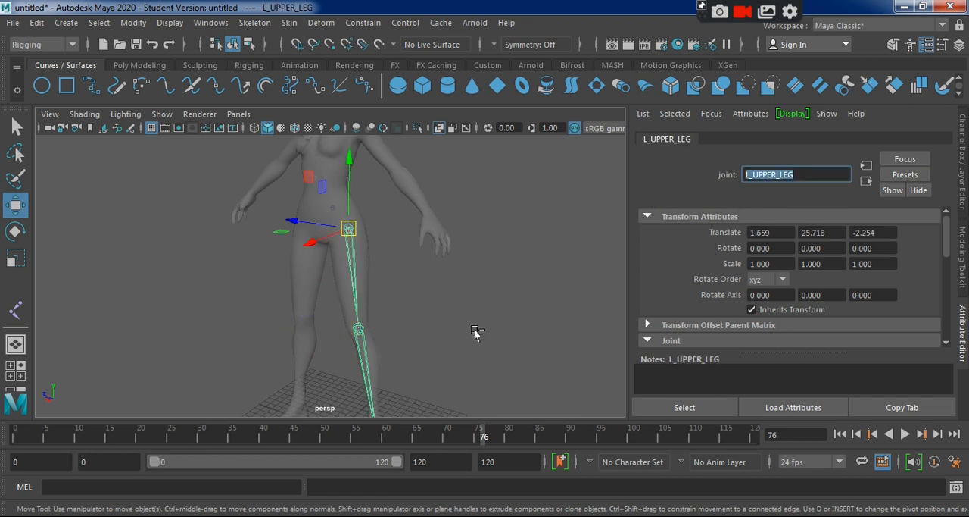
{"action": "left_click", "coordinate": [358, 328]}
{"action": "double_click", "coordinate": [782, 174]}
{"action": "key", "text": "ctrl+v"}
{"action": "left_click_drag", "start_coordinate": [758, 174], "coordinate": [777, 174]}
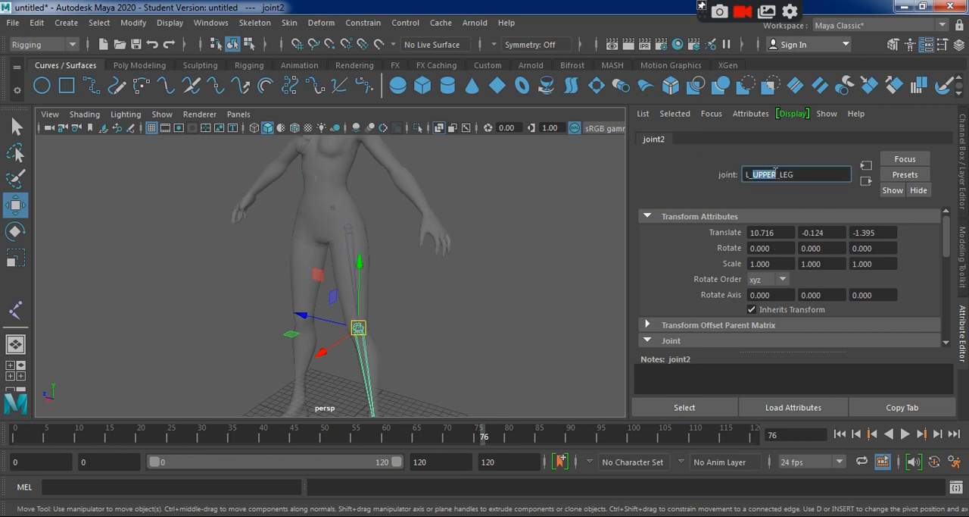
{"action": "key", "text": "BackSpace"}
{"action": "type", "text": "LOWER"}
{"action": "key", "text": "Return"}
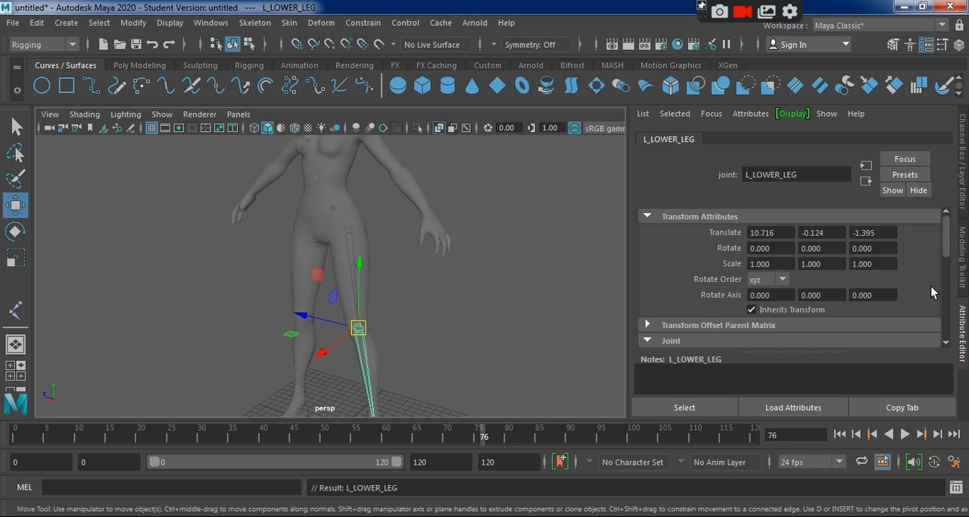
Extend the knee joint's name to L_LOWER_LEG_KNEE.
{"action": "scroll", "coordinate": [757, 303], "scroll_direction": "down", "scroll_amount": 3}
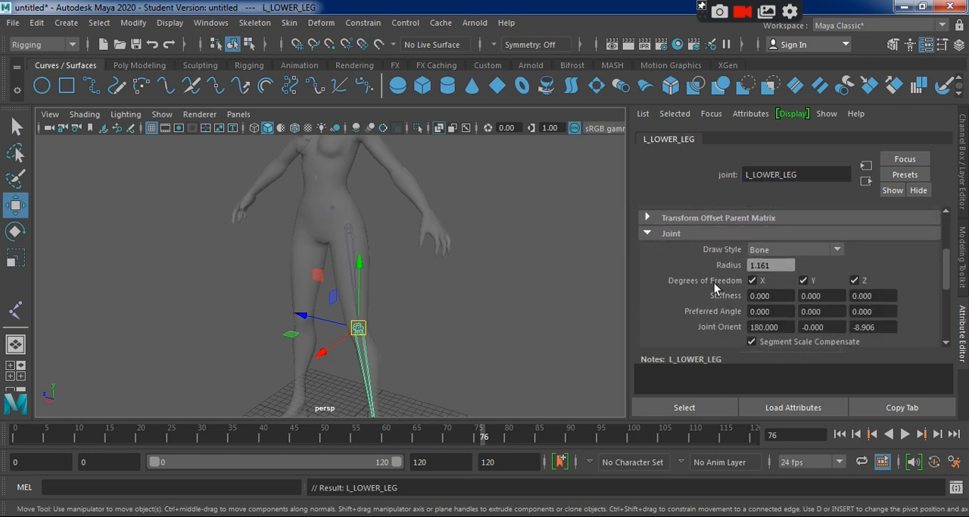
{"action": "scroll", "coordinate": [714, 283], "scroll_direction": "up", "scroll_amount": 3}
{"action": "left_click", "coordinate": [797, 175]}
{"action": "type", "text": "_KNEE"}
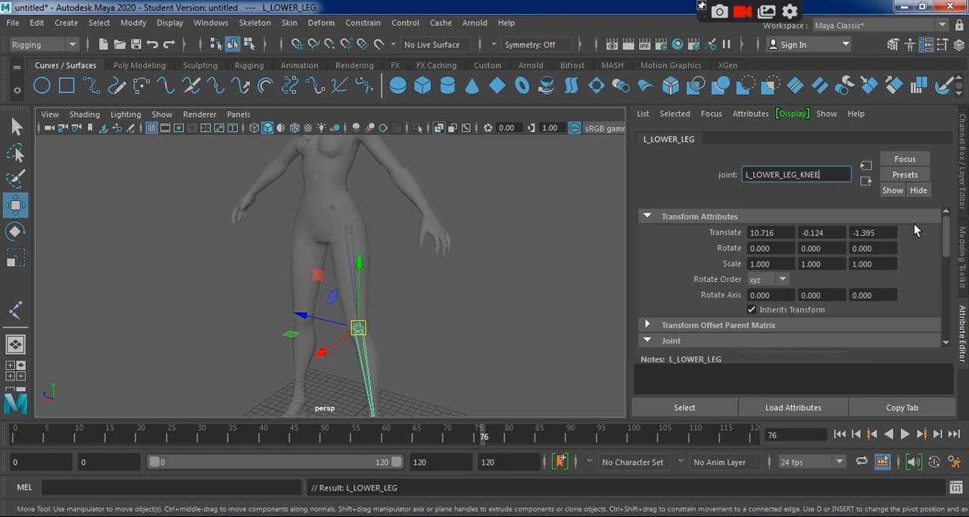
{"action": "key", "text": "Return"}
Rename the left ankle joint to L_LEG_ANCKLE.
{"action": "middle_click_drag", "start_coordinate": [385, 270], "coordinate": [371, 205], "text": "alt"}
{"action": "left_click_drag", "start_coordinate": [396, 338], "coordinate": [362, 364], "text": "alt"}
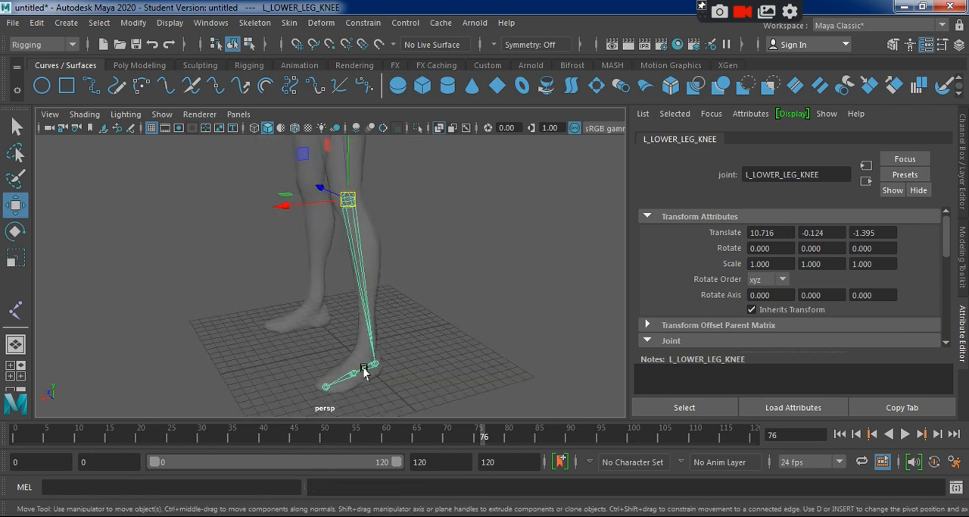
{"action": "left_click", "coordinate": [375, 366]}
{"action": "left_click_drag", "start_coordinate": [795, 176], "coordinate": [683, 184]}
{"action": "type", "text": "L_ANCKLE"}
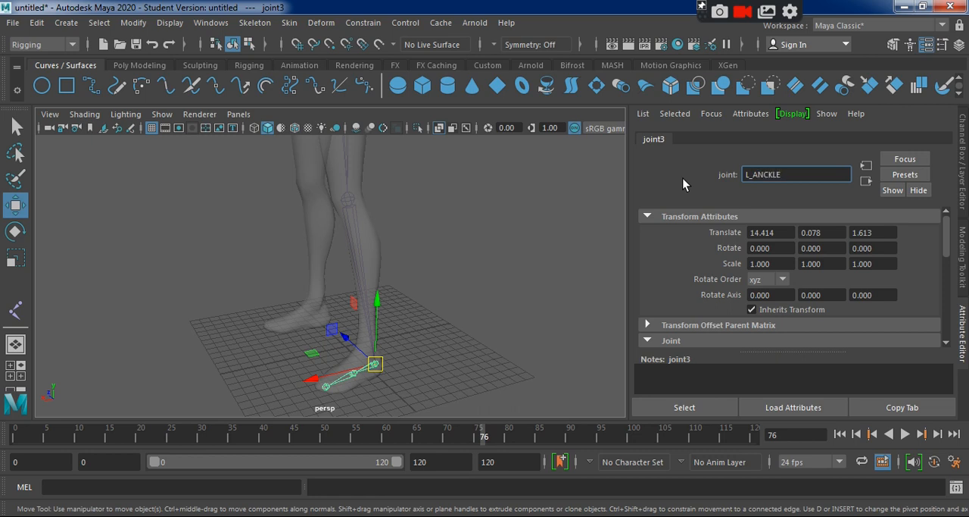
{"action": "type", "text": "G_"}
{"action": "key", "text": "Return"}
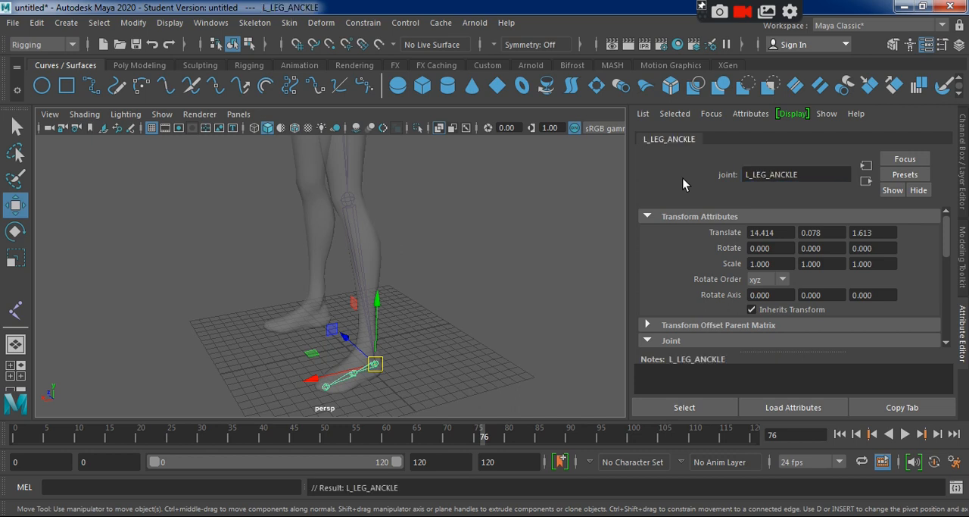
Rename the joint in the middle of the left foot, just after the ankle, to L_LEG_TOE.
{"action": "left_click", "coordinate": [352, 375]}
{"action": "double_click", "coordinate": [788, 174]}
{"action": "type", "text": "L_UPPER_LEG"}
{"action": "left_click_drag", "start_coordinate": [754, 175], "coordinate": [775, 174]}
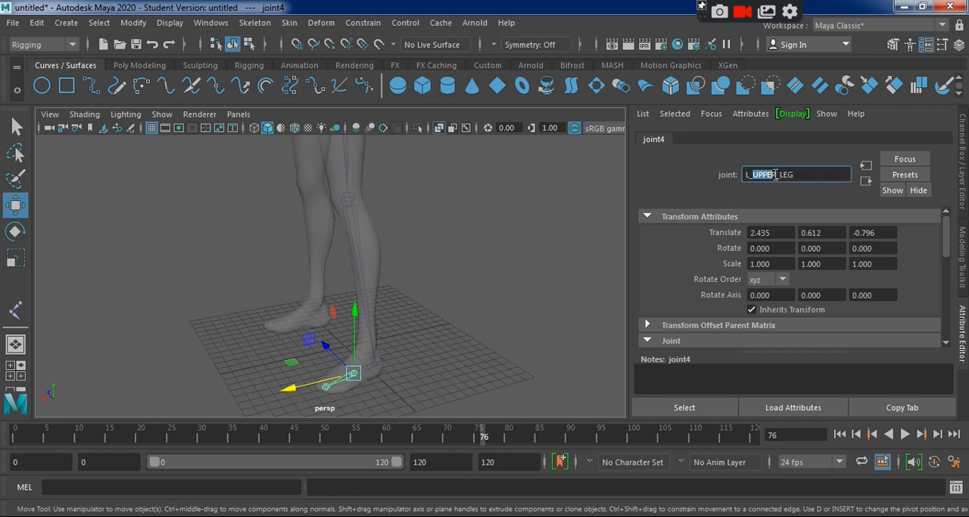
{"action": "key", "text": "BackSpace"}
{"action": "type", "text": "EG_TOE"}
{"action": "key", "text": "Return"}
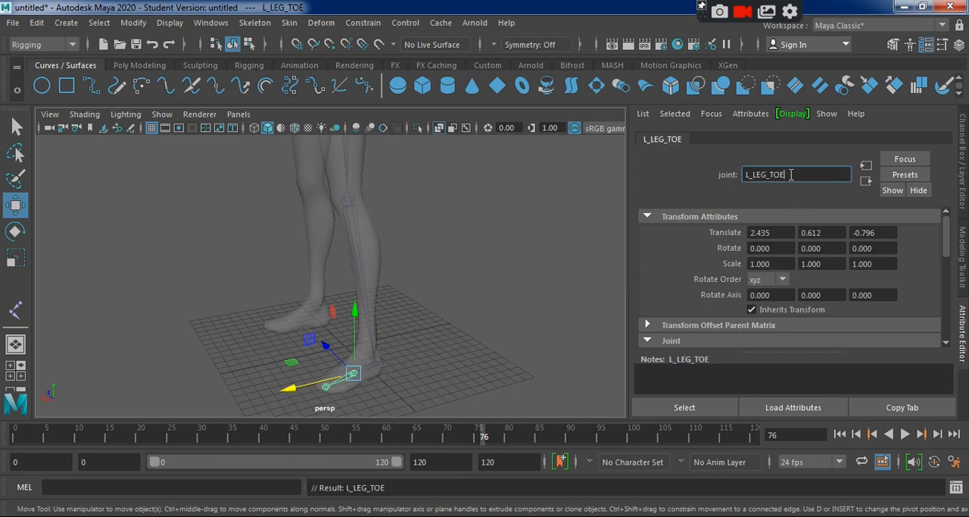
Rename the end joint at the tip of the left foot to L_LEG_FINGERS.
{"action": "left_click", "coordinate": [327, 387]}
{"action": "left_click", "coordinate": [751, 177]}
{"action": "double_click", "coordinate": [755, 175]}
{"action": "type", "text": "L_LEG_TOE"}
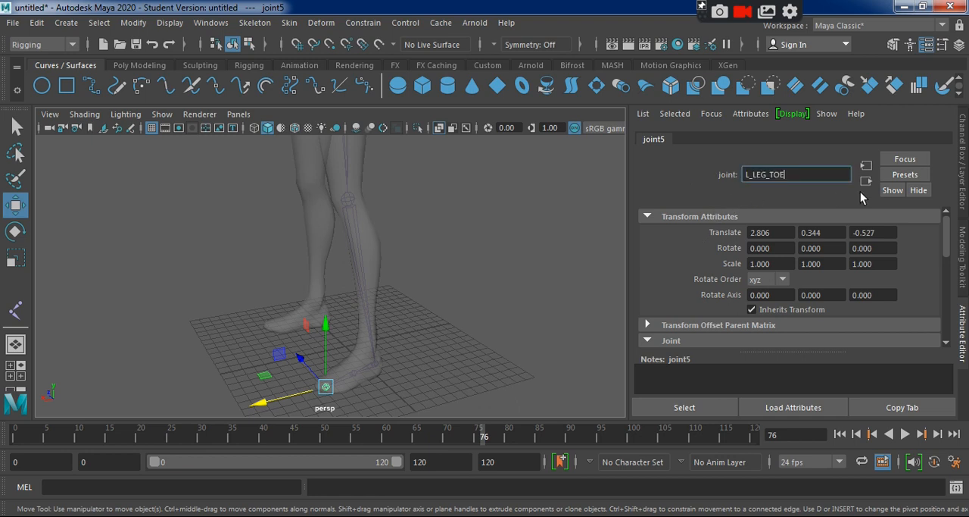
{"action": "left_click_drag", "start_coordinate": [771, 174], "coordinate": [835, 175]}
{"action": "type", "text": "FINGERS"}
{"action": "key", "text": "Return"}
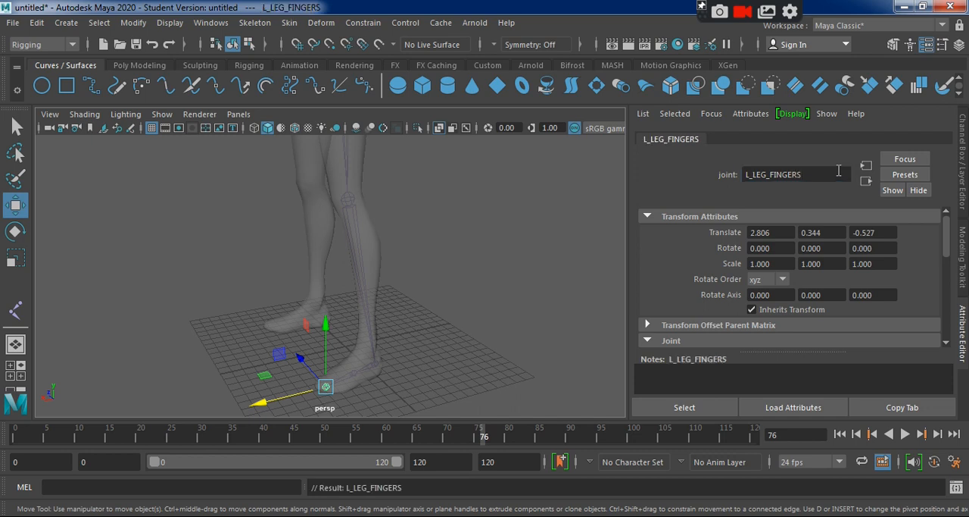
Open the Hypergraph: Hierarchy window and size it to sit beside the character with the whole leg chain in view.
{"action": "left_click", "coordinate": [199, 28]}
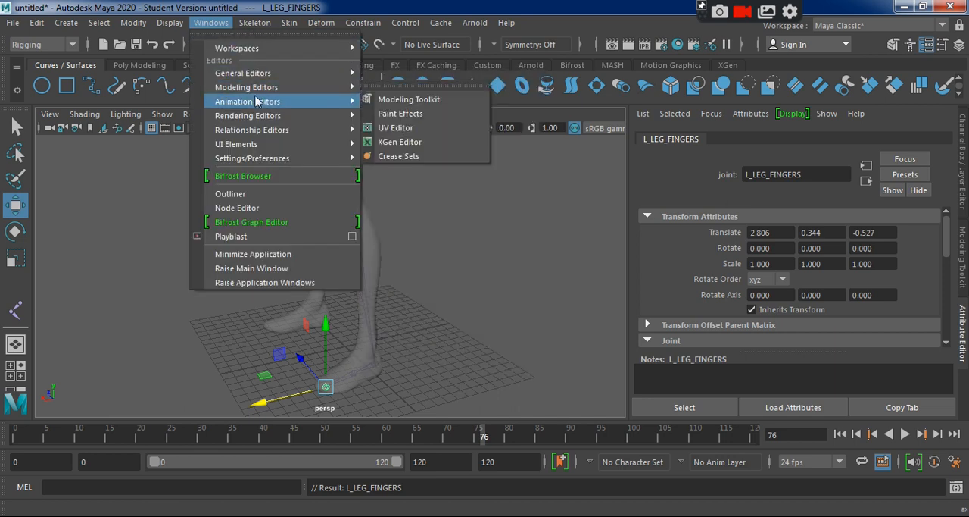
{"action": "mouse_move", "coordinate": [265, 74]}
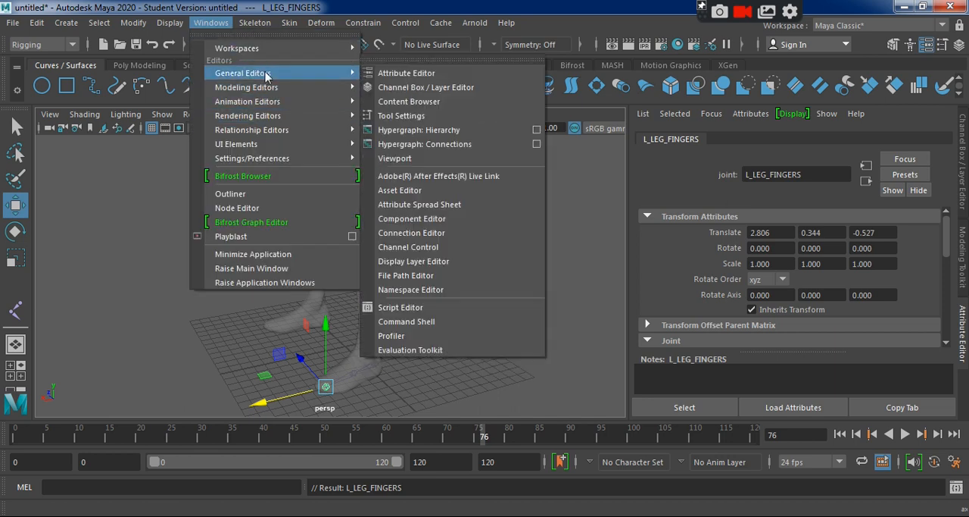
{"action": "left_click", "coordinate": [412, 137]}
{"action": "left_click_drag", "start_coordinate": [415, 286], "coordinate": [453, 65]}
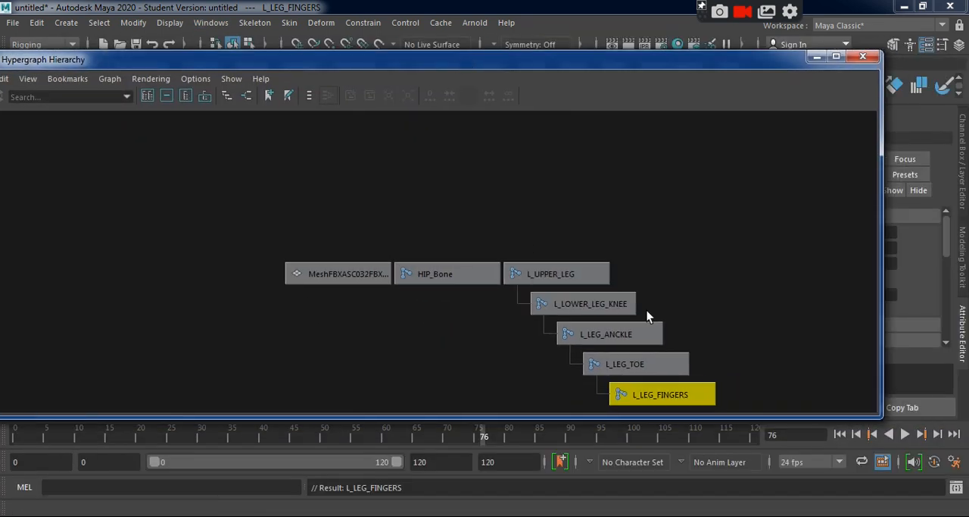
{"action": "left_click_drag", "start_coordinate": [652, 62], "coordinate": [725, 89]}
{"action": "left_click_drag", "start_coordinate": [194, 204], "coordinate": [487, 208]}
{"action": "key", "text": "space"}
{"action": "left_click_drag", "start_coordinate": [730, 291], "coordinate": [665, 310]}
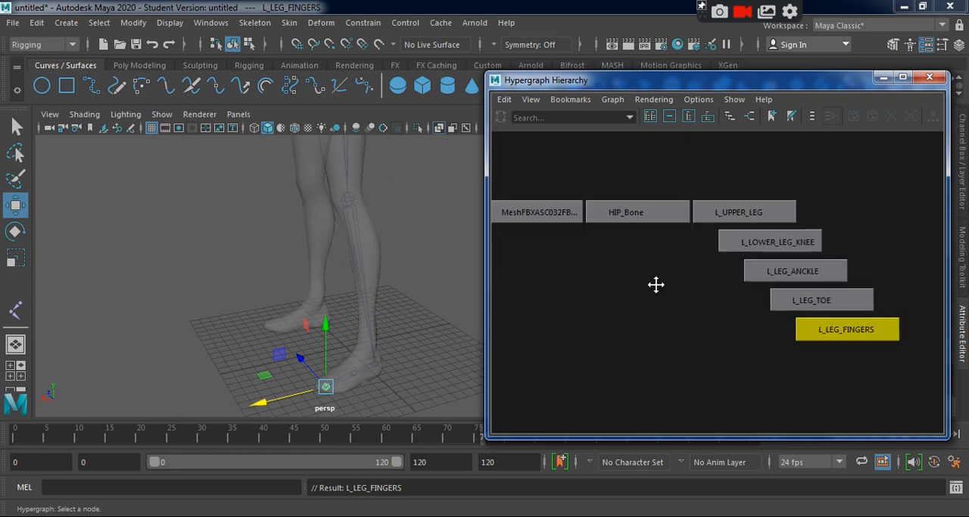
Select the left leg joints one by one in the Hypergraph, from L_UPPER_LEG to L_LEG_FINGERS, and compare them with the character.
{"action": "left_click", "coordinate": [714, 219]}
{"action": "middle_click_drag", "start_coordinate": [366, 261], "coordinate": [296, 340], "text": "alt"}
{"action": "scroll", "coordinate": [219, 264], "scroll_direction": "down", "scroll_amount": 5}
{"action": "left_click_drag", "start_coordinate": [218, 271], "coordinate": [280, 262], "text": "alt"}
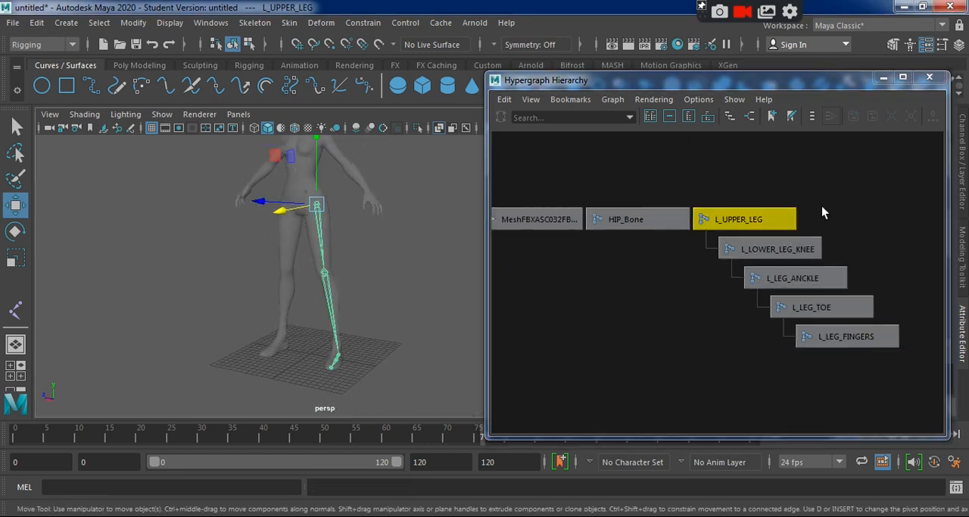
{"action": "left_click", "coordinate": [783, 244]}
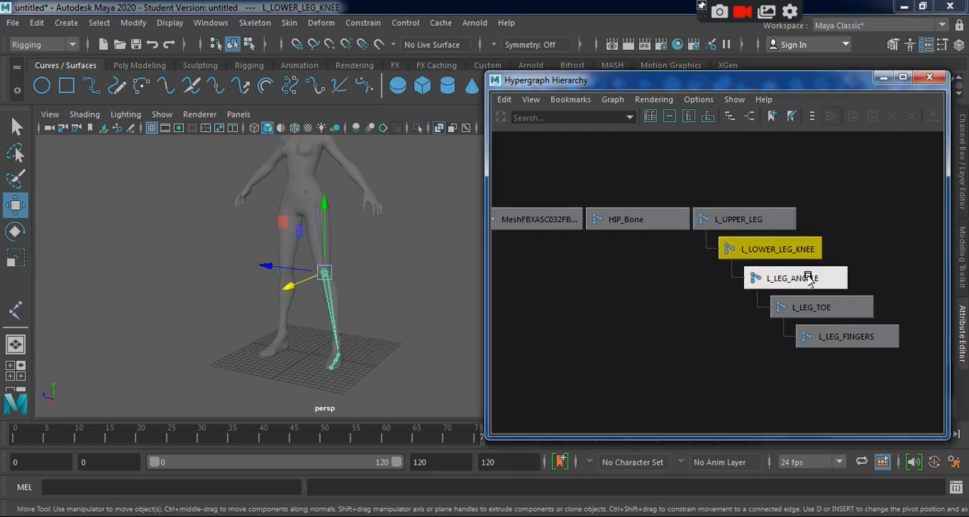
{"action": "left_click", "coordinate": [823, 281]}
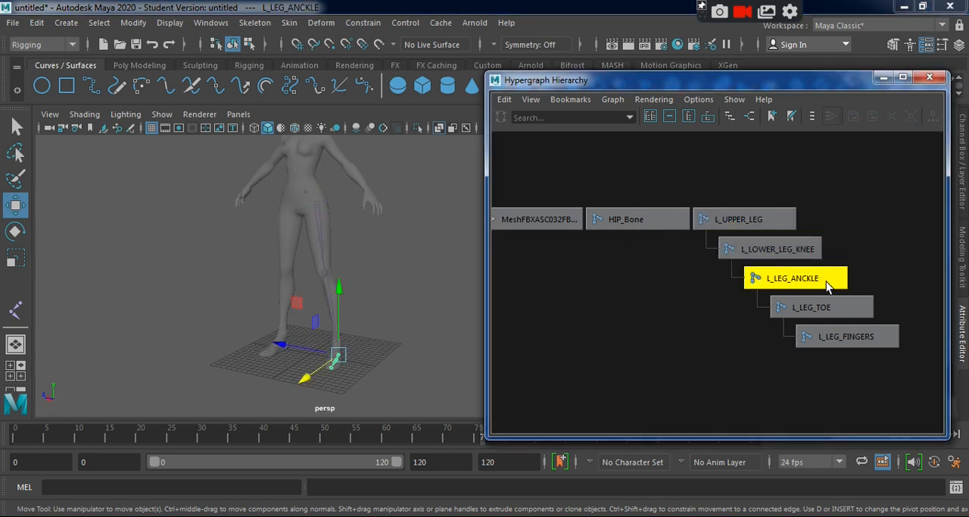
{"action": "left_click", "coordinate": [830, 307]}
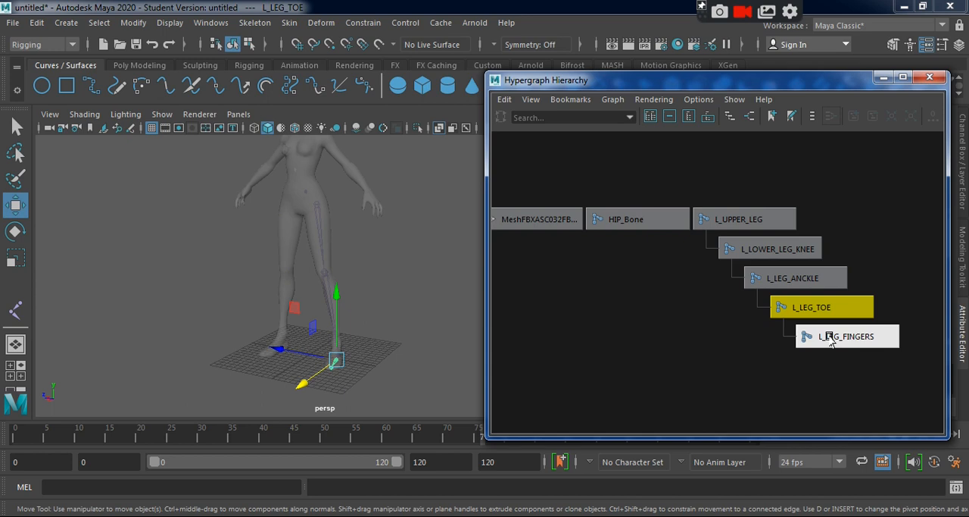
{"action": "left_click", "coordinate": [827, 334]}
Go through the named leg joints in the Hypergraph again from L_UPPER_LEG down, with the thigh and knee seen up close.
{"action": "left_click", "coordinate": [760, 223]}
{"action": "left_click_drag", "start_coordinate": [353, 287], "coordinate": [269, 282], "text": "alt"}
{"action": "right_click_drag", "start_coordinate": [275, 283], "coordinate": [383, 335], "text": "alt"}
{"action": "mouse_move", "coordinate": [346, 334]}
{"action": "left_mouse_down", "text": "alt"}
{"action": "mouse_move", "coordinate": [328, 347]}
{"action": "mouse_move", "coordinate": [353, 338]}
{"action": "mouse_move", "coordinate": [351, 325]}
{"action": "left_mouse_up", "text": "alt"}
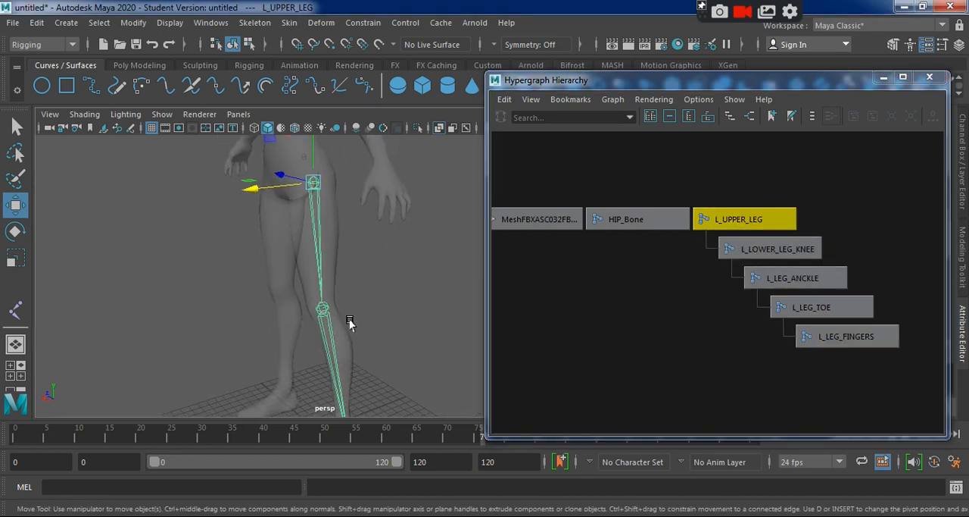
{"action": "left_click", "coordinate": [793, 254]}
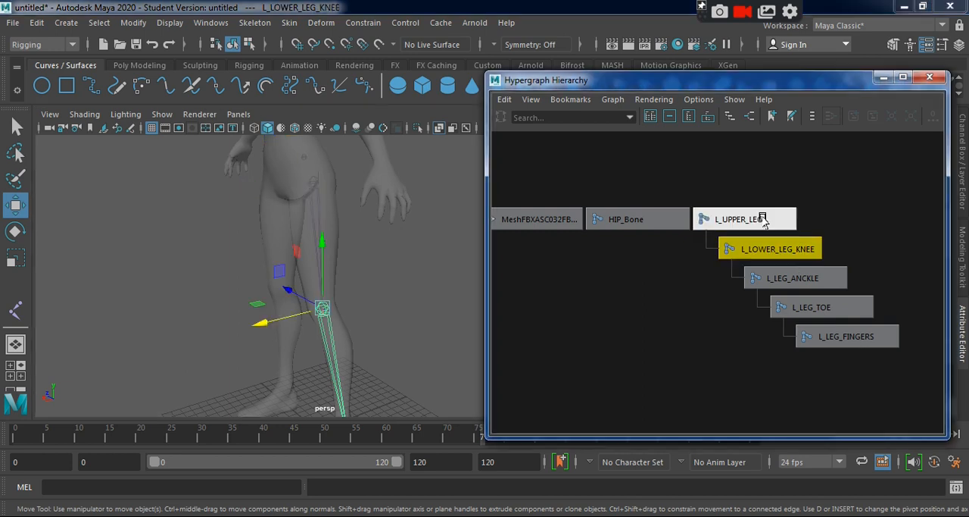
{"action": "left_click", "coordinate": [805, 283]}
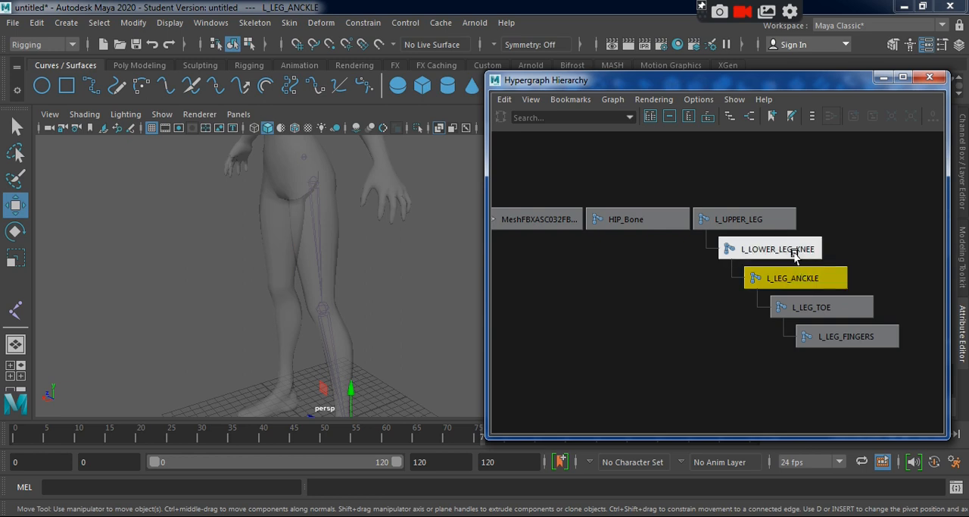
{"action": "left_click", "coordinate": [791, 308]}
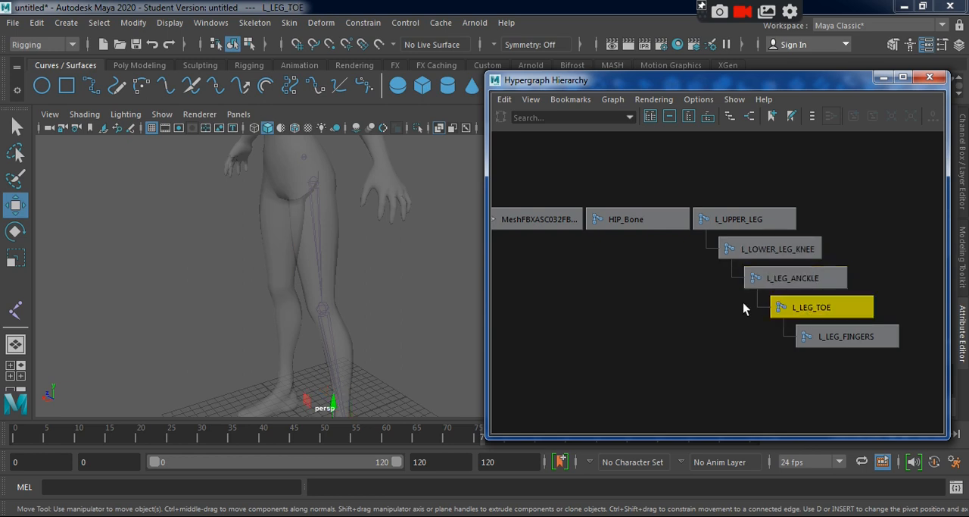
{"action": "left_click", "coordinate": [851, 341]}
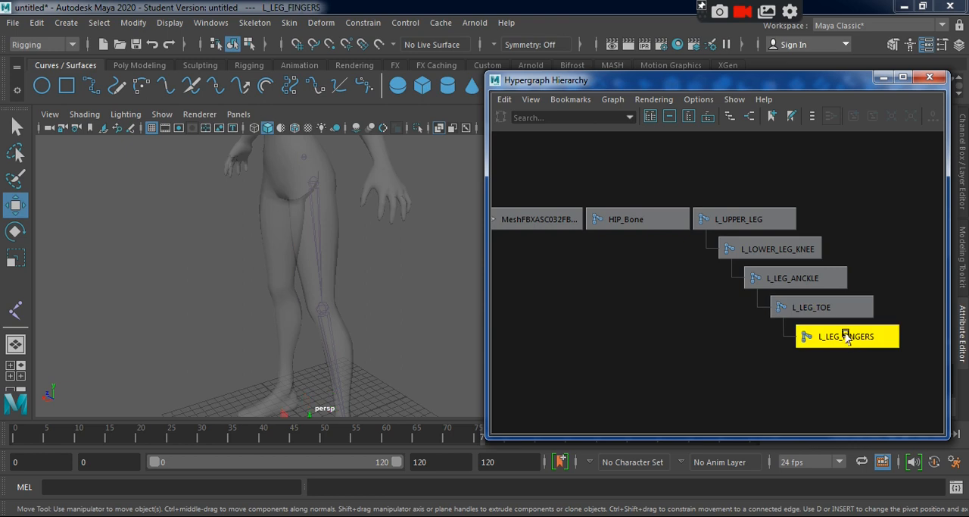
{"action": "mouse_move", "coordinate": [402, 339]}
{"action": "middle_mouse_down", "text": "alt"}
{"action": "mouse_move", "coordinate": [375, 252]}
{"action": "mouse_move", "coordinate": [391, 348]}
{"action": "middle_mouse_up", "text": "alt"}
{"action": "right_click_drag", "start_coordinate": [392, 349], "coordinate": [371, 325], "text": "alt"}
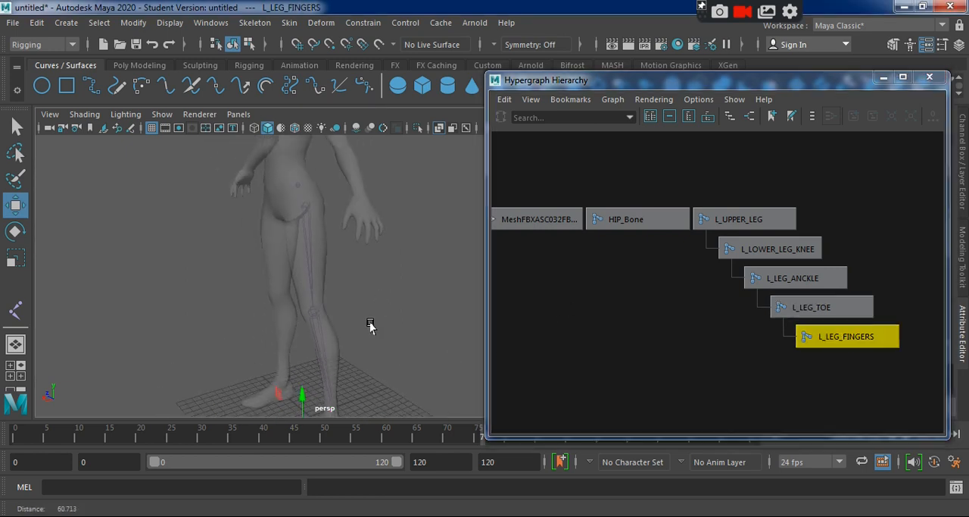
Minimize the Hypergraph, nudge the L_LEG_TOE joint slightly inward to a Translate Z of about -0.537, and clear the selection.
{"action": "left_click", "coordinate": [697, 219]}
{"action": "left_click", "coordinate": [881, 78]}
{"action": "left_click_drag", "start_coordinate": [356, 291], "coordinate": [471, 368], "text": "alt"}
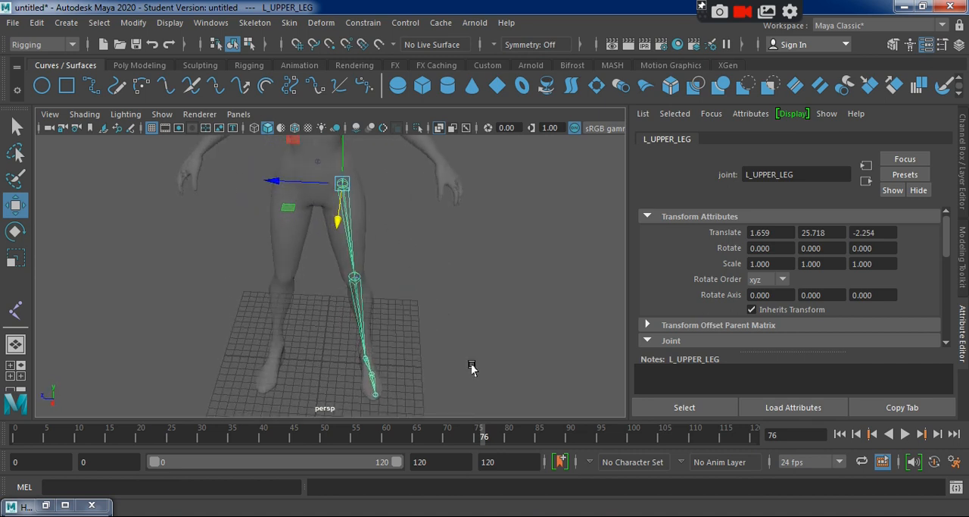
{"action": "left_click", "coordinate": [370, 375]}
{"action": "scroll", "coordinate": [450, 390], "scroll_direction": "up", "scroll_amount": 2}
{"action": "middle_click_drag", "start_coordinate": [446, 375], "coordinate": [439, 323], "text": "alt"}
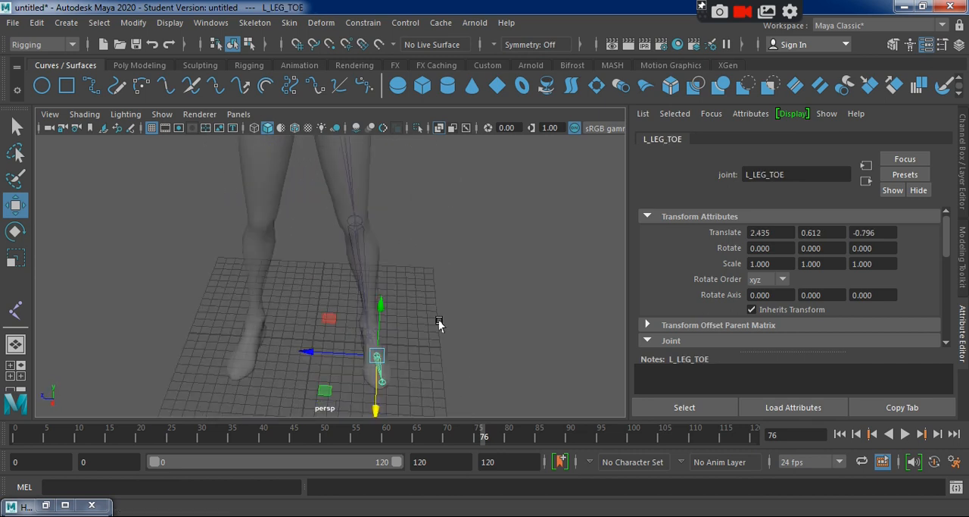
{"action": "left_click_drag", "start_coordinate": [317, 321], "coordinate": [314, 323]}
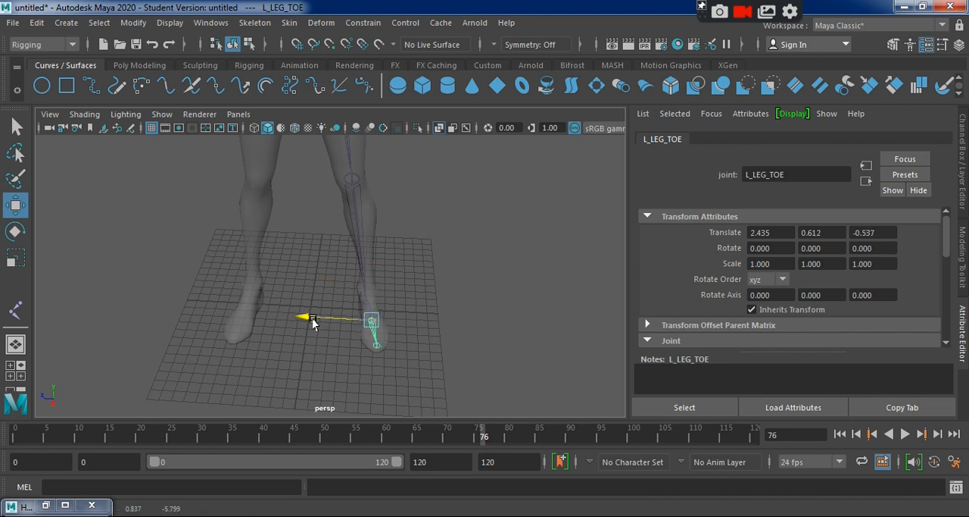
{"action": "left_click", "coordinate": [468, 326]}
Restore the Hypergraph and check the parent-child order of the left leg chain, stepping from L_UPPER_LEG through to L_LEG_FINGERS.
{"action": "middle_click_drag", "start_coordinate": [470, 329], "coordinate": [519, 403], "text": "alt"}
{"action": "left_click_drag", "start_coordinate": [498, 363], "coordinate": [467, 329], "text": "alt"}
{"action": "right_click_drag", "start_coordinate": [467, 330], "coordinate": [419, 292], "text": "alt"}
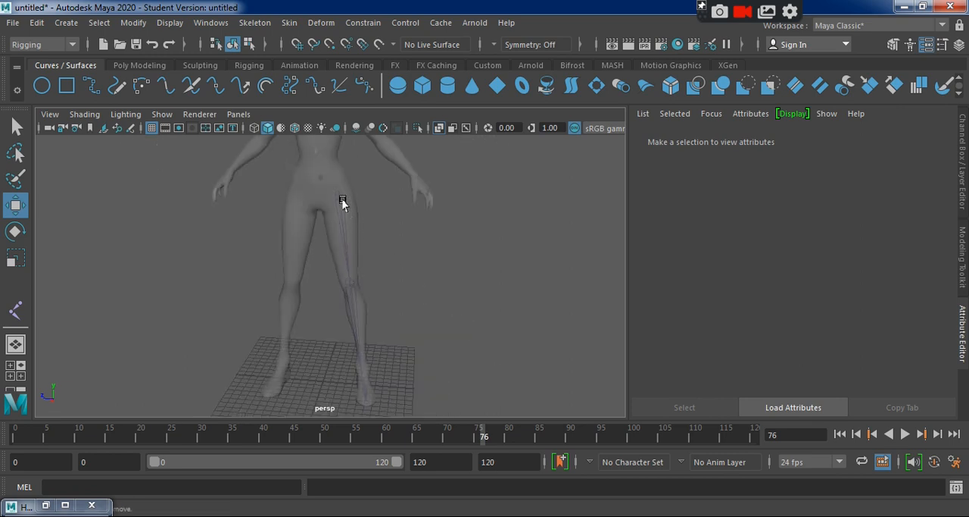
{"action": "left_click", "coordinate": [340, 195]}
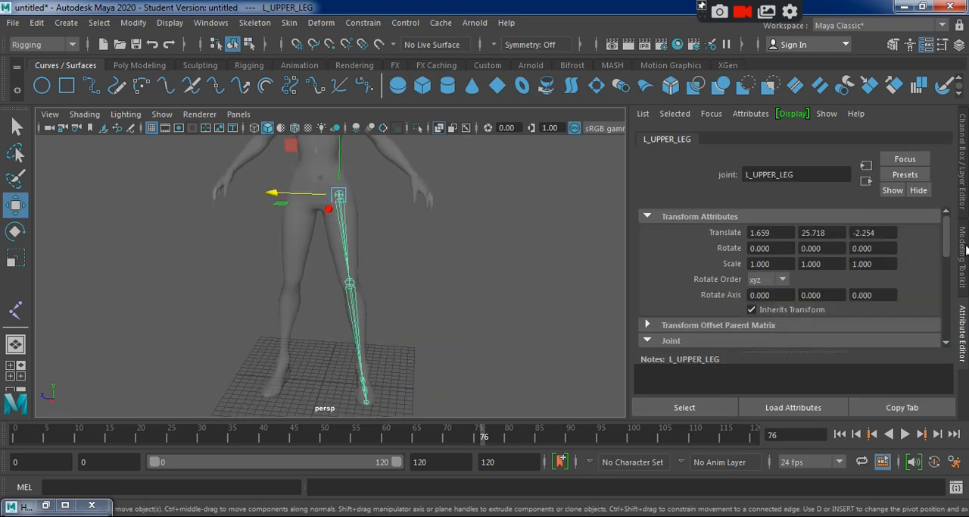
{"action": "left_click", "coordinate": [45, 504]}
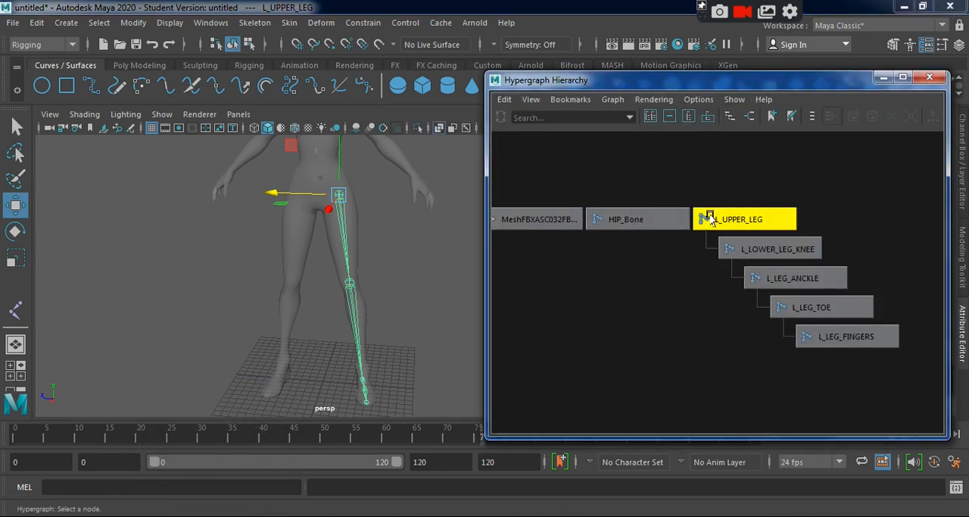
{"action": "left_click", "coordinate": [738, 250]}
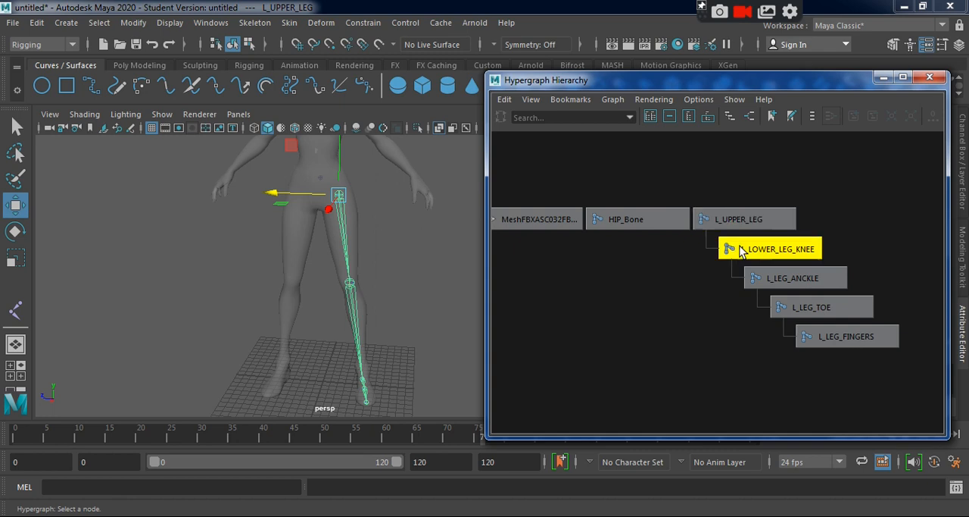
{"action": "left_click", "coordinate": [763, 279]}
{"action": "left_click", "coordinate": [787, 308]}
{"action": "left_click", "coordinate": [812, 335]}
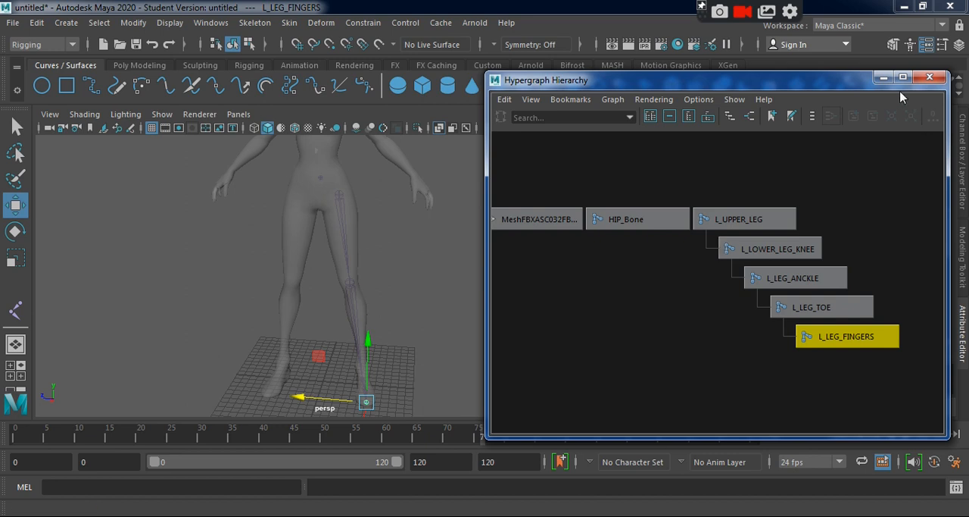
Mirror the L_UPPER_LEG chain across XY with the Behavior function, replacing L_ with R_ in the duplicated joint names.
{"action": "left_click", "coordinate": [757, 178]}
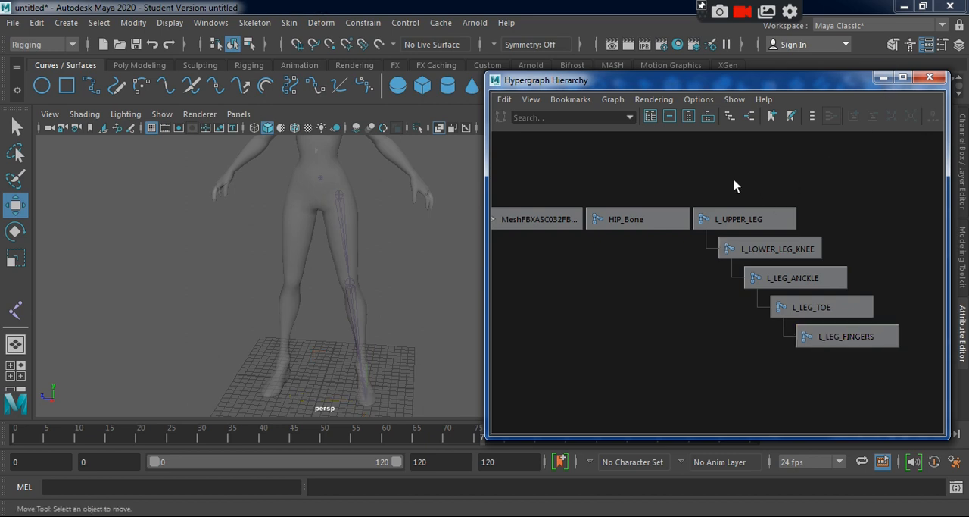
{"action": "left_click", "coordinate": [727, 218]}
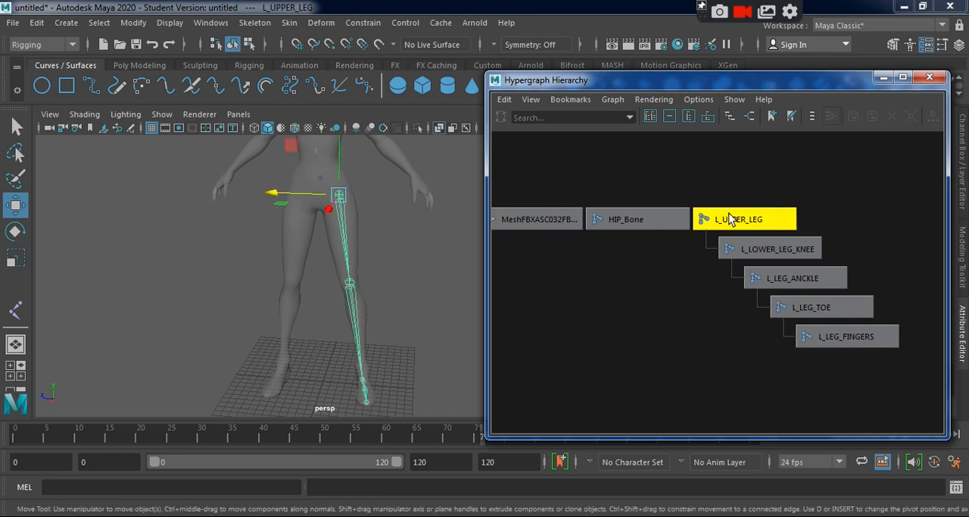
{"action": "left_click", "coordinate": [883, 77]}
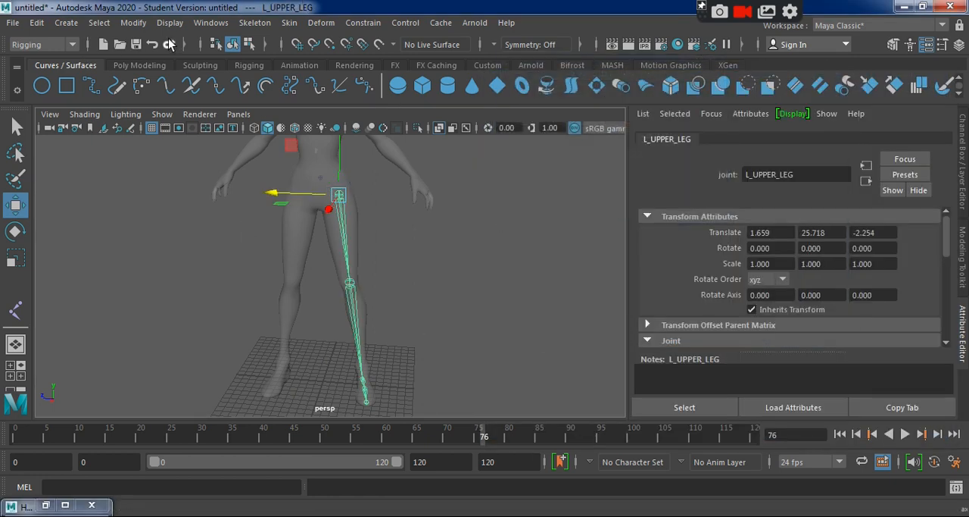
{"action": "left_click", "coordinate": [271, 24]}
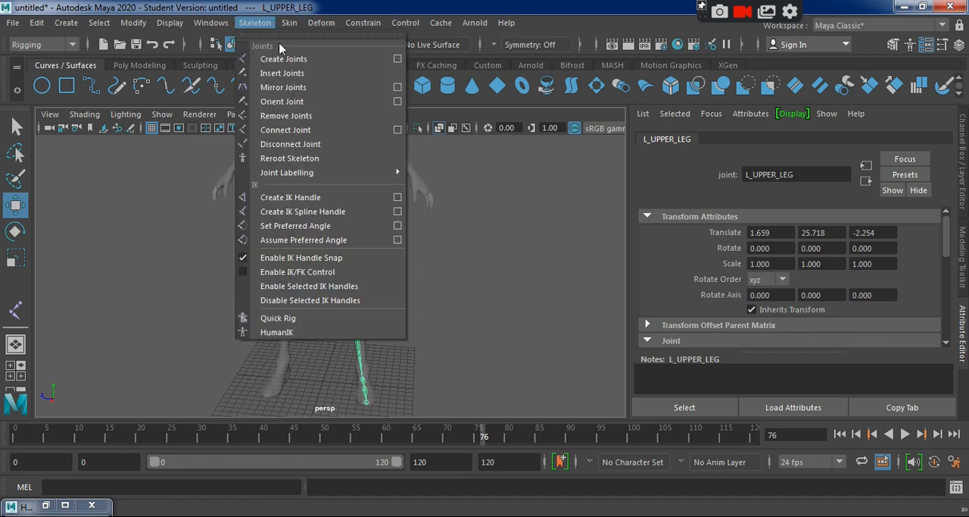
{"action": "left_click", "coordinate": [398, 87]}
{"action": "left_click", "coordinate": [538, 88]}
{"action": "left_click", "coordinate": [842, 159]}
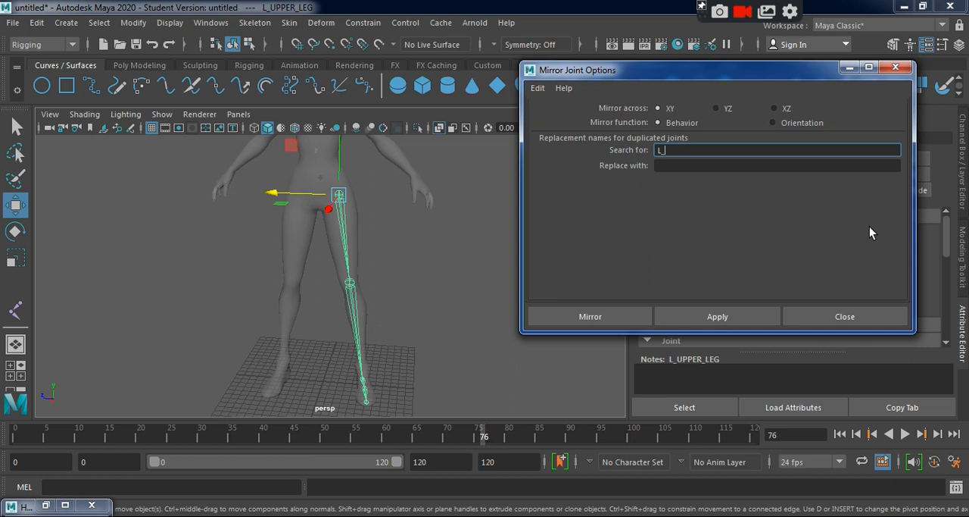
{"action": "left_click", "coordinate": [742, 168]}
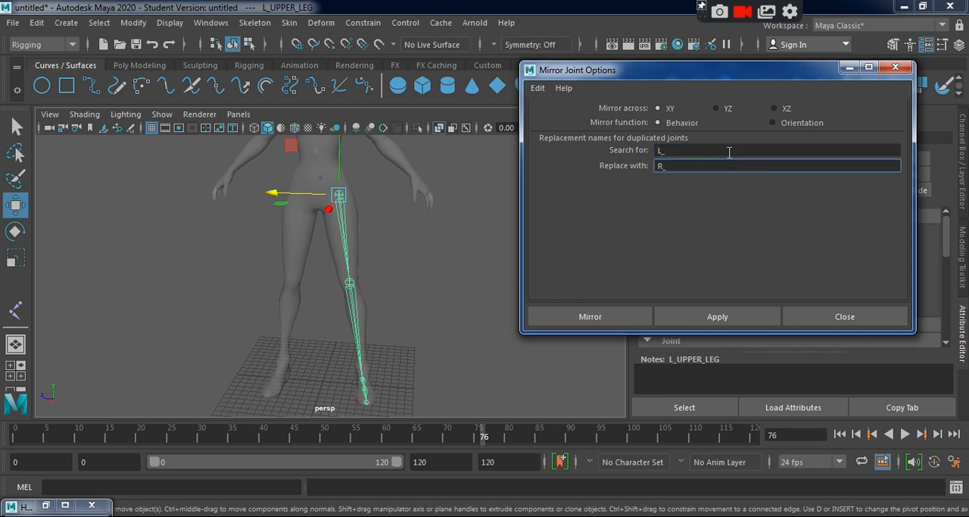
{"action": "left_click", "coordinate": [685, 151]}
{"action": "left_click", "coordinate": [589, 321]}
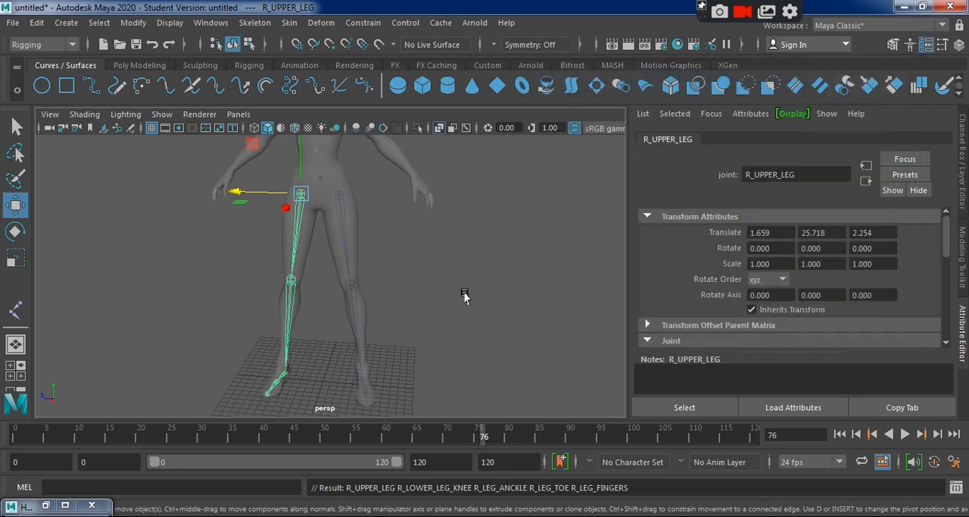
Examine the mirrored right leg on the character from several angles and compare its joint chain with the left one in the Hypergraph.
{"action": "left_click", "coordinate": [428, 322]}
{"action": "left_click_drag", "start_coordinate": [429, 323], "coordinate": [641, 333], "text": "alt"}
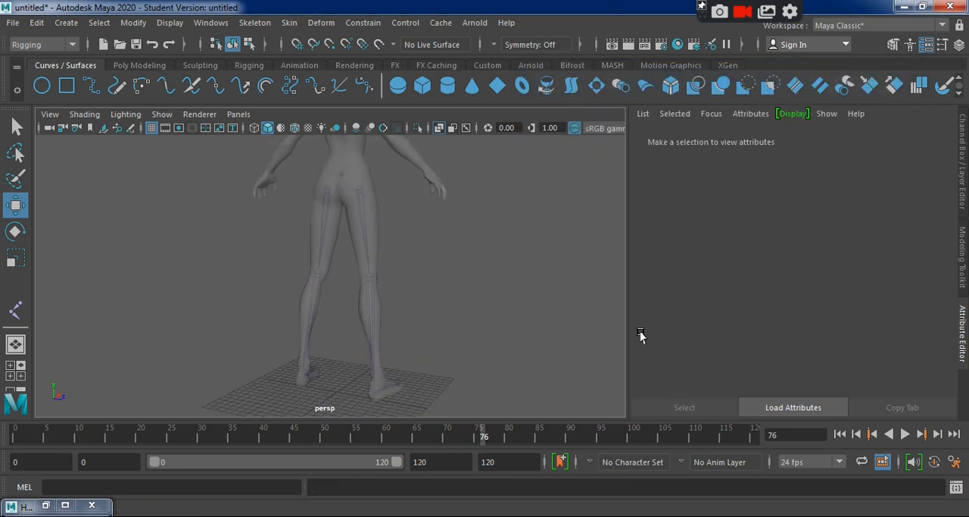
{"action": "scroll", "coordinate": [484, 361], "scroll_direction": "up", "scroll_amount": 8}
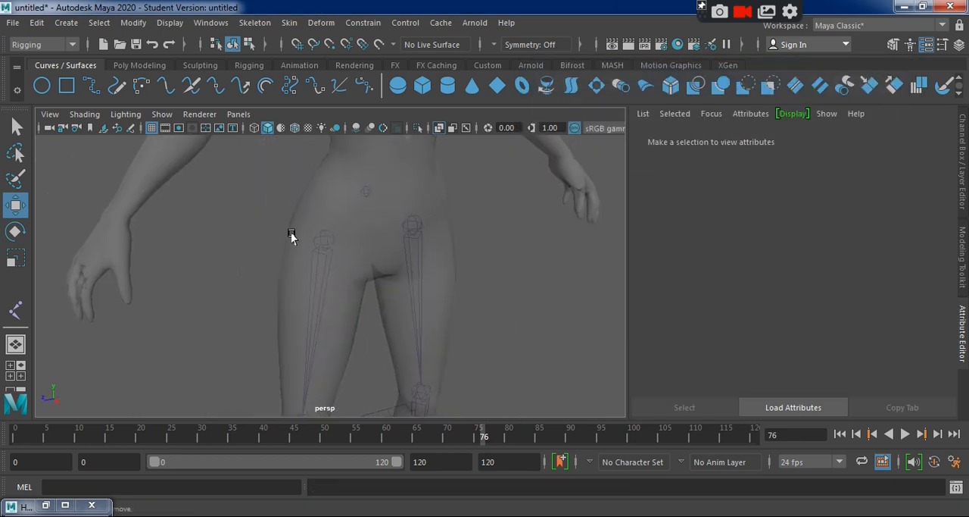
{"action": "mouse_move", "coordinate": [321, 275]}
{"action": "left_mouse_down", "text": "alt"}
{"action": "mouse_move", "coordinate": [357, 266]}
{"action": "mouse_move", "coordinate": [316, 277]}
{"action": "left_mouse_up", "text": "alt"}
{"action": "key", "text": "space"}
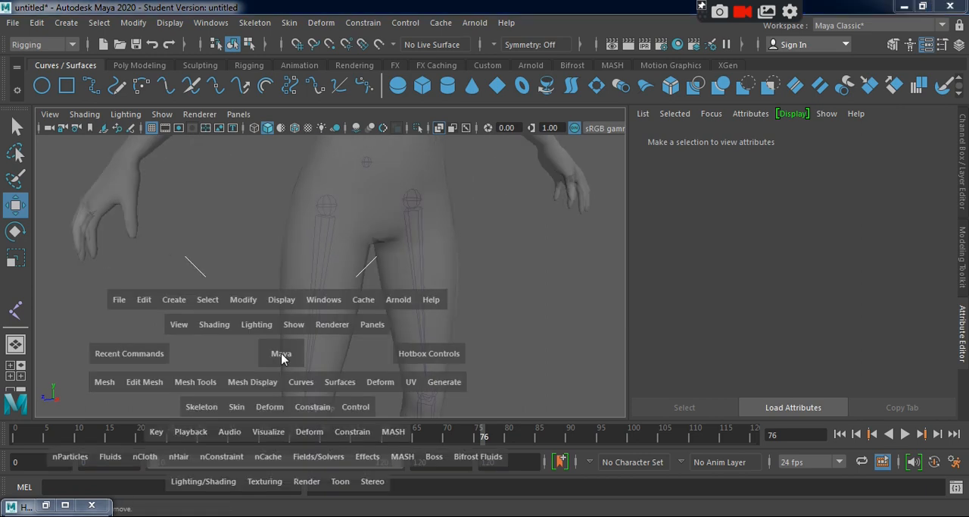
{"action": "key", "text": "space"}
{"action": "left_click", "coordinate": [327, 206]}
{"action": "left_click", "coordinate": [50, 500]}
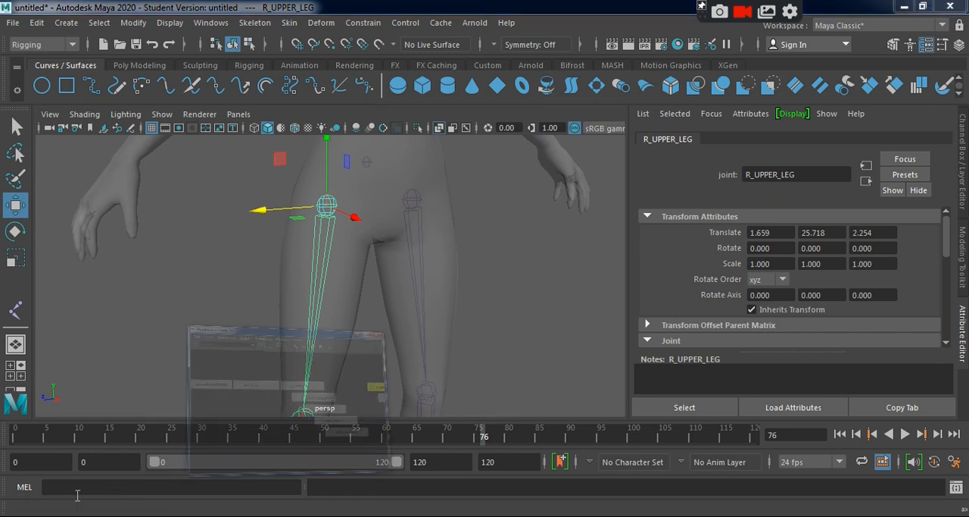
{"action": "middle_click_drag", "start_coordinate": [632, 302], "coordinate": [497, 302], "text": "alt"}
{"action": "middle_click_drag", "start_coordinate": [818, 346], "coordinate": [782, 334], "text": "alt"}
{"action": "scroll", "coordinate": [799, 359], "scroll_direction": "down", "scroll_amount": 1}
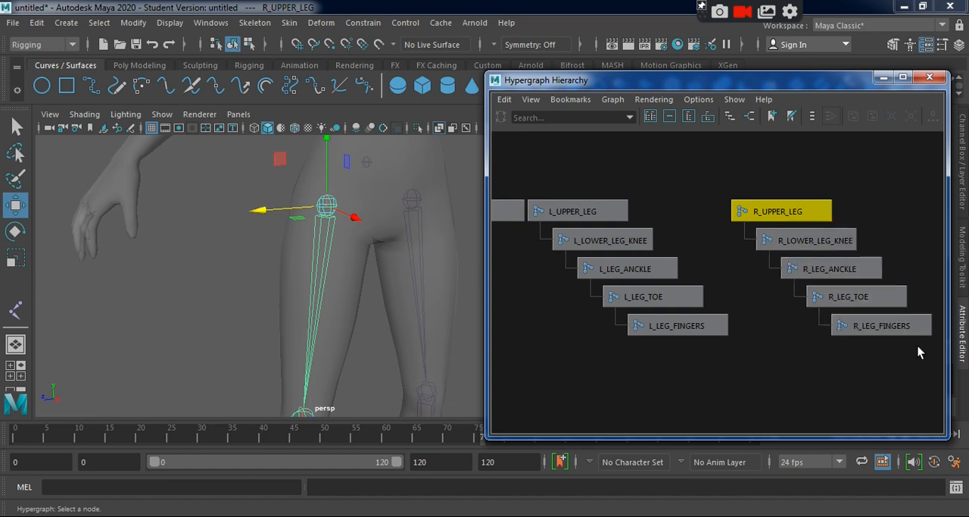
Minimize the Hypergraph and compare the placement of HIP_Bone, L_UPPER_LEG and R_UPPER_LEG on the character's hips.
{"action": "left_click", "coordinate": [884, 78]}
{"action": "right_click_drag", "start_coordinate": [559, 295], "coordinate": [417, 225], "text": "alt"}
{"action": "left_click_drag", "start_coordinate": [417, 225], "coordinate": [452, 301], "text": "alt"}
{"action": "right_click_drag", "start_coordinate": [452, 301], "coordinate": [509, 318], "text": "alt"}
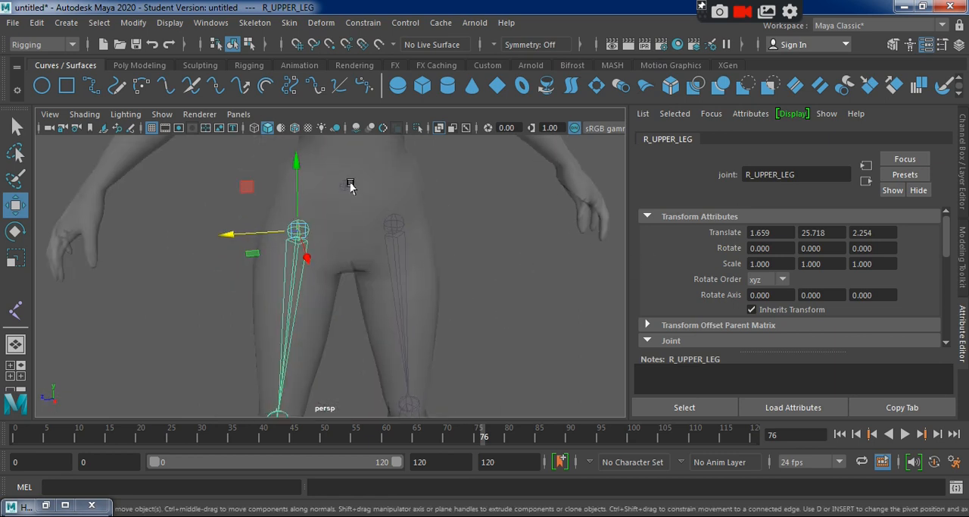
{"action": "left_click", "coordinate": [348, 185]}
{"action": "left_click_drag", "start_coordinate": [472, 281], "coordinate": [502, 307], "text": "alt"}
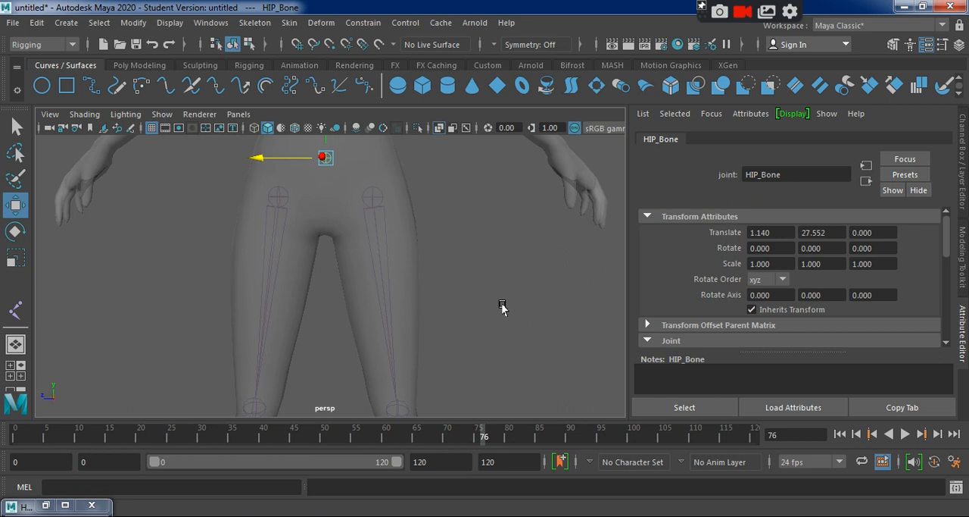
{"action": "middle_click_drag", "start_coordinate": [502, 307], "coordinate": [513, 331], "text": "alt"}
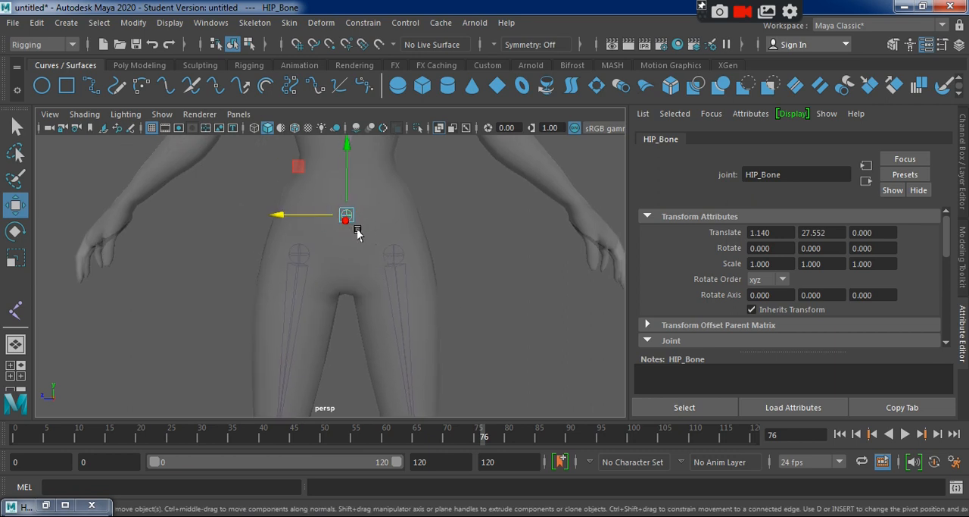
{"action": "left_click", "coordinate": [395, 250]}
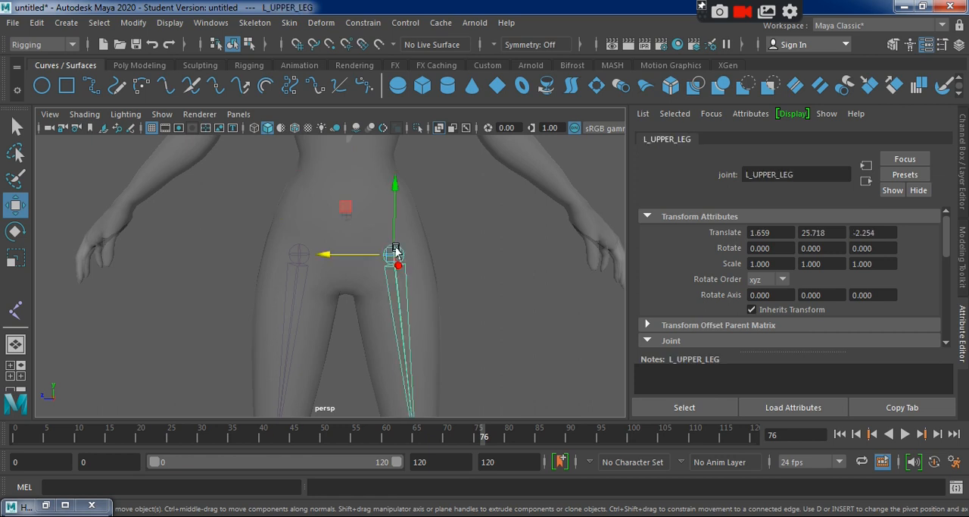
{"action": "left_click", "coordinate": [299, 252]}
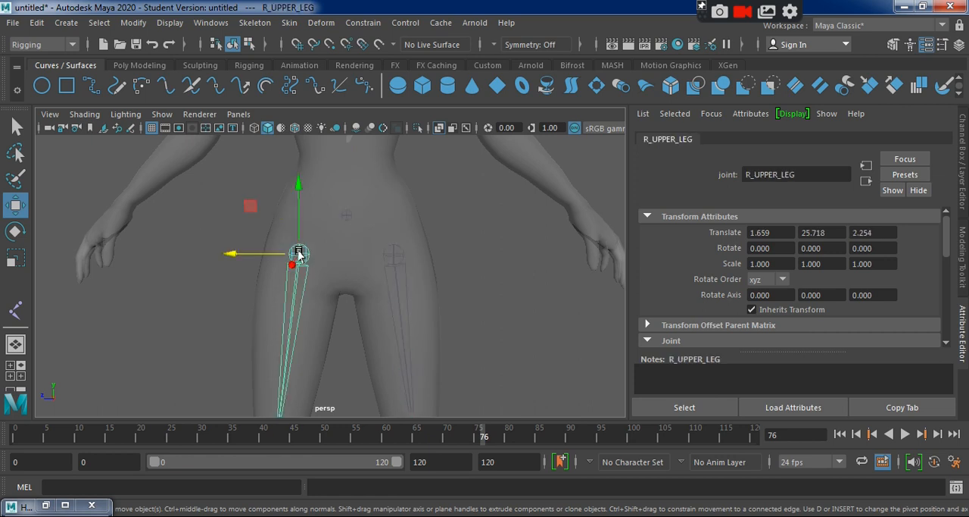
{"action": "left_click", "coordinate": [346, 215]}
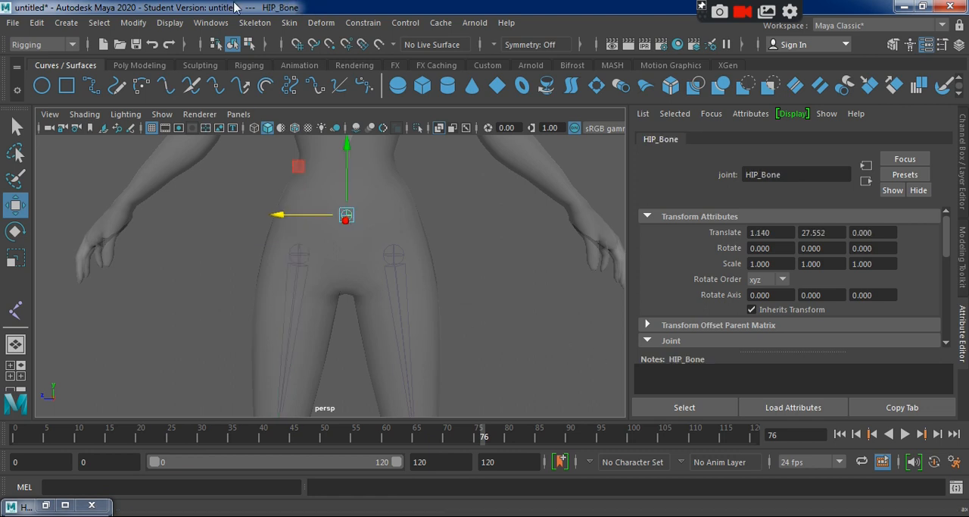
Open the Outliner and check the entries for L_UPPER_LEG, R_UPPER_LEG and HIP_Bone.
{"action": "left_click", "coordinate": [210, 23]}
{"action": "left_click", "coordinate": [258, 195]}
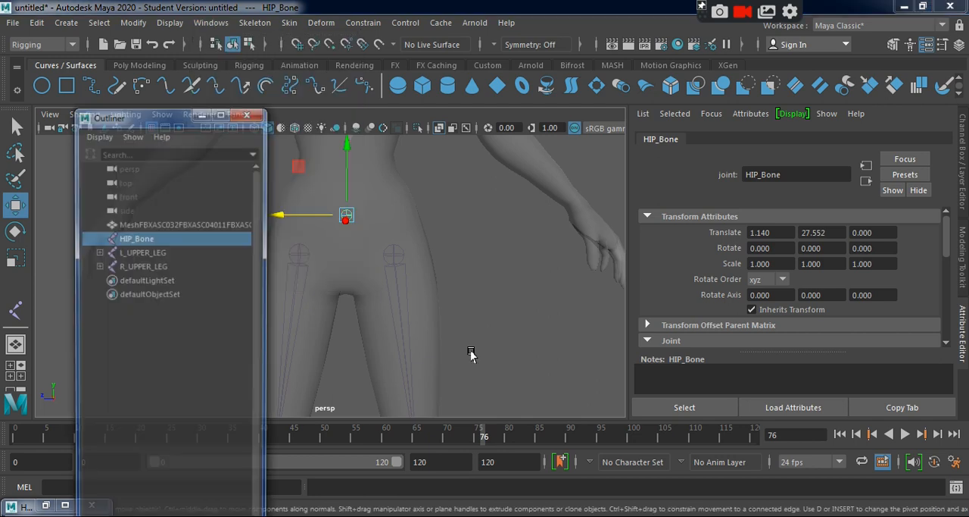
{"action": "left_click", "coordinate": [134, 252]}
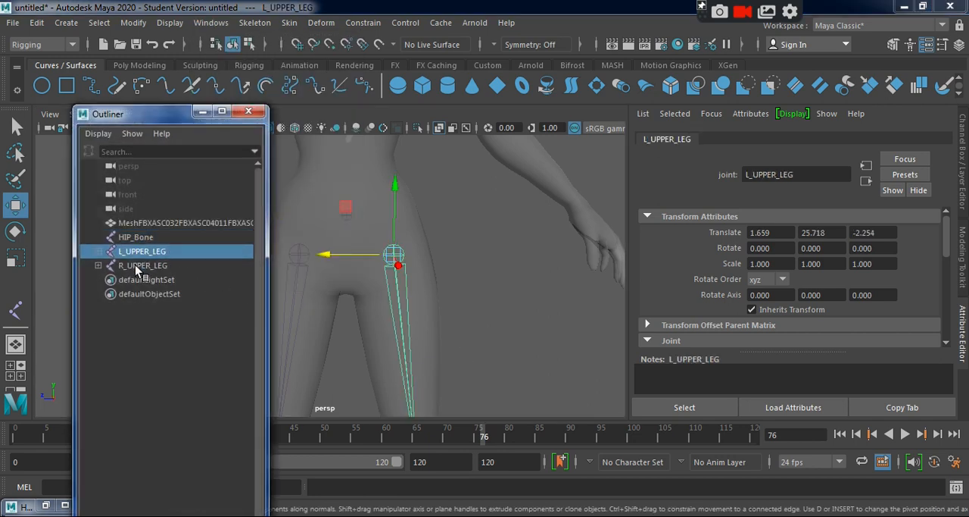
{"action": "left_click", "coordinate": [134, 265]}
{"action": "left_click", "coordinate": [134, 239]}
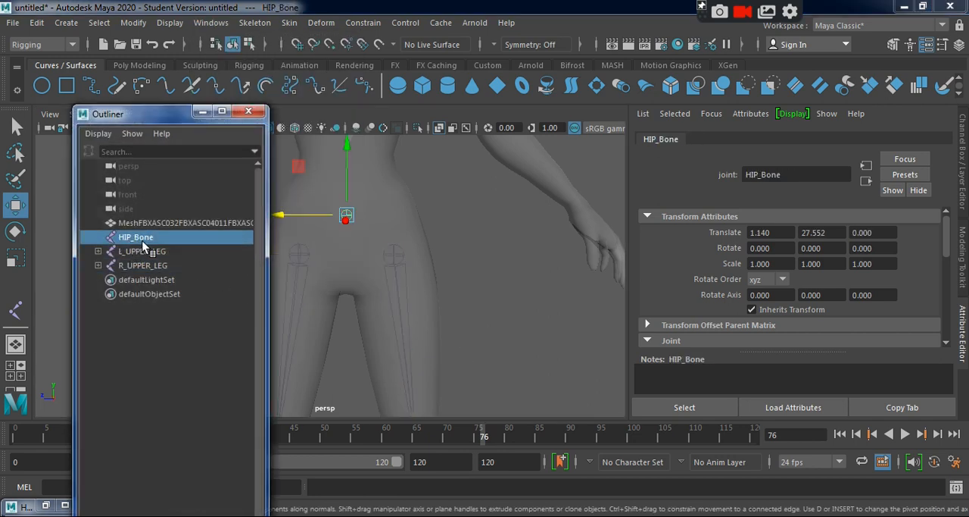
Expand both leg chains in the Outliner from the upper leg down to the finger joints and review their order.
{"action": "left_click", "coordinate": [98, 251]}
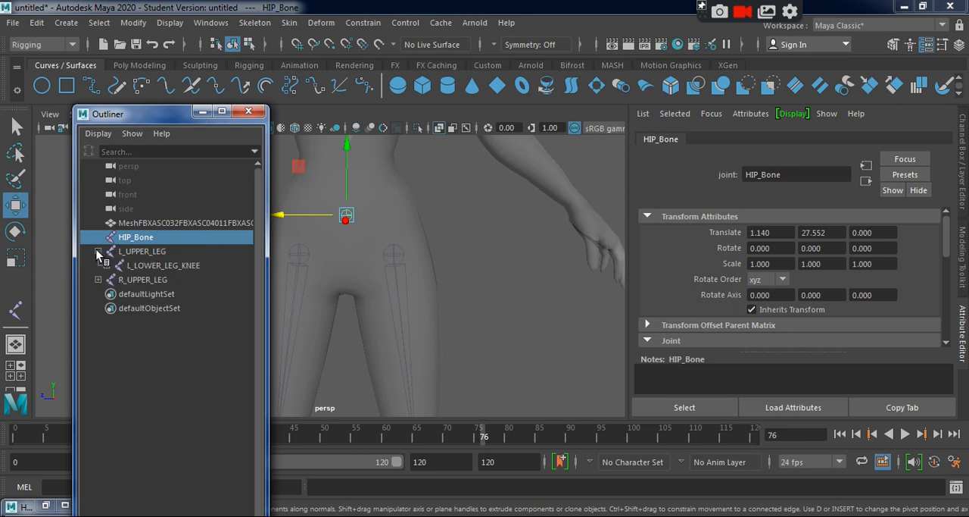
{"action": "left_click", "coordinate": [107, 265]}
{"action": "left_click", "coordinate": [115, 279]}
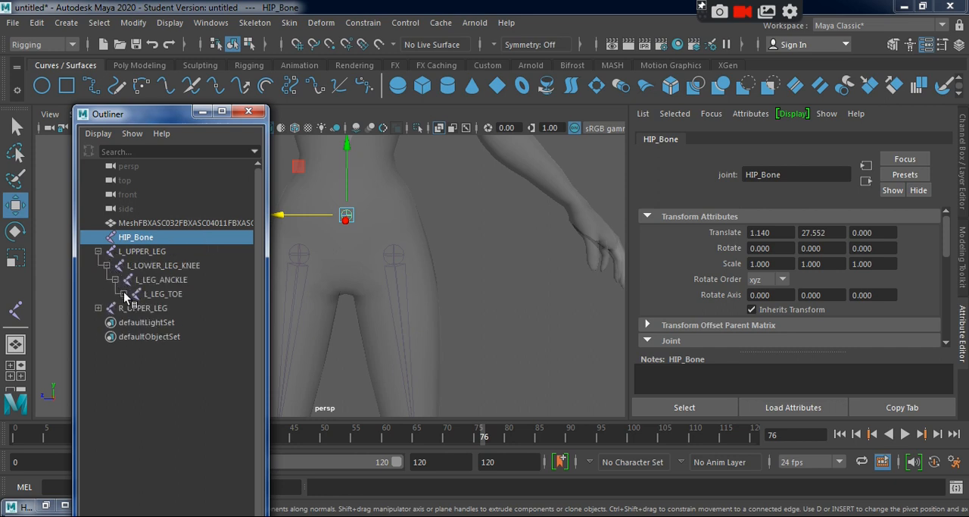
{"action": "left_click", "coordinate": [124, 293]}
{"action": "left_click", "coordinate": [99, 322]}
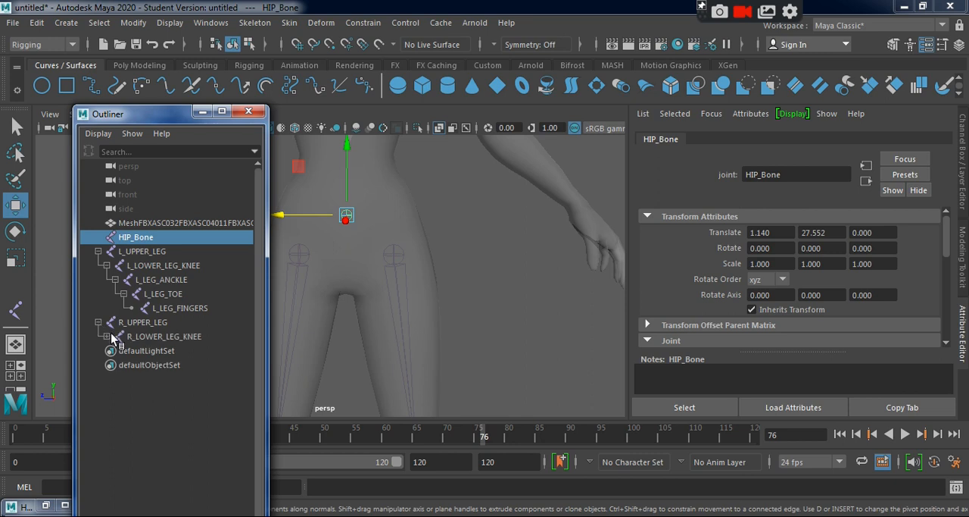
{"action": "left_click", "coordinate": [107, 336]}
{"action": "left_click", "coordinate": [115, 351]}
{"action": "left_click", "coordinate": [124, 364]}
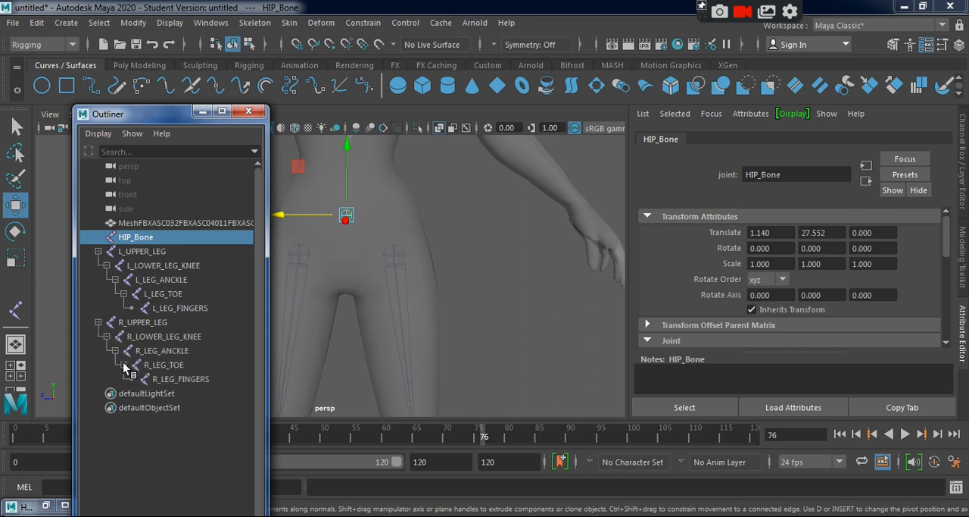
Collapse both leg chains, parent L_UPPER_LEG under HIP_Bone in the Outliner, and check the connecting bone at the hip.
{"action": "left_click", "coordinate": [137, 250]}
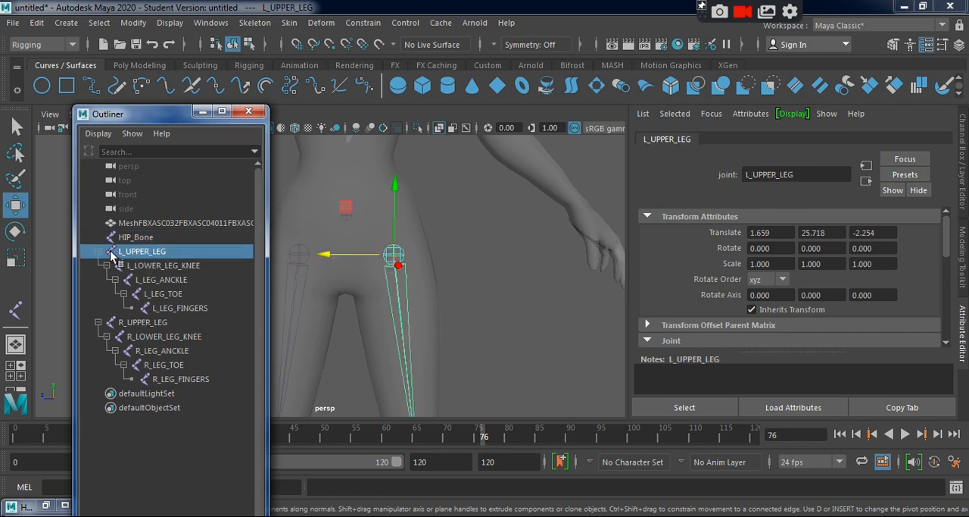
{"action": "left_click", "coordinate": [98, 250]}
{"action": "left_click", "coordinate": [98, 265]}
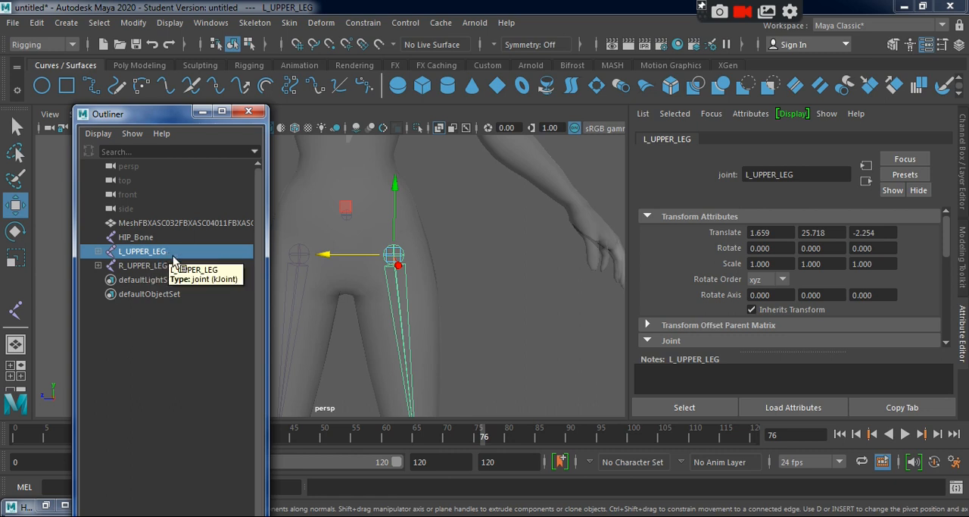
{"action": "middle_click_drag", "start_coordinate": [184, 253], "coordinate": [140, 241]}
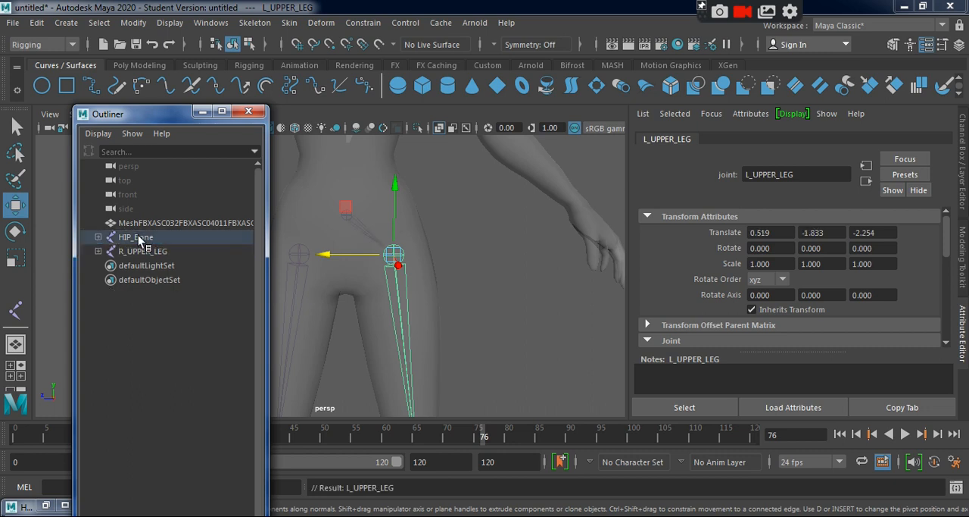
{"action": "scroll", "coordinate": [391, 233], "scroll_direction": "up", "scroll_amount": 5}
{"action": "middle_click_drag", "start_coordinate": [391, 231], "coordinate": [382, 320], "text": "alt"}
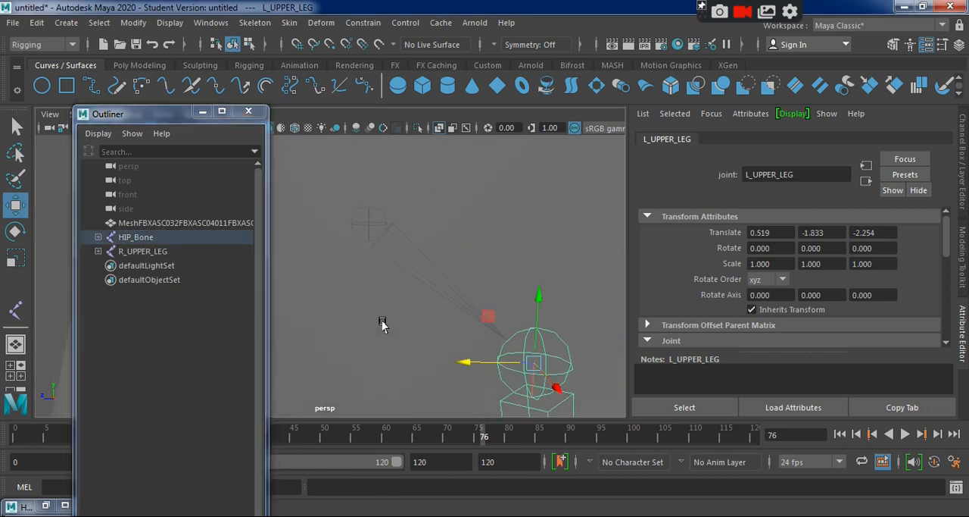
{"action": "scroll", "coordinate": [382, 324], "scroll_direction": "down", "scroll_amount": 3}
{"action": "left_click_drag", "start_coordinate": [465, 326], "coordinate": [429, 285], "text": "alt"}
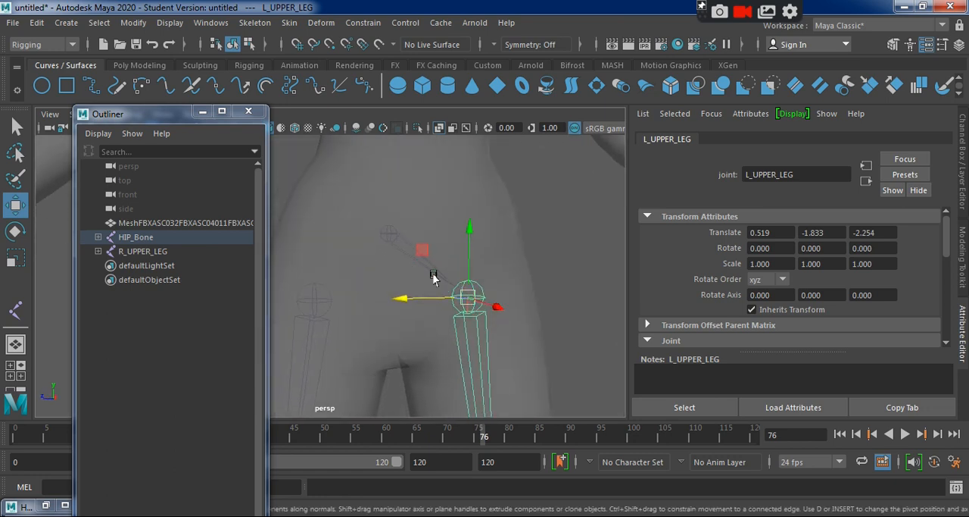
{"action": "left_click", "coordinate": [563, 277]}
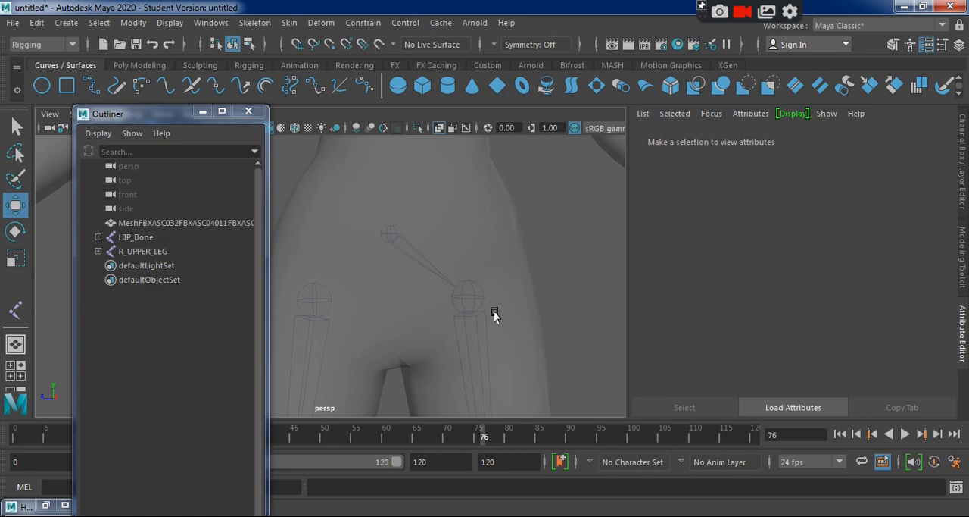
{"action": "left_click", "coordinate": [389, 234]}
{"action": "left_click_drag", "start_coordinate": [412, 295], "coordinate": [444, 305], "text": "alt"}
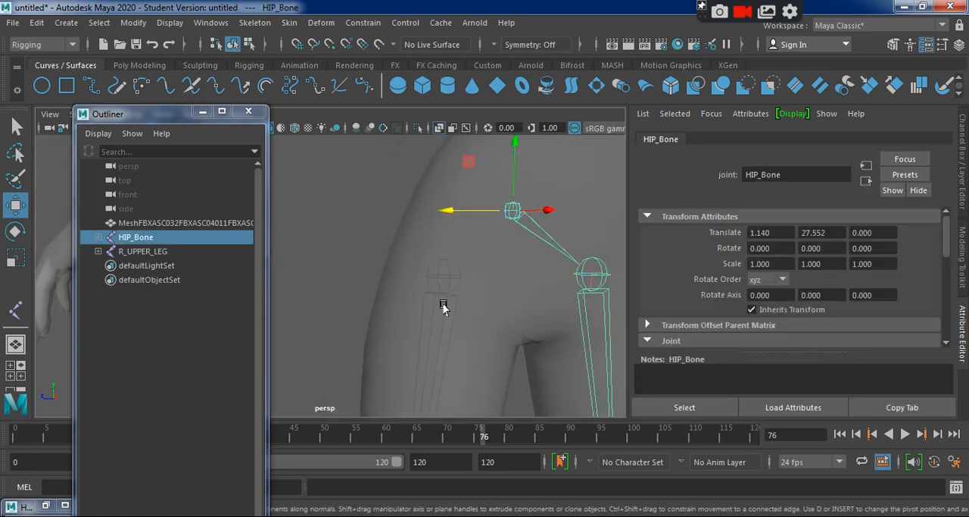
Parent R_UPPER_LEG under HIP_Bone in the Outliner and view the hip area.
{"action": "left_click", "coordinate": [139, 250]}
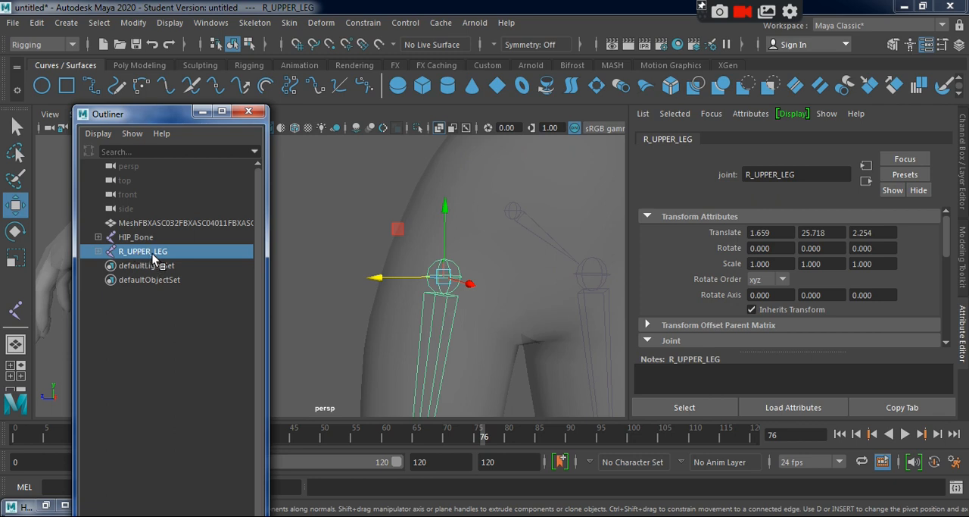
{"action": "middle_click_drag", "start_coordinate": [152, 254], "coordinate": [157, 237]}
{"action": "middle_click_drag", "start_coordinate": [516, 265], "coordinate": [454, 277], "text": "alt"}
{"action": "right_click_drag", "start_coordinate": [454, 277], "coordinate": [420, 248], "text": "alt"}
Select HIP_Bone, view the whole leg skeleton, and expand HIP_Bone in the Outliner to check its child joints.
{"action": "left_click", "coordinate": [477, 194]}
{"action": "left_click_drag", "start_coordinate": [454, 284], "coordinate": [573, 329], "text": "alt"}
{"action": "key", "text": "f"}
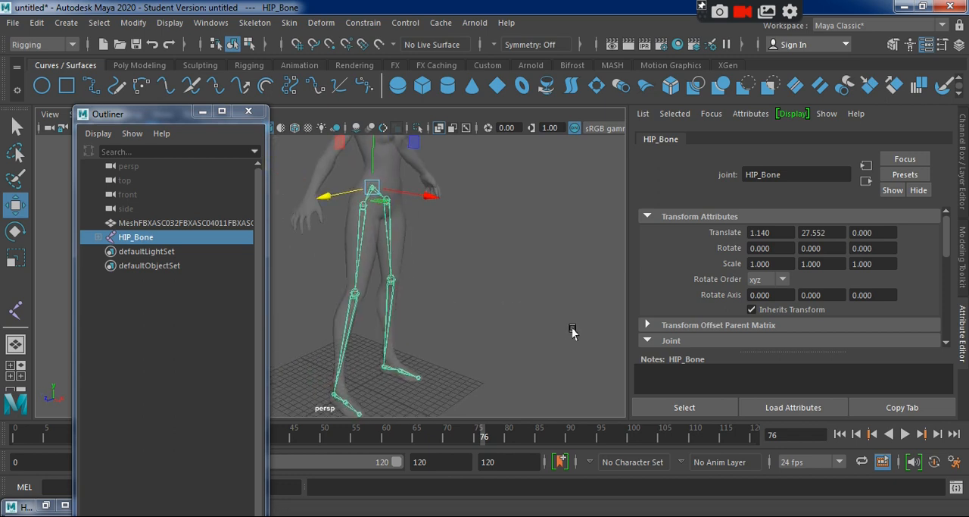
{"action": "left_click", "coordinate": [99, 238]}
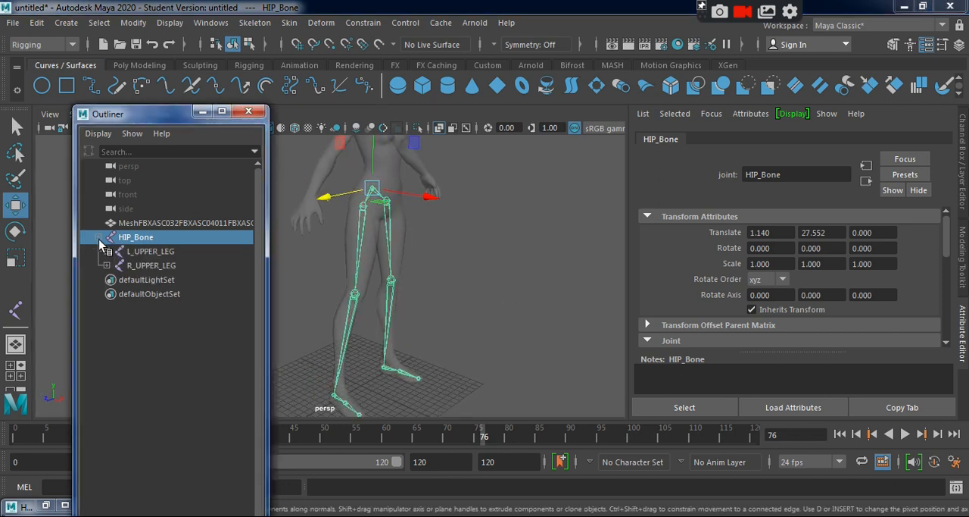
Check L_UPPER_LEG and R_UPPER_LEG under HIP_Bone in the Outliner, select HIP_Bone again, and minimise the Outliner.
{"action": "left_click", "coordinate": [149, 252]}
{"action": "left_click", "coordinate": [162, 266]}
{"action": "left_click", "coordinate": [163, 252]}
{"action": "left_click", "coordinate": [165, 267]}
{"action": "left_click", "coordinate": [165, 251]}
{"action": "left_click", "coordinate": [162, 265]}
{"action": "left_click", "coordinate": [160, 252]}
{"action": "left_click", "coordinate": [158, 279]}
{"action": "left_click", "coordinate": [150, 239]}
{"action": "left_click", "coordinate": [202, 111]}
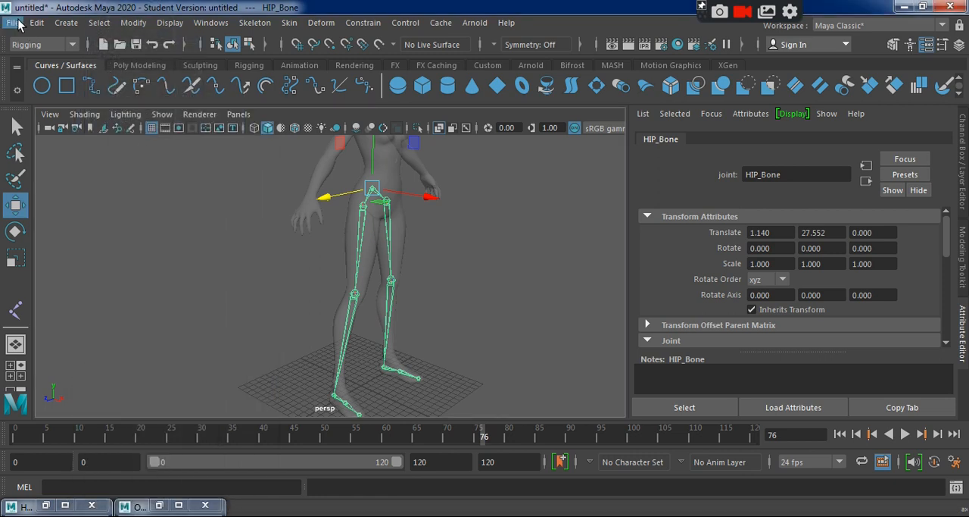
Save the scene to the Desktop as a Maya Binary file named rigging1, accepting the student version notice.
{"action": "left_click", "coordinate": [15, 23]}
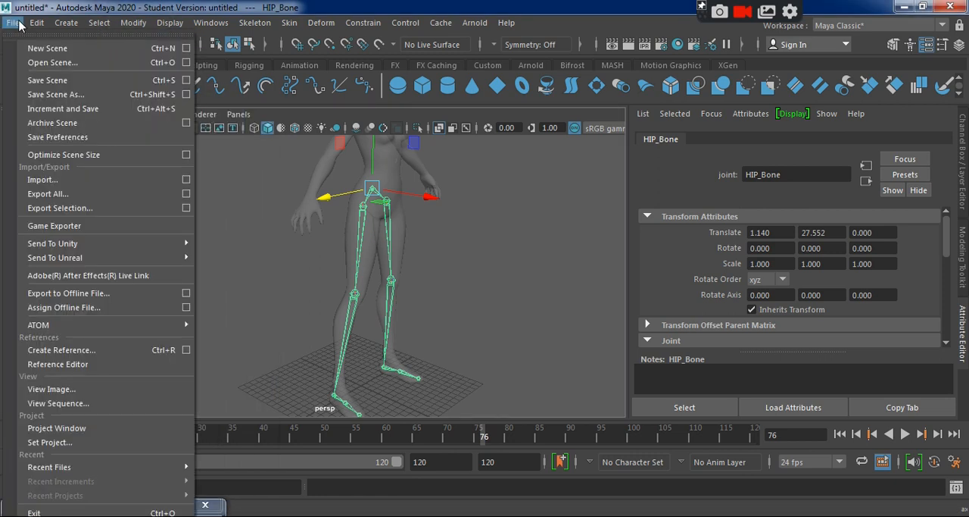
{"action": "left_click", "coordinate": [79, 90]}
{"action": "left_click", "coordinate": [226, 143]}
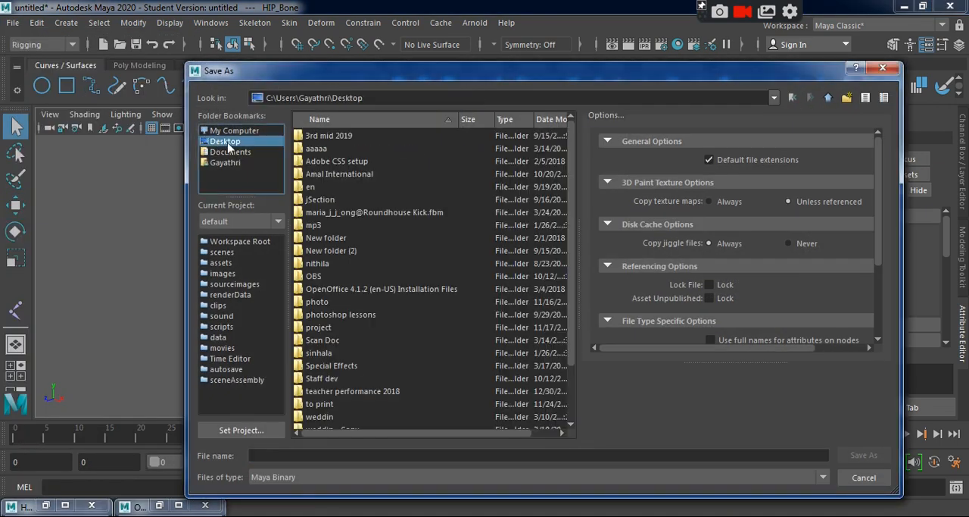
{"action": "left_click", "coordinate": [324, 452]}
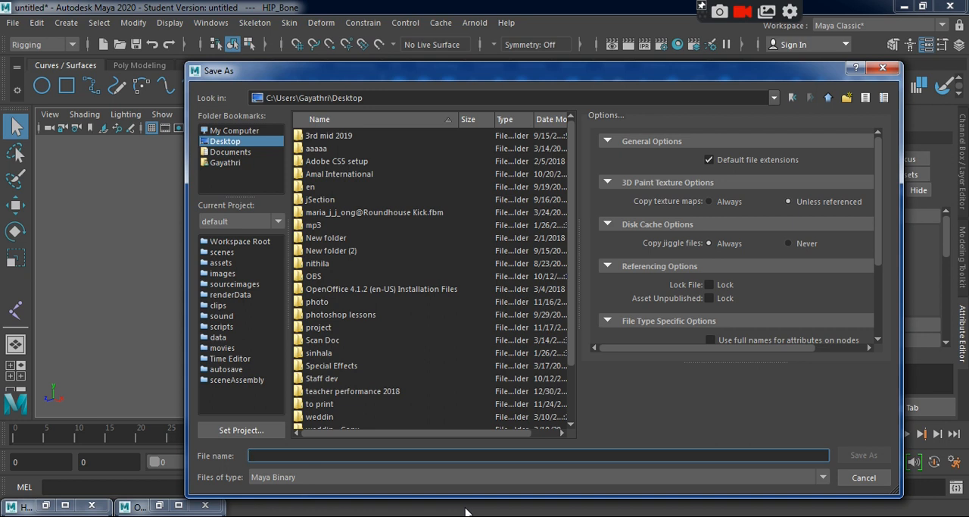
{"action": "type", "text": "rigging1"}
{"action": "key", "text": "Return"}
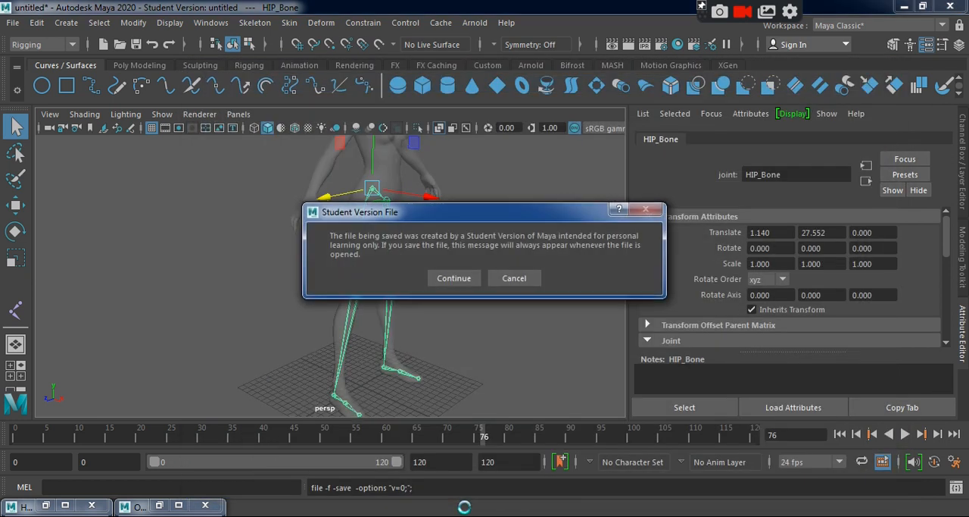
{"action": "left_click", "coordinate": [463, 279]}
Inspect the leg skeleton in perspective, clear the selection, and frame the torso and arms in the side view.
{"action": "left_click_drag", "start_coordinate": [489, 320], "coordinate": [395, 309], "text": "alt"}
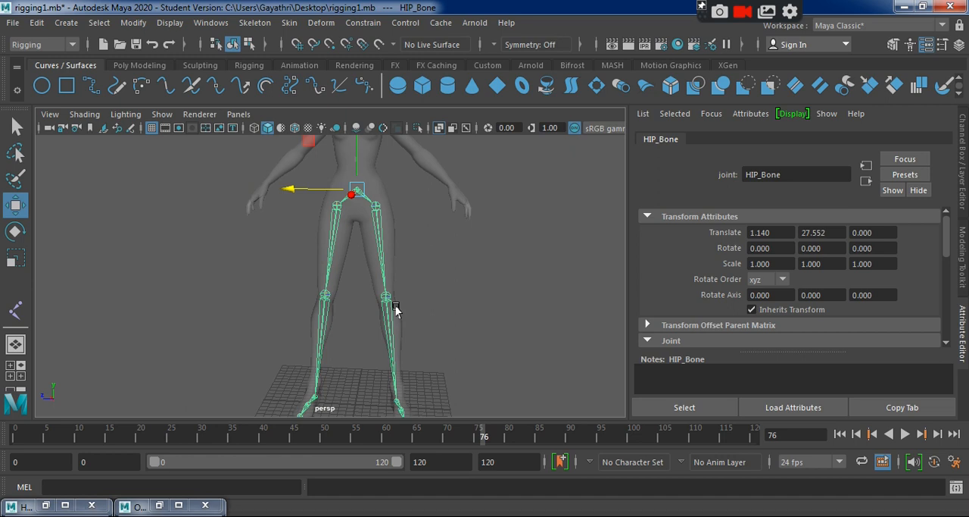
{"action": "middle_click_drag", "start_coordinate": [395, 309], "coordinate": [366, 385], "text": "alt"}
{"action": "right_click_drag", "start_coordinate": [366, 385], "coordinate": [396, 363], "text": "alt"}
{"action": "middle_click_drag", "start_coordinate": [364, 308], "coordinate": [362, 347], "text": "alt"}
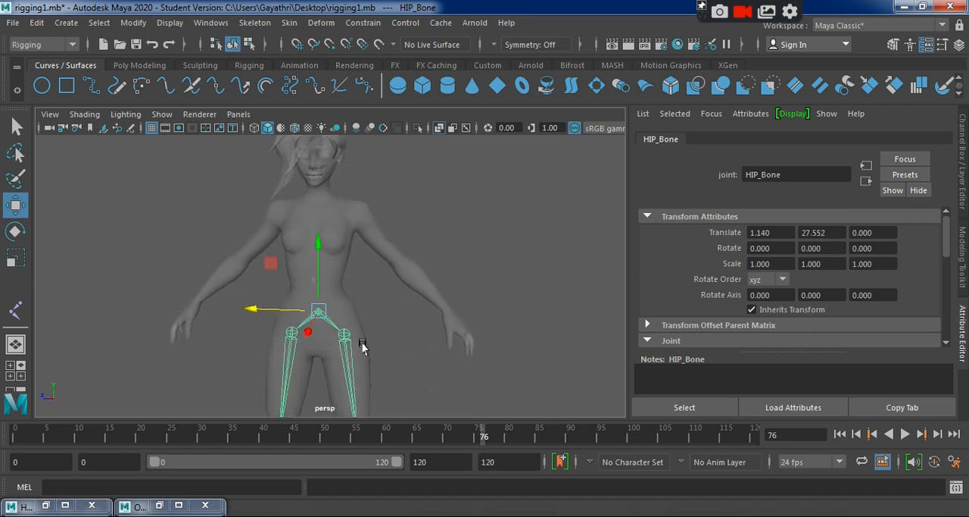
{"action": "mouse_move", "coordinate": [362, 345]}
{"action": "left_mouse_down", "text": "alt"}
{"action": "mouse_move", "coordinate": [154, 351]}
{"action": "mouse_move", "coordinate": [344, 349]}
{"action": "left_mouse_up", "text": "alt"}
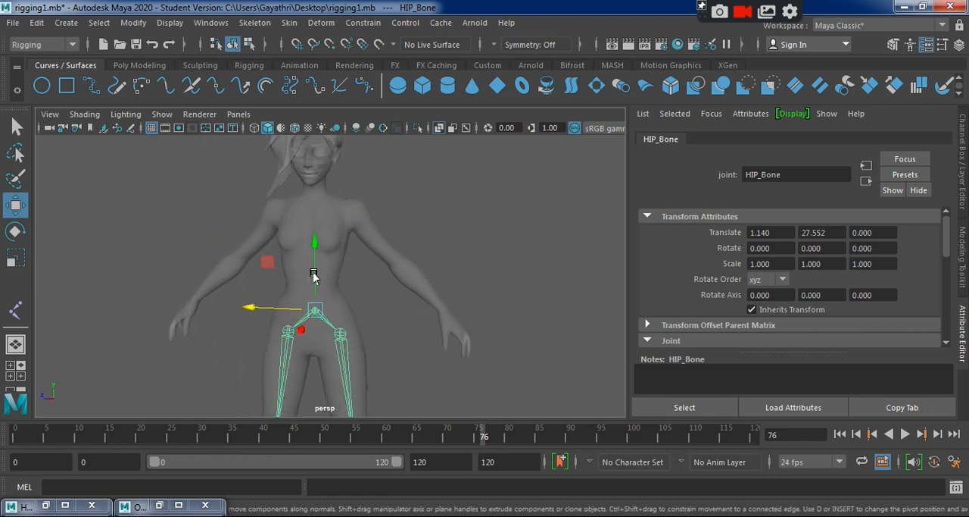
{"action": "left_click", "coordinate": [238, 336]}
{"action": "key", "text": "space"}
{"action": "key", "text": "space"}
{"action": "scroll", "coordinate": [422, 324], "scroll_direction": "up", "scroll_amount": 5}
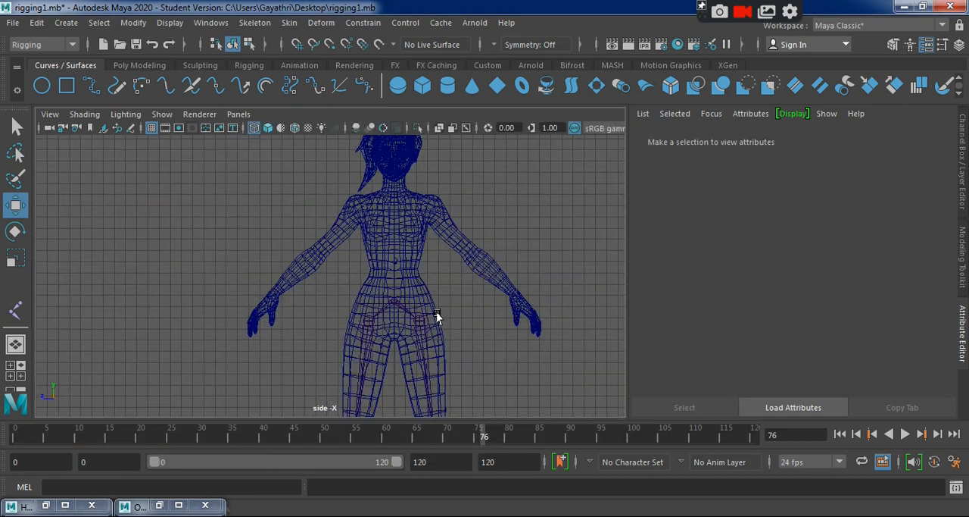
{"action": "right_click_drag", "start_coordinate": [405, 256], "coordinate": [520, 288], "text": "alt"}
{"action": "middle_click_drag", "start_coordinate": [512, 292], "coordinate": [384, 328], "text": "alt"}
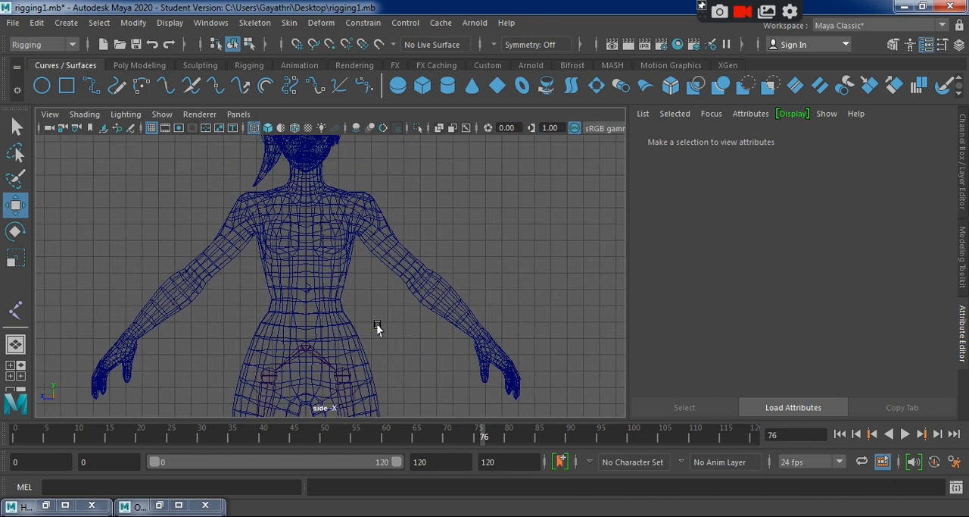
Create a five-joint chain along the character's left arm, with joints at the shoulder, elbow, wrist, palm and fingertip.
{"action": "left_click", "coordinate": [253, 23]}
{"action": "left_click", "coordinate": [283, 60]}
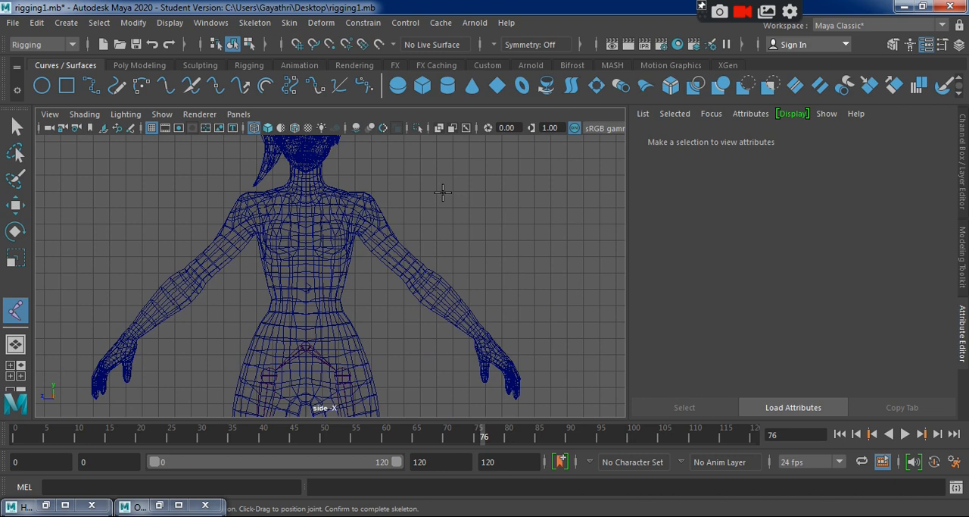
{"action": "left_click", "coordinate": [361, 212]}
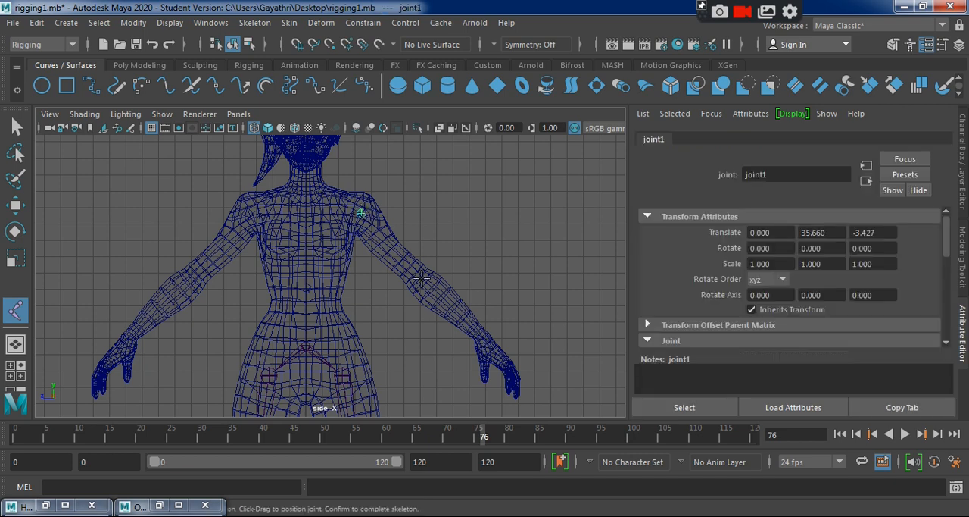
{"action": "left_click", "coordinate": [419, 276]}
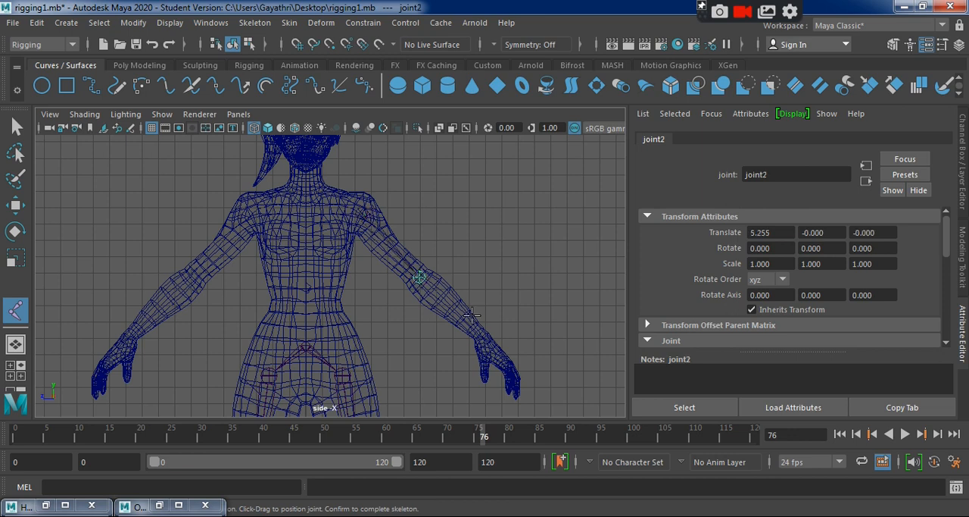
{"action": "left_click", "coordinate": [480, 338]}
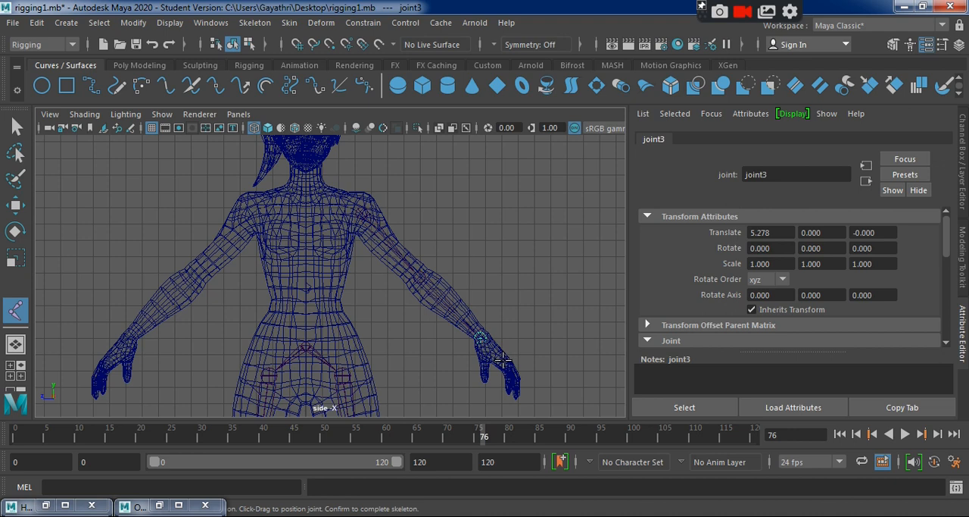
{"action": "left_click", "coordinate": [501, 359]}
{"action": "left_click", "coordinate": [515, 389]}
{"action": "key", "text": "Return"}
{"action": "key", "text": "w"}
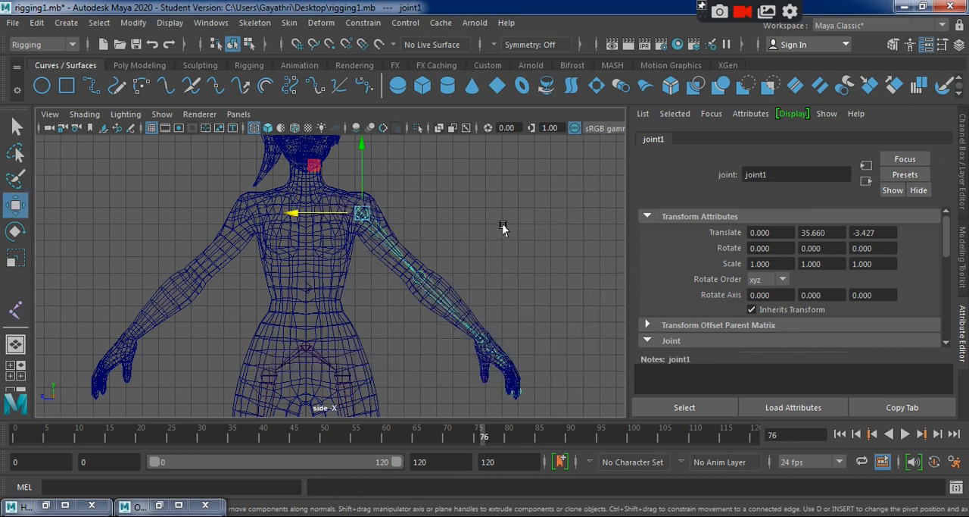
Move the arm chain's shoulder joint to Translate X 0.719 and check the chain's alignment from the top view.
{"action": "key", "text": "space"}
{"action": "key", "text": "space"}
{"action": "left_click_drag", "start_coordinate": [515, 262], "coordinate": [250, 236], "text": "alt"}
{"action": "left_click_drag", "start_coordinate": [222, 236], "coordinate": [224, 236]}
{"action": "left_click_drag", "start_coordinate": [248, 291], "coordinate": [439, 272], "text": "alt"}
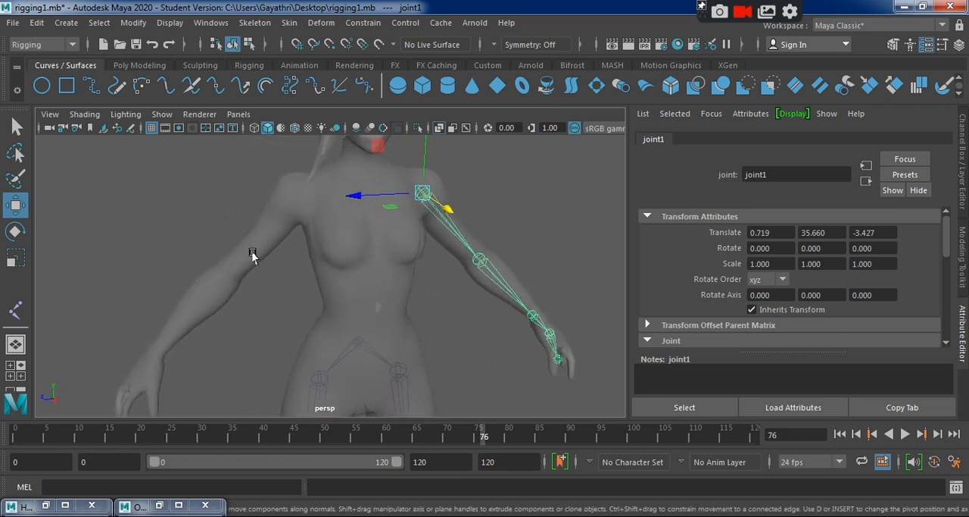
{"action": "key", "text": "space"}
{"action": "key", "text": "space"}
{"action": "middle_click_drag", "start_coordinate": [339, 260], "coordinate": [347, 419], "text": "alt"}
{"action": "right_click_drag", "start_coordinate": [413, 375], "coordinate": [306, 306], "text": "alt"}
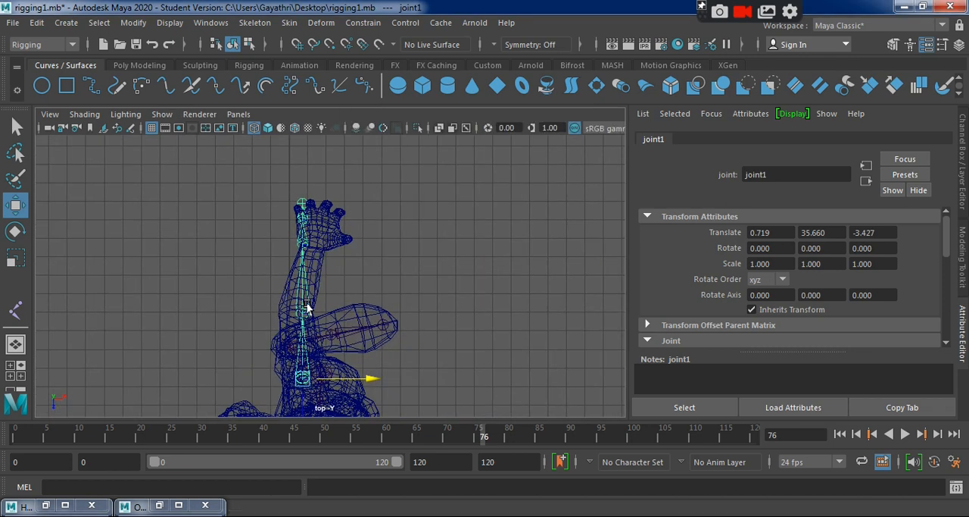
Shift the wrist joint sideways into the arm mesh in the top view, to Translate Z 0.621.
{"action": "key", "text": "space"}
{"action": "key", "text": "space"}
{"action": "left_click_drag", "start_coordinate": [466, 269], "coordinate": [303, 288], "text": "alt"}
{"action": "key", "text": "Down"}
{"action": "left_click_drag", "start_coordinate": [382, 352], "coordinate": [435, 341], "text": "alt"}
{"action": "key", "text": "space"}
{"action": "key", "text": "space"}
{"action": "scroll", "coordinate": [292, 249], "scroll_direction": "up", "scroll_amount": 6}
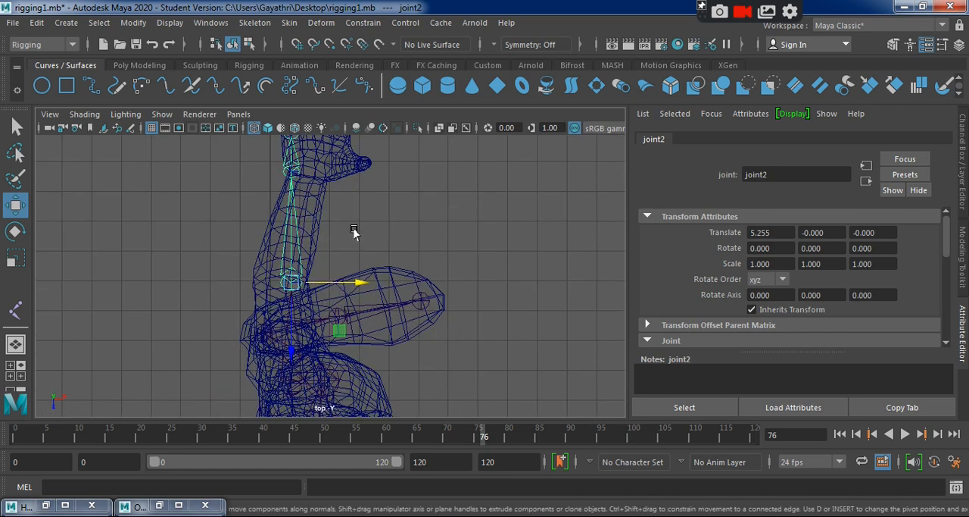
{"action": "middle_click_drag", "start_coordinate": [353, 232], "coordinate": [361, 279], "text": "alt"}
{"action": "left_click", "coordinate": [289, 218]}
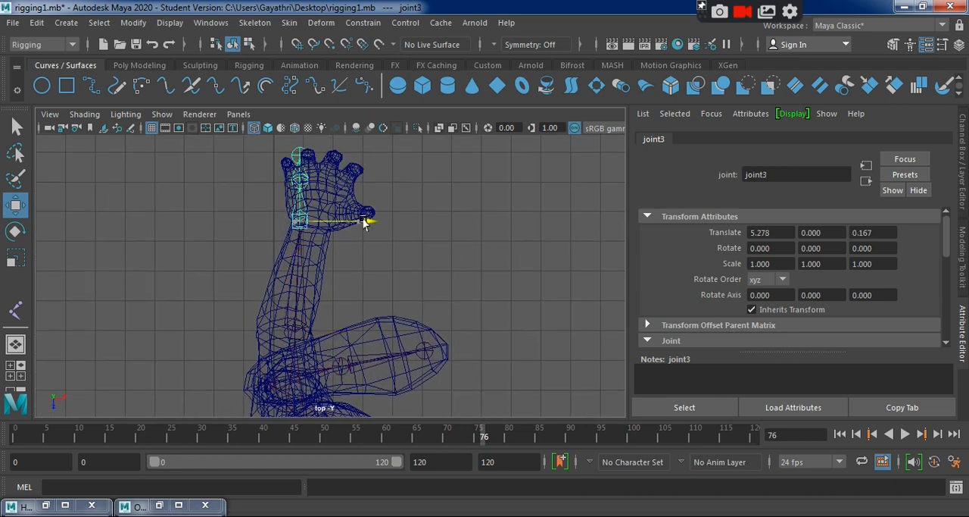
{"action": "left_click_drag", "start_coordinate": [364, 224], "coordinate": [377, 224]}
Shift the palm and fingertip joints sideways in the top view to line them up with the middle finger.
{"action": "key", "text": "Down"}
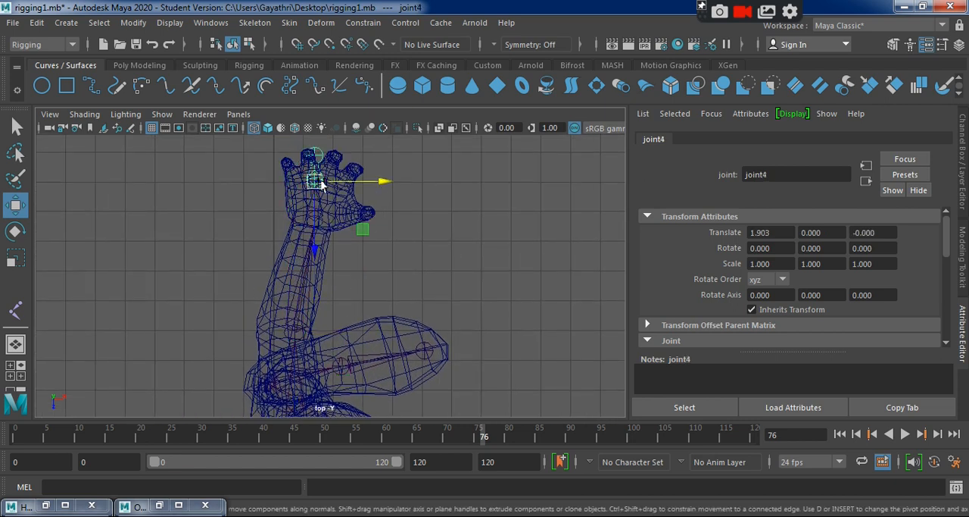
{"action": "left_click_drag", "start_coordinate": [381, 183], "coordinate": [402, 159]}
{"action": "key", "text": "Down"}
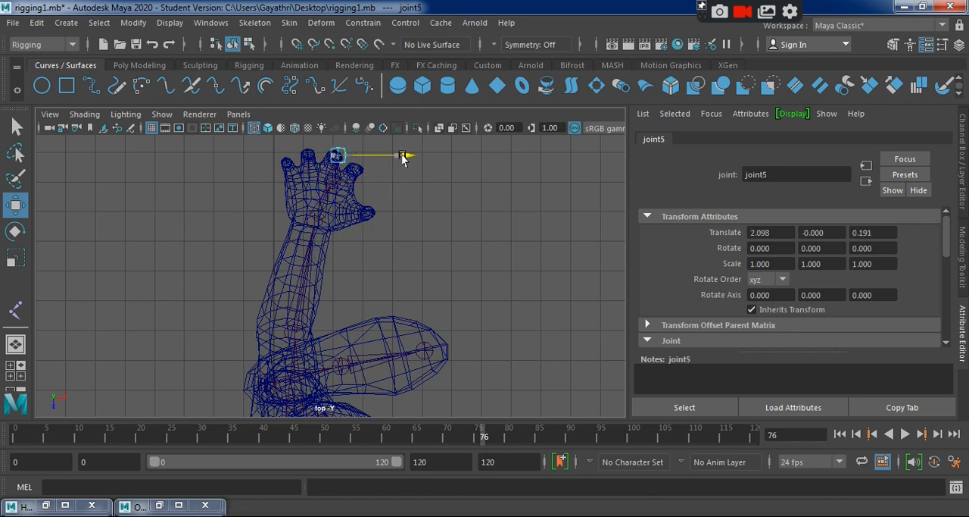
{"action": "key", "text": "Up"}
{"action": "key", "text": "Up"}
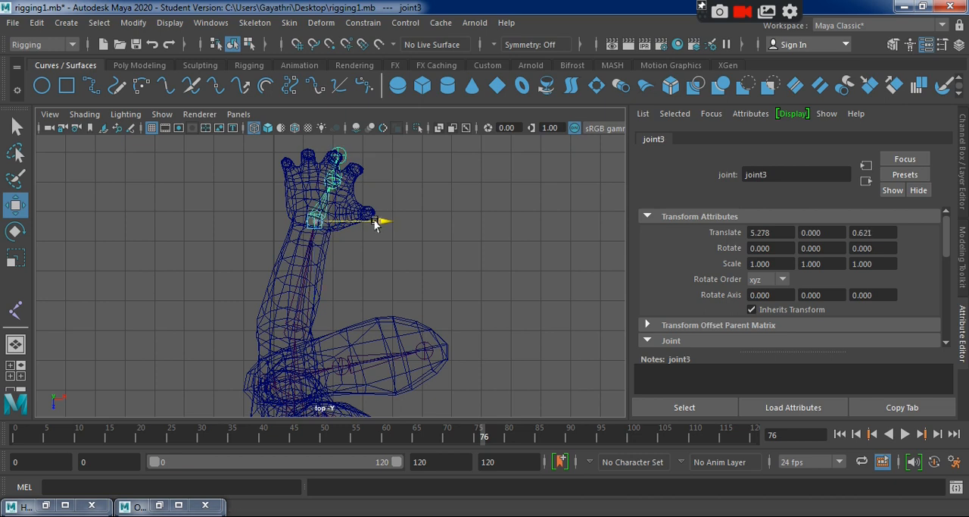
{"action": "left_click", "coordinate": [324, 184]}
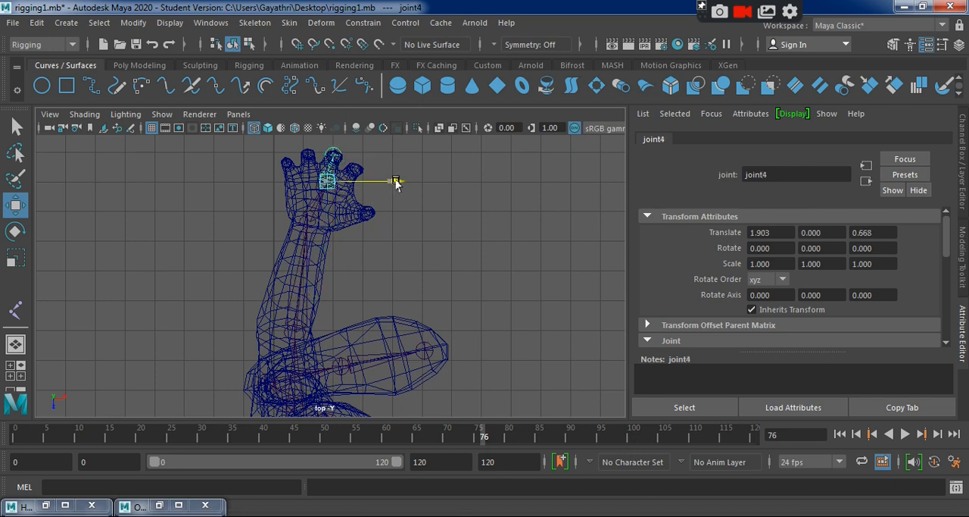
{"action": "left_click_drag", "start_coordinate": [326, 242], "coordinate": [325, 244]}
Refine the arm in the top view by moving the elbow joint to Translate Z -0.382 and the wrist joint to Translate Z 0.931.
{"action": "left_click", "coordinate": [300, 221]}
{"action": "left_click_drag", "start_coordinate": [368, 221], "coordinate": [370, 221]}
{"action": "left_click", "coordinate": [290, 327]}
{"action": "left_click_drag", "start_coordinate": [357, 331], "coordinate": [344, 331]}
{"action": "left_click", "coordinate": [299, 220]}
{"action": "mouse_move", "coordinate": [357, 219]}
{"action": "left_mouse_down"}
{"action": "mouse_move", "coordinate": [379, 220]}
{"action": "mouse_move", "coordinate": [373, 225]}
{"action": "left_mouse_up"}
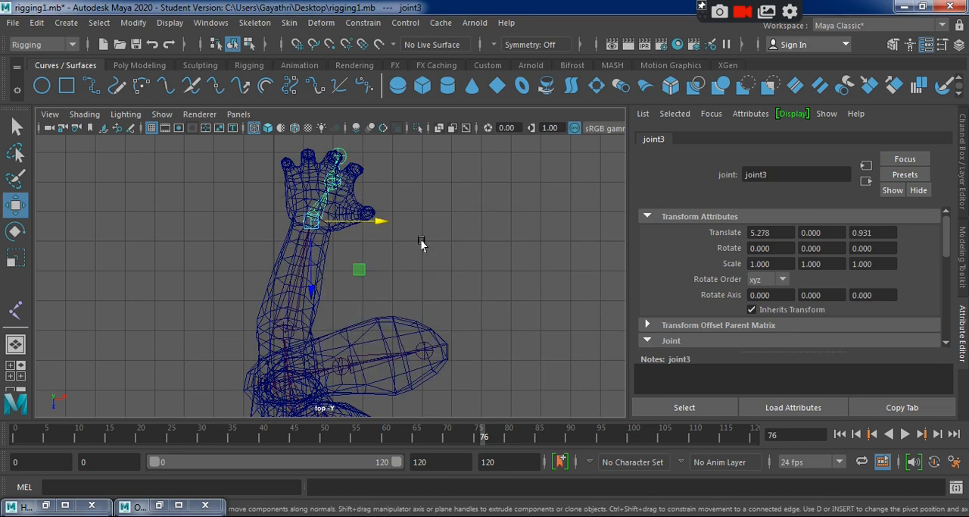
Reposition the wrist, palm and fingertip joints in the front view so the chain runs down through the middle finger.
{"action": "key", "text": "space"}
{"action": "key", "text": "space"}
{"action": "key", "text": "f"}
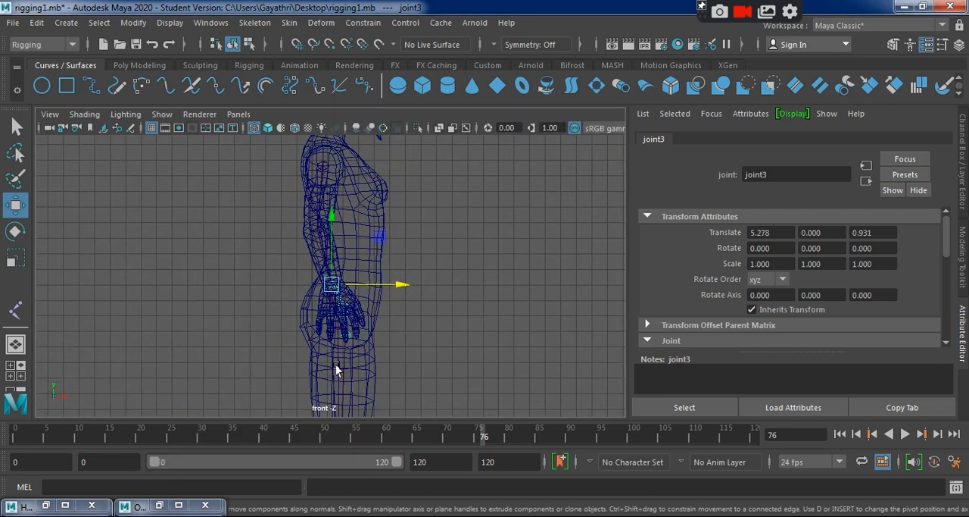
{"action": "left_click", "coordinate": [475, 379]}
{"action": "left_click", "coordinate": [333, 295]}
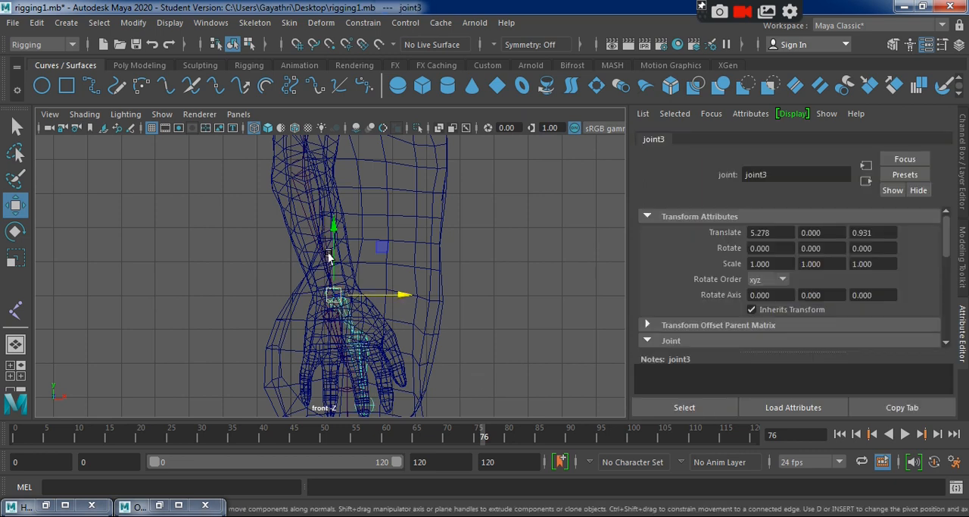
{"action": "left_click_drag", "start_coordinate": [332, 295], "coordinate": [326, 287]}
{"action": "left_click", "coordinate": [356, 338]}
{"action": "left_click_drag", "start_coordinate": [356, 338], "coordinate": [347, 338]}
{"action": "left_click", "coordinate": [346, 400]}
{"action": "left_click_drag", "start_coordinate": [346, 401], "coordinate": [362, 404]}
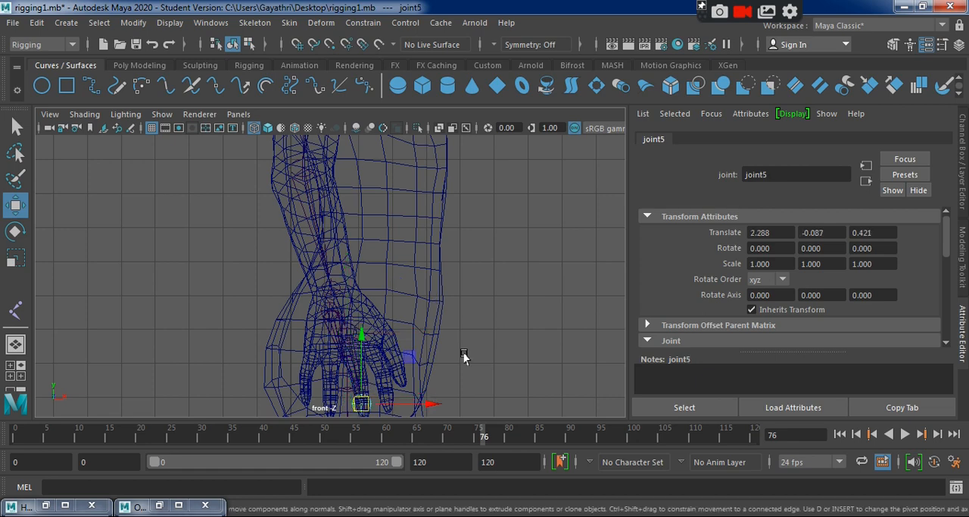
Select the whole arm chain from the shoulder joint and examine its fit in the arm and hand in the side view.
{"action": "key", "text": "space"}
{"action": "key", "text": "space"}
{"action": "middle_click_drag", "start_coordinate": [449, 342], "coordinate": [386, 321], "text": "alt"}
{"action": "scroll", "coordinate": [394, 303], "scroll_direction": "up", "scroll_amount": 2}
{"action": "scroll", "coordinate": [394, 303], "scroll_direction": "up", "scroll_amount": 3}
{"action": "middle_click_drag", "start_coordinate": [260, 203], "coordinate": [311, 327], "text": "alt"}
{"action": "left_click", "coordinate": [343, 231]}
{"action": "middle_click_drag", "start_coordinate": [395, 320], "coordinate": [362, 231], "text": "alt"}
{"action": "middle_click_drag", "start_coordinate": [470, 340], "coordinate": [426, 309], "text": "alt"}
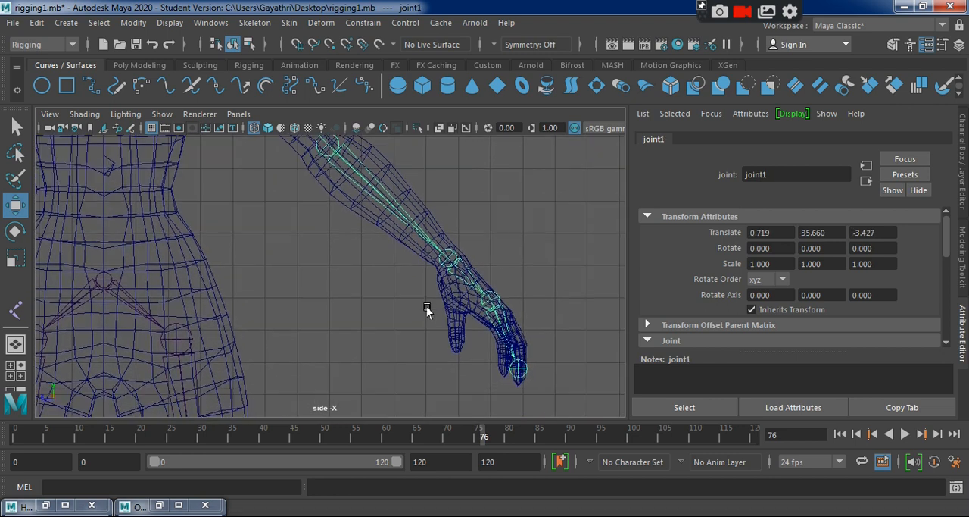
Adjust the fingertip joint in perspective to Translate 2.024, 0.033, 0.421 and check its position inside the hand.
{"action": "key", "text": "space"}
{"action": "key", "text": "space"}
{"action": "left_click_drag", "start_coordinate": [511, 242], "coordinate": [342, 271], "text": "alt"}
{"action": "right_click_drag", "start_coordinate": [342, 271], "coordinate": [400, 318], "text": "alt"}
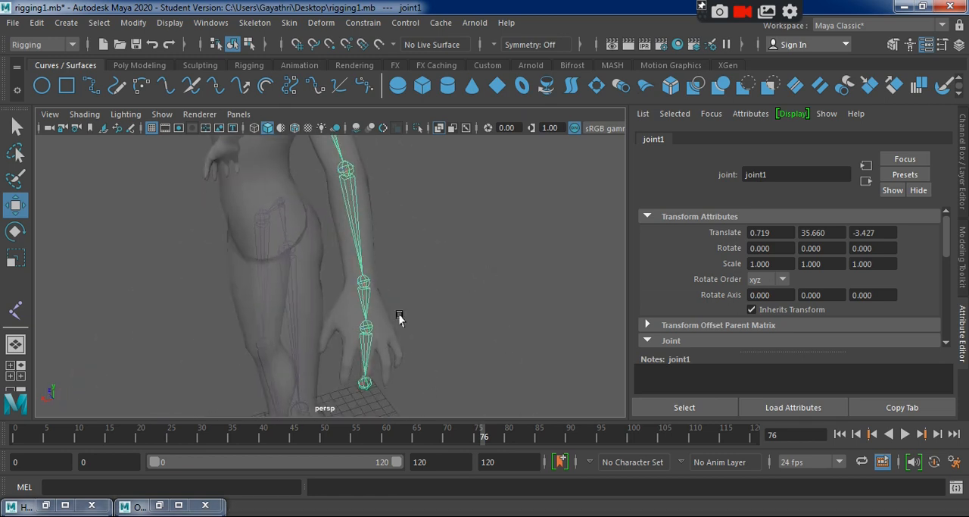
{"action": "middle_click_drag", "start_coordinate": [400, 318], "coordinate": [384, 248], "text": "alt"}
{"action": "right_click_drag", "start_coordinate": [384, 248], "coordinate": [399, 368], "text": "alt"}
{"action": "left_click", "coordinate": [361, 338]}
{"action": "left_click_drag", "start_coordinate": [361, 284], "coordinate": [360, 277]}
{"action": "left_click_drag", "start_coordinate": [447, 329], "coordinate": [413, 331], "text": "alt"}
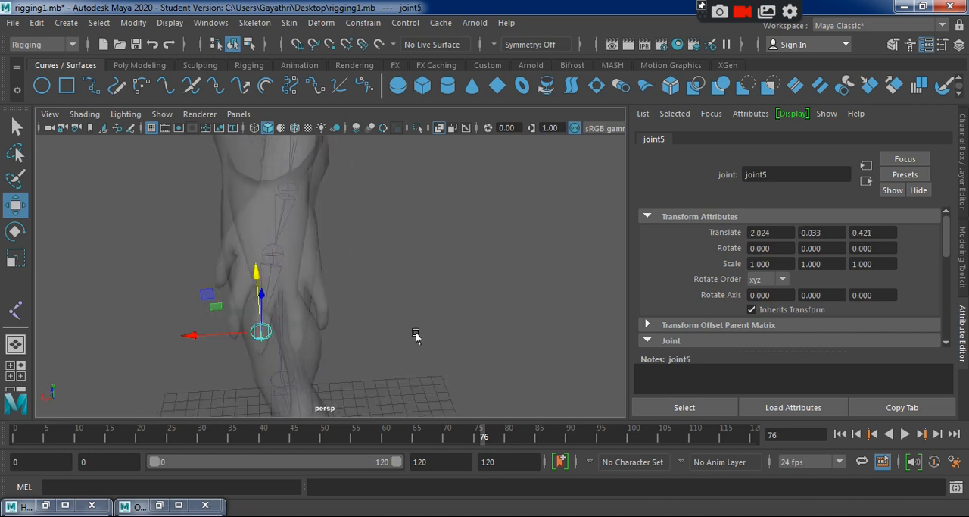
{"action": "middle_click_drag", "start_coordinate": [342, 312], "coordinate": [366, 325], "text": "alt"}
{"action": "right_click_drag", "start_coordinate": [292, 286], "coordinate": [311, 303], "text": "alt"}
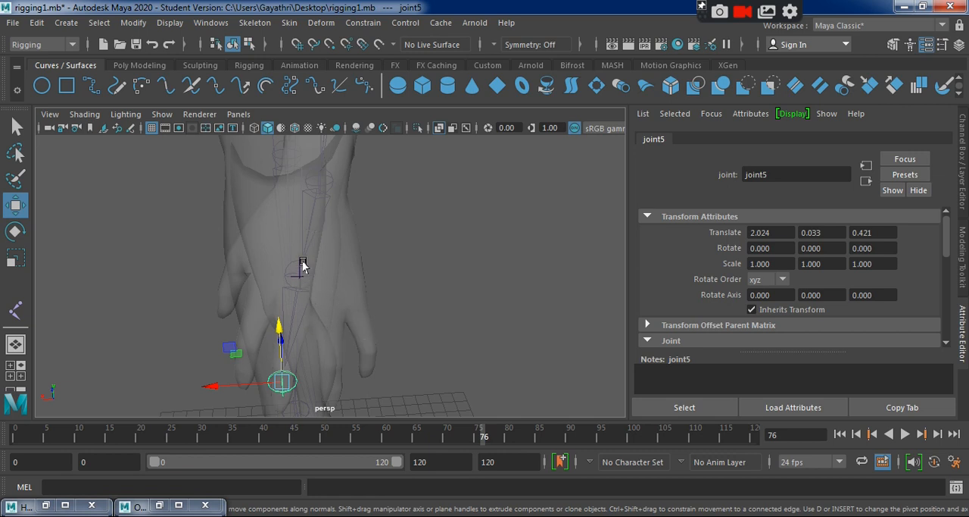
Rename the shoulder joint of the arm chain as L_UPPER_ARM.
{"action": "left_click", "coordinate": [89, 306]}
{"action": "left_click_drag", "start_coordinate": [89, 306], "coordinate": [236, 303], "text": "alt"}
{"action": "scroll", "coordinate": [288, 240], "scroll_direction": "down", "scroll_amount": 5}
{"action": "left_click_drag", "start_coordinate": [288, 240], "coordinate": [305, 333], "text": "alt"}
{"action": "scroll", "coordinate": [350, 301], "scroll_direction": "up", "scroll_amount": 5}
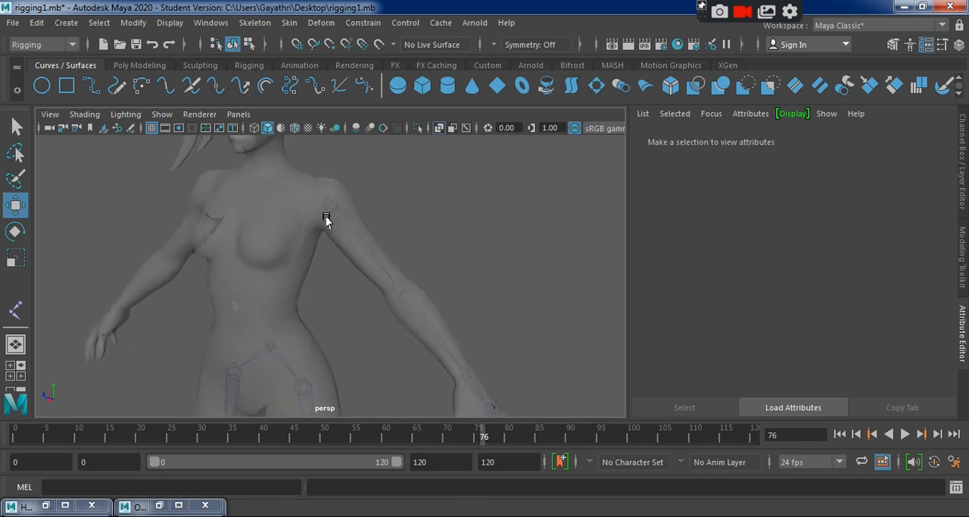
{"action": "left_click", "coordinate": [328, 209]}
{"action": "double_click", "coordinate": [787, 179]}
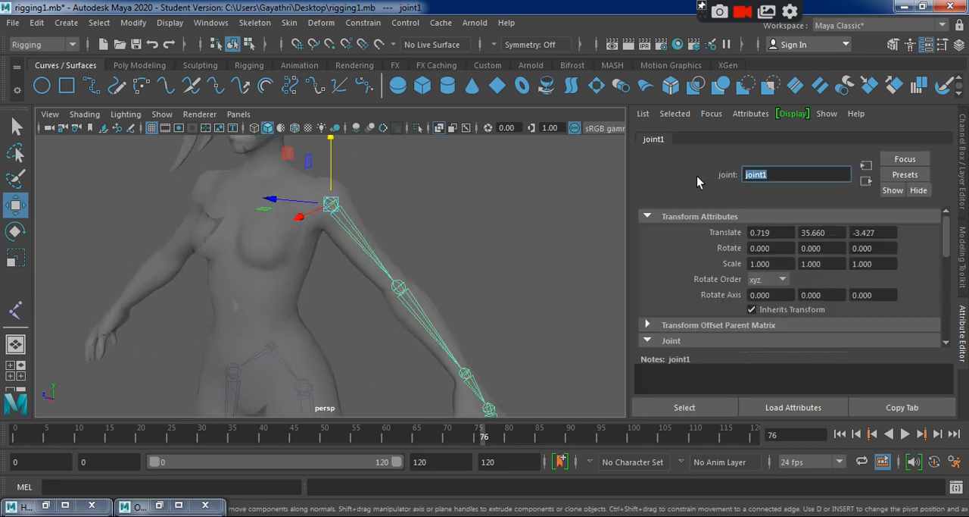
{"action": "type", "text": "L_UPPER_ARM"}
{"action": "key", "text": "Return"}
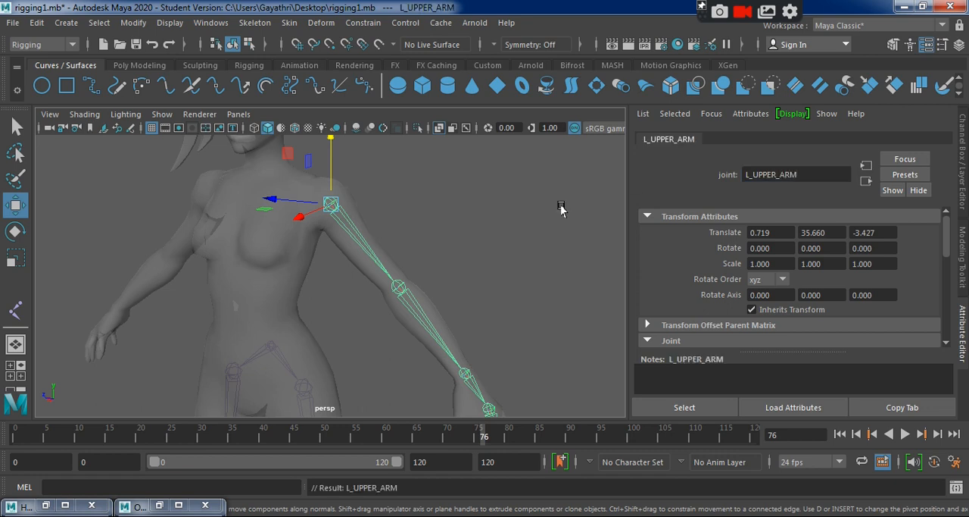
Rename the elbow joint of the arm chain as L_LOWER_ARM.
{"action": "left_click", "coordinate": [395, 285]}
{"action": "double_click", "coordinate": [782, 173]}
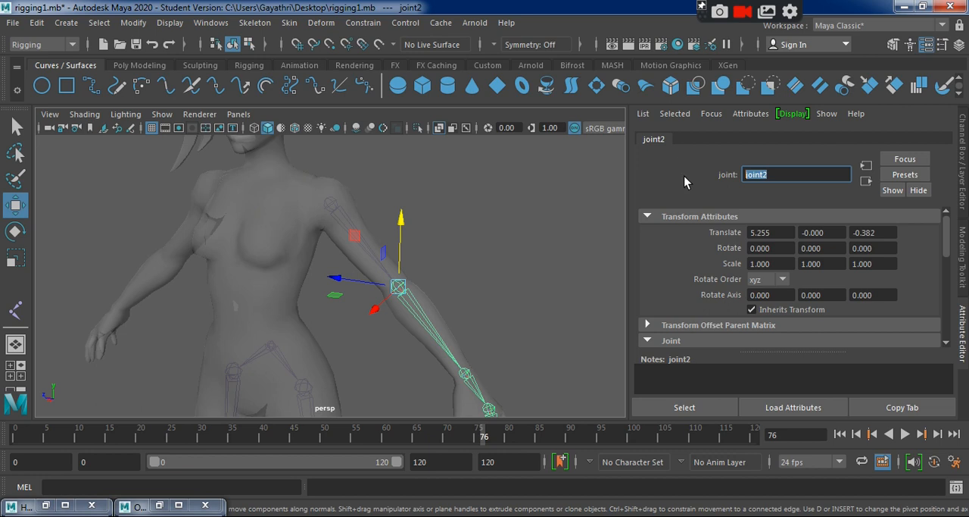
{"action": "type", "text": "L_LOWER_ARM"}
{"action": "key", "text": "Return"}
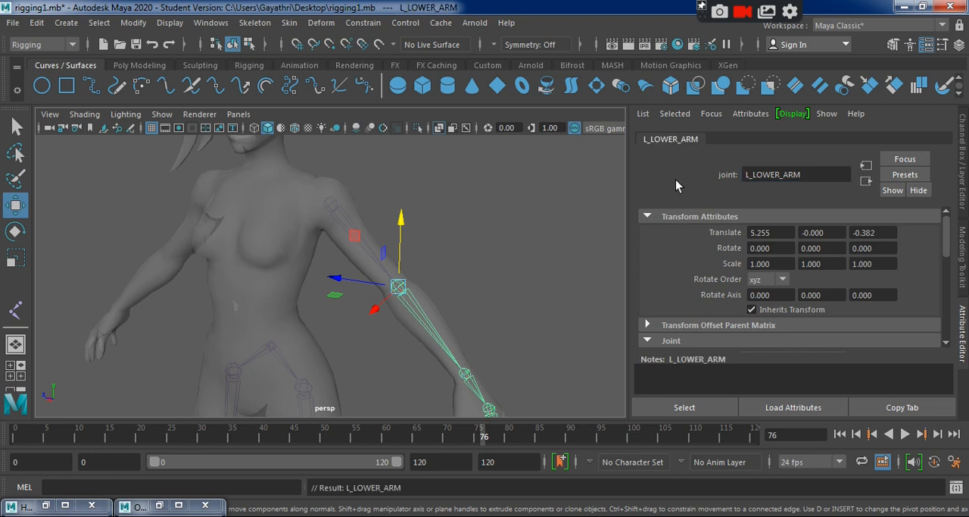
Begin renaming the arm chain's wrist joint with the prefix L_.
{"action": "left_click", "coordinate": [465, 374]}
{"action": "left_click", "coordinate": [776, 173]}
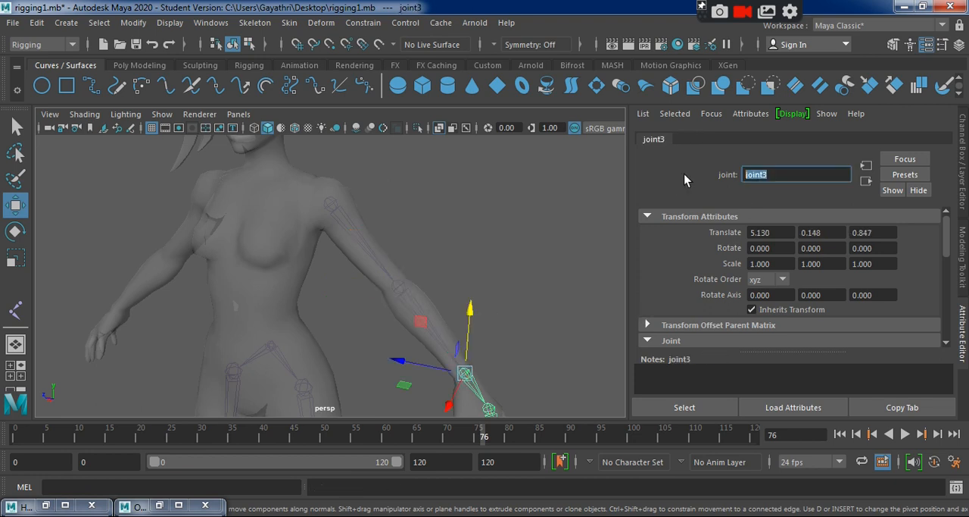
{"action": "type", "text": "L_HAND"}
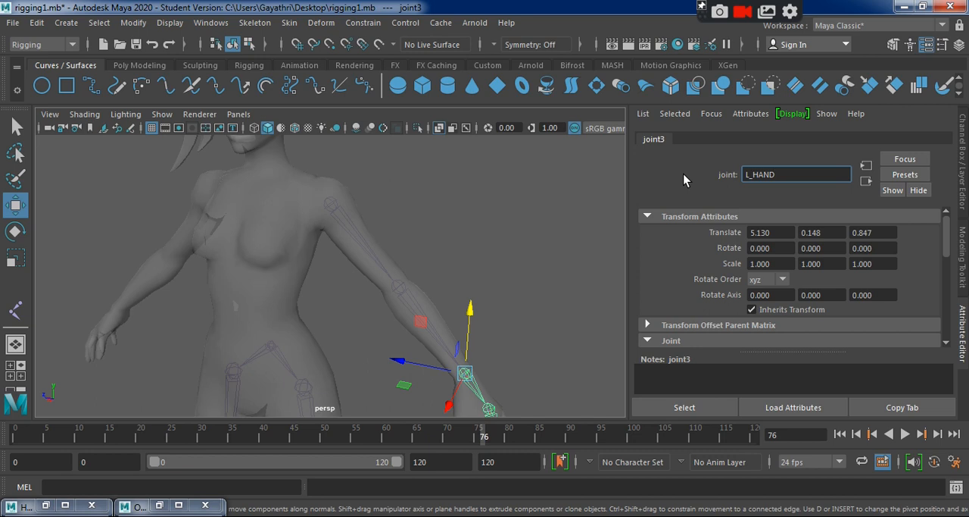
Confirm L_HAND as the wrist joint's name and rename the following hand joint L_HAND_END.
{"action": "key", "text": "Return"}
{"action": "left_click_drag", "start_coordinate": [590, 261], "coordinate": [493, 320], "text": "alt"}
{"action": "left_click", "coordinate": [443, 331]}
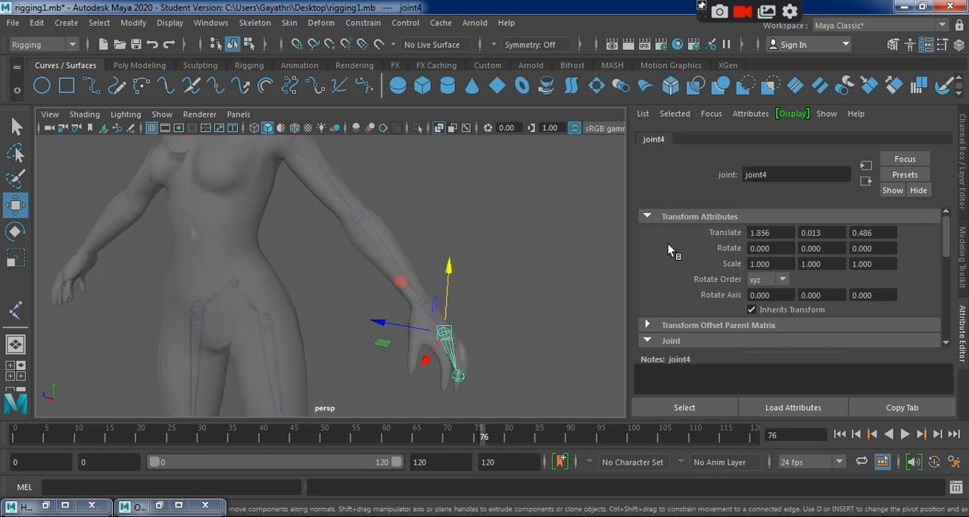
{"action": "double_click", "coordinate": [776, 174]}
{"action": "type", "text": "L"}
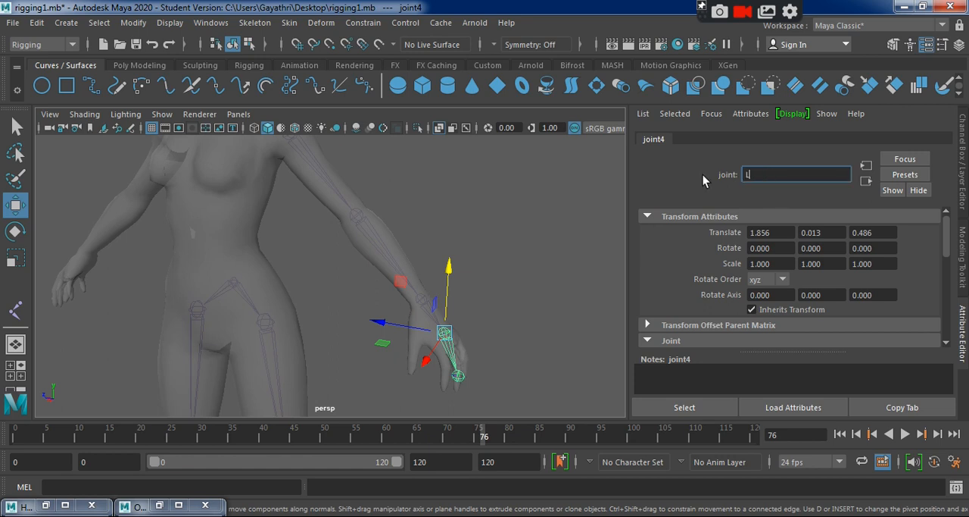
{"action": "type", "text": "_HAND_END"}
{"action": "key", "text": "Return"}
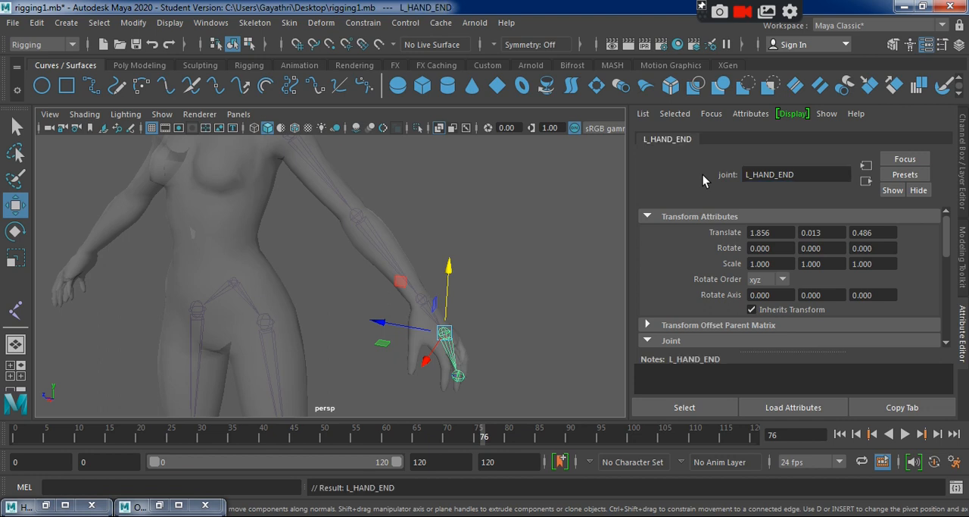
Rename the fingertip joint at the end of the left arm chain as L_HAND_FINGERS.
{"action": "left_click", "coordinate": [457, 377]}
{"action": "left_click_drag", "start_coordinate": [769, 174], "coordinate": [699, 177]}
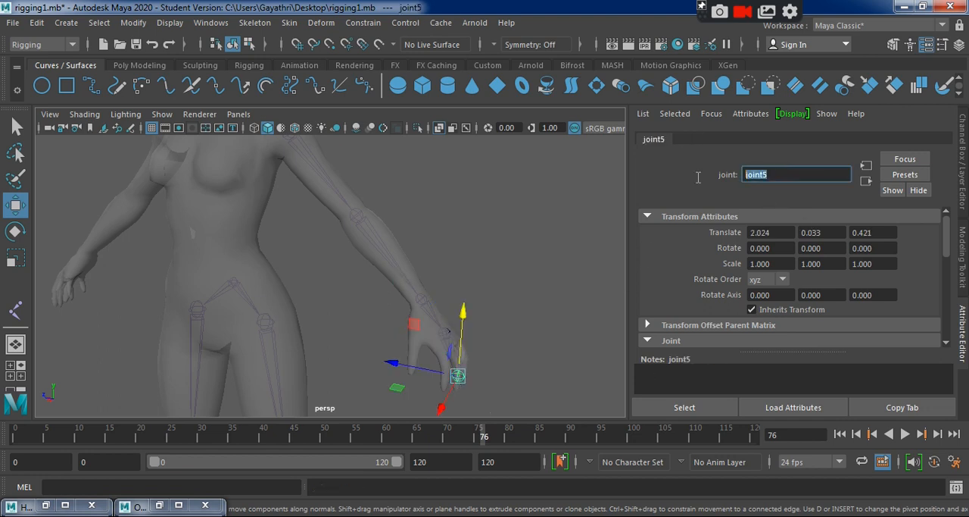
{"action": "type", "text": "L_HAND_FINGERS"}
{"action": "key", "text": "Return"}
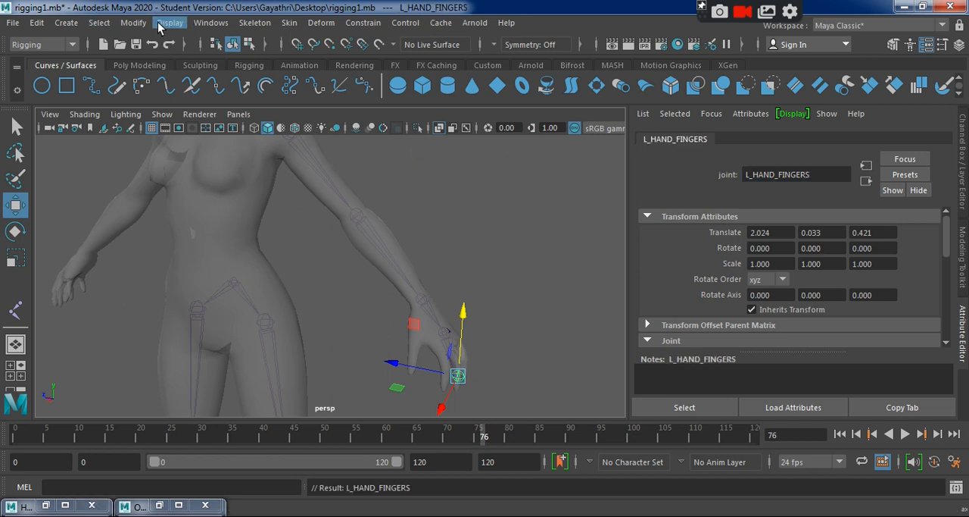
Open the Hypergraph Hierarchy and bring the left arm chain from L_UPPER_ARM to L_HAND_FINGERS into view.
{"action": "left_click", "coordinate": [211, 23]}
{"action": "mouse_move", "coordinate": [287, 73]}
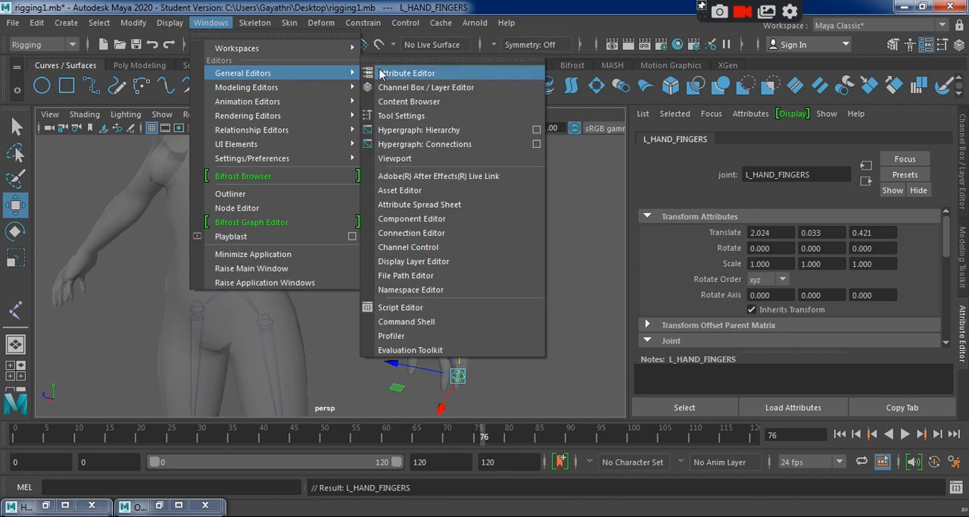
{"action": "left_click", "coordinate": [432, 132]}
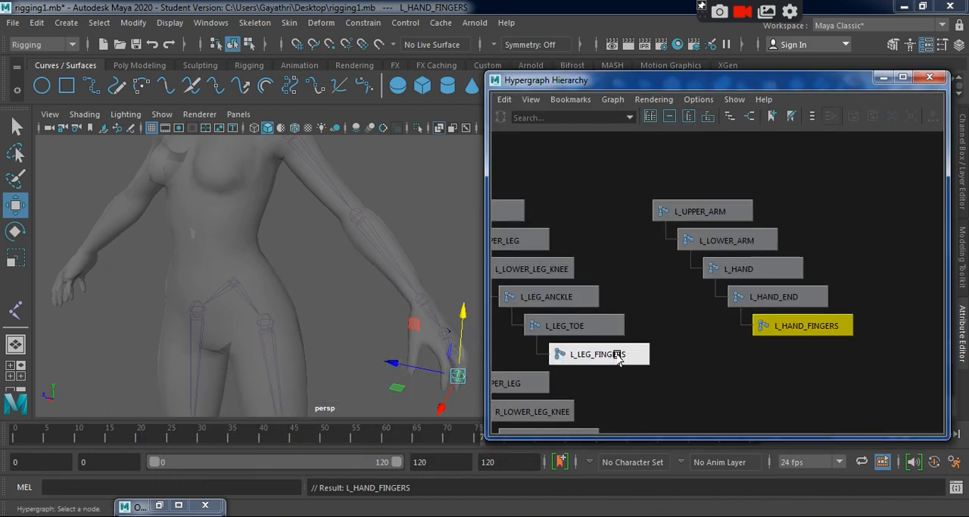
{"action": "middle_click_drag", "start_coordinate": [652, 344], "coordinate": [771, 248], "text": "alt"}
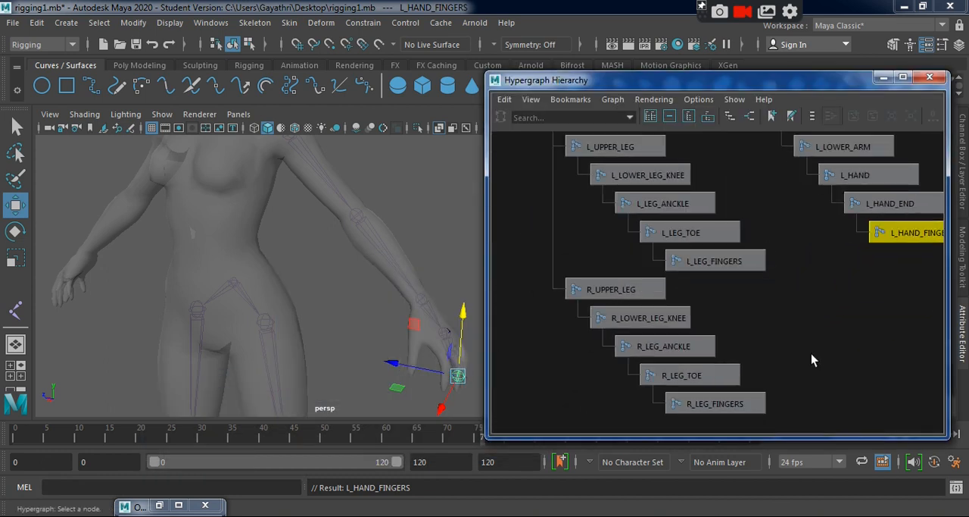
{"action": "scroll", "coordinate": [803, 352], "scroll_direction": "down", "scroll_amount": 2}
{"action": "middle_click_drag", "start_coordinate": [771, 325], "coordinate": [629, 395], "text": "alt"}
{"action": "scroll", "coordinate": [773, 401], "scroll_direction": "up", "scroll_amount": 2}
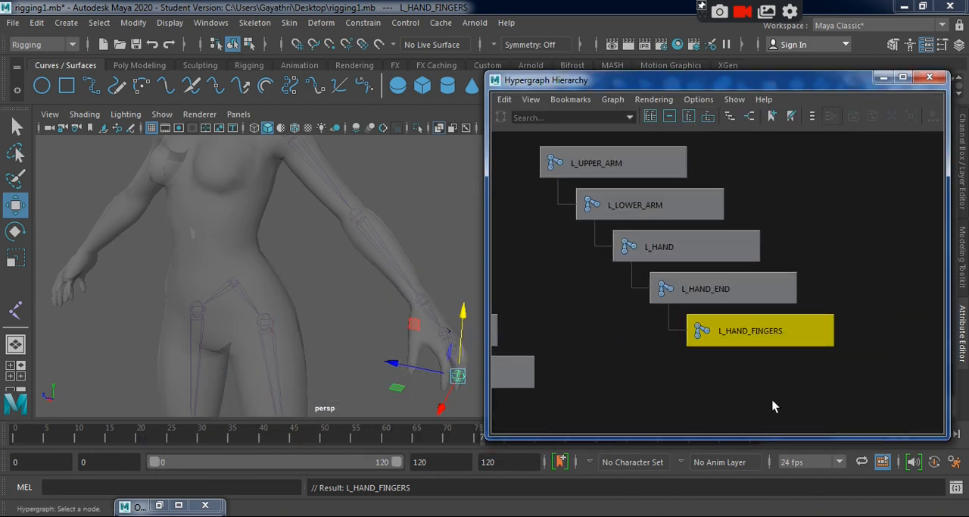
{"action": "middle_click_drag", "start_coordinate": [802, 287], "coordinate": [805, 330], "text": "alt"}
Check each left arm node from L_UPPER_ARM to L_HAND_FINGERS against the model, then minimize the Hypergraph.
{"action": "left_click", "coordinate": [615, 205]}
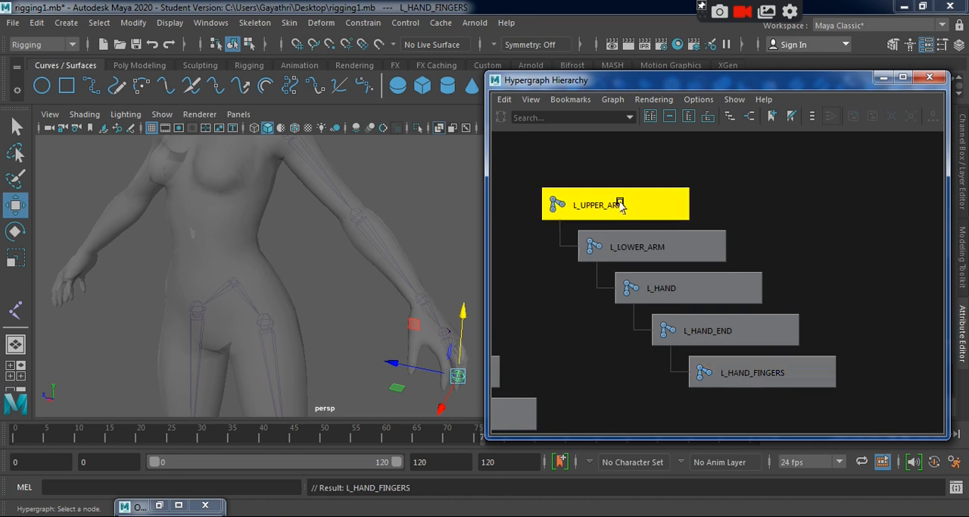
{"action": "left_click", "coordinate": [648, 252]}
{"action": "left_click", "coordinate": [727, 288]}
{"action": "left_click", "coordinate": [750, 338]}
{"action": "left_click", "coordinate": [771, 383]}
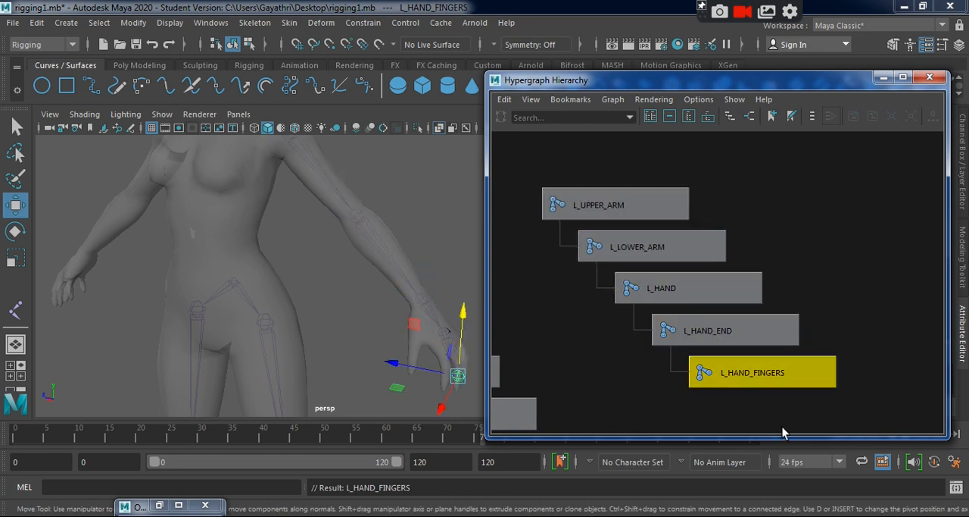
{"action": "left_click", "coordinate": [884, 77]}
Mirror the L_UPPER_ARM chain across XY with the Behavior function, replacing L_ with R_ in the joint names.
{"action": "scroll", "coordinate": [493, 339], "scroll_direction": "up", "scroll_amount": 3}
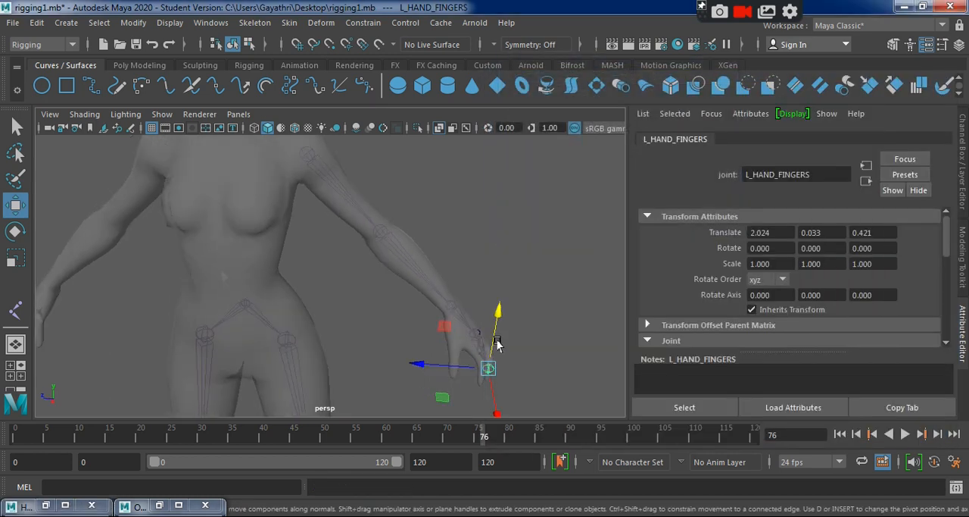
{"action": "scroll", "coordinate": [547, 392], "scroll_direction": "down", "scroll_amount": 3}
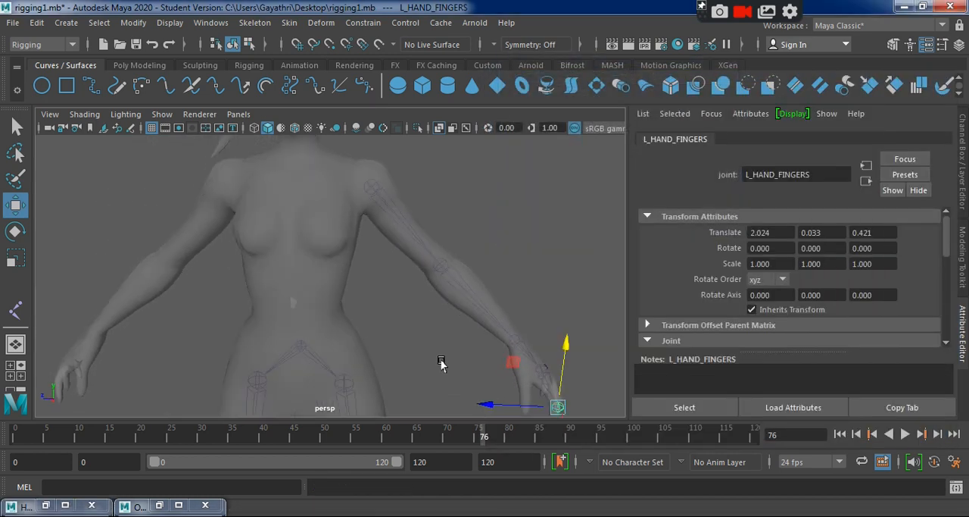
{"action": "left_click", "coordinate": [376, 191]}
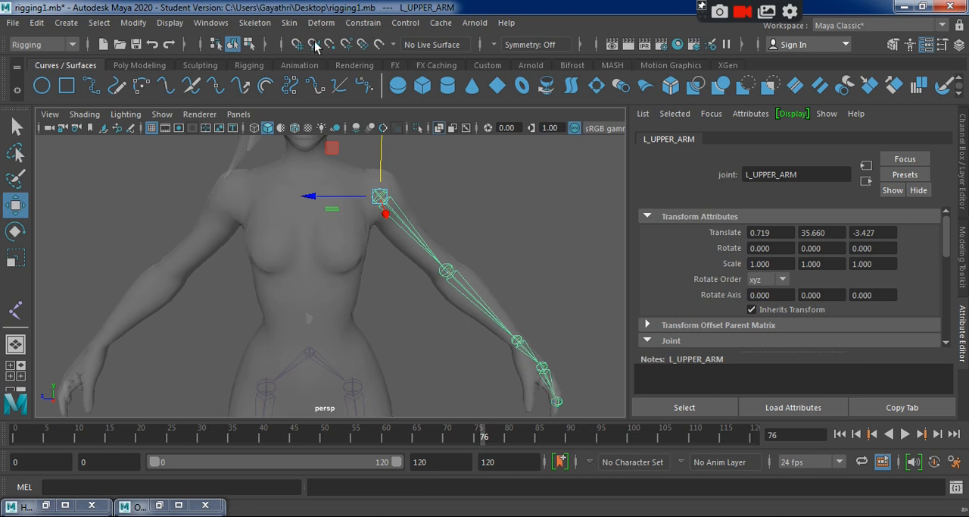
{"action": "left_click", "coordinate": [254, 22]}
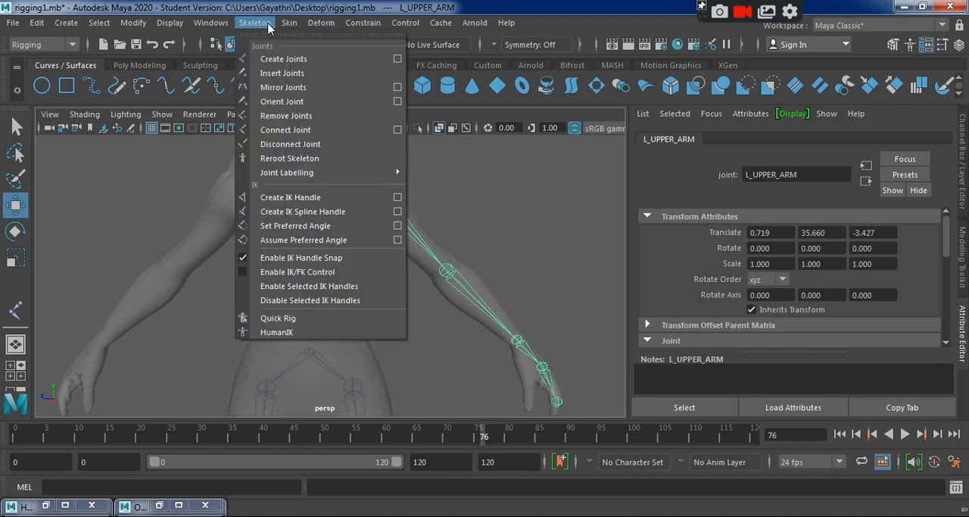
{"action": "left_click", "coordinate": [406, 100]}
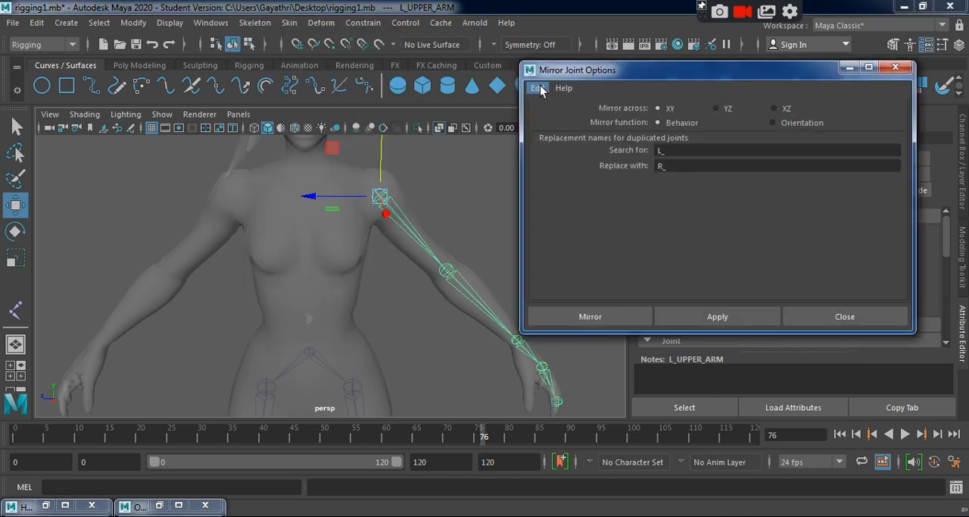
{"action": "left_click", "coordinate": [676, 149]}
{"action": "left_click", "coordinate": [687, 165]}
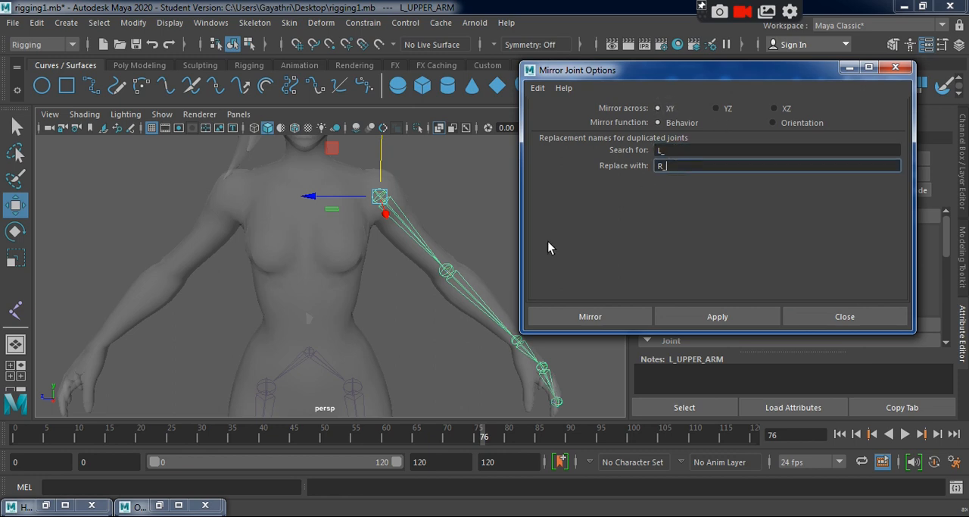
{"action": "left_click", "coordinate": [590, 317]}
Examine the mirrored right arm chain in the side and perspective views, selecting its R_UPPER_ARM joint.
{"action": "left_click", "coordinate": [602, 248]}
{"action": "left_click_drag", "start_coordinate": [601, 248], "coordinate": [500, 269], "text": "alt"}
{"action": "right_click_drag", "start_coordinate": [500, 269], "coordinate": [385, 218], "text": "alt"}
{"action": "key", "text": "space"}
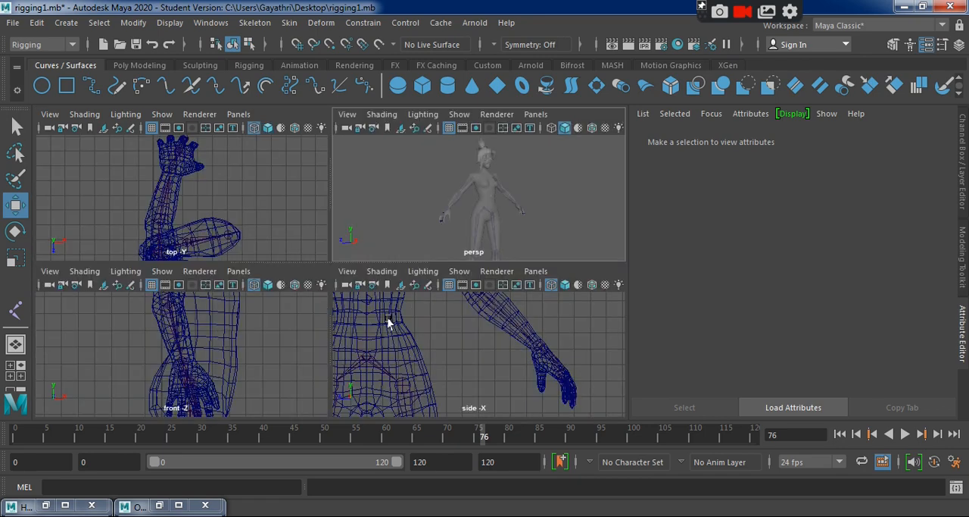
{"action": "key", "text": "space"}
{"action": "middle_click_drag", "start_coordinate": [401, 281], "coordinate": [624, 366], "text": "alt"}
{"action": "right_click_drag", "start_coordinate": [530, 338], "coordinate": [237, 266], "text": "alt"}
{"action": "middle_click_drag", "start_coordinate": [236, 266], "coordinate": [281, 303], "text": "alt"}
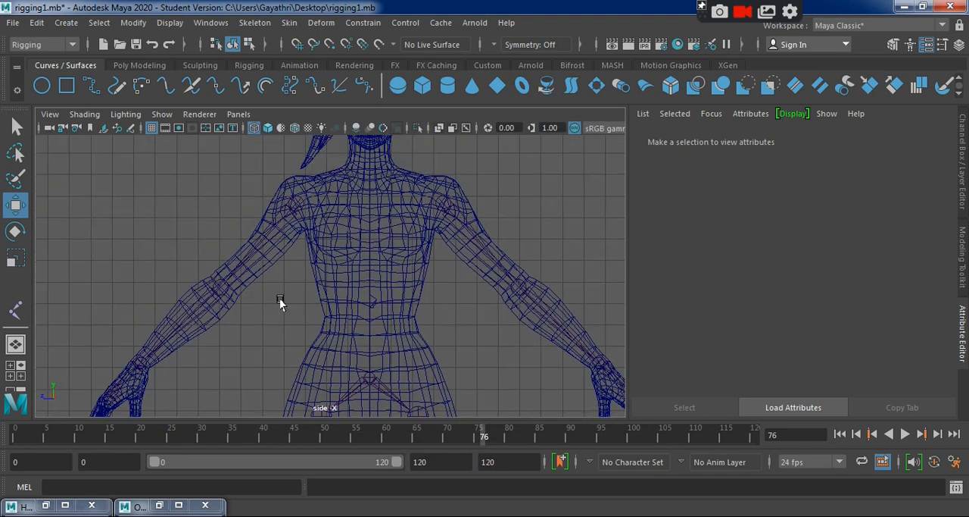
{"action": "key", "text": "super"}
{"action": "left_click", "coordinate": [303, 214]}
{"action": "key", "text": "space"}
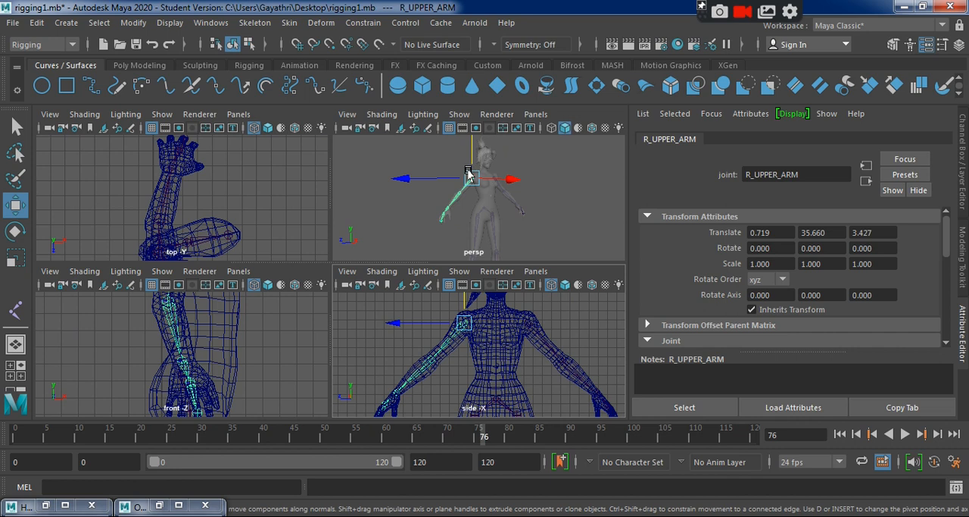
{"action": "key", "text": "space"}
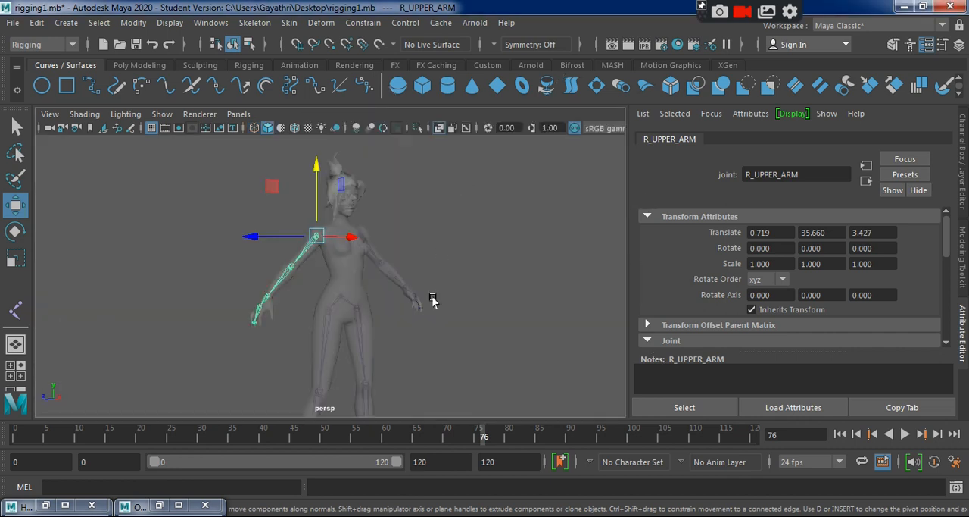
Check the mirrored right arm joint names down to R_HAND_FINGERS in the Hypergraph Hierarchy and close it.
{"action": "left_click", "coordinate": [45, 505]}
{"action": "middle_click_drag", "start_coordinate": [800, 302], "coordinate": [765, 354], "text": "alt"}
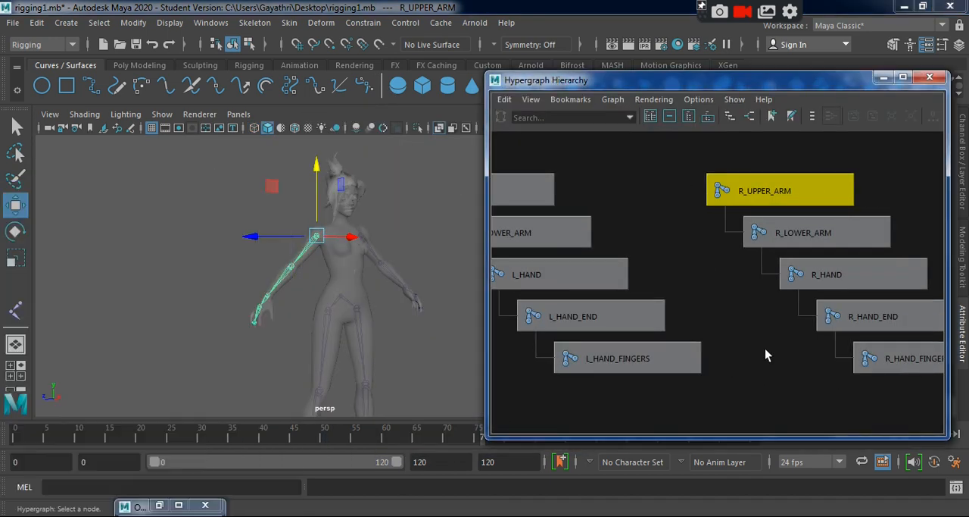
{"action": "left_click", "coordinate": [766, 348]}
{"action": "scroll", "coordinate": [766, 348], "scroll_direction": "down", "scroll_amount": 2}
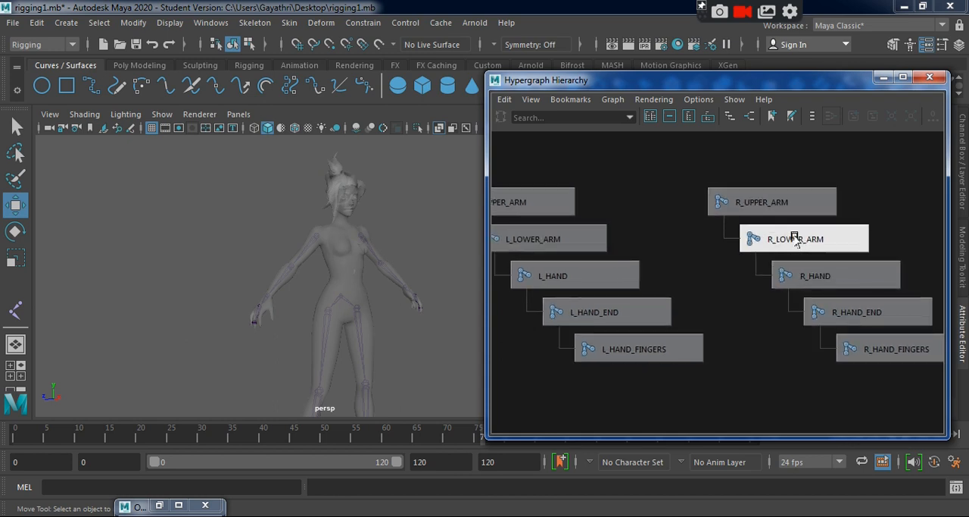
{"action": "left_click", "coordinate": [824, 276]}
{"action": "left_click", "coordinate": [857, 315]}
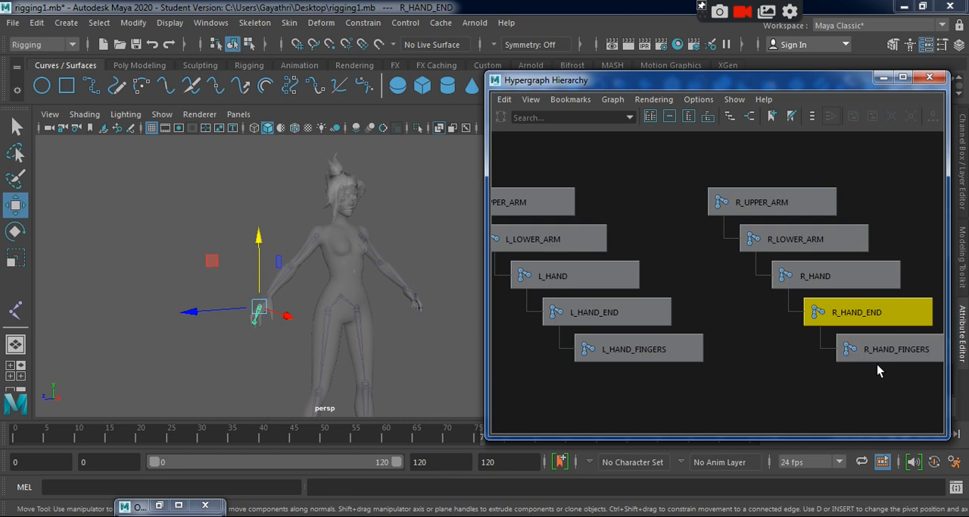
{"action": "left_click", "coordinate": [873, 353]}
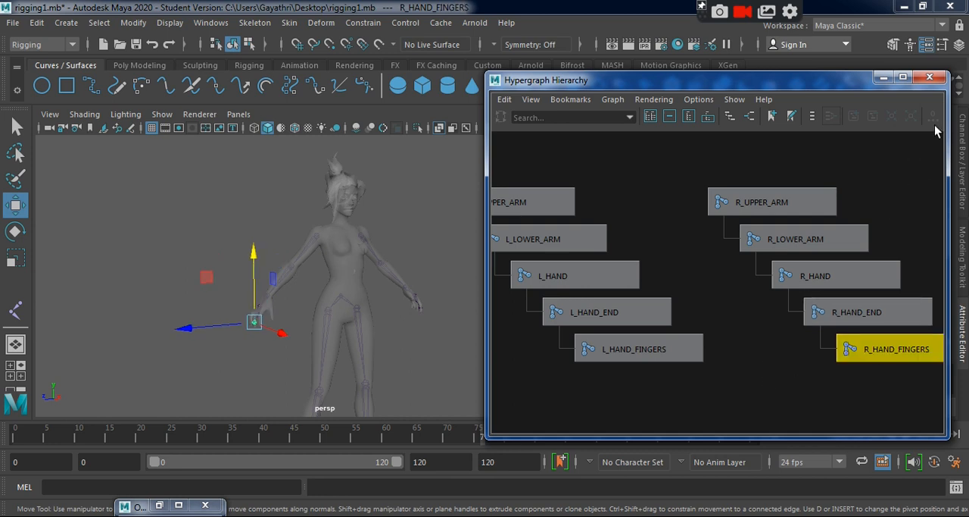
{"action": "left_click", "coordinate": [930, 77]}
Deselect everything and examine both arm chains from behind in the perspective view.
{"action": "left_click", "coordinate": [440, 320]}
{"action": "scroll", "coordinate": [373, 336], "scroll_direction": "up", "scroll_amount": 5}
{"action": "left_click_drag", "start_coordinate": [373, 336], "coordinate": [687, 325], "text": "alt"}
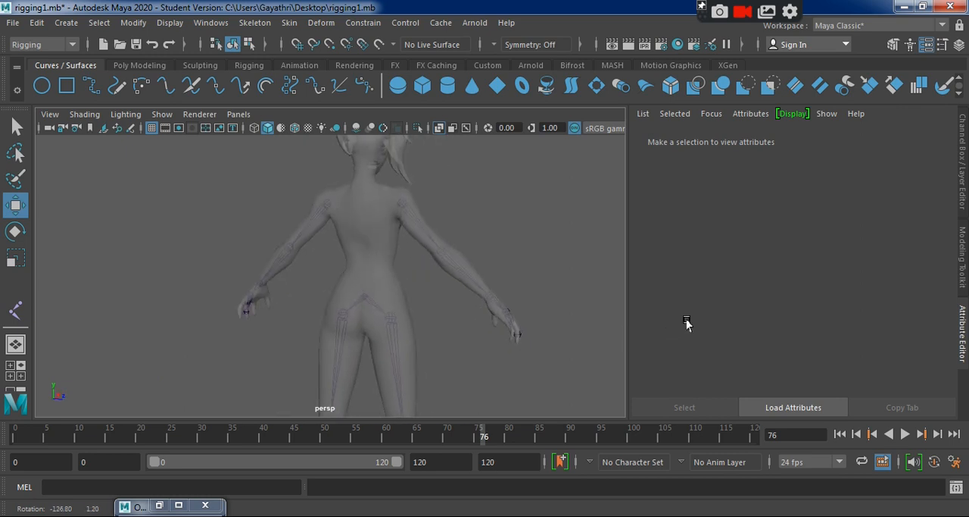
{"action": "right_click_drag", "start_coordinate": [492, 285], "coordinate": [512, 309], "text": "alt"}
{"action": "middle_click_drag", "start_coordinate": [512, 309], "coordinate": [514, 363], "text": "alt"}
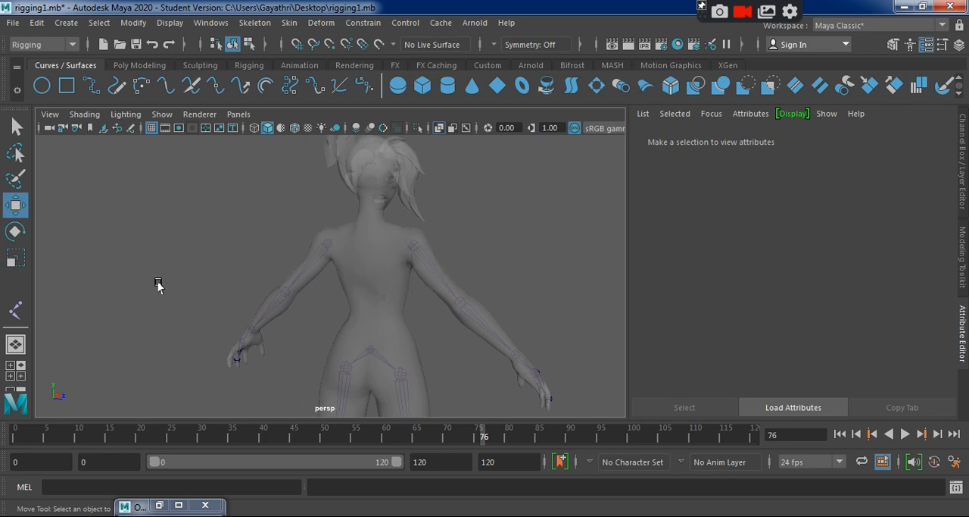
Start the Joint tool and pick HIP_Bone in the side view as the parent of the spine chain.
{"action": "left_click", "coordinate": [15, 310]}
{"action": "key", "text": "space"}
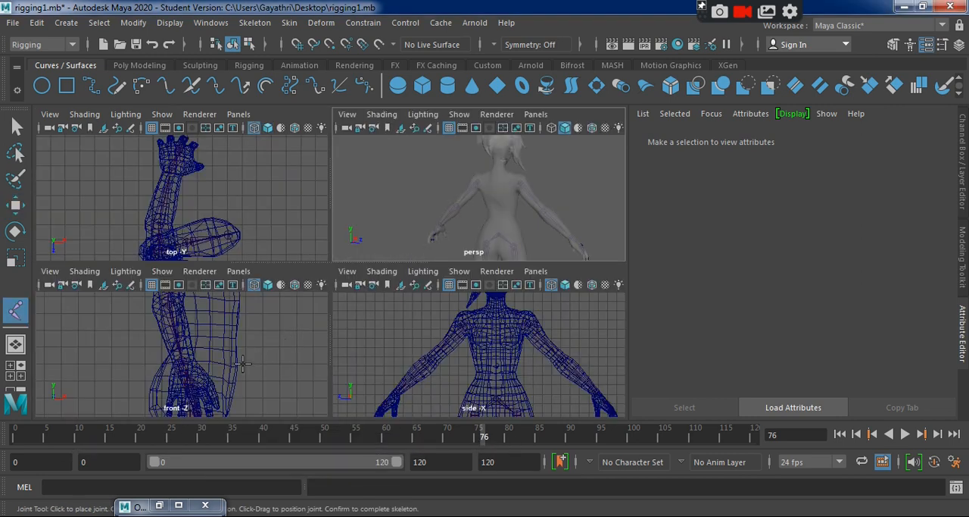
{"action": "key", "text": "space"}
{"action": "middle_click_drag", "start_coordinate": [243, 356], "coordinate": [258, 254], "text": "alt"}
{"action": "scroll", "coordinate": [481, 368], "scroll_direction": "up", "scroll_amount": 5}
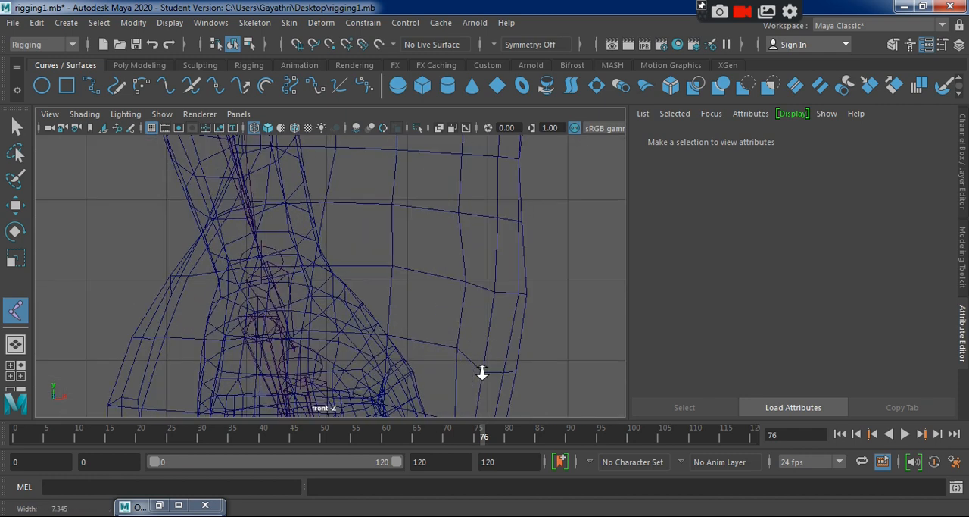
{"action": "key", "text": "space"}
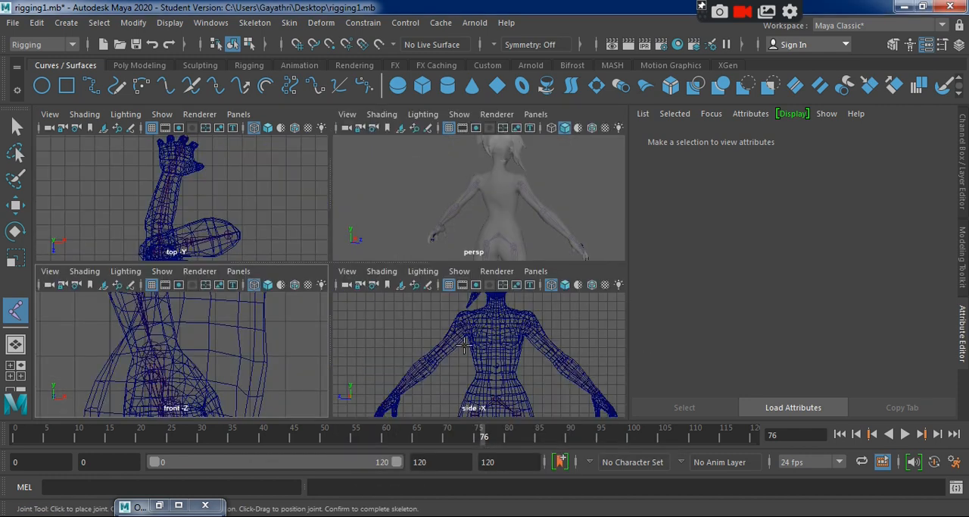
{"action": "key", "text": "space"}
{"action": "right_click_drag", "start_coordinate": [217, 346], "coordinate": [368, 329], "text": "alt"}
{"action": "key", "text": "space"}
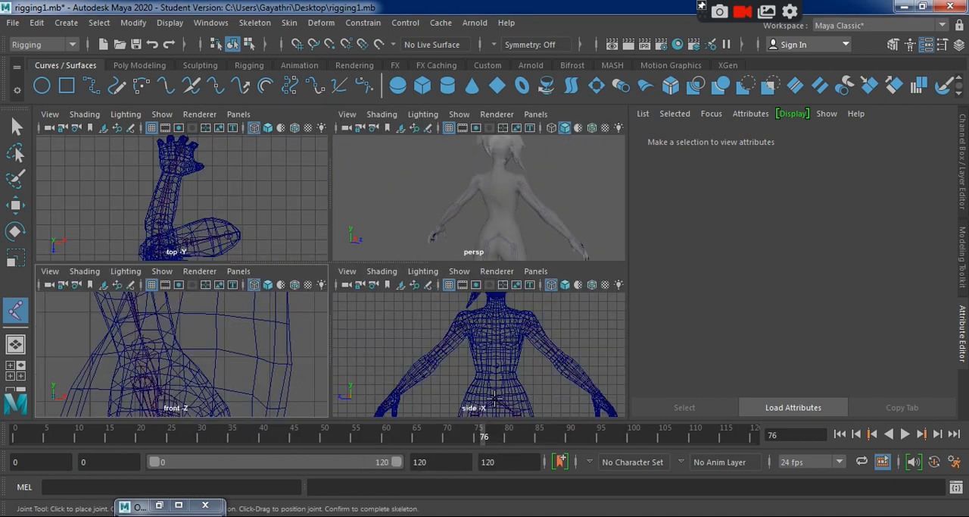
{"action": "key", "text": "space"}
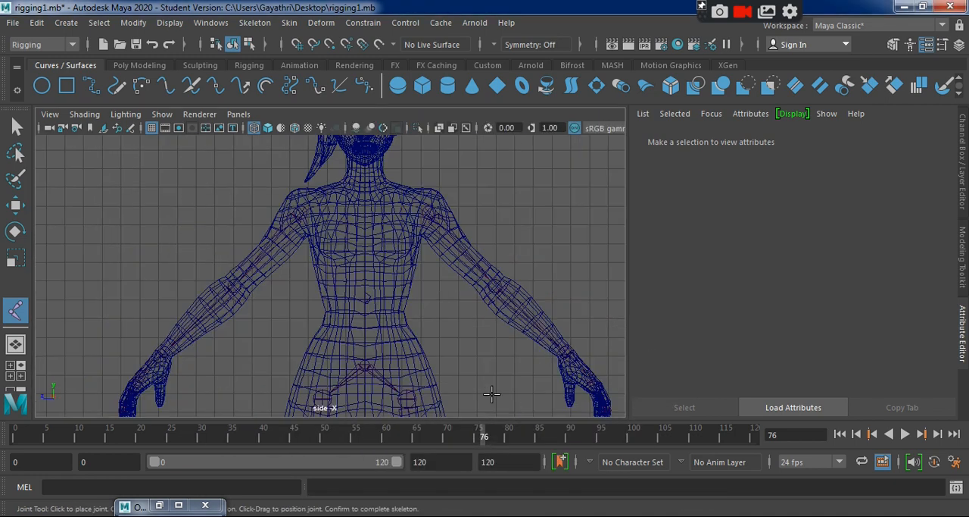
{"action": "left_click", "coordinate": [365, 366]}
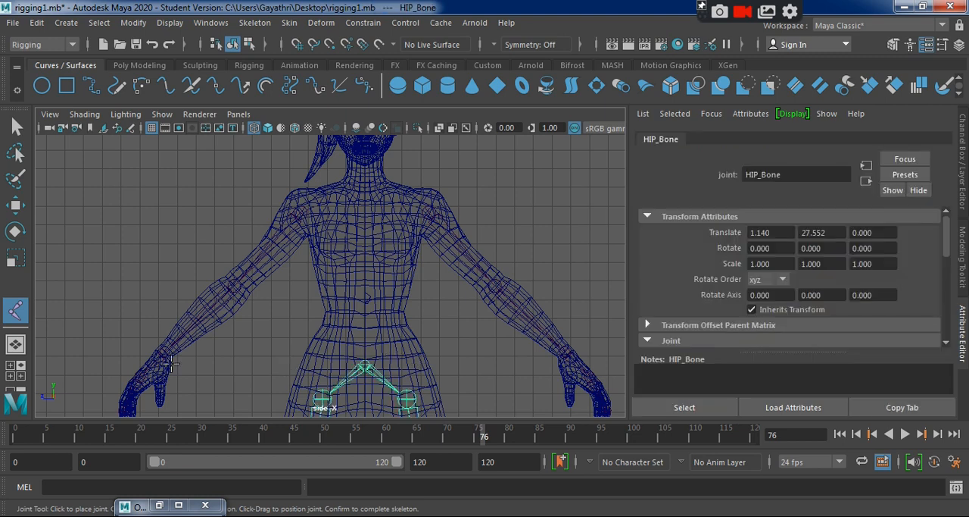
Place four spine joints in the front -Z view, from just above the hip up to the upper back at shoulder height.
{"action": "key", "text": "space"}
{"action": "key", "text": "space"}
{"action": "scroll", "coordinate": [420, 365], "scroll_direction": "down", "scroll_amount": 5}
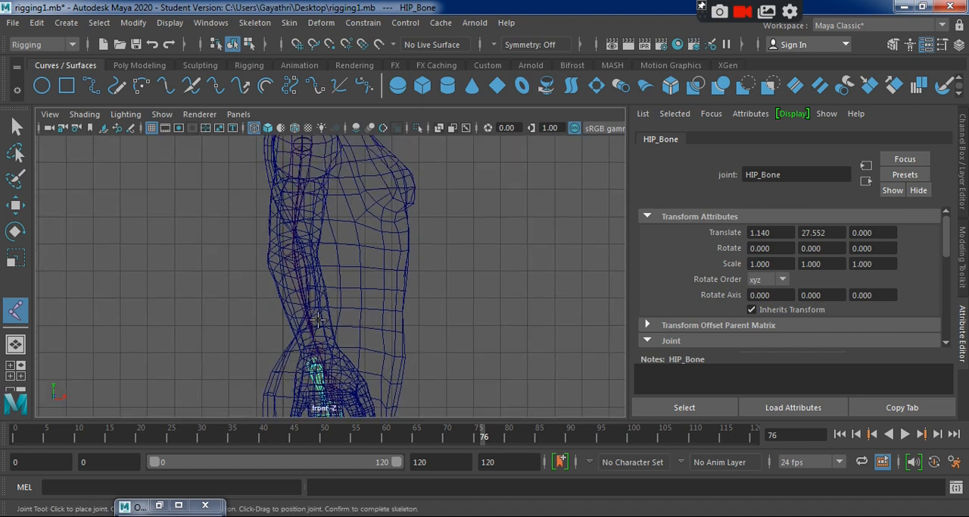
{"action": "left_click", "coordinate": [318, 319]}
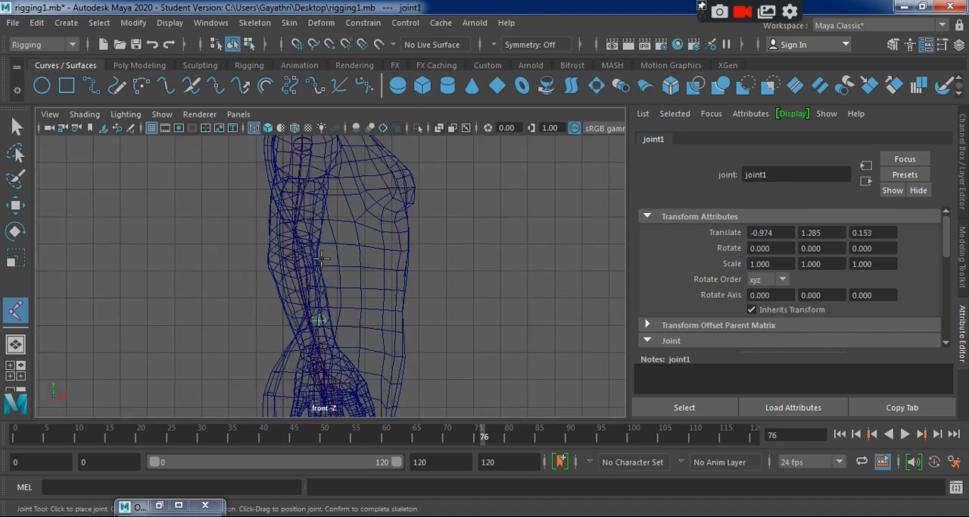
{"action": "left_click", "coordinate": [323, 257]}
{"action": "middle_click_drag", "start_coordinate": [323, 257], "coordinate": [335, 317], "text": "alt"}
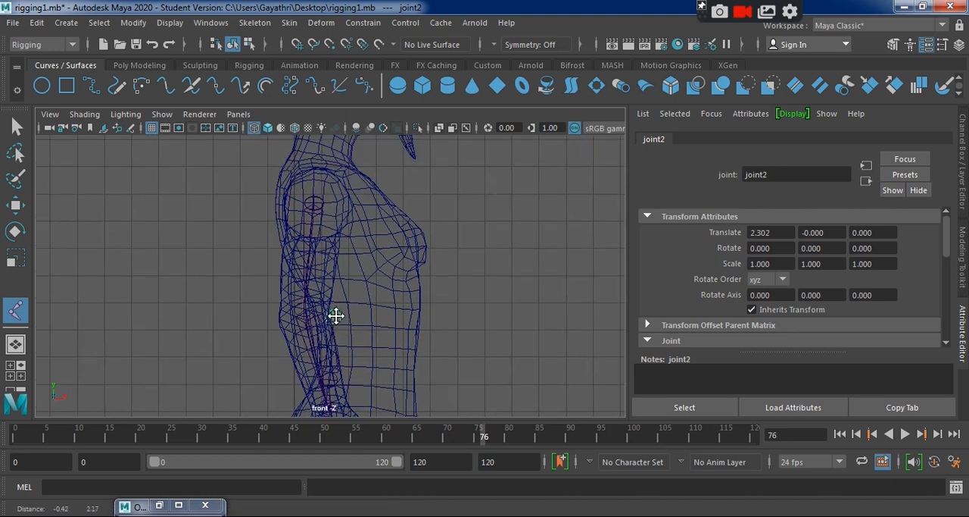
{"action": "left_click", "coordinate": [309, 253]}
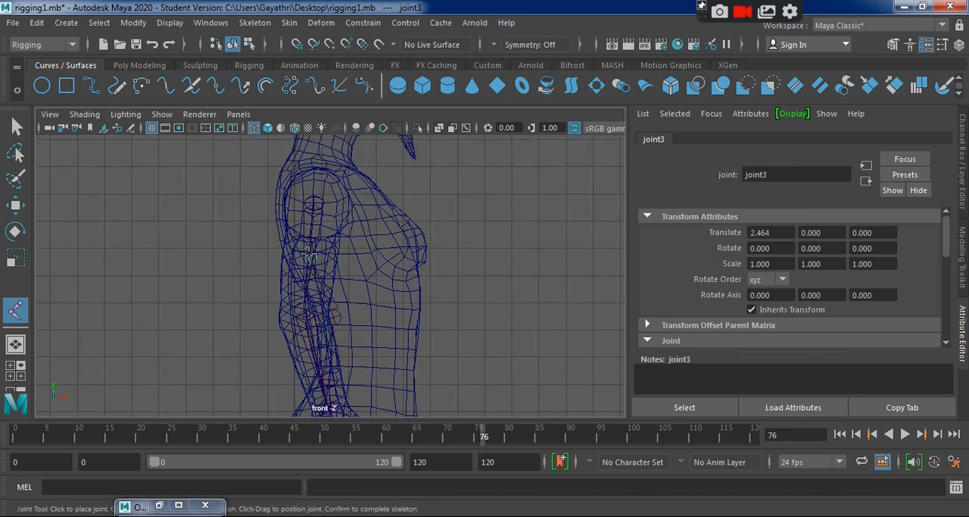
{"action": "left_click", "coordinate": [287, 187]}
{"action": "middle_click_drag", "start_coordinate": [287, 187], "coordinate": [284, 281], "text": "alt"}
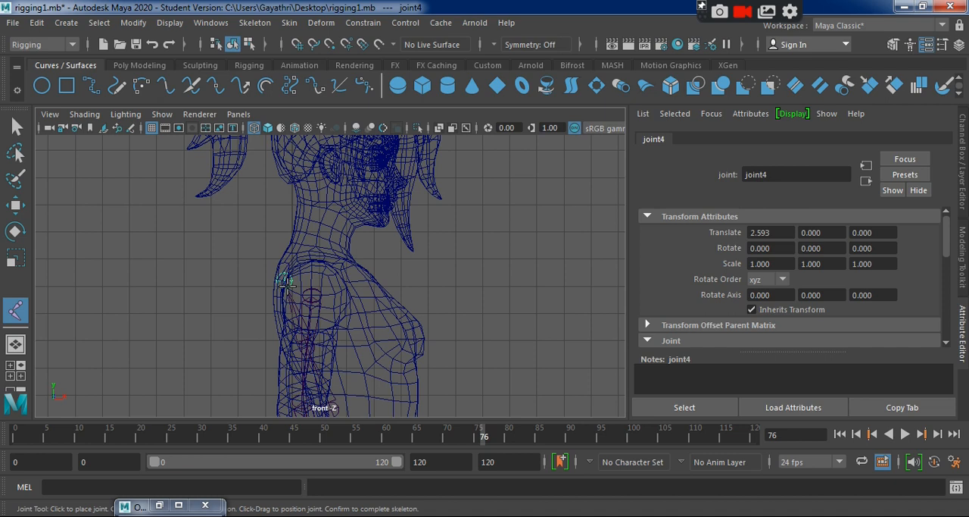
Continue the chain with four joints through the neck and head up to the crown, finishing the chain.
{"action": "left_click", "coordinate": [307, 234]}
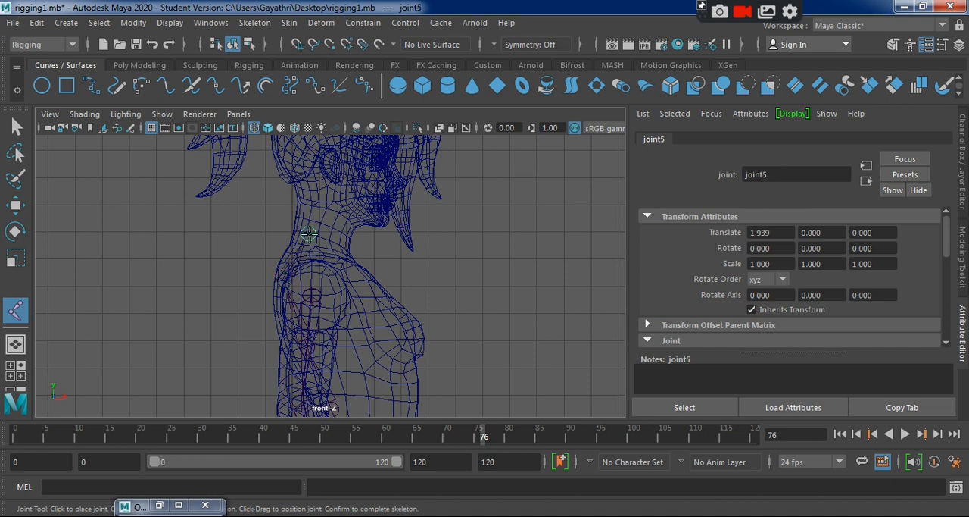
{"action": "middle_click_drag", "start_coordinate": [307, 234], "coordinate": [306, 269], "text": "alt"}
{"action": "left_click", "coordinate": [309, 233]}
{"action": "middle_click_drag", "start_coordinate": [309, 173], "coordinate": [301, 210], "text": "alt"}
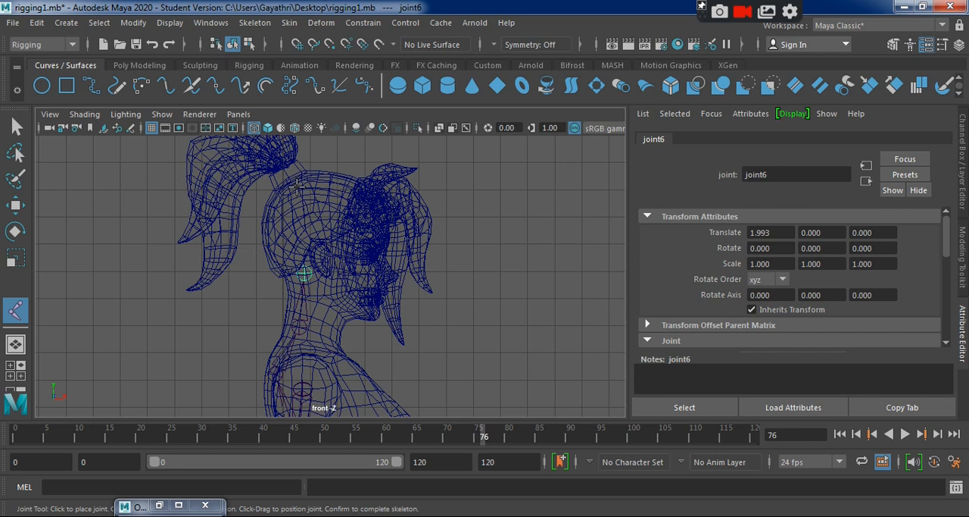
{"action": "left_click", "coordinate": [300, 214]}
{"action": "left_click", "coordinate": [291, 175]}
{"action": "key", "text": "w"}
Examine the whole spine chain on the body in the front -Z and perspective views.
{"action": "scroll", "coordinate": [429, 320], "scroll_direction": "down", "scroll_amount": 3}
{"action": "middle_click_drag", "start_coordinate": [429, 319], "coordinate": [436, 216], "text": "alt"}
{"action": "scroll", "coordinate": [421, 293], "scroll_direction": "down", "scroll_amount": 2}
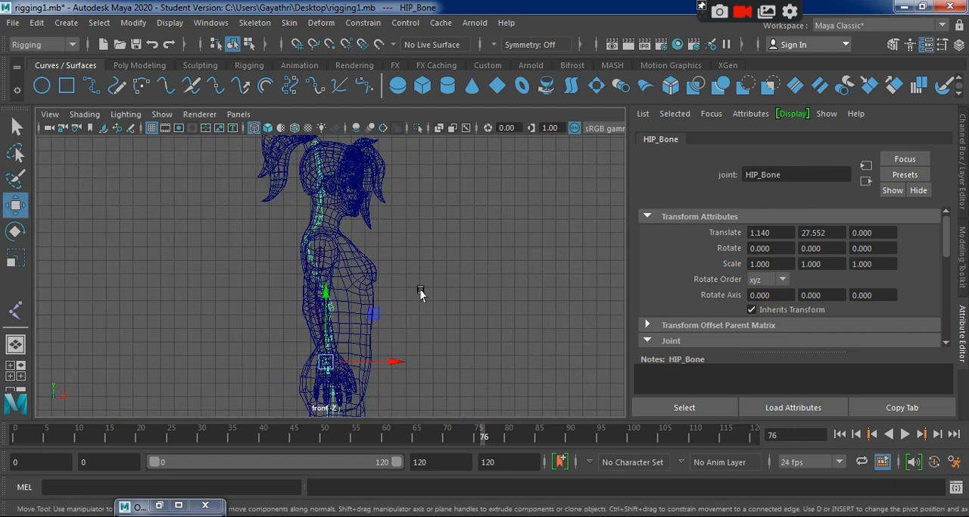
{"action": "left_click_drag", "start_coordinate": [421, 292], "coordinate": [465, 337], "text": "alt"}
{"action": "key", "text": "space"}
{"action": "key", "text": "space"}
{"action": "mouse_move", "coordinate": [522, 330]}
{"action": "left_mouse_down", "text": "alt"}
{"action": "mouse_move", "coordinate": [353, 316]}
{"action": "mouse_move", "coordinate": [273, 336]}
{"action": "mouse_move", "coordinate": [422, 344]}
{"action": "mouse_move", "coordinate": [508, 299]}
{"action": "mouse_move", "coordinate": [580, 329]}
{"action": "mouse_move", "coordinate": [418, 345]}
{"action": "mouse_move", "coordinate": [404, 331]}
{"action": "mouse_move", "coordinate": [526, 320]}
{"action": "mouse_move", "coordinate": [514, 333]}
{"action": "left_mouse_up", "text": "alt"}
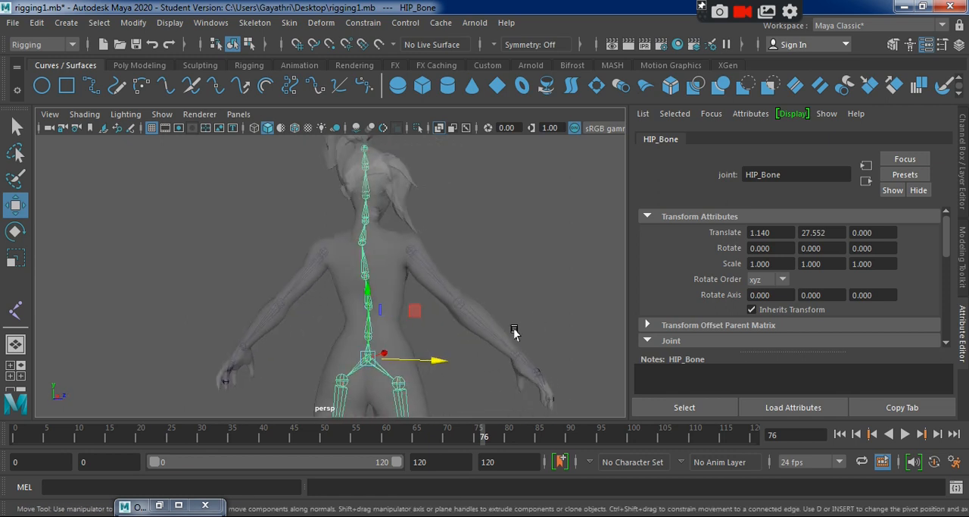
Move the upper-back joint (joint4) slightly forward in the front -Z view.
{"action": "key", "text": "space"}
{"action": "key", "text": "space"}
{"action": "key", "text": "space"}
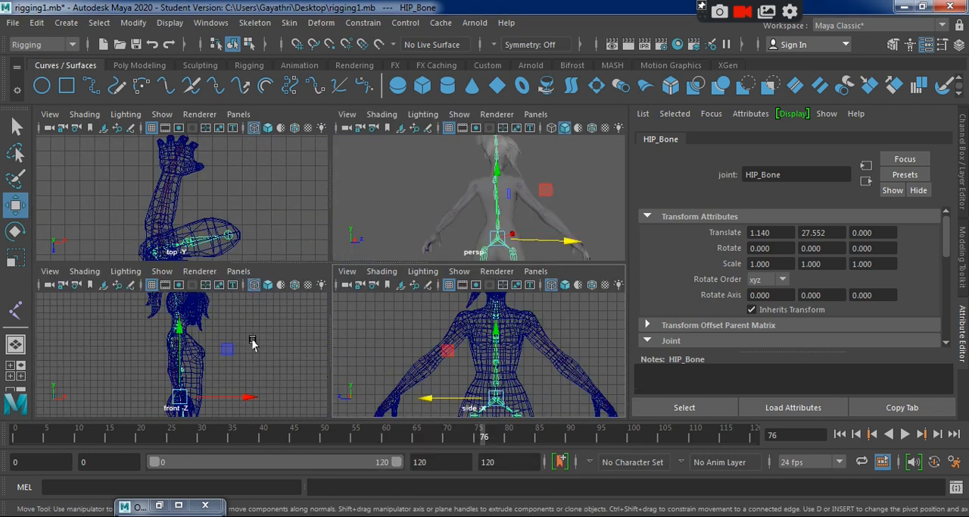
{"action": "key", "text": "space"}
{"action": "scroll", "coordinate": [434, 287], "scroll_direction": "up", "scroll_amount": 3}
{"action": "left_click", "coordinate": [434, 284]}
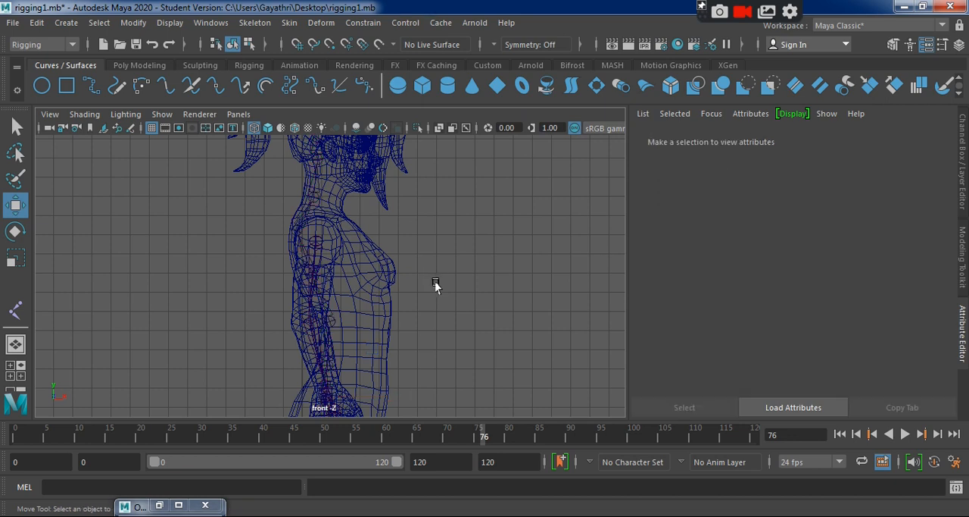
{"action": "middle_click_drag", "start_coordinate": [333, 264], "coordinate": [398, 287], "text": "alt"}
{"action": "scroll", "coordinate": [380, 241], "scroll_direction": "up", "scroll_amount": 3}
{"action": "left_click", "coordinate": [381, 239]}
{"action": "left_click_drag", "start_coordinate": [455, 234], "coordinate": [464, 237]}
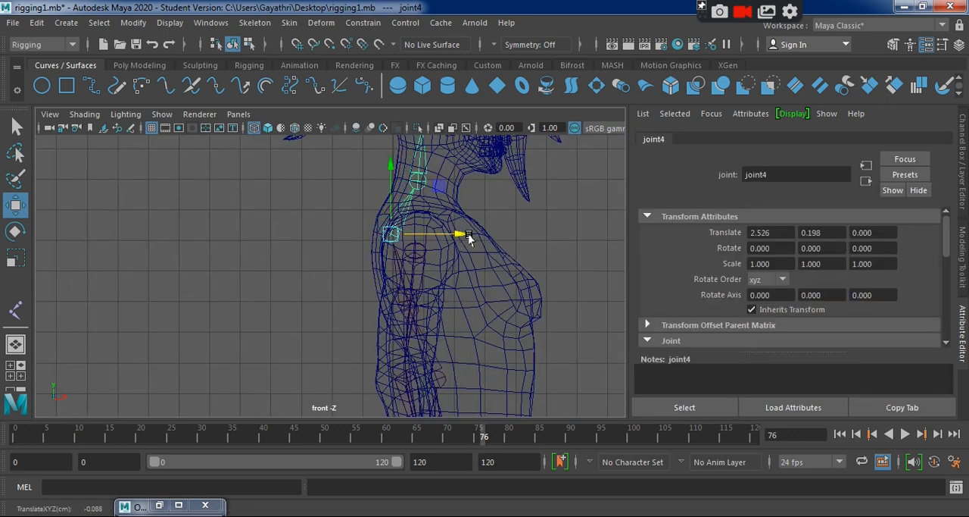
{"action": "middle_click_drag", "start_coordinate": [468, 233], "coordinate": [480, 383], "text": "alt"}
Shift the skull-base joint (joint6) slightly back and nudge the crown joint (joint8) slightly forward.
{"action": "left_click", "coordinate": [425, 210]}
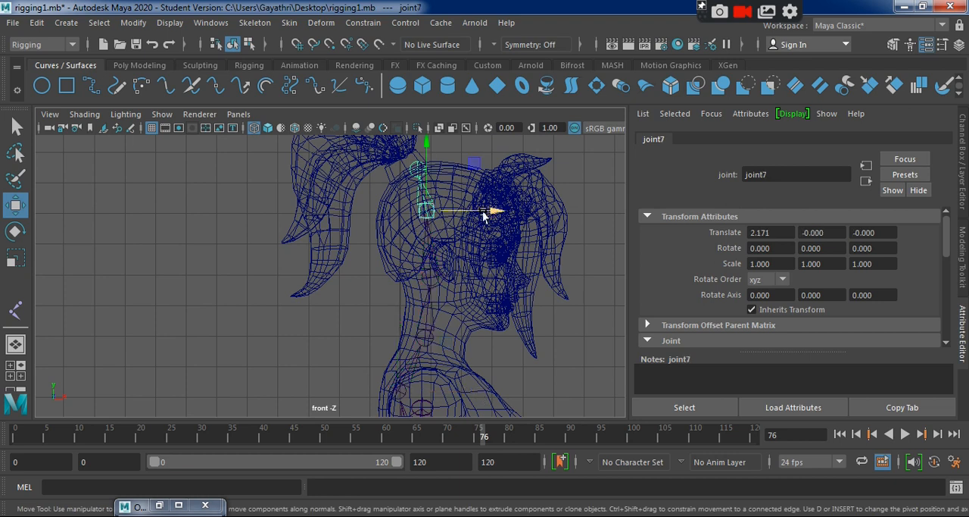
{"action": "left_click", "coordinate": [429, 274]}
{"action": "left_click_drag", "start_coordinate": [494, 278], "coordinate": [488, 282]}
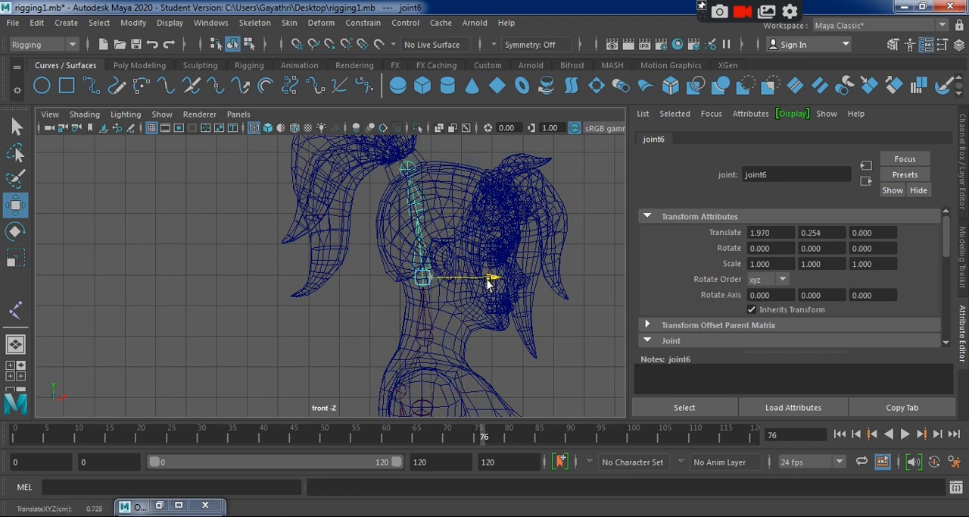
{"action": "left_click", "coordinate": [408, 169]}
{"action": "left_click_drag", "start_coordinate": [466, 169], "coordinate": [468, 169]}
Examine the adjusted spine and head chain in the perspective view with the HIP_Bone hierarchy selected.
{"action": "key", "text": "space"}
{"action": "key", "text": "space"}
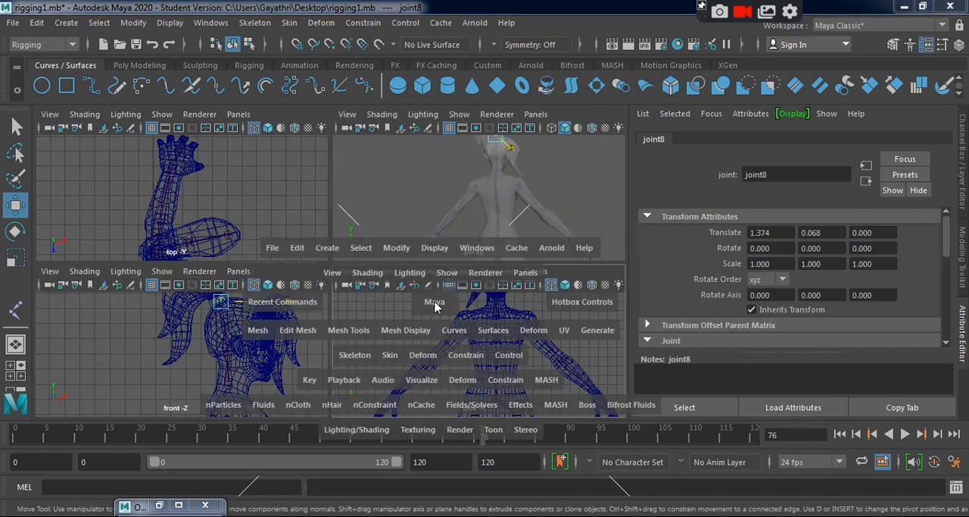
{"action": "key", "text": "space"}
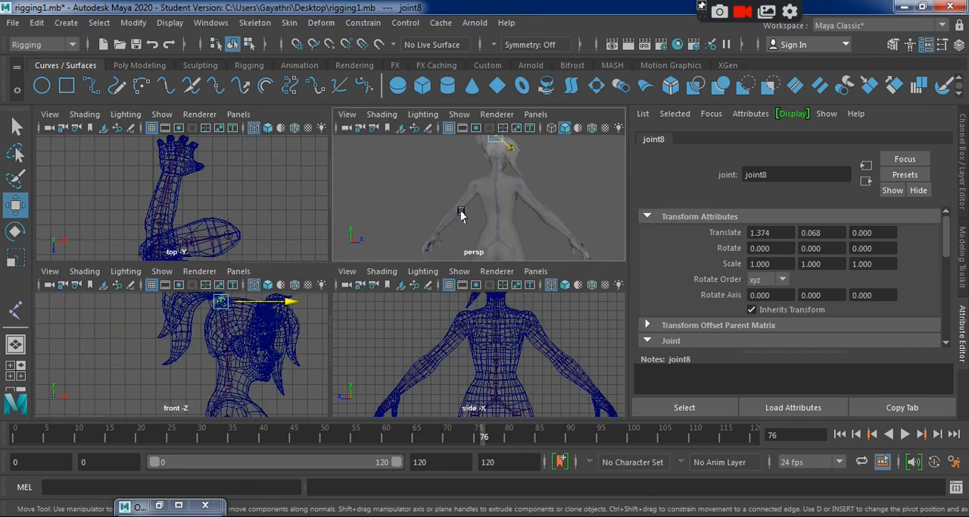
{"action": "key", "text": "space"}
{"action": "mouse_move", "coordinate": [437, 314]}
{"action": "left_mouse_down", "text": "alt"}
{"action": "mouse_move", "coordinate": [265, 300]}
{"action": "mouse_move", "coordinate": [357, 281]}
{"action": "mouse_move", "coordinate": [490, 290]}
{"action": "mouse_move", "coordinate": [532, 329]}
{"action": "left_mouse_up", "text": "alt"}
{"action": "scroll", "coordinate": [287, 390], "scroll_direction": "up", "scroll_amount": 3}
{"action": "left_click_drag", "start_coordinate": [288, 390], "coordinate": [322, 390], "text": "alt"}
{"action": "left_click", "coordinate": [319, 381]}
{"action": "scroll", "coordinate": [346, 353], "scroll_direction": "down", "scroll_amount": 2}
{"action": "left_click_drag", "start_coordinate": [346, 353], "coordinate": [186, 342], "text": "alt"}
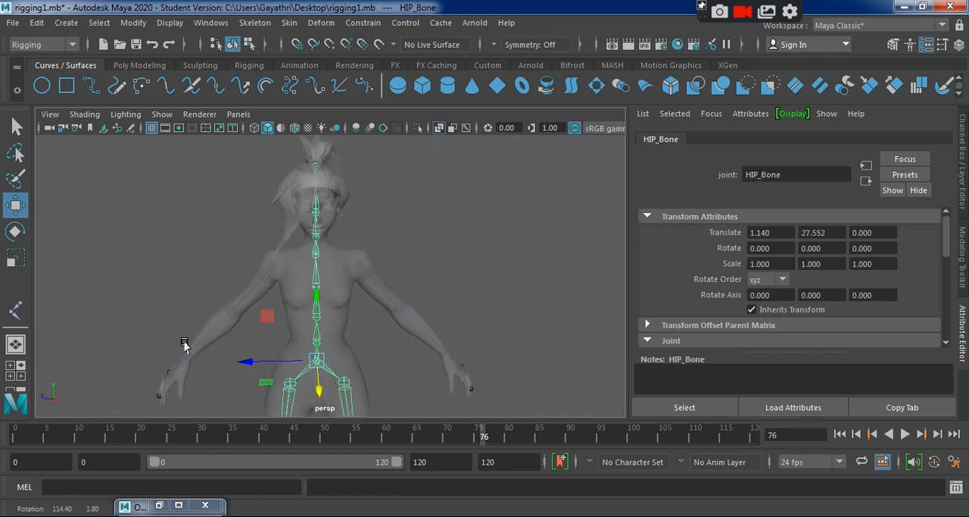
Inspect the gap between the upper spine and both shoulder joints from several angles, then deselect everything.
{"action": "key", "text": "space"}
{"action": "scroll", "coordinate": [484, 273], "scroll_direction": "up", "scroll_amount": 3}
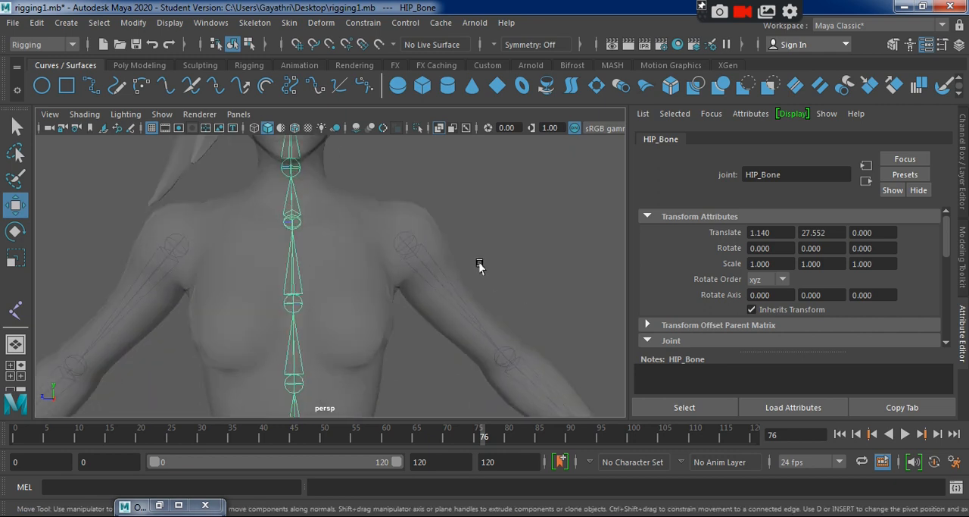
{"action": "scroll", "coordinate": [500, 291], "scroll_direction": "up", "scroll_amount": 3}
{"action": "left_click_drag", "start_coordinate": [489, 329], "coordinate": [419, 310], "text": "alt"}
{"action": "middle_click_drag", "start_coordinate": [420, 310], "coordinate": [519, 348], "text": "alt"}
{"action": "right_click_drag", "start_coordinate": [519, 349], "coordinate": [404, 294], "text": "alt"}
{"action": "left_click_drag", "start_coordinate": [404, 294], "coordinate": [366, 283], "text": "alt"}
{"action": "right_click_drag", "start_coordinate": [365, 283], "coordinate": [490, 346], "text": "alt"}
{"action": "left_click", "coordinate": [509, 278]}
Place a single collar joint between the neck base and shoulder in the side view, at about Y 36.715, Z 1.709.
{"action": "key", "text": "space"}
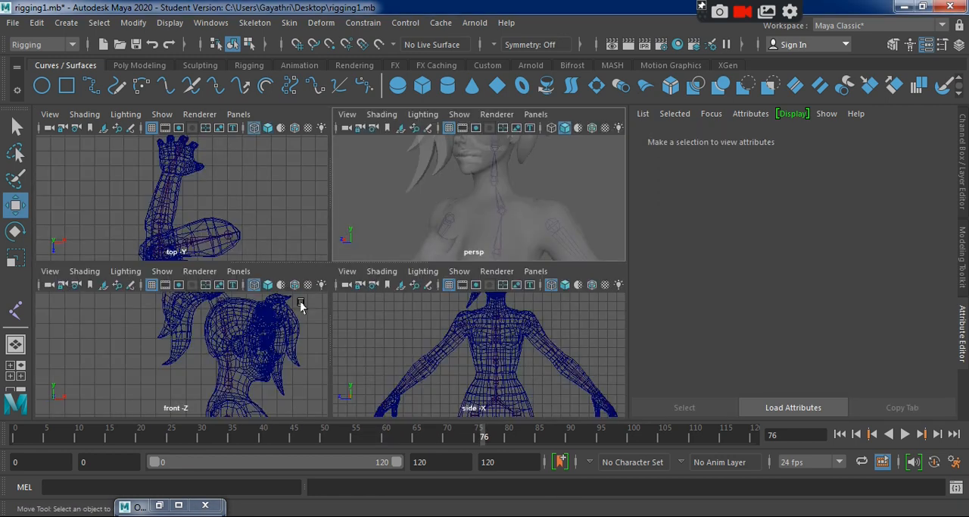
{"action": "key", "text": "space"}
{"action": "scroll", "coordinate": [404, 321], "scroll_direction": "up", "scroll_amount": 3}
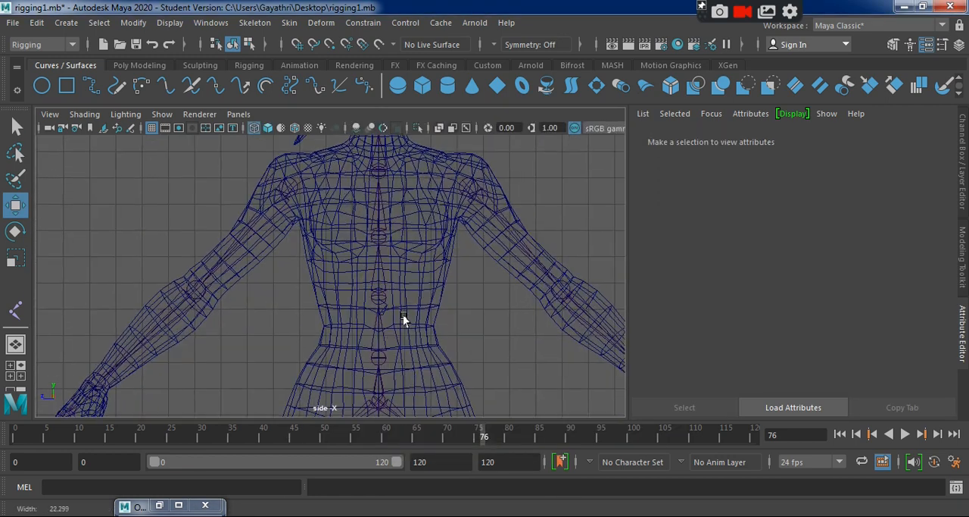
{"action": "middle_click_drag", "start_coordinate": [404, 320], "coordinate": [417, 374], "text": "alt"}
{"action": "left_click", "coordinate": [15, 309]}
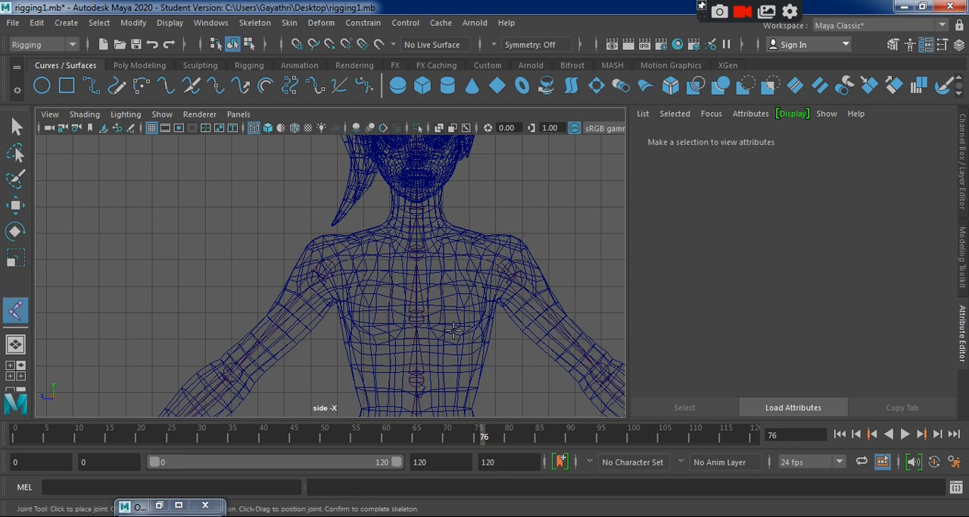
{"action": "scroll", "coordinate": [423, 307], "scroll_direction": "up", "scroll_amount": 2}
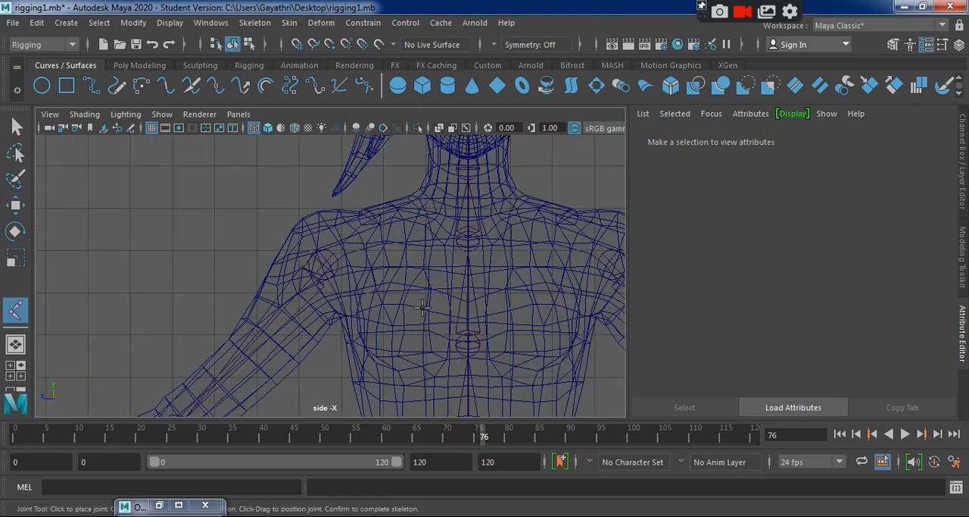
{"action": "left_click", "coordinate": [394, 218]}
{"action": "key", "text": "w"}
Move the collar joint forward into the body using the front -Z and top views, to about Translate X 1.731.
{"action": "key", "text": "space"}
{"action": "key", "text": "space"}
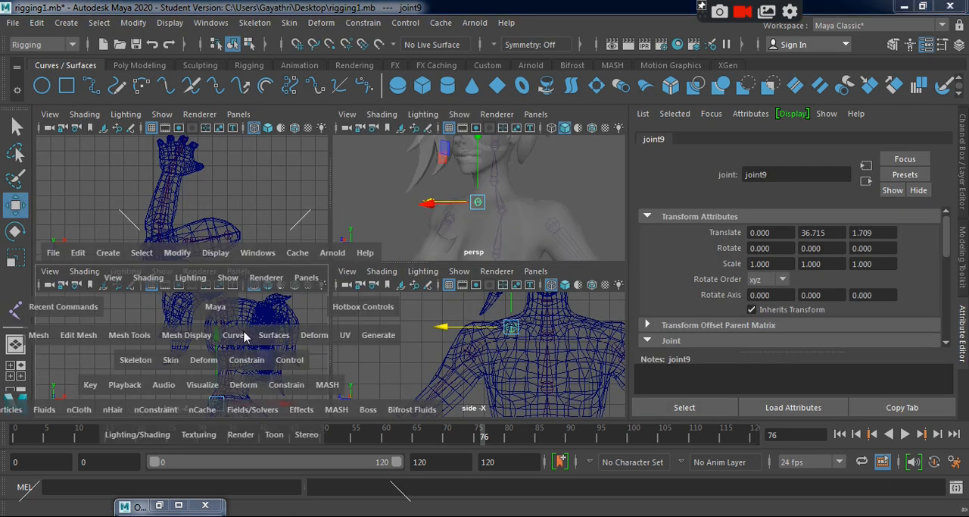
{"action": "middle_click_drag", "start_coordinate": [388, 365], "coordinate": [342, 264], "text": "alt"}
{"action": "left_click_drag", "start_coordinate": [420, 280], "coordinate": [477, 278]}
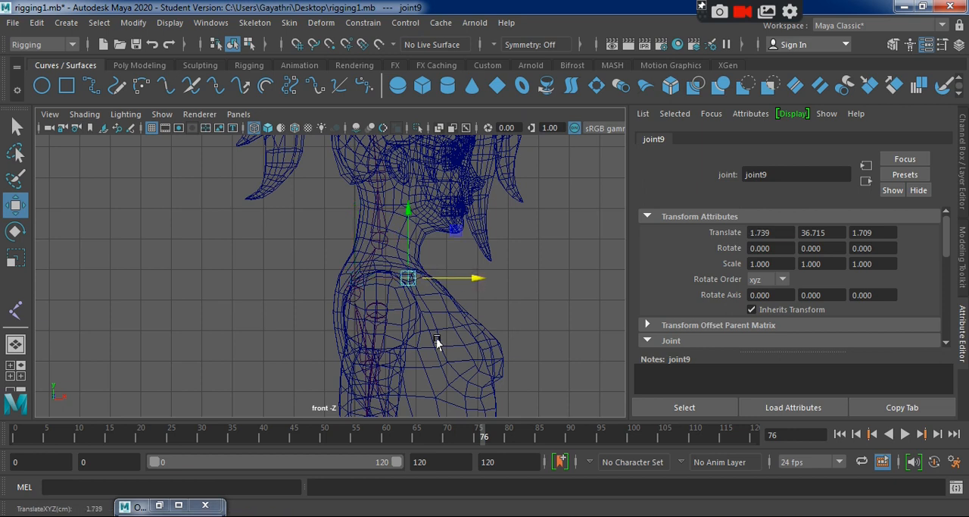
{"action": "key", "text": "space"}
{"action": "key", "text": "space"}
{"action": "scroll", "coordinate": [323, 202], "scroll_direction": "up", "scroll_amount": 4}
{"action": "key", "text": "f"}
{"action": "right_click_drag", "start_coordinate": [410, 359], "coordinate": [416, 333], "text": "alt"}
{"action": "left_click_drag", "start_coordinate": [402, 274], "coordinate": [400, 277]}
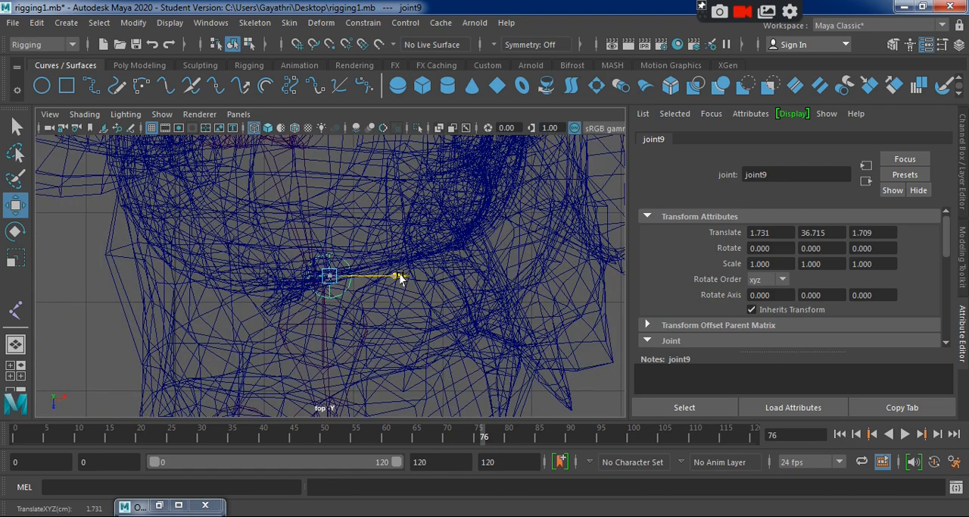
Check the collar joint in the perspective view and shift it back to about Translate X 1.560.
{"action": "key", "text": "space"}
{"action": "key", "text": "space"}
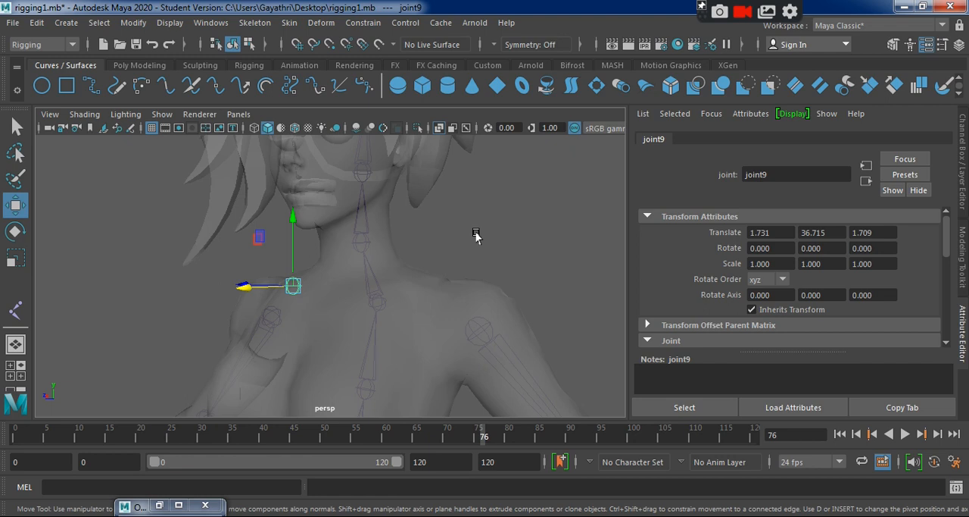
{"action": "left_click_drag", "start_coordinate": [376, 286], "coordinate": [489, 303], "text": "alt"}
{"action": "key", "text": "f"}
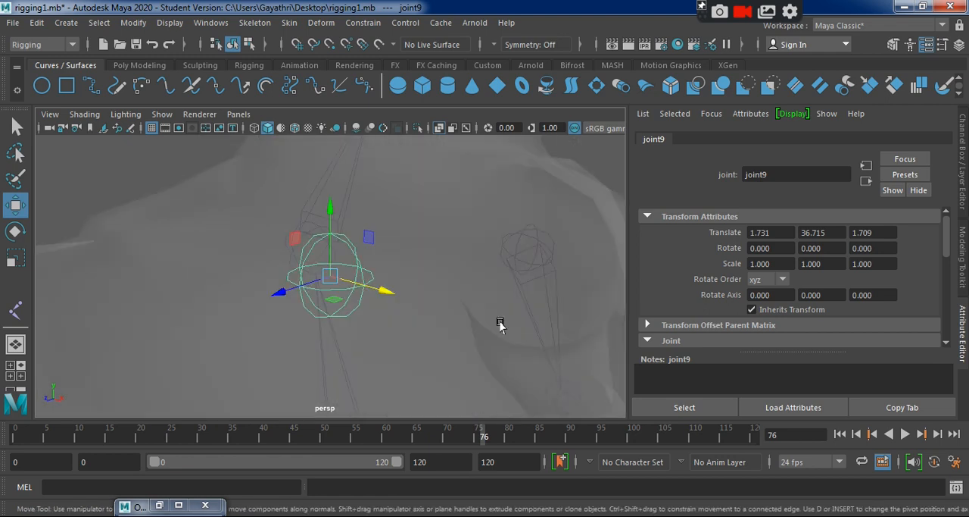
{"action": "left_click_drag", "start_coordinate": [516, 334], "coordinate": [329, 328], "text": "alt"}
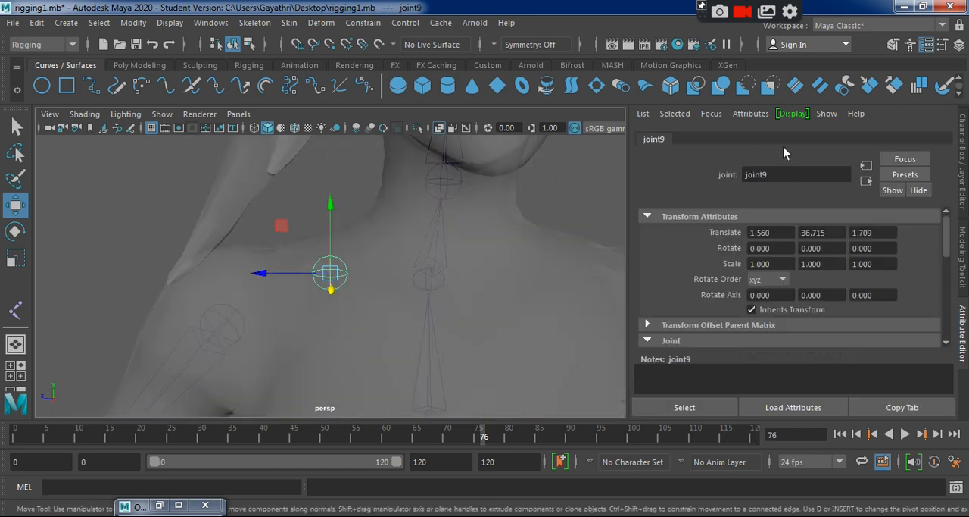
Rename the collar joint as R_COLLER.
{"action": "left_click", "coordinate": [783, 175]}
{"action": "type", "text": "R_COLLER"}
{"action": "key", "text": "Return"}
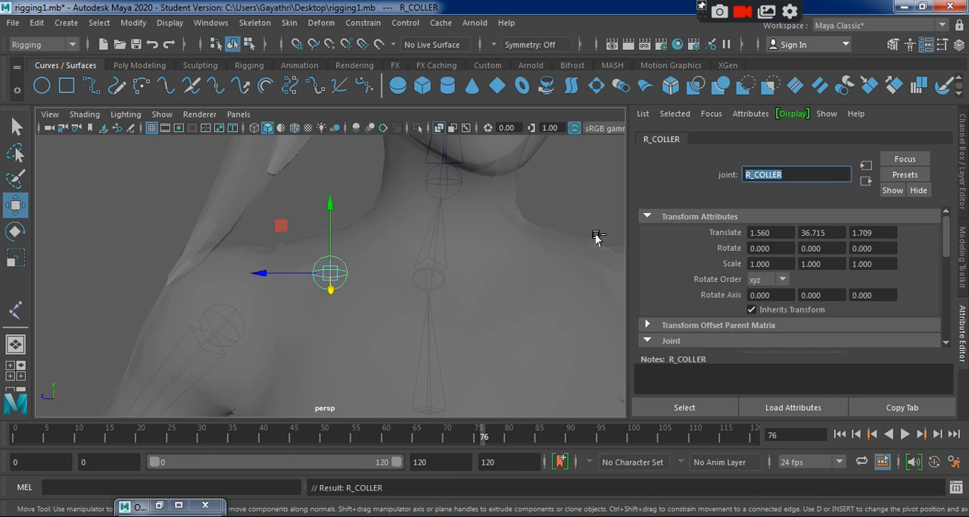
Select the R_COLLER joint in the side view and show its transform values in the Channel Box.
{"action": "key", "text": "BackSpace"}
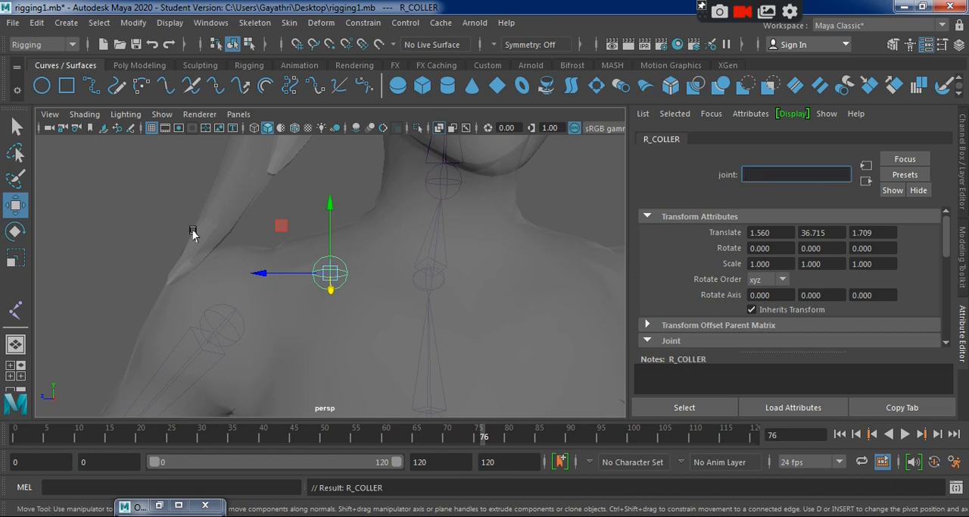
{"action": "left_click", "coordinate": [192, 233]}
{"action": "key", "text": "space"}
{"action": "key", "text": "space"}
{"action": "key", "text": "space"}
{"action": "key", "text": "space"}
{"action": "key", "text": "space"}
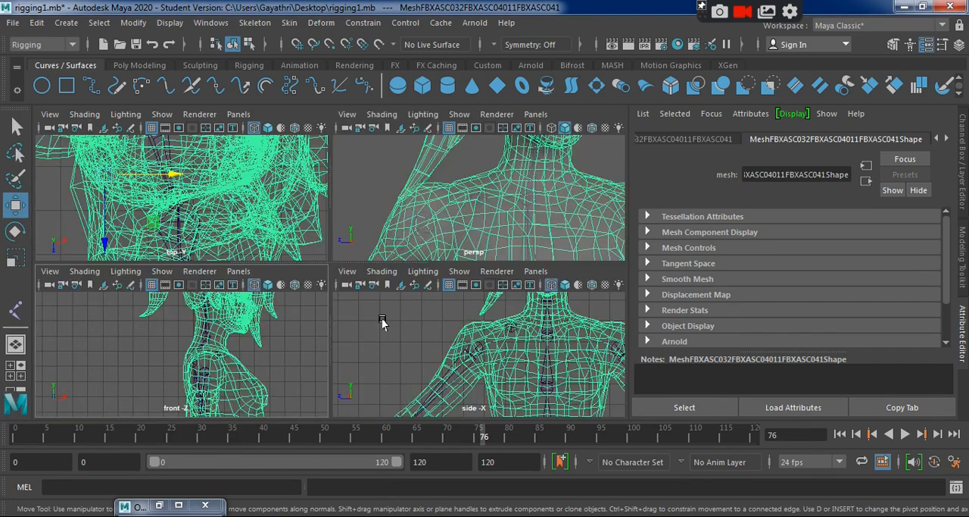
{"action": "key", "text": "space"}
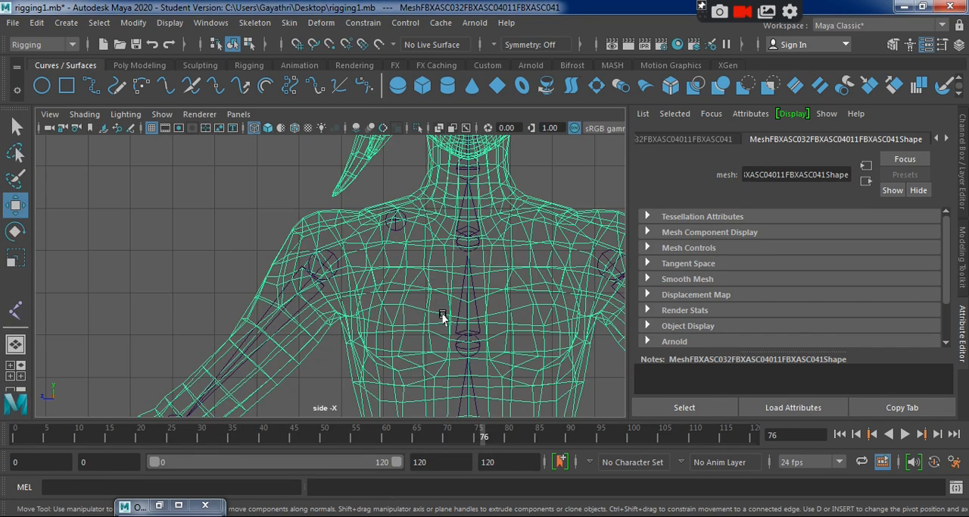
{"action": "left_click", "coordinate": [399, 221]}
{"action": "middle_click_drag", "start_coordinate": [417, 185], "coordinate": [331, 237], "text": "alt"}
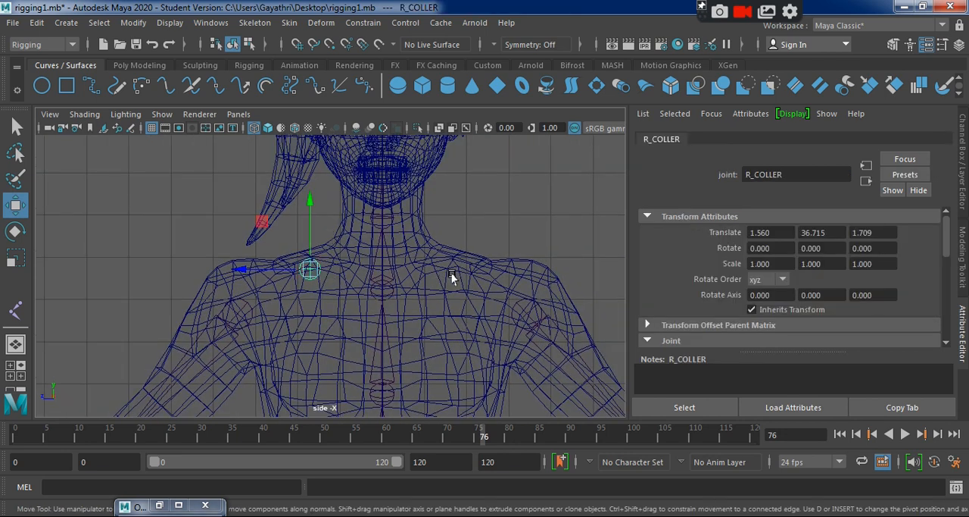
{"action": "key", "text": "ctrl+a"}
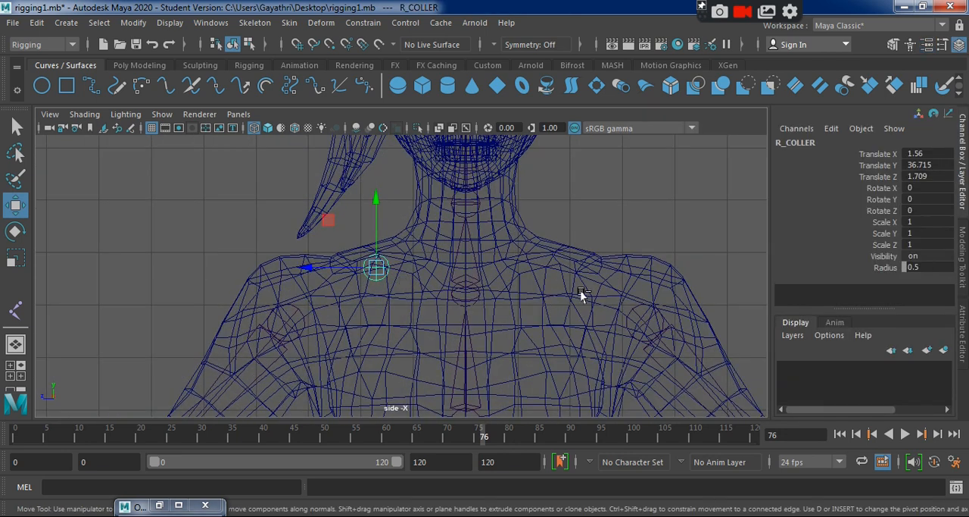
{"action": "left_click_drag", "start_coordinate": [312, 266], "coordinate": [313, 266]}
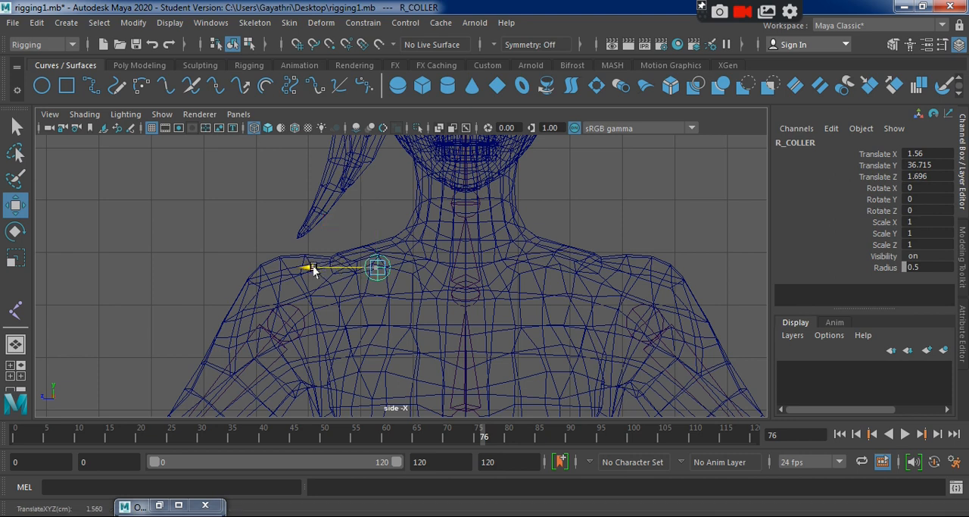
{"action": "key", "text": "ctrl+z"}
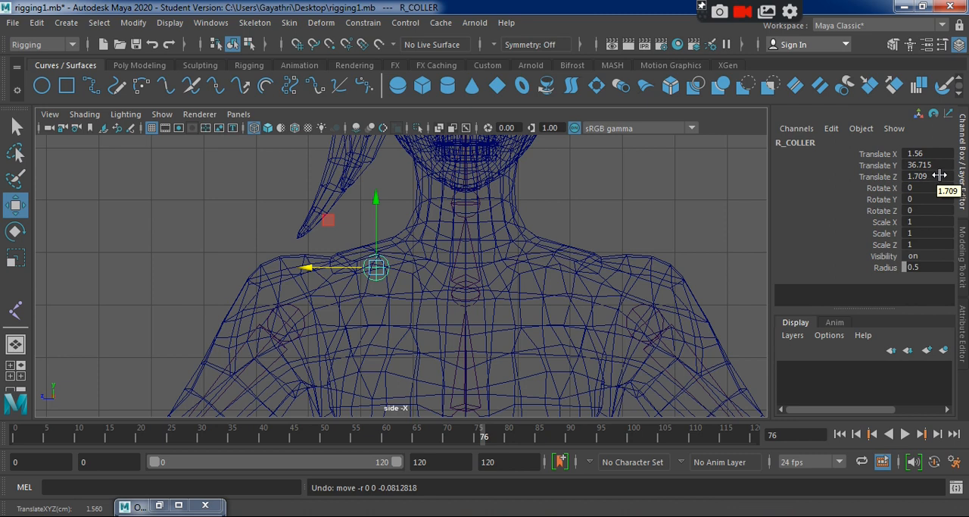
{"action": "left_click", "coordinate": [939, 175]}
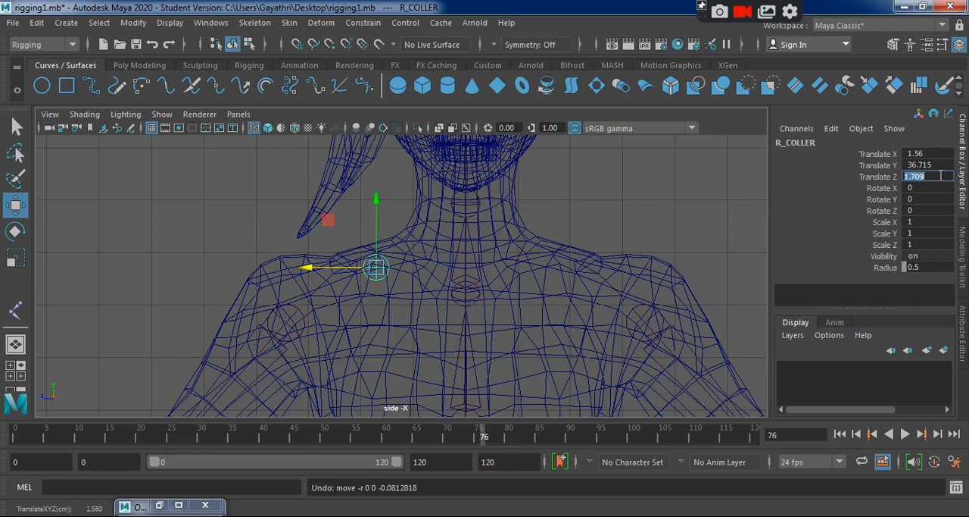
{"action": "left_click", "coordinate": [369, 206]}
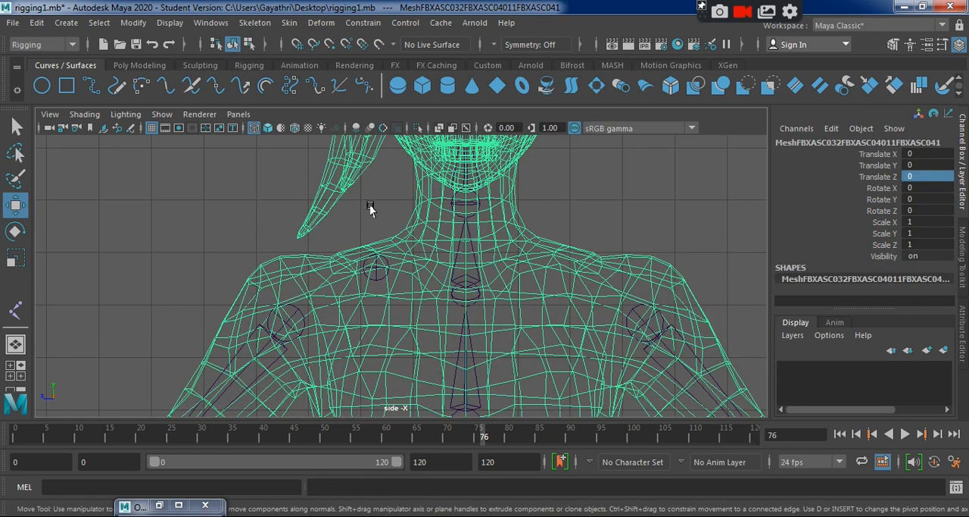
Duplicate R_COLLER and set the copy's Translate Z to -1.709 to mirror it onto the opposite shoulder.
{"action": "left_click", "coordinate": [371, 270]}
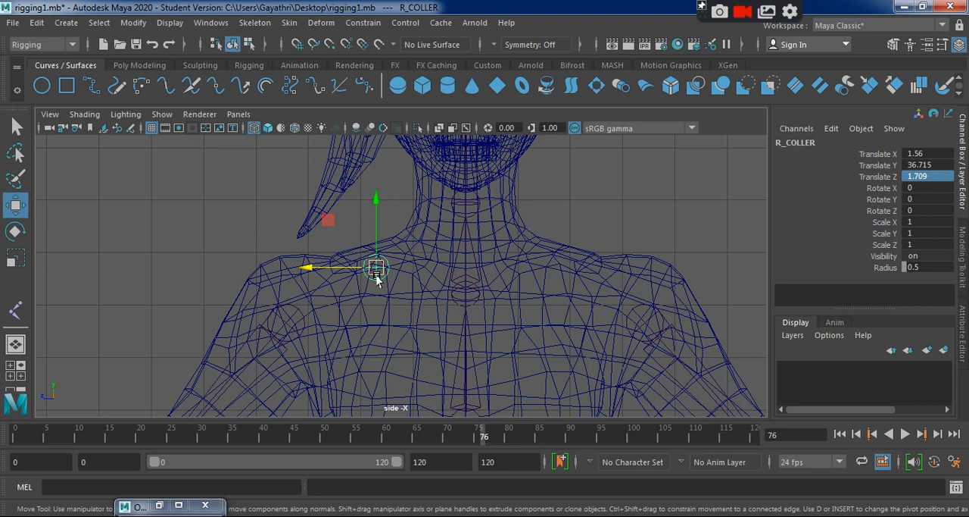
{"action": "key", "text": "ctrl+d"}
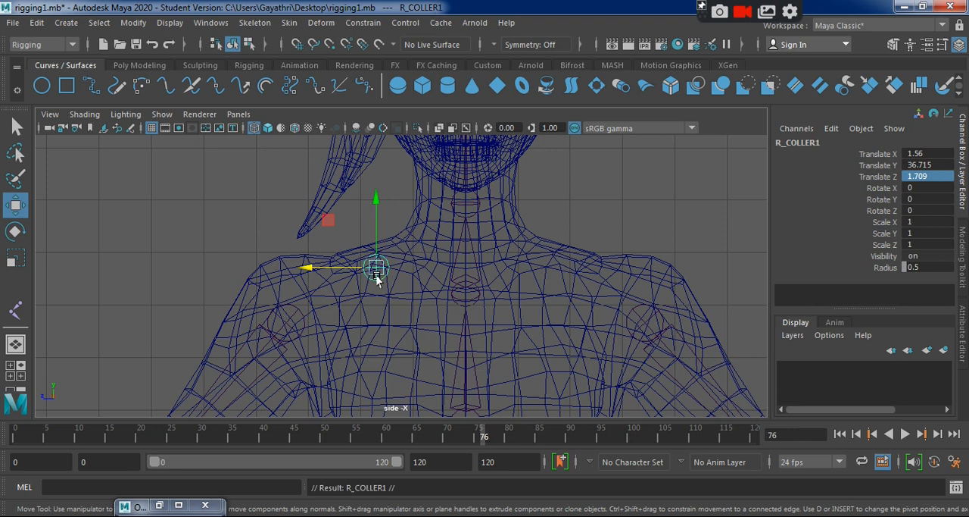
{"action": "left_click", "coordinate": [911, 177]}
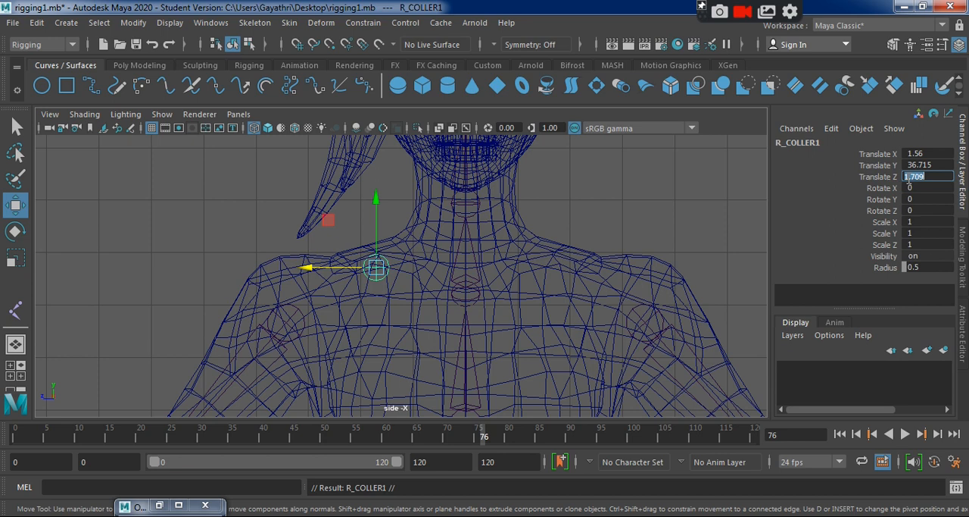
{"action": "type", "text": "-"}
{"action": "key", "text": "Return"}
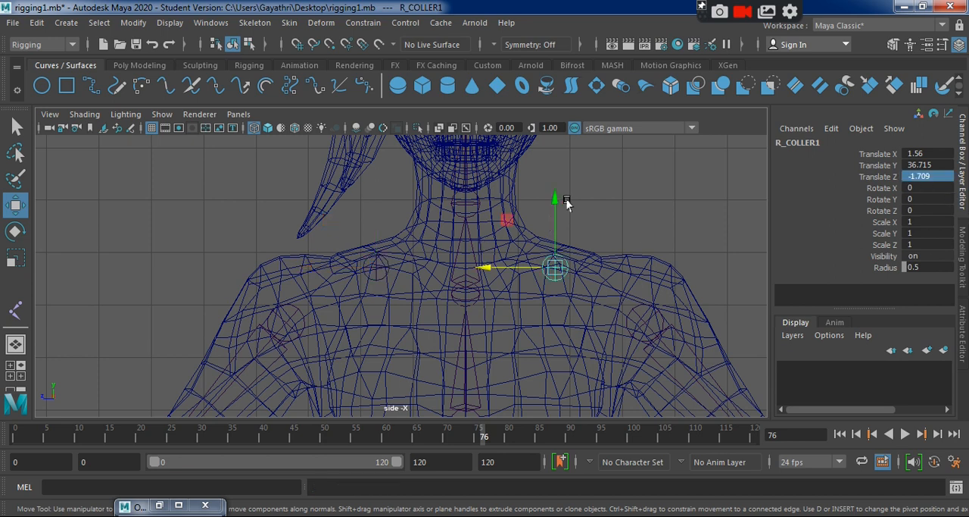
{"action": "left_click", "coordinate": [592, 209]}
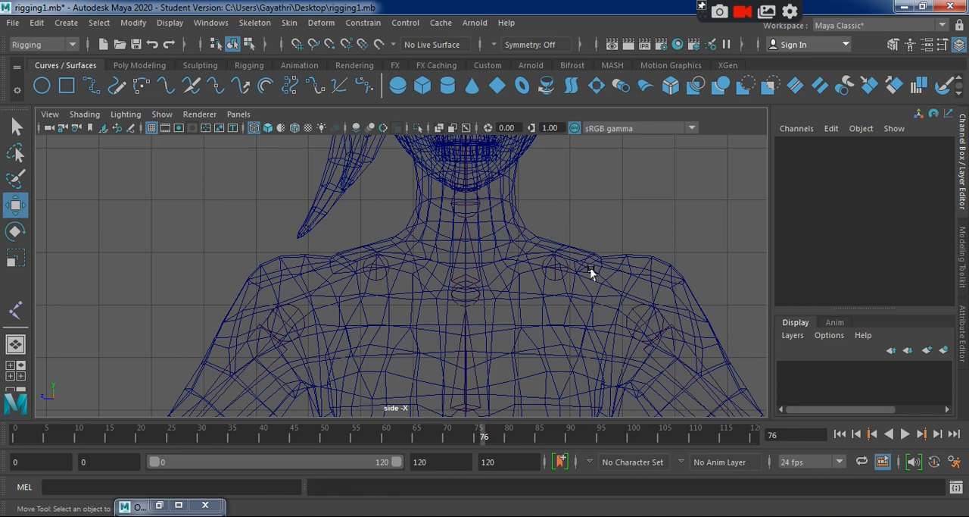
{"action": "left_click", "coordinate": [560, 274]}
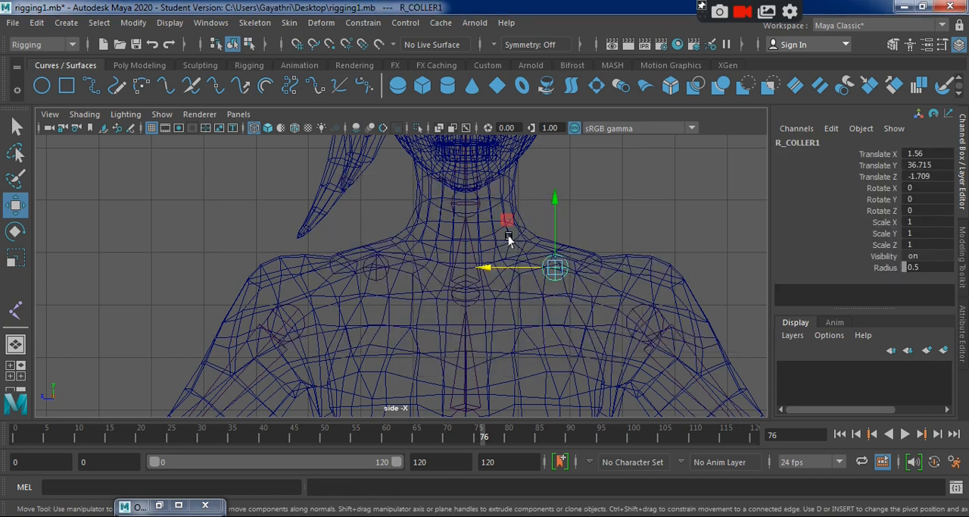
Examine the placement of both collar joints from several angles in the perspective view.
{"action": "key", "text": "space"}
{"action": "key", "text": "space"}
{"action": "left_click_drag", "start_coordinate": [609, 293], "coordinate": [742, 288], "text": "alt"}
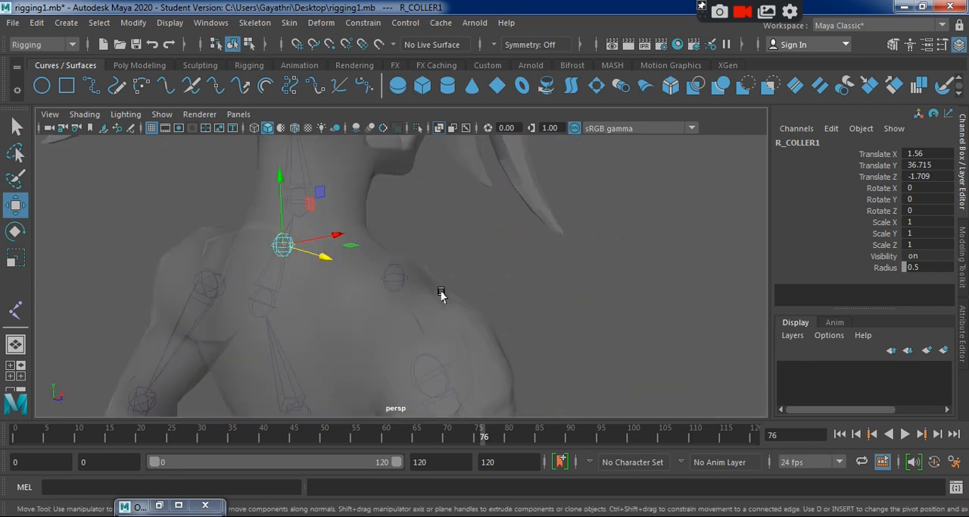
{"action": "left_click_drag", "start_coordinate": [442, 294], "coordinate": [275, 303], "text": "alt"}
{"action": "left_click_drag", "start_coordinate": [293, 346], "coordinate": [223, 336], "text": "alt"}
{"action": "left_click", "coordinate": [392, 285]}
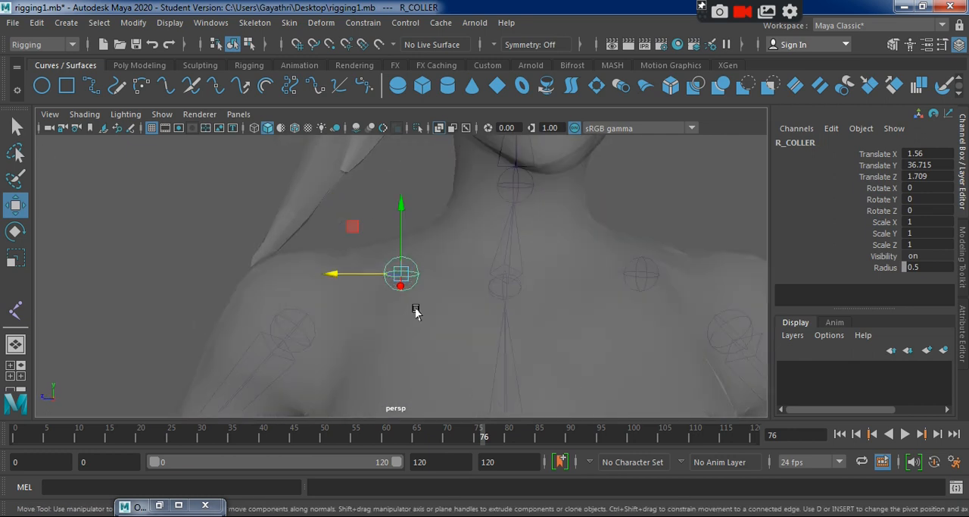
{"action": "left_click_drag", "start_coordinate": [413, 309], "coordinate": [454, 255], "text": "alt"}
{"action": "left_click_drag", "start_coordinate": [320, 329], "coordinate": [435, 338], "text": "alt"}
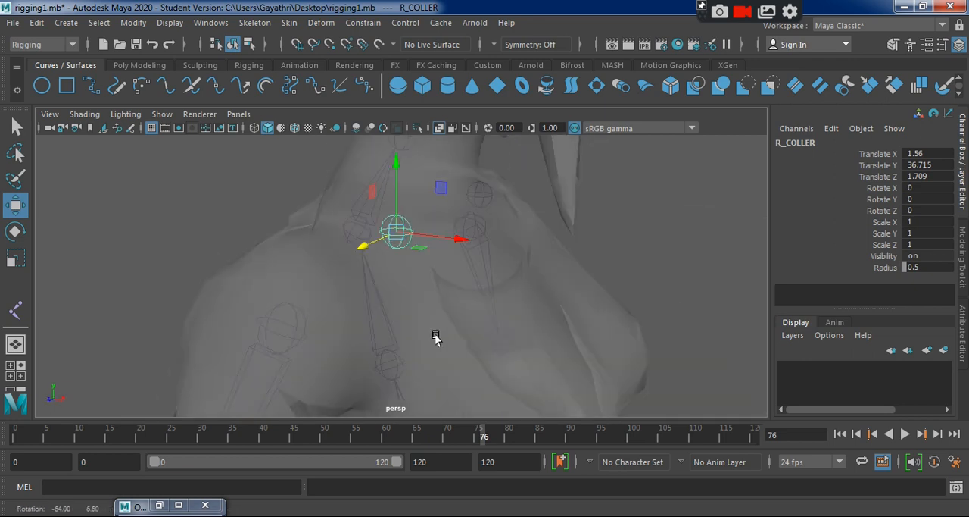
Inspect R_UPPER_ARM and R_COLLER in the perspective view and check the joint hierarchy in the Outliner.
{"action": "left_click", "coordinate": [293, 333]}
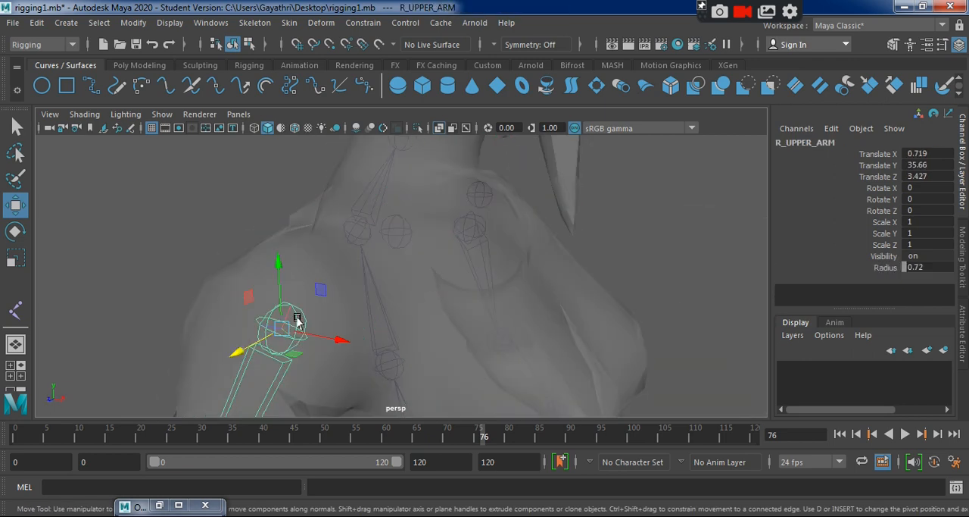
{"action": "left_click", "coordinate": [388, 236]}
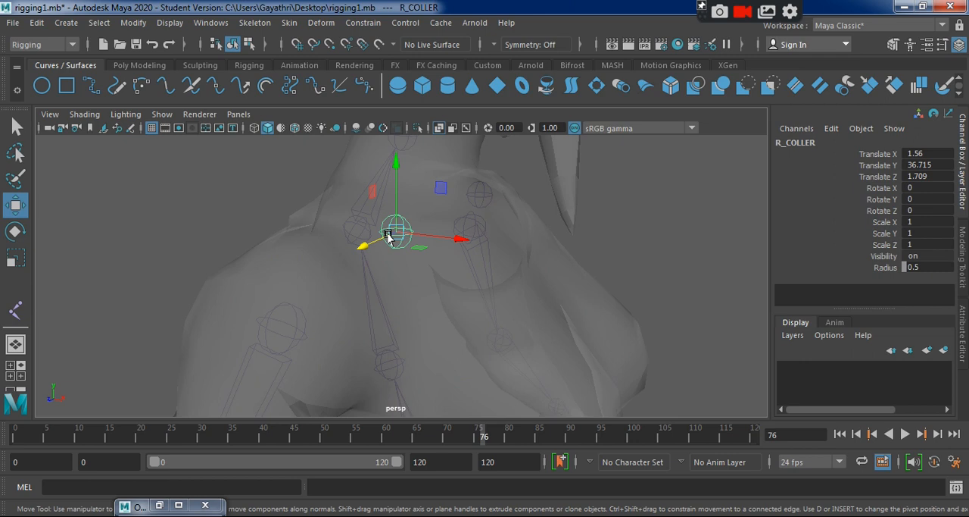
{"action": "left_click", "coordinate": [167, 501]}
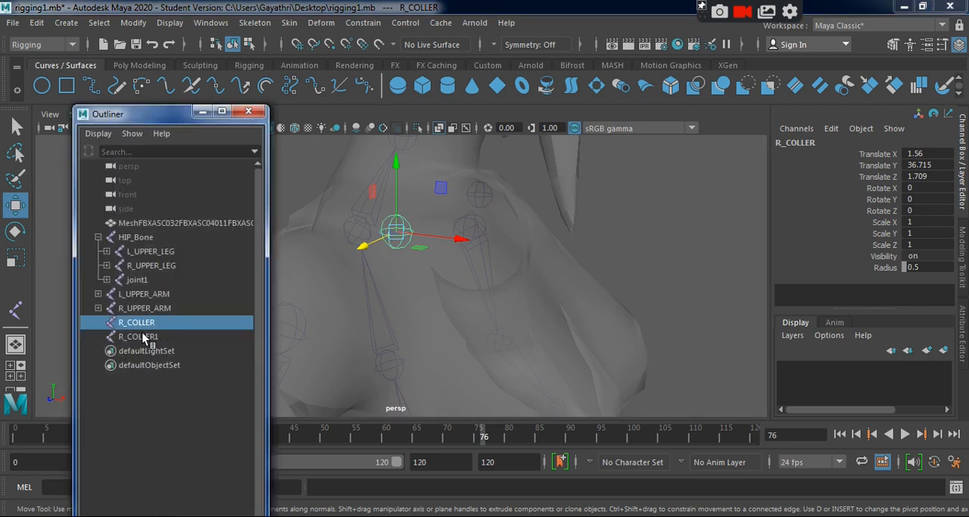
{"action": "left_click", "coordinate": [202, 111]}
{"action": "left_click_drag", "start_coordinate": [286, 236], "coordinate": [493, 327], "text": "alt"}
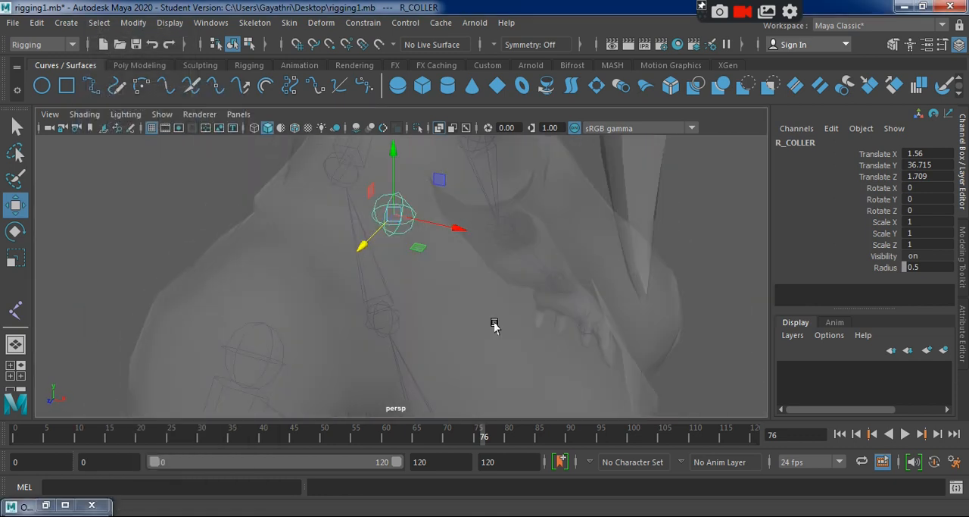
Try parenting R_UPPER_ARM under R_COLLER in the Outliner, and undo the parenting.
{"action": "left_click", "coordinate": [44, 506]}
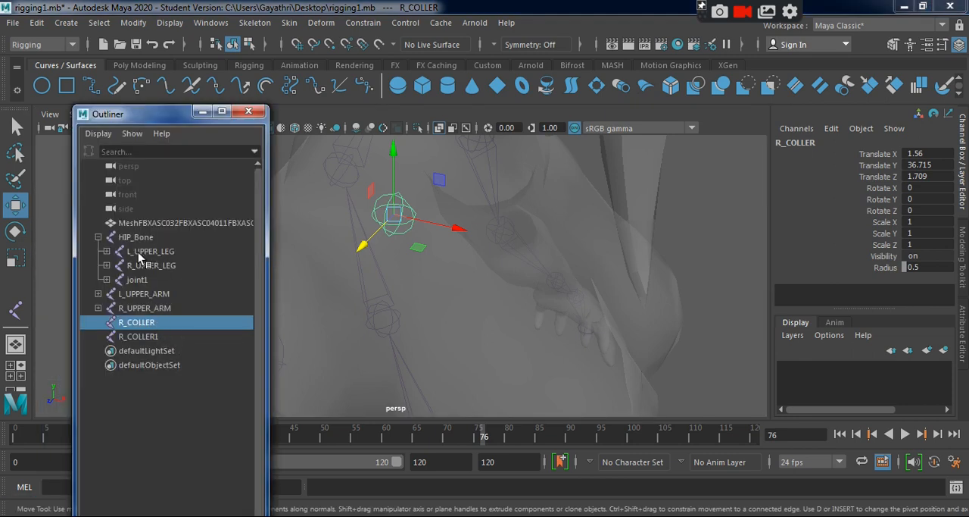
{"action": "left_click", "coordinate": [98, 237]}
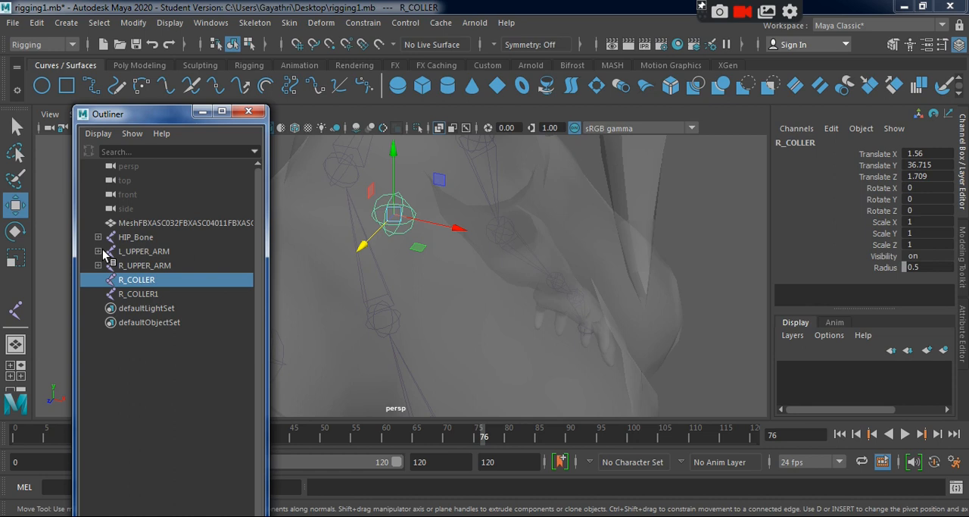
{"action": "left_click", "coordinate": [140, 265]}
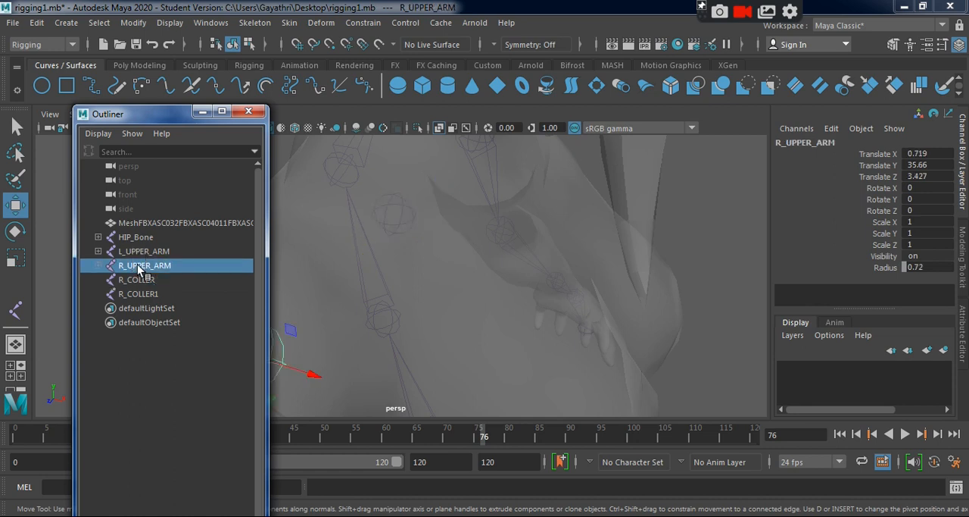
{"action": "middle_click_drag", "start_coordinate": [145, 265], "coordinate": [159, 278]}
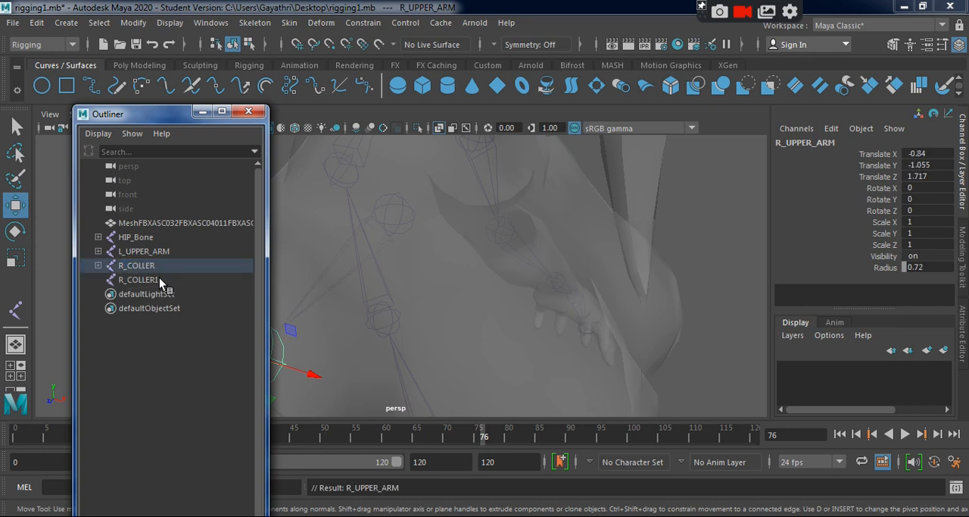
{"action": "left_click_drag", "start_coordinate": [467, 328], "coordinate": [374, 314], "text": "alt"}
{"action": "key", "text": "ctrl+z"}
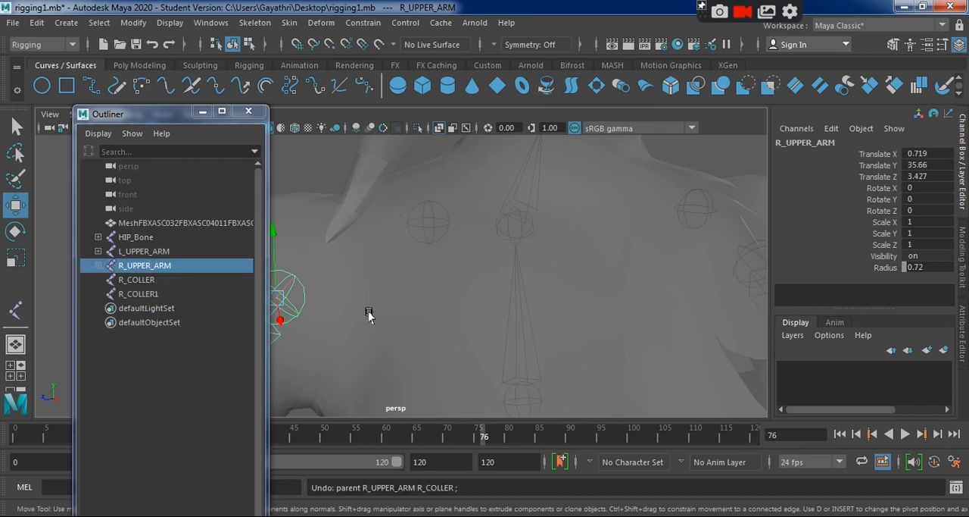
Select R_UPPER_ARM and R_COLLER in the perspective view and parent the upper arm to the collar joint.
{"action": "left_click", "coordinate": [202, 111]}
{"action": "left_click_drag", "start_coordinate": [227, 232], "coordinate": [303, 284], "text": "alt"}
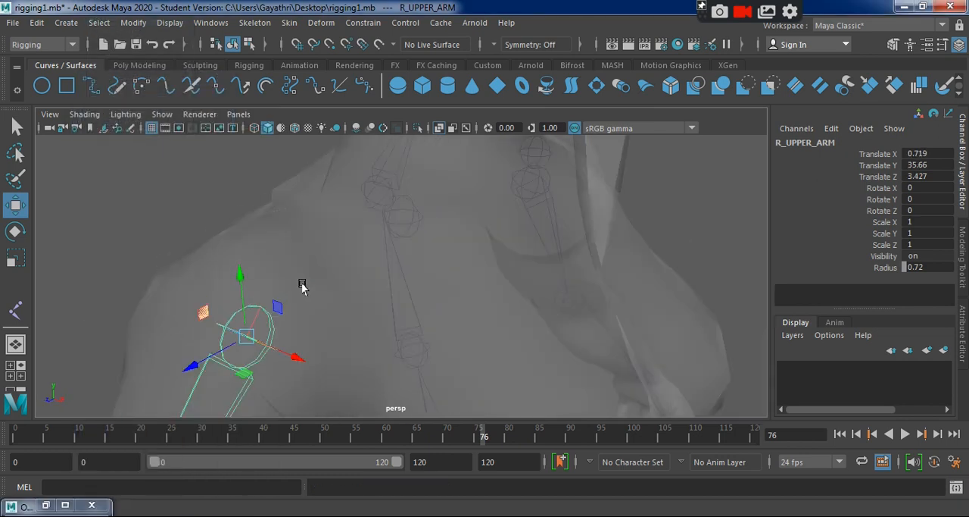
{"action": "left_click", "coordinate": [249, 329]}
{"action": "left_click", "coordinate": [289, 335]}
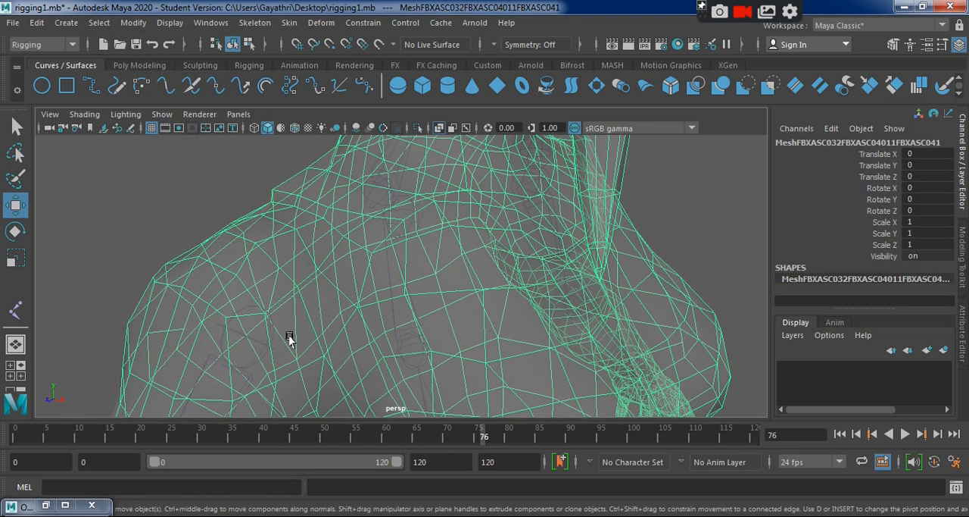
{"action": "left_click", "coordinate": [262, 338]}
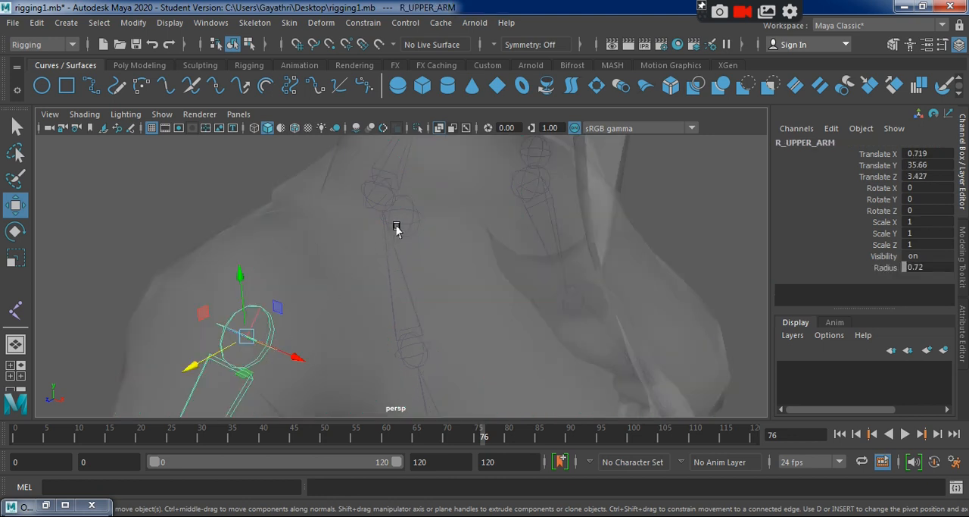
{"action": "left_click", "coordinate": [396, 228], "text": "shift"}
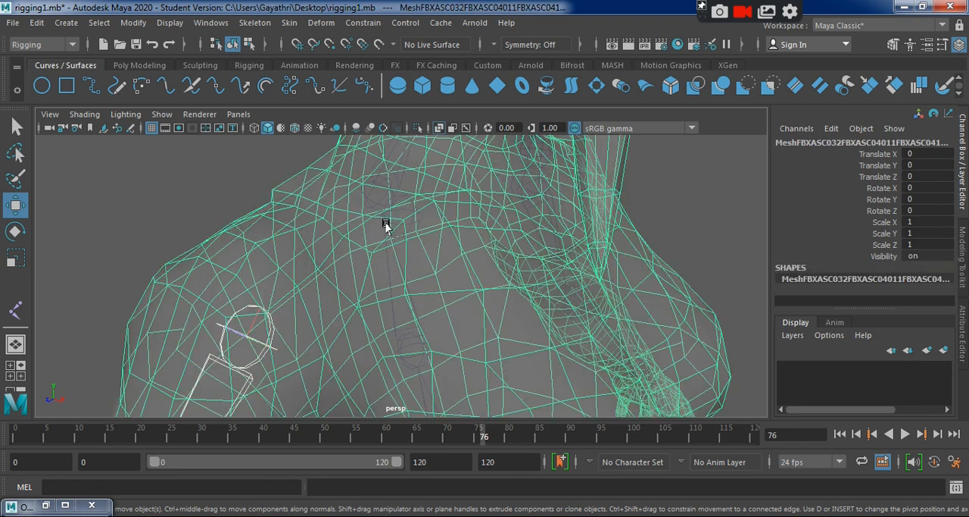
{"action": "left_click", "coordinate": [387, 225], "text": "shift"}
{"action": "left_click", "coordinate": [229, 190]}
{"action": "left_click", "coordinate": [248, 337]}
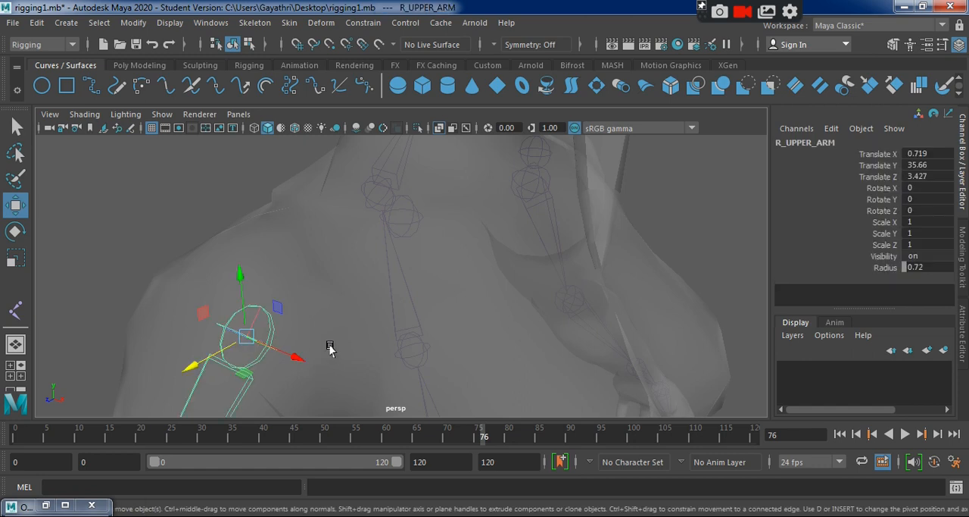
{"action": "left_click_drag", "start_coordinate": [329, 349], "coordinate": [395, 234], "text": "alt"}
{"action": "left_click", "coordinate": [400, 210]}
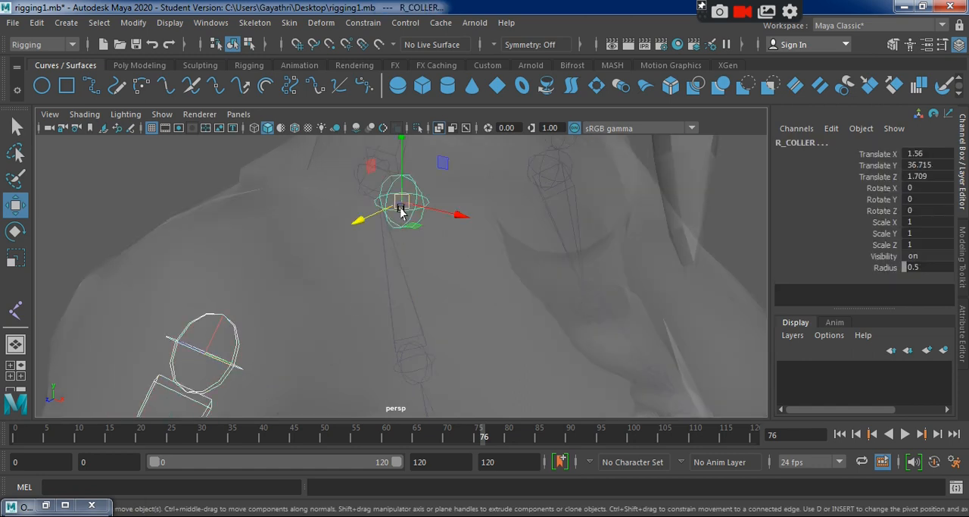
{"action": "key", "text": "Down"}
Select L_UPPER_ARM and R_COLLER1 in the perspective view and parent the upper arm to that collar joint.
{"action": "left_click_drag", "start_coordinate": [496, 323], "coordinate": [540, 359], "text": "alt"}
{"action": "left_click", "coordinate": [569, 335]}
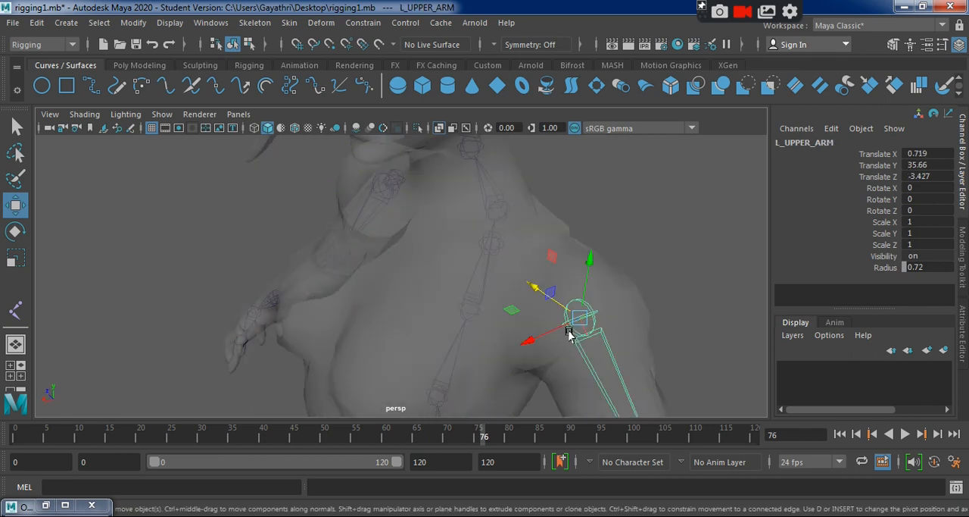
{"action": "scroll", "coordinate": [569, 335], "scroll_direction": "up", "scroll_amount": 3}
{"action": "left_click_drag", "start_coordinate": [470, 329], "coordinate": [535, 283], "text": "alt"}
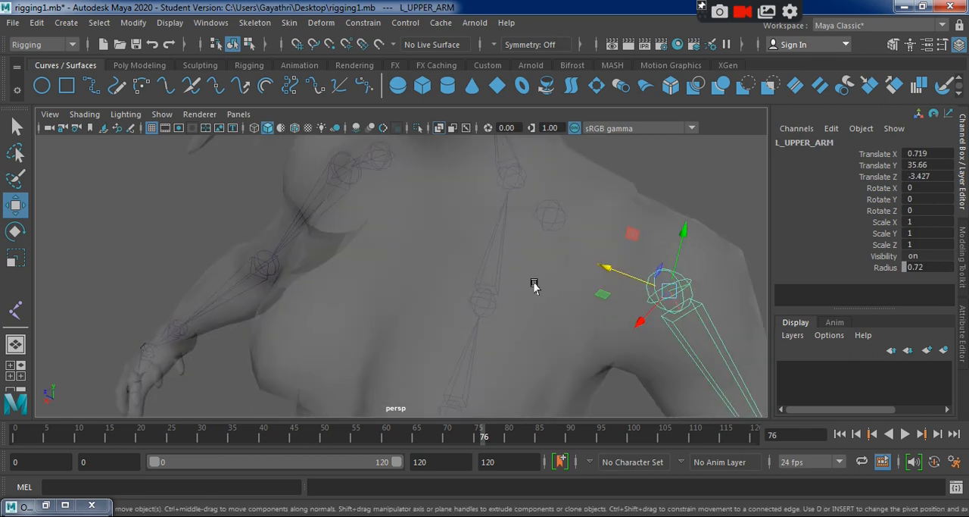
{"action": "left_click", "coordinate": [546, 221]}
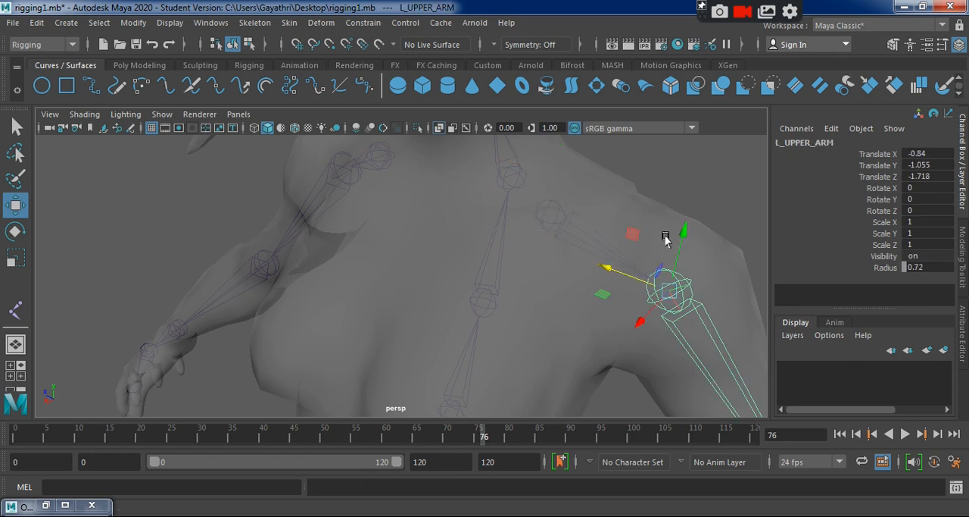
{"action": "left_click_drag", "start_coordinate": [634, 224], "coordinate": [493, 242], "text": "alt"}
{"action": "left_click", "coordinate": [534, 250]}
{"action": "left_click", "coordinate": [443, 220]}
Show the joint attributes and rename the spine joint directly above HIP_Bone as SPINE_1.
{"action": "left_click_drag", "start_coordinate": [502, 364], "coordinate": [389, 304], "text": "alt"}
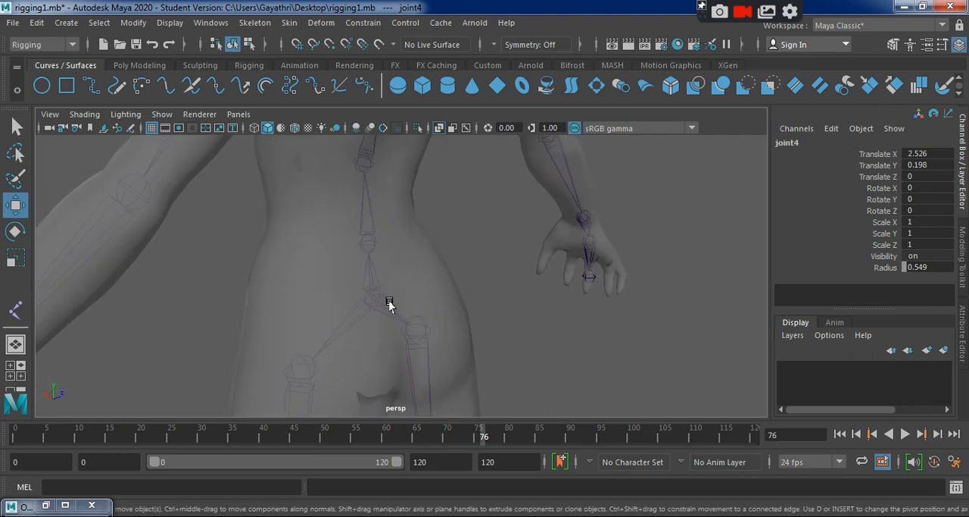
{"action": "left_click", "coordinate": [371, 297]}
{"action": "left_click_drag", "start_coordinate": [318, 326], "coordinate": [394, 331], "text": "alt"}
{"action": "key", "text": "ctrl+a"}
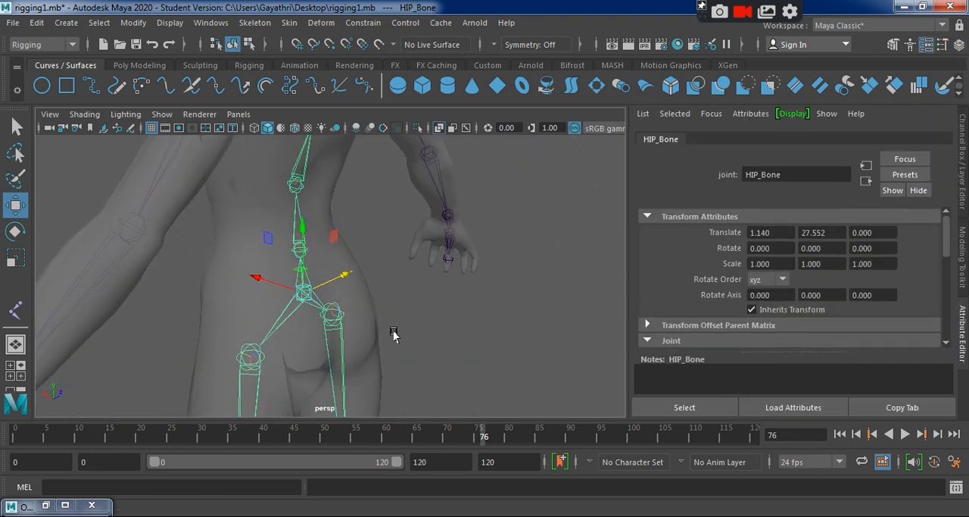
{"action": "left_click", "coordinate": [293, 252]}
{"action": "left_click_drag", "start_coordinate": [794, 180], "coordinate": [728, 174]}
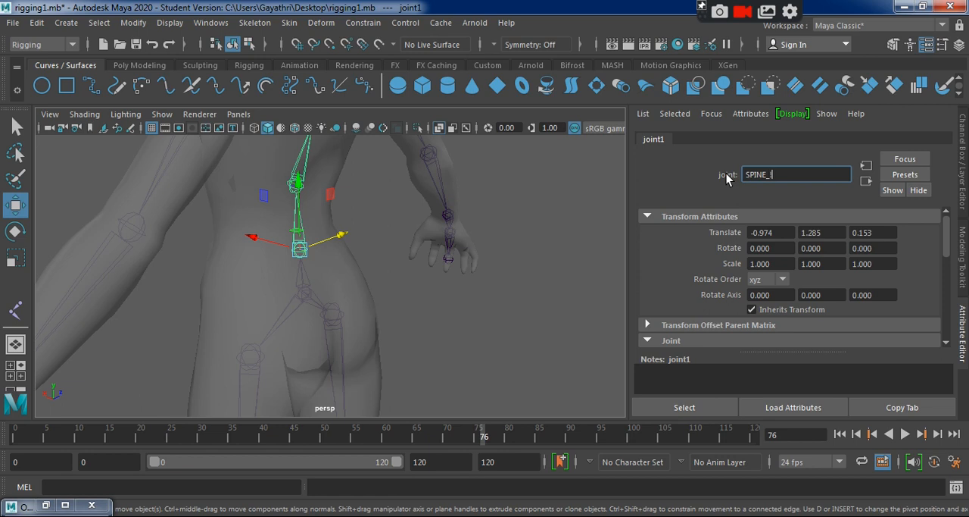
{"action": "key", "text": "Return"}
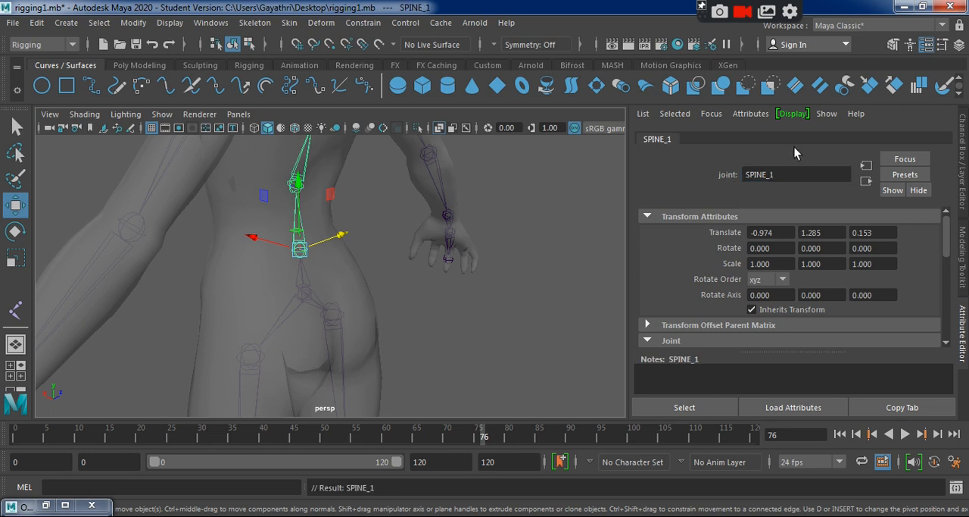
Rename the spine joint above SPINE_1 as SPINE_2, reusing the copied name.
{"action": "left_click_drag", "start_coordinate": [762, 178], "coordinate": [720, 176]}
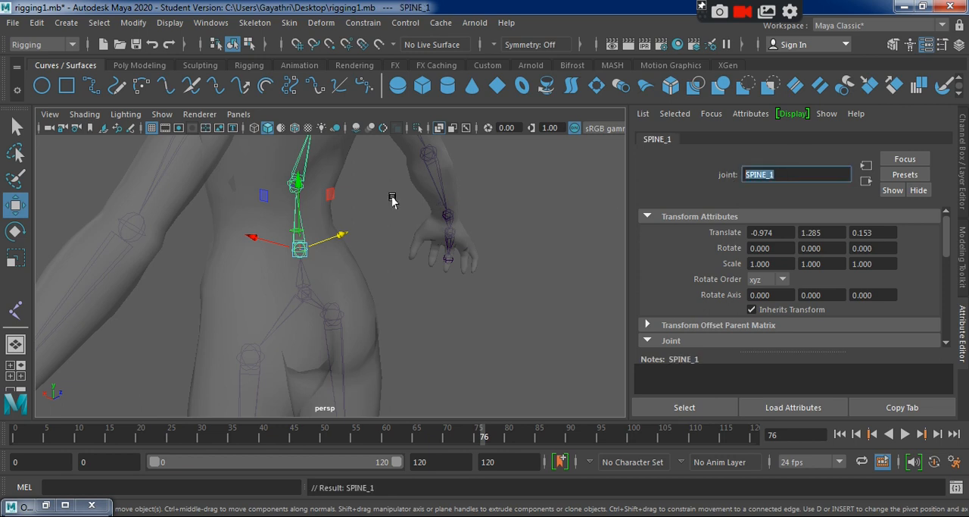
{"action": "left_click", "coordinate": [292, 184]}
{"action": "left_click", "coordinate": [294, 186]}
{"action": "left_click_drag", "start_coordinate": [749, 177], "coordinate": [677, 174]}
{"action": "type", "text": "SPINE_1"}
{"action": "key", "text": "BackSpace"}
{"action": "type", "text": "2"}
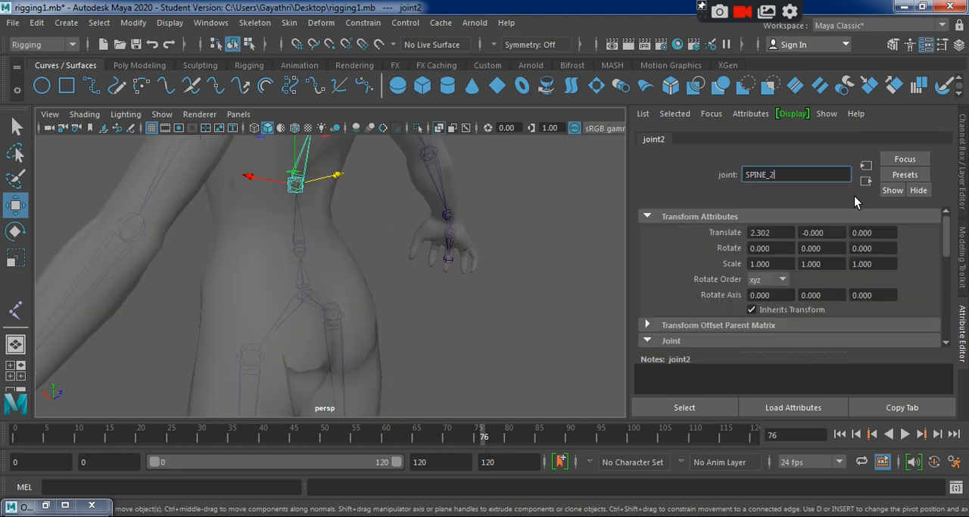
{"action": "key", "text": "Return"}
Rename joint3, the spine joint above SPINE_2, as SPINE_3.
{"action": "middle_click_drag", "start_coordinate": [495, 276], "coordinate": [497, 384], "text": "alt"}
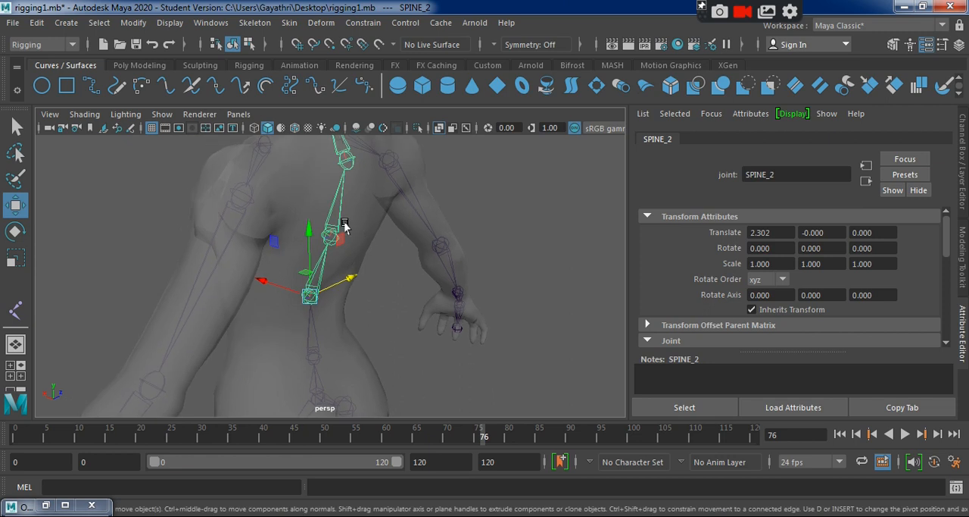
{"action": "left_click", "coordinate": [323, 235]}
{"action": "left_click_drag", "start_coordinate": [784, 177], "coordinate": [732, 175]}
{"action": "type", "text": "SPINE_2"}
{"action": "key", "text": "BackSpace"}
{"action": "type", "text": "3"}
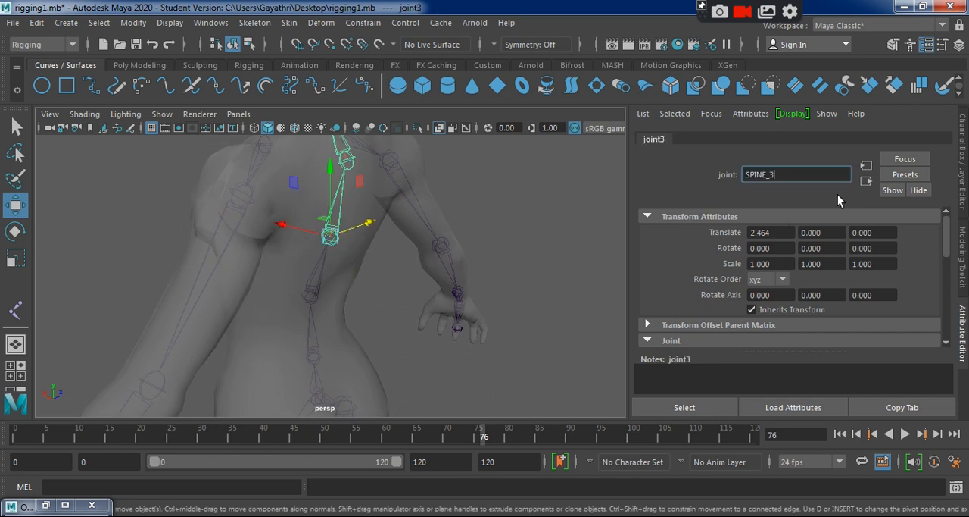
{"action": "key", "text": "Return"}
Rename joint4, the upper-back joint above SPINE_3, as SPINE_4.
{"action": "left_click_drag", "start_coordinate": [421, 241], "coordinate": [356, 236], "text": "alt"}
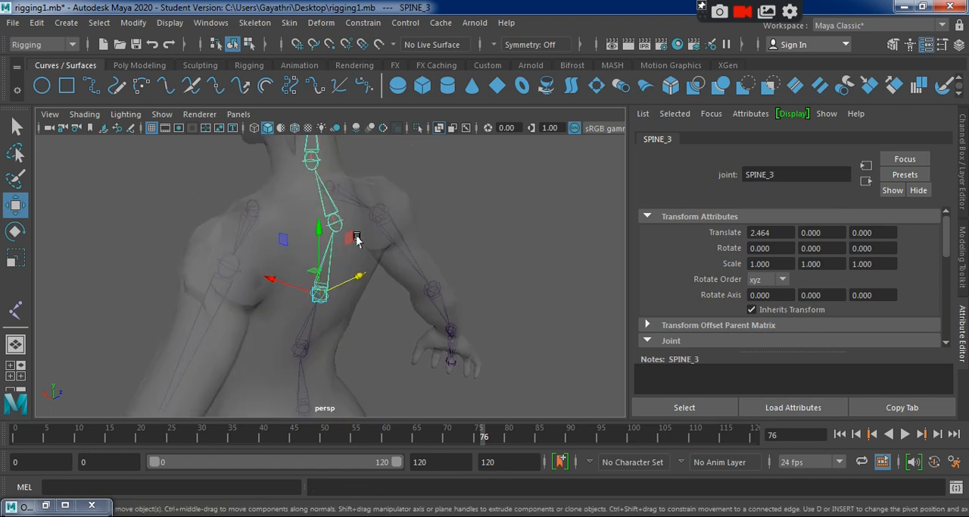
{"action": "left_click", "coordinate": [331, 222]}
{"action": "left_click_drag", "start_coordinate": [788, 178], "coordinate": [688, 173]}
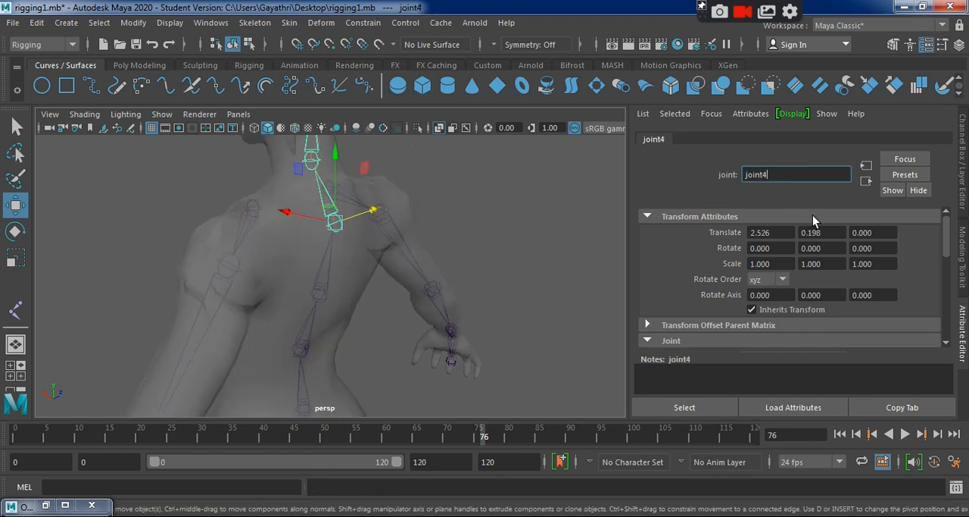
{"action": "key", "text": "ctrl+a"}
{"action": "key", "text": "Right"}
{"action": "key", "text": "BackSpace"}
{"action": "key", "text": "BackSpace"}
{"action": "key", "text": "BackSpace"}
{"action": "key", "text": "BackSpace"}
{"action": "key", "text": "BackSpace"}
{"action": "key", "text": "BackSpace"}
{"action": "type", "text": "SPINE_4"}
{"action": "key", "text": "Return"}
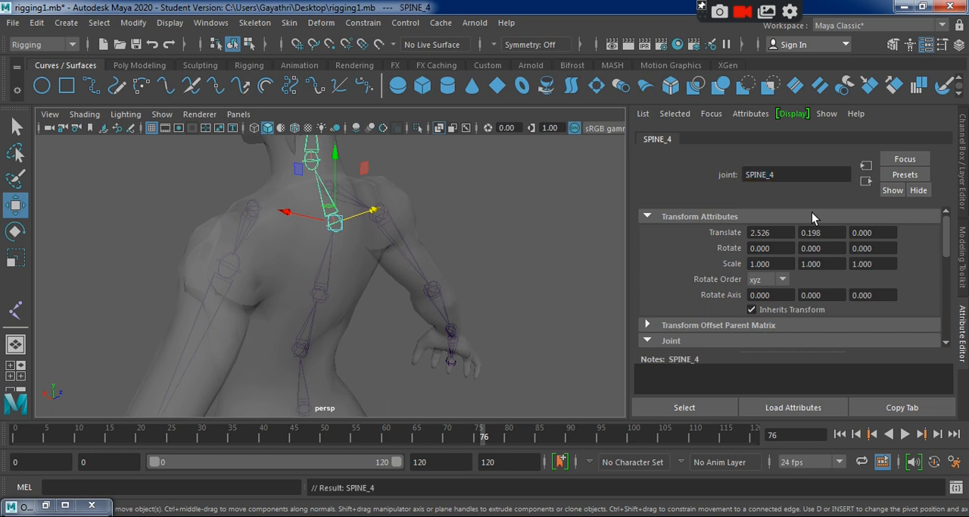
Rename joint5 at the base of the neck as NECK_1.
{"action": "key", "text": "f"}
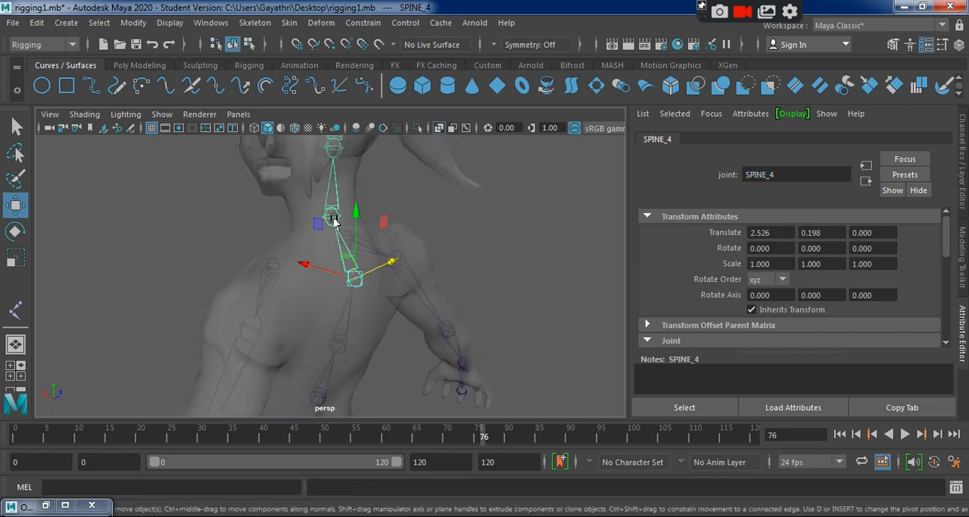
{"action": "left_click", "coordinate": [334, 219]}
{"action": "left_click", "coordinate": [765, 176]}
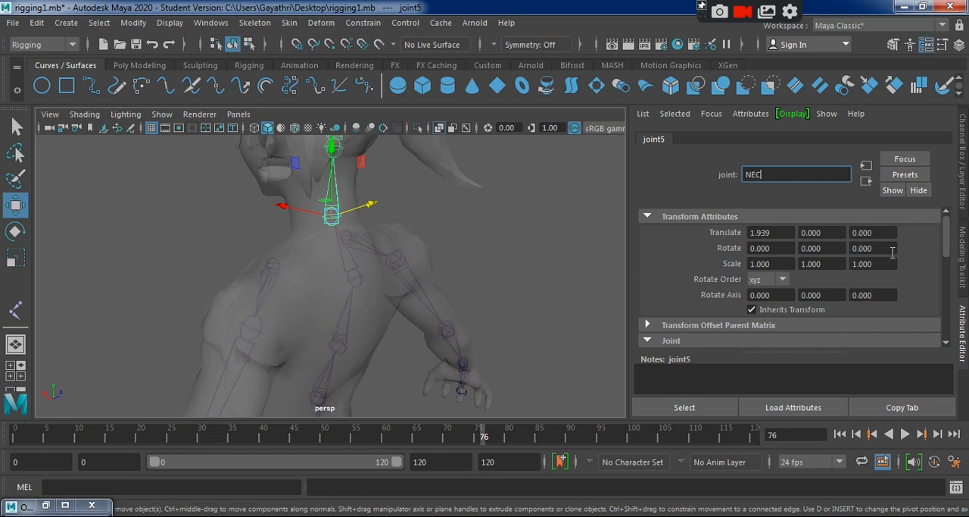
{"action": "key", "text": "Return"}
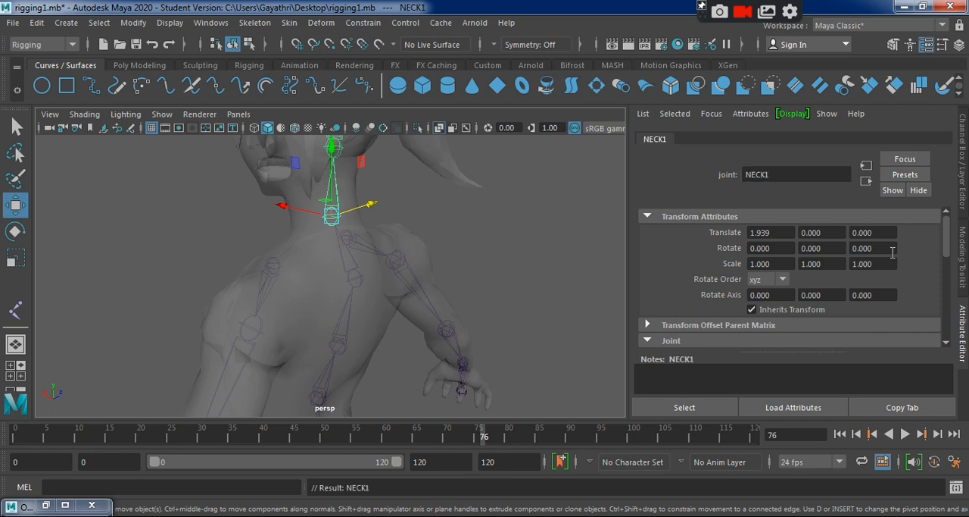
{"action": "left_click", "coordinate": [764, 175]}
{"action": "left_click", "coordinate": [766, 175]}
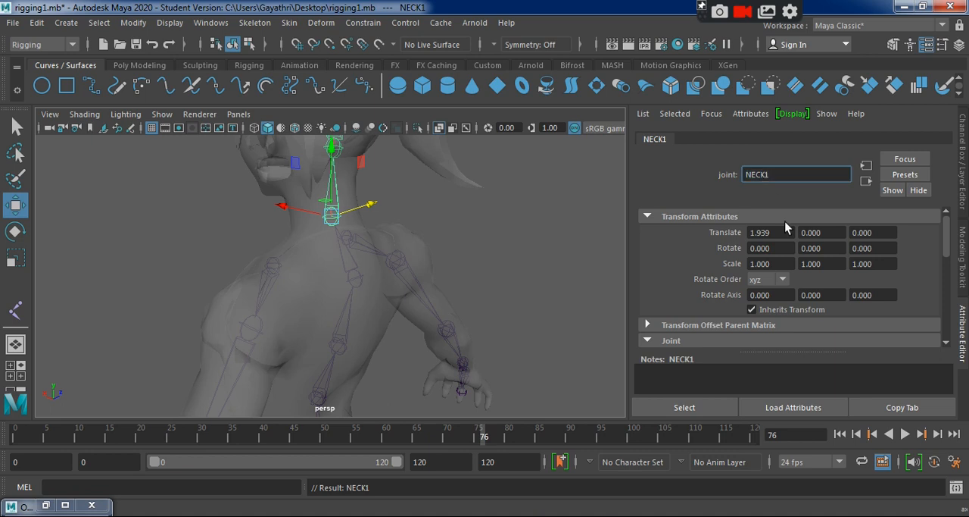
{"action": "key", "text": "Return"}
Rename joint6, the joint above NECK_1, as NECK__.
{"action": "left_click_drag", "start_coordinate": [397, 250], "coordinate": [335, 259], "text": "alt"}
{"action": "left_click", "coordinate": [336, 264]}
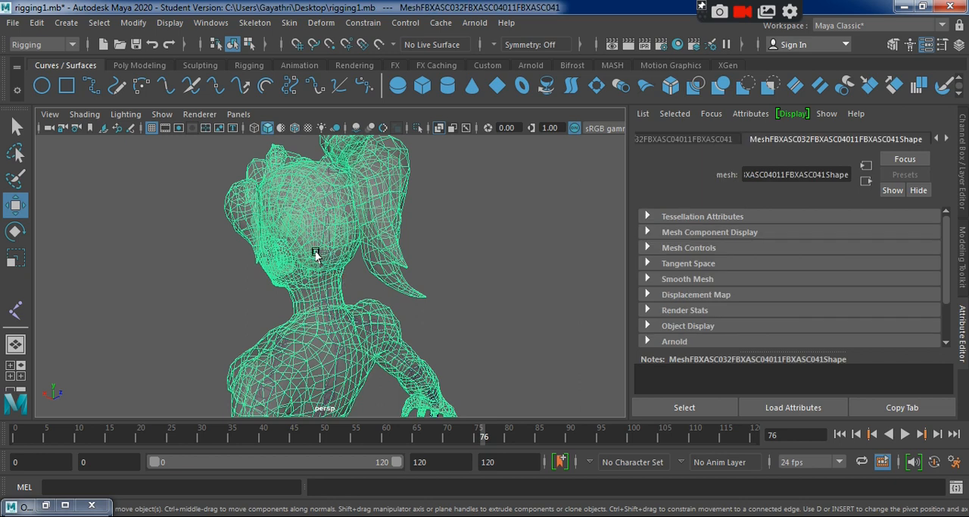
{"action": "left_click", "coordinate": [322, 258]}
{"action": "double_click", "coordinate": [756, 175]}
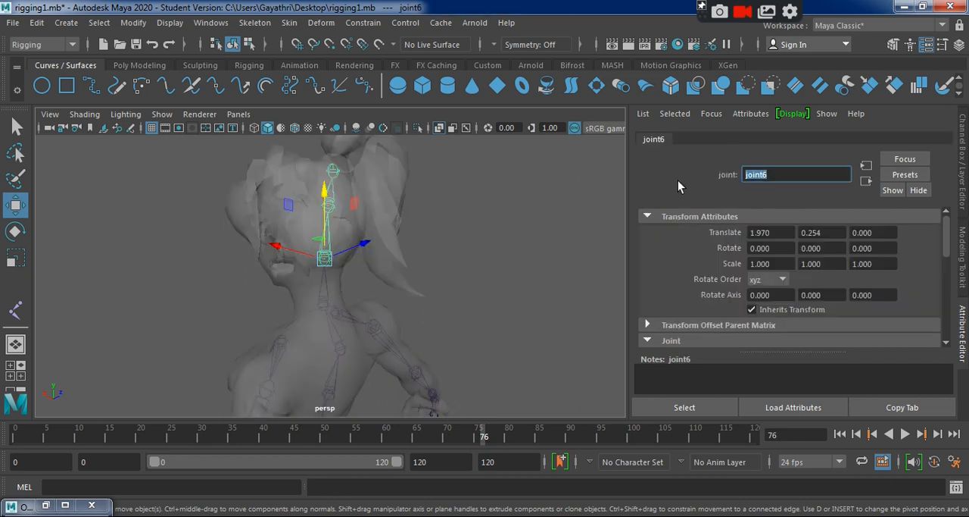
{"action": "type", "text": "NECK__"}
{"action": "key", "text": "Return"}
{"action": "middle_click_drag", "start_coordinate": [207, 243], "coordinate": [212, 284], "text": "alt"}
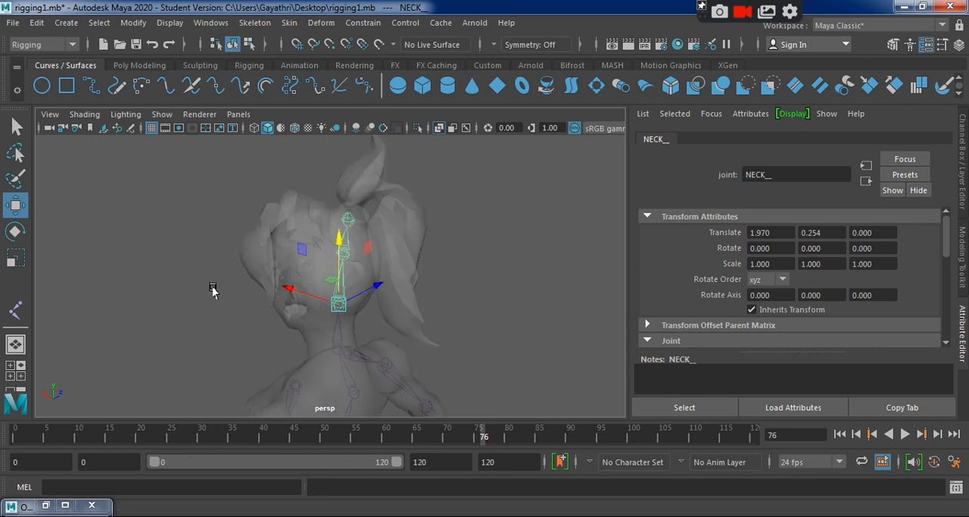
Rename joint7 in the middle of the head as HEAD_1.
{"action": "right_click_drag", "start_coordinate": [212, 284], "coordinate": [393, 370], "text": "alt"}
{"action": "left_click", "coordinate": [364, 243]}
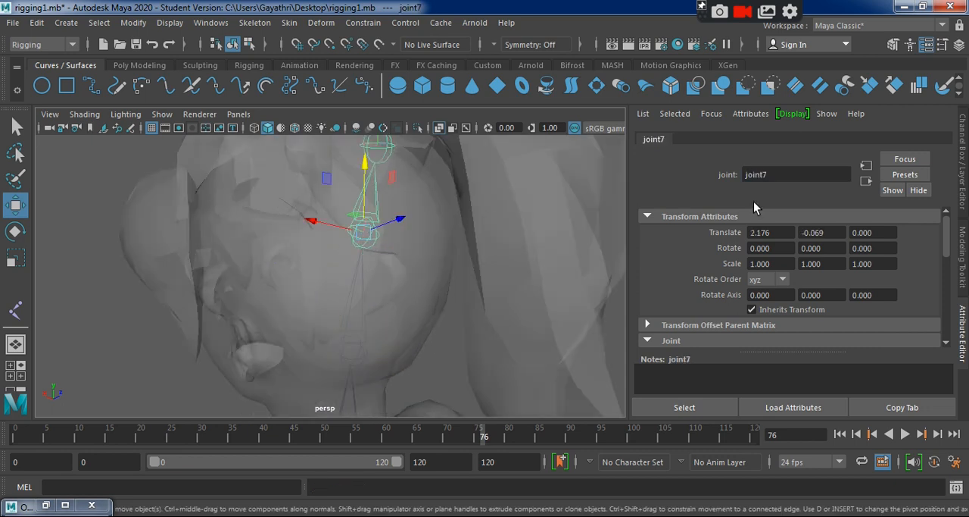
{"action": "double_click", "coordinate": [790, 174]}
{"action": "type", "text": "HEAD"}
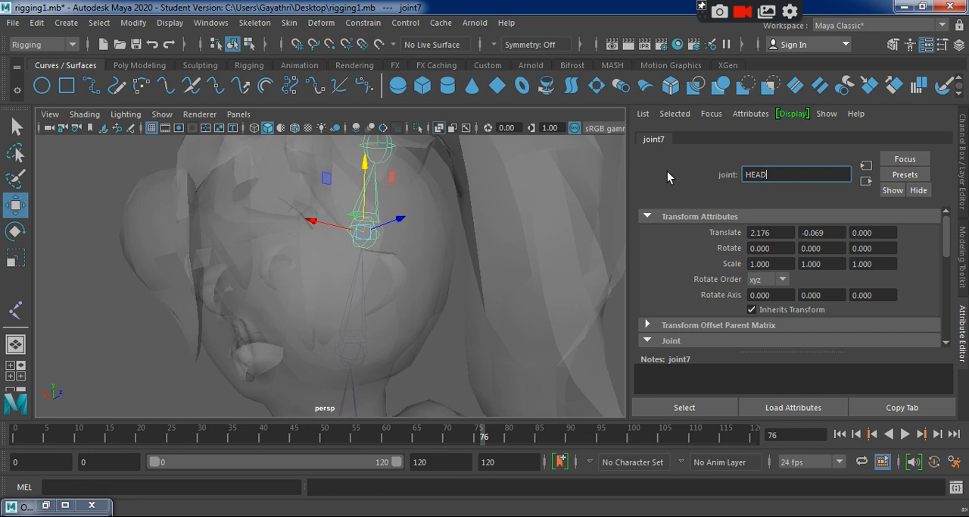
{"action": "type", "text": "__"}
{"action": "key", "text": "Return"}
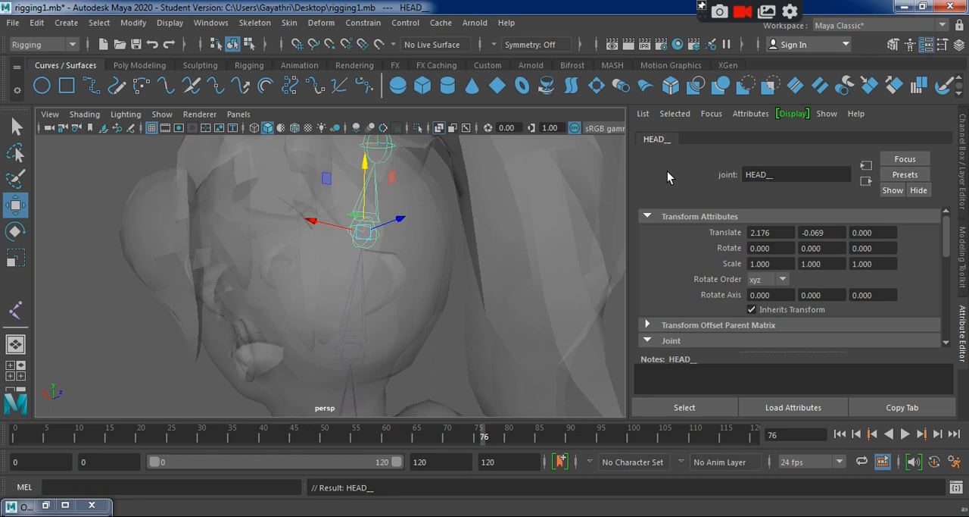
{"action": "left_click", "coordinate": [797, 179]}
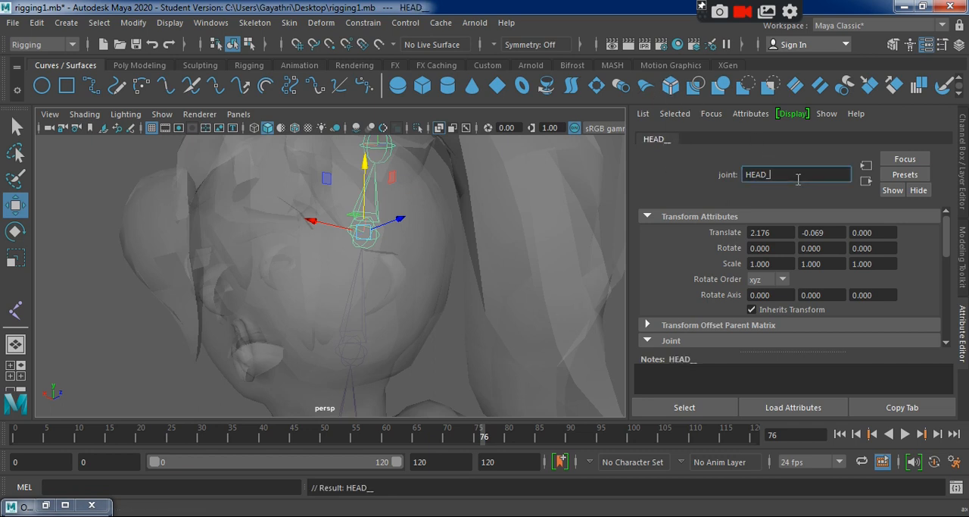
{"action": "type", "text": "1"}
{"action": "key", "text": "Return"}
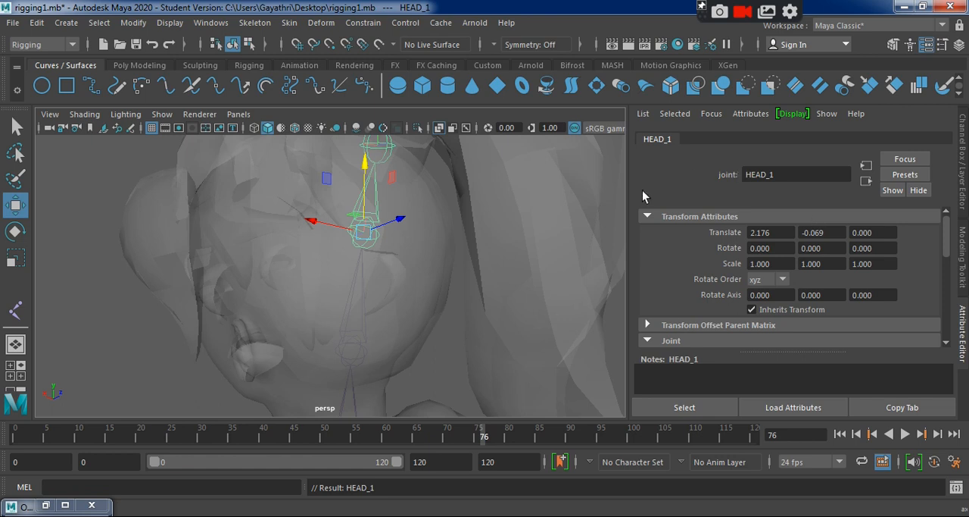
Rename joint8, the end joint at the top of the head, as HEAD_2.
{"action": "left_click", "coordinate": [381, 155]}
{"action": "double_click", "coordinate": [775, 173]}
{"action": "type", "text": "HEAD_"}
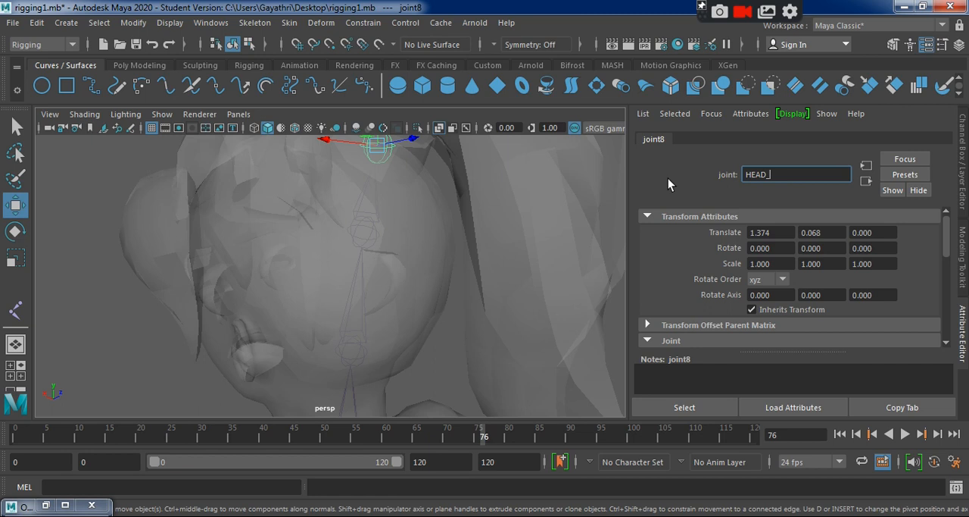
{"action": "type", "text": "2"}
{"action": "key", "text": "Return"}
Check the names of HIP_Bone and the lower spine joints by selecting them one after another.
{"action": "left_click_drag", "start_coordinate": [428, 201], "coordinate": [515, 277], "text": "alt"}
{"action": "left_click_drag", "start_coordinate": [552, 376], "coordinate": [428, 384], "text": "alt"}
{"action": "scroll", "coordinate": [511, 374], "scroll_direction": "down", "scroll_amount": 5}
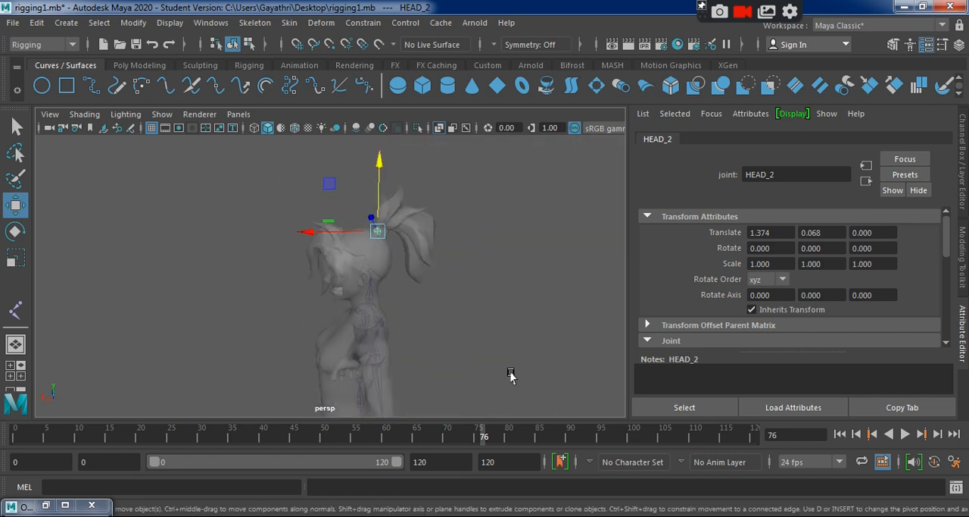
{"action": "middle_click_drag", "start_coordinate": [511, 375], "coordinate": [398, 344], "text": "alt"}
{"action": "left_click_drag", "start_coordinate": [399, 344], "coordinate": [314, 326], "text": "alt"}
{"action": "left_click", "coordinate": [315, 315]}
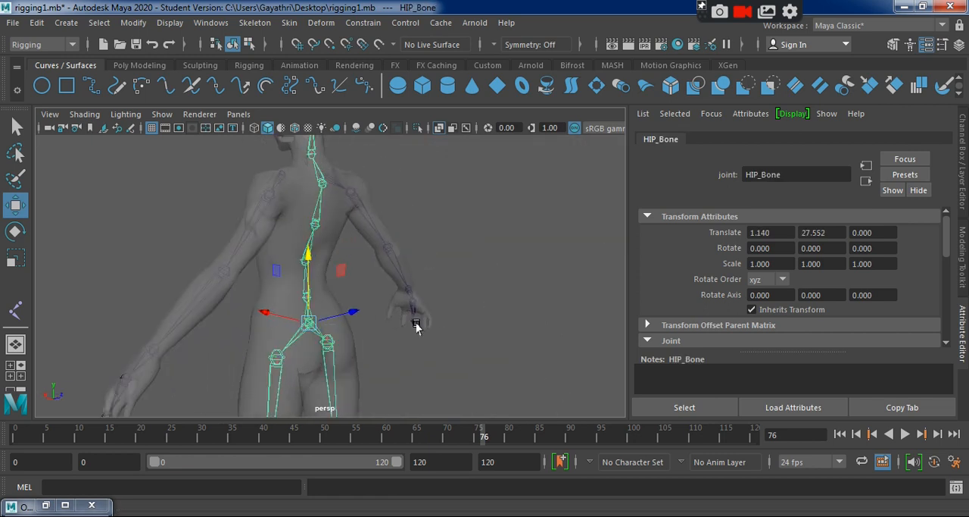
{"action": "scroll", "coordinate": [414, 320], "scroll_direction": "up", "scroll_amount": 4}
{"action": "left_click", "coordinate": [268, 324]}
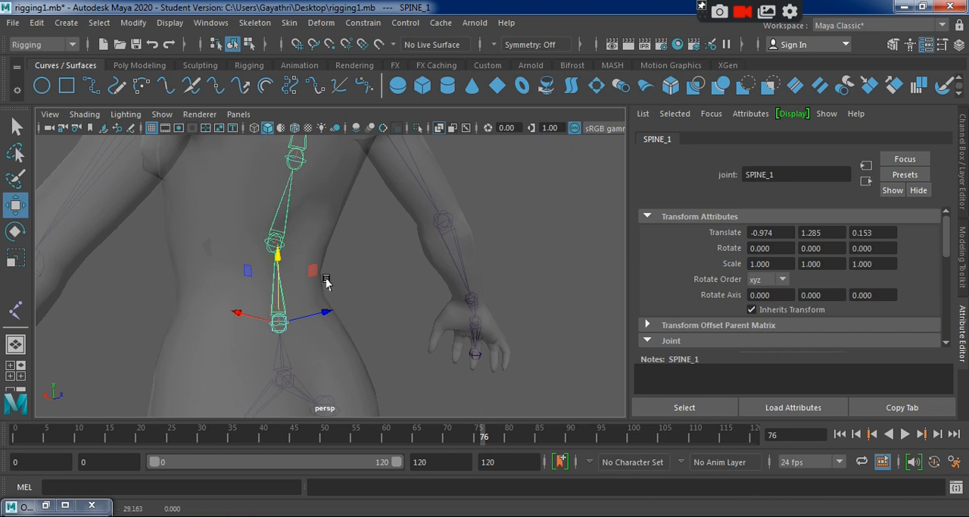
{"action": "left_click_drag", "start_coordinate": [325, 280], "coordinate": [320, 262], "text": "alt"}
{"action": "left_click", "coordinate": [273, 254]}
{"action": "left_click", "coordinate": [296, 178]}
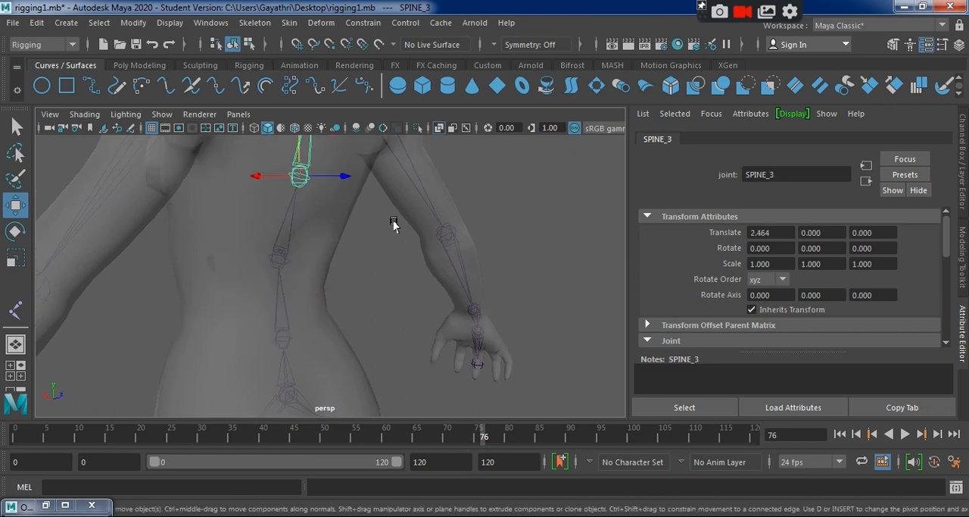
Check the names of the upper spine, neck and head joints by selecting each in turn.
{"action": "middle_click_drag", "start_coordinate": [391, 220], "coordinate": [381, 337], "text": "alt"}
{"action": "left_click", "coordinate": [303, 186]}
{"action": "middle_click_drag", "start_coordinate": [359, 231], "coordinate": [383, 310], "text": "alt"}
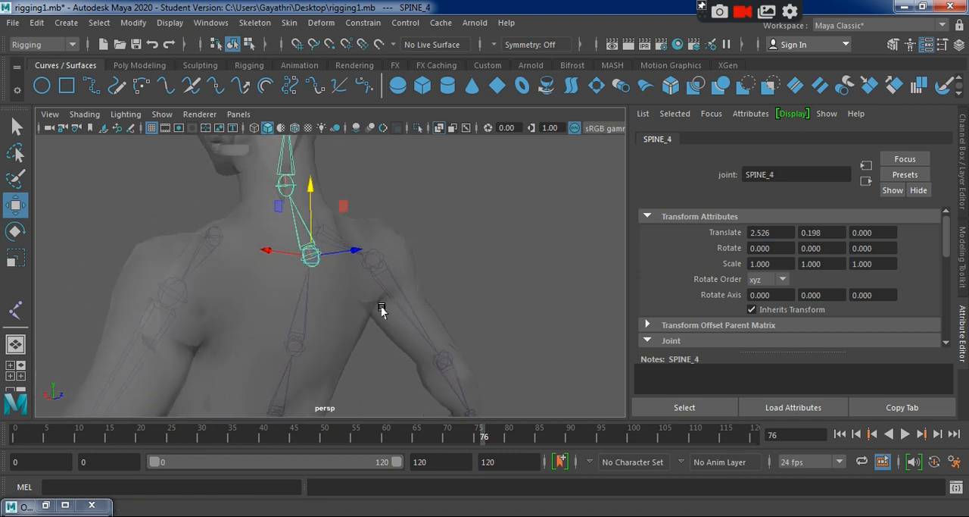
{"action": "left_click", "coordinate": [286, 186]}
{"action": "middle_click_drag", "start_coordinate": [304, 204], "coordinate": [293, 266], "text": "alt"}
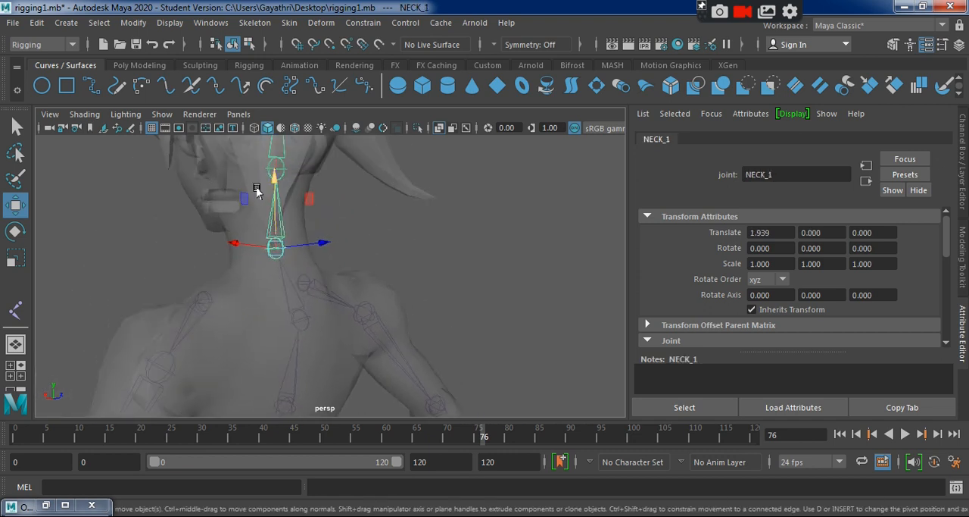
{"action": "middle_click_drag", "start_coordinate": [355, 199], "coordinate": [337, 136], "text": "alt"}
{"action": "scroll", "coordinate": [383, 258], "scroll_direction": "down", "scroll_amount": 2}
{"action": "left_click", "coordinate": [315, 187]}
{"action": "left_click", "coordinate": [322, 144]}
{"action": "left_click_drag", "start_coordinate": [310, 286], "coordinate": [318, 262], "text": "alt"}
{"action": "left_click", "coordinate": [314, 226]}
{"action": "left_click_drag", "start_coordinate": [314, 227], "coordinate": [359, 309], "text": "alt"}
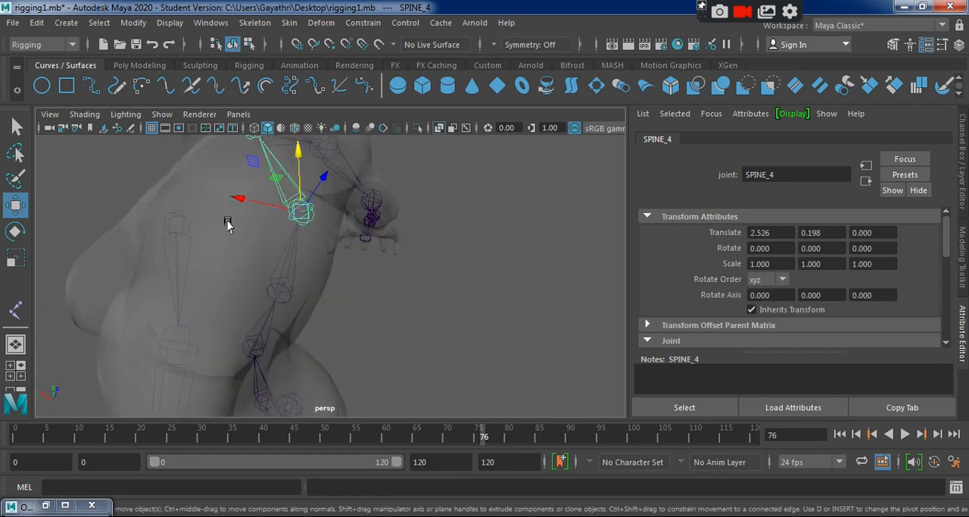
Parent the left arm's collar joint, R_COLLER1, to SPINE_4.
{"action": "left_click_drag", "start_coordinate": [300, 212], "coordinate": [357, 331], "text": "alt"}
{"action": "left_click", "coordinate": [202, 215]}
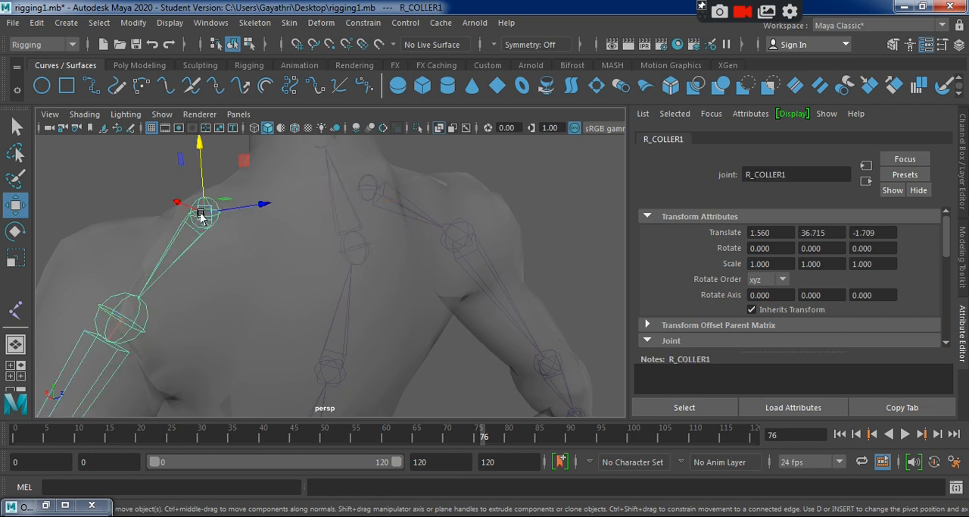
{"action": "left_click", "coordinate": [352, 251]}
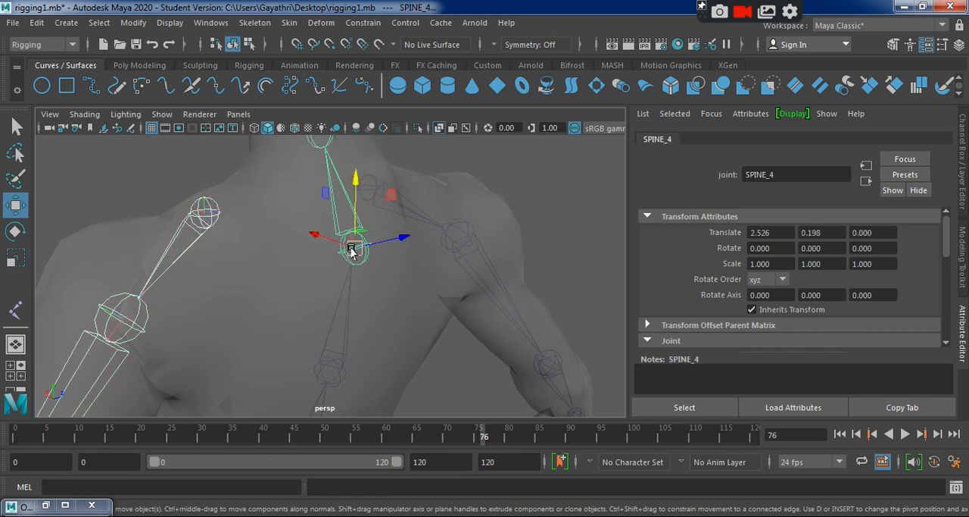
{"action": "key", "text": "Down"}
{"action": "left_click_drag", "start_coordinate": [395, 280], "coordinate": [316, 302], "text": "alt"}
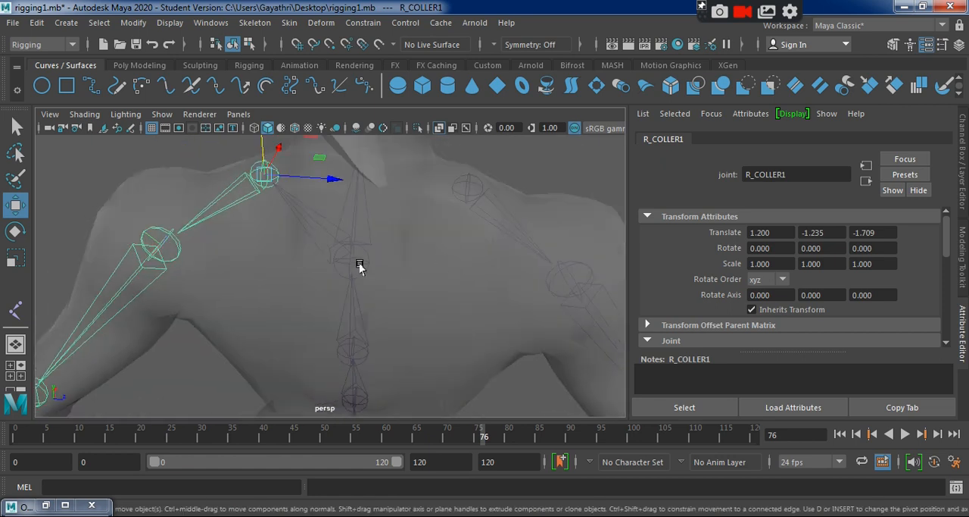
Parent the right arm's collar joint to SPINE_4 as well.
{"action": "left_click", "coordinate": [457, 193]}
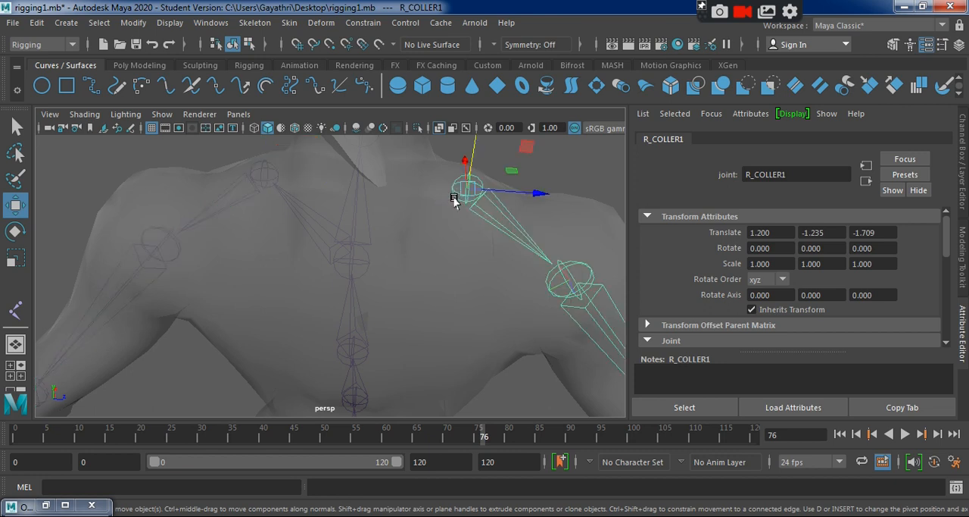
{"action": "left_click", "coordinate": [356, 259], "text": "shift"}
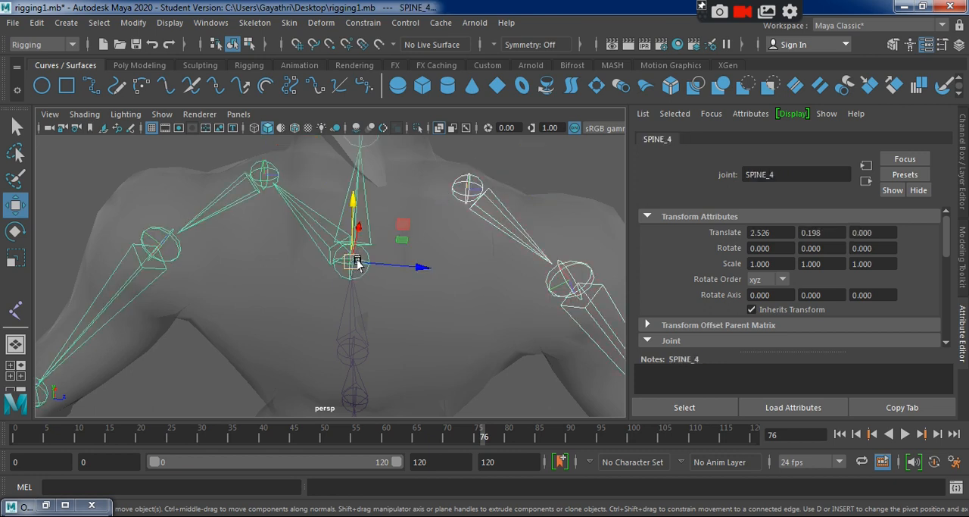
{"action": "left_click", "coordinate": [356, 261], "text": "shift"}
{"action": "left_click_drag", "start_coordinate": [261, 291], "coordinate": [528, 294], "text": "alt"}
{"action": "left_click", "coordinate": [562, 264]}
{"action": "left_click_drag", "start_coordinate": [563, 264], "coordinate": [371, 316], "text": "alt"}
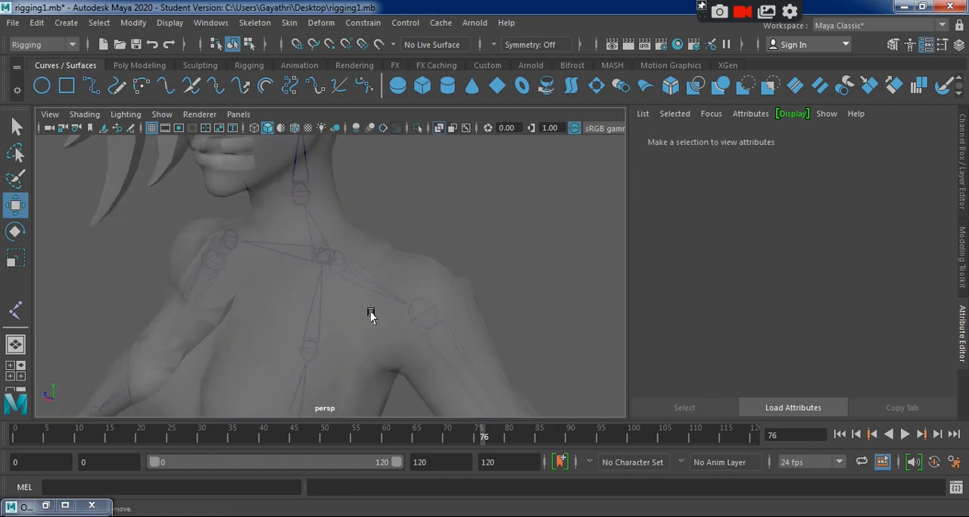
Display the character in wireframe and inspect the joints inside the torso, arms and hips.
{"action": "left_click", "coordinate": [411, 280]}
{"action": "key", "text": "4"}
{"action": "left_click", "coordinate": [498, 237]}
{"action": "left_click_drag", "start_coordinate": [498, 237], "coordinate": [350, 327], "text": "alt"}
{"action": "right_click_drag", "start_coordinate": [350, 328], "coordinate": [226, 227], "text": "alt"}
{"action": "left_click_drag", "start_coordinate": [223, 296], "coordinate": [491, 303], "text": "alt"}
{"action": "right_click_drag", "start_coordinate": [490, 303], "coordinate": [291, 334], "text": "alt"}
{"action": "left_click_drag", "start_coordinate": [334, 368], "coordinate": [340, 308], "text": "alt"}
{"action": "right_click_drag", "start_coordinate": [375, 307], "coordinate": [438, 364], "text": "alt"}
{"action": "middle_click_drag", "start_coordinate": [437, 364], "coordinate": [425, 279], "text": "alt"}
{"action": "right_click_drag", "start_coordinate": [425, 280], "coordinate": [417, 373], "text": "alt"}
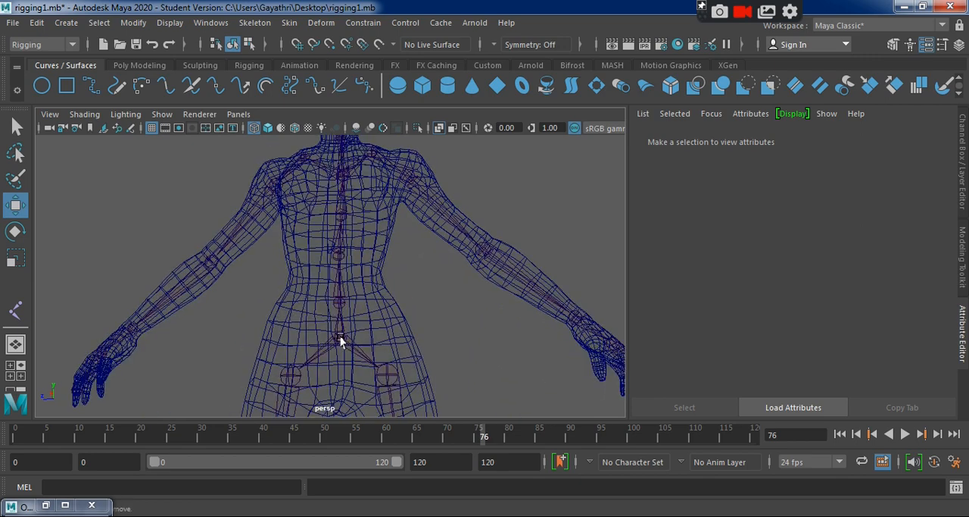
Select HIP_Bone to check that the whole skeleton is connected under it.
{"action": "left_click", "coordinate": [341, 339]}
{"action": "middle_click_drag", "start_coordinate": [456, 351], "coordinate": [456, 368], "text": "alt"}
{"action": "right_click_drag", "start_coordinate": [457, 368], "coordinate": [235, 280], "text": "alt"}
{"action": "left_click_drag", "start_coordinate": [235, 280], "coordinate": [402, 341], "text": "alt"}
{"action": "left_click", "coordinate": [422, 358]}
{"action": "scroll", "coordinate": [423, 358], "scroll_direction": "up", "scroll_amount": 5}
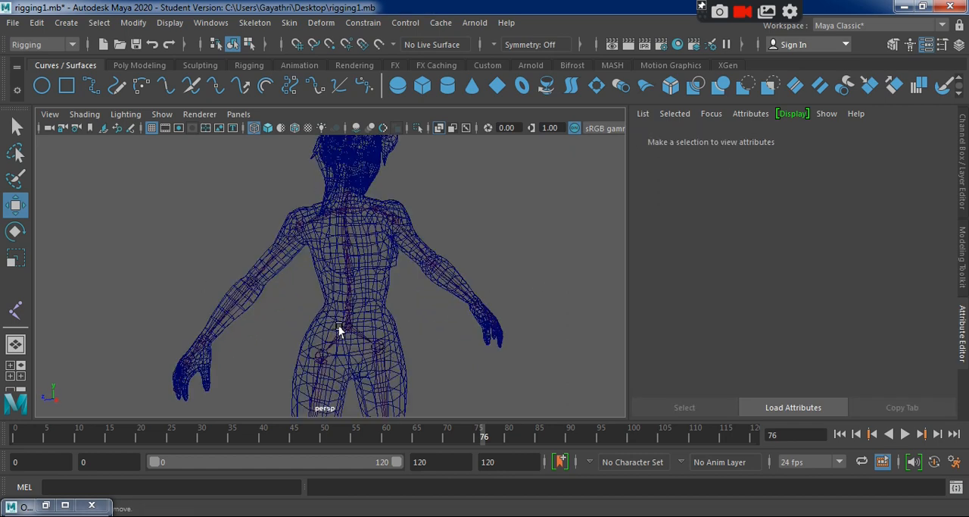
{"action": "left_click", "coordinate": [339, 329]}
{"action": "left_click_drag", "start_coordinate": [485, 356], "coordinate": [256, 343], "text": "alt"}
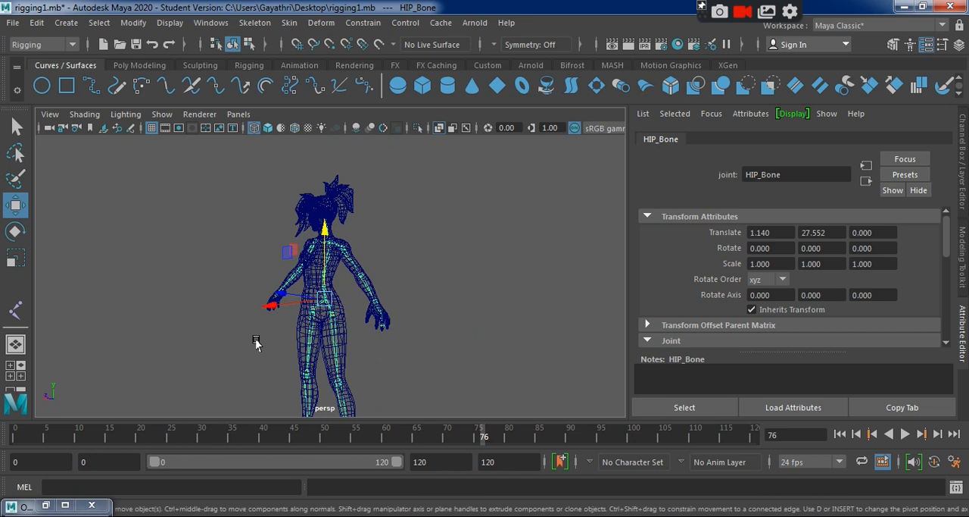
{"action": "right_click_drag", "start_coordinate": [255, 340], "coordinate": [336, 396], "text": "alt"}
Save the rigging1.mb scene, accepting the student version notice.
{"action": "key", "text": "q"}
{"action": "key", "text": "ctrl+s"}
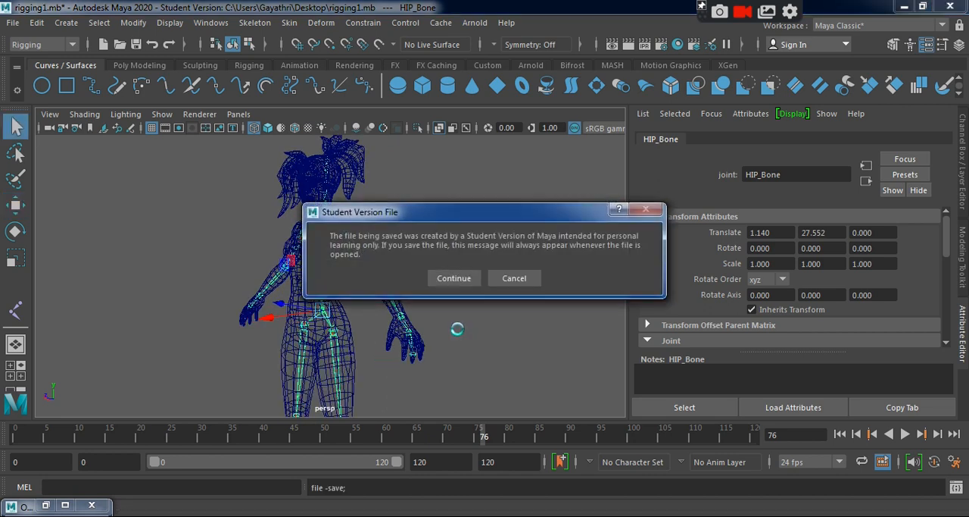
{"action": "left_click", "coordinate": [452, 278]}
{"action": "key", "text": "w"}
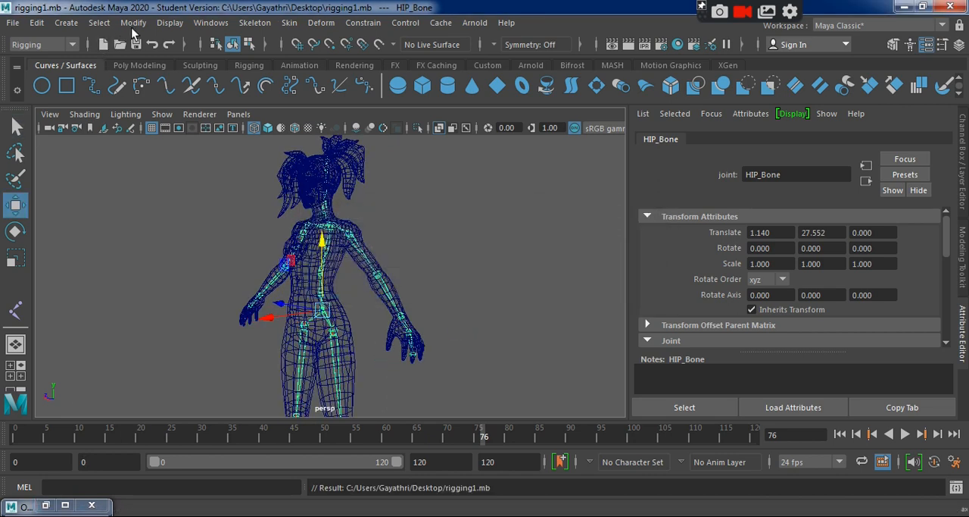
Open the Hypergraph Hierarchy window and bring the complete joint hierarchy into view.
{"action": "left_click", "coordinate": [211, 23]}
{"action": "mouse_move", "coordinate": [284, 78]}
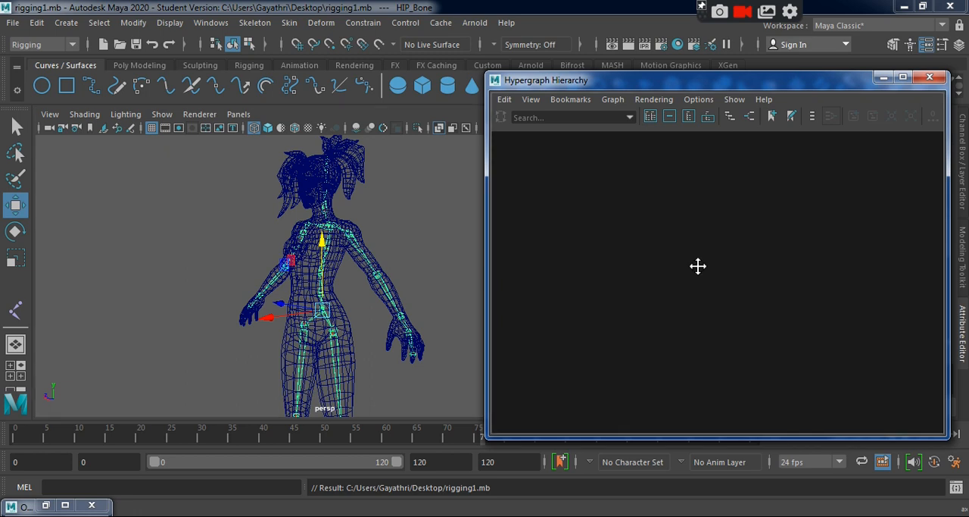
{"action": "right_click_drag", "start_coordinate": [847, 334], "coordinate": [657, 265], "text": "alt"}
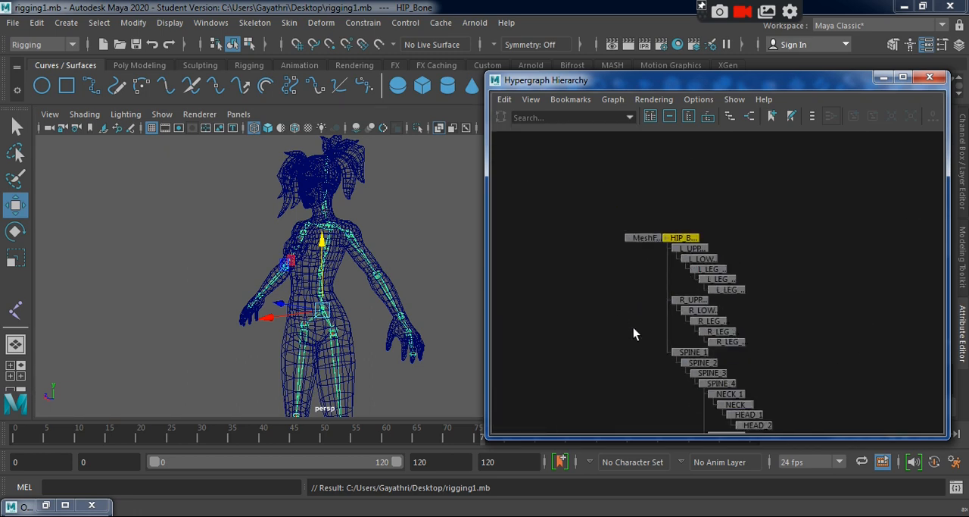
{"action": "left_click", "coordinate": [637, 371]}
{"action": "middle_click_drag", "start_coordinate": [643, 350], "coordinate": [608, 260], "text": "alt"}
{"action": "right_click_drag", "start_coordinate": [607, 260], "coordinate": [578, 292], "text": "alt"}
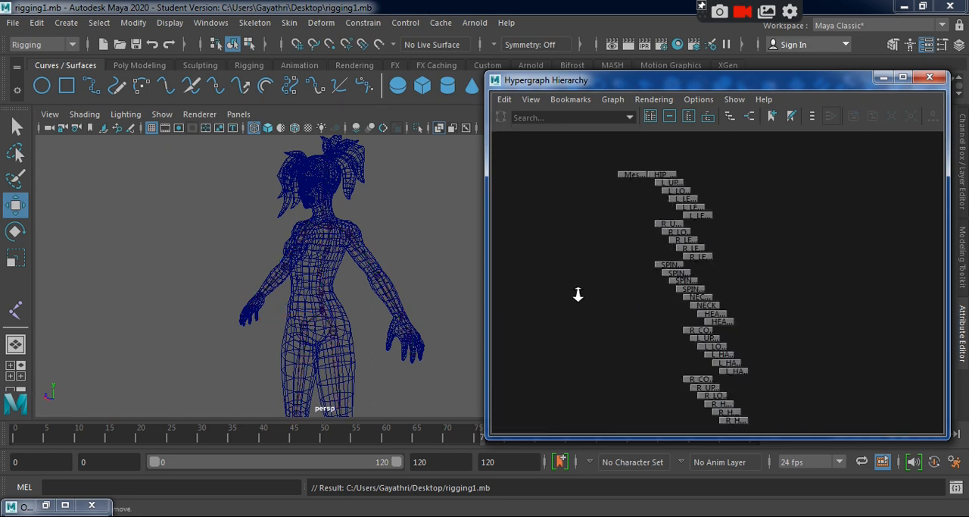
Examine the leg, spine, head, collar and arm joint names under HIP_Bone in the hierarchy graph, and close it.
{"action": "left_click", "coordinate": [663, 175]}
{"action": "right_click_drag", "start_coordinate": [649, 338], "coordinate": [718, 307], "text": "alt"}
{"action": "middle_click_drag", "start_coordinate": [719, 307], "coordinate": [758, 353], "text": "alt"}
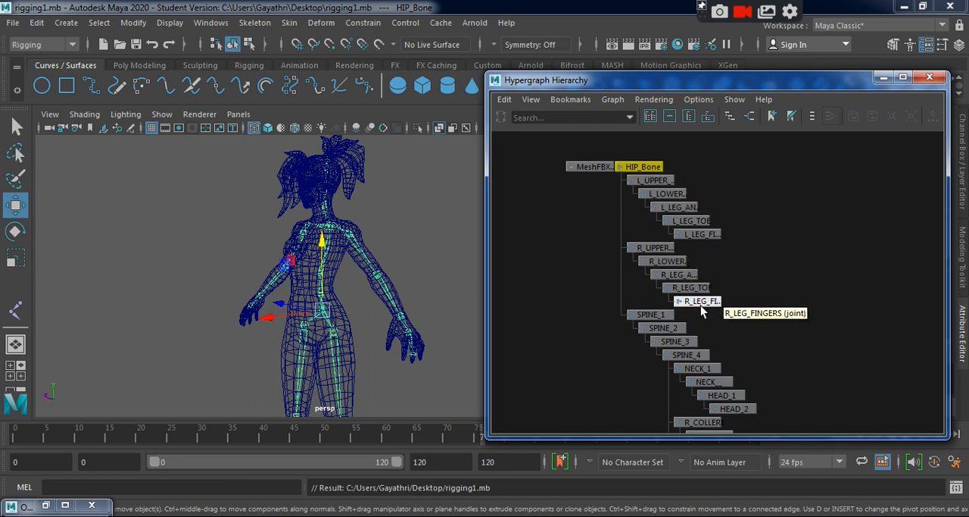
{"action": "middle_click_drag", "start_coordinate": [701, 305], "coordinate": [702, 243], "text": "alt"}
{"action": "middle_click_drag", "start_coordinate": [775, 362], "coordinate": [755, 255], "text": "alt"}
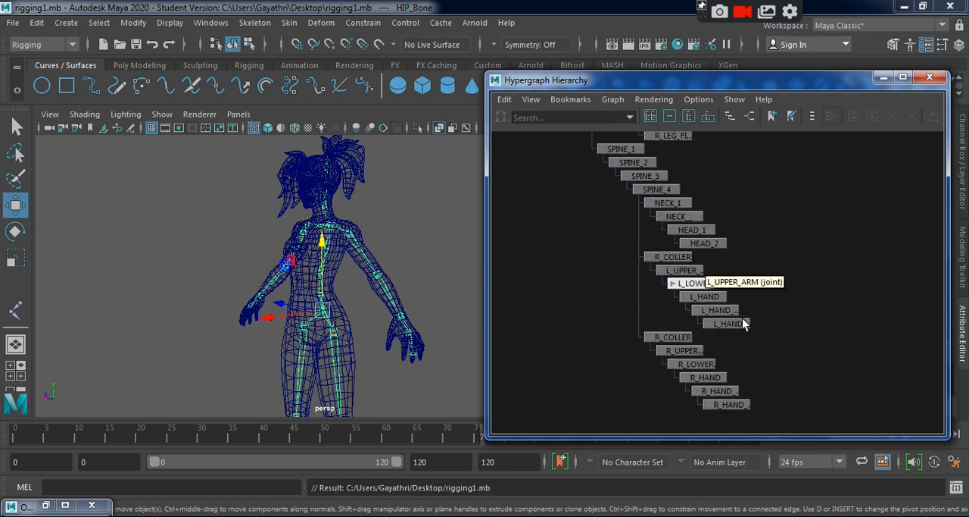
{"action": "middle_click_drag", "start_coordinate": [766, 337], "coordinate": [727, 294], "text": "alt"}
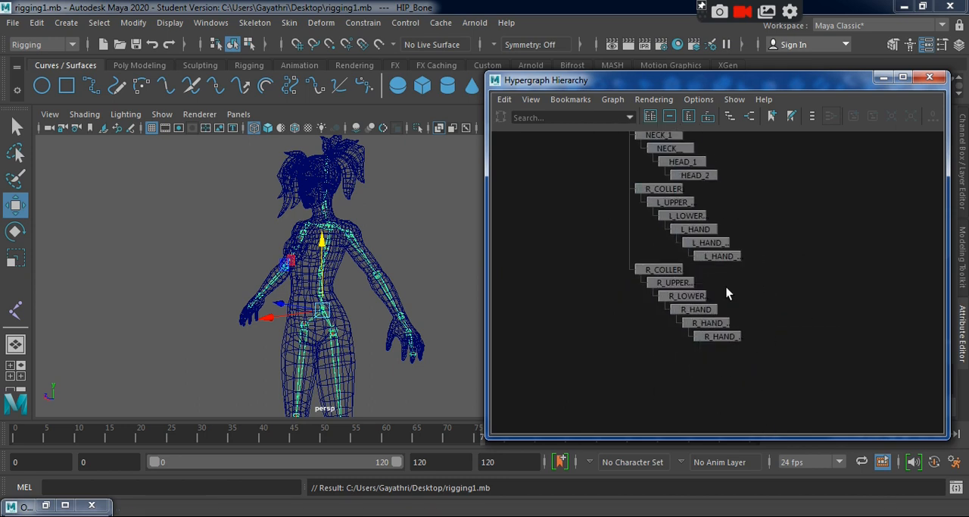
{"action": "left_click", "coordinate": [664, 269]}
{"action": "left_click", "coordinate": [706, 322]}
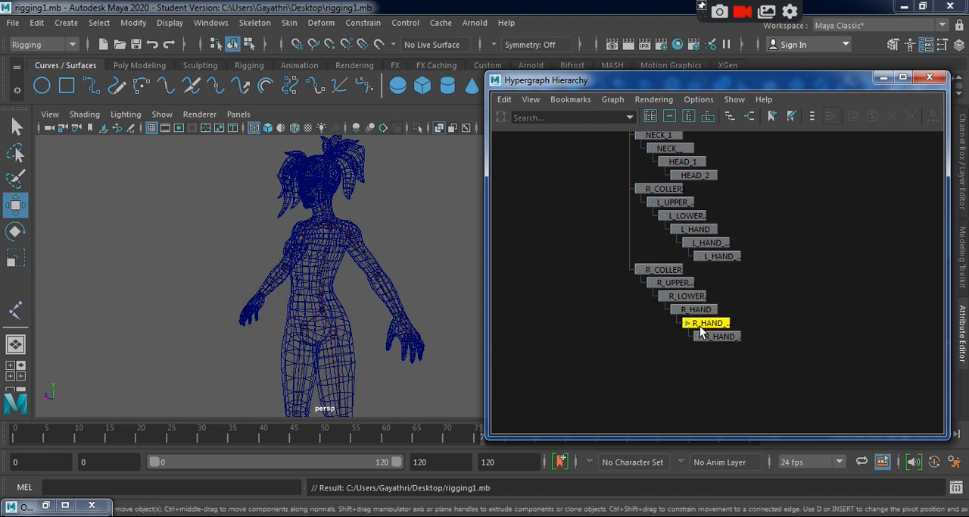
{"action": "left_click", "coordinate": [930, 76]}
Rename R_COLLER1, the collar joint above the left arm, as L_COLLER.
{"action": "scroll", "coordinate": [341, 282], "scroll_direction": "up", "scroll_amount": 8}
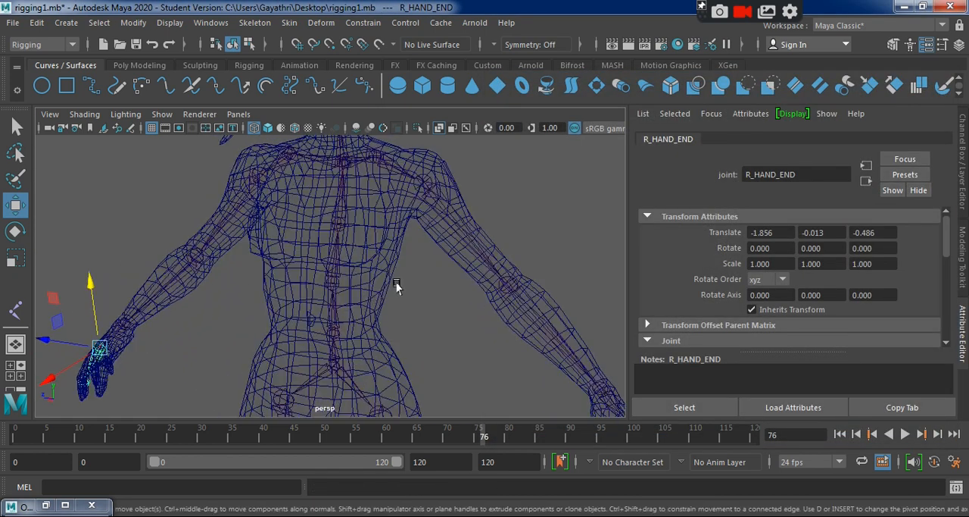
{"action": "left_click", "coordinate": [420, 178]}
{"action": "left_click", "coordinate": [374, 157]}
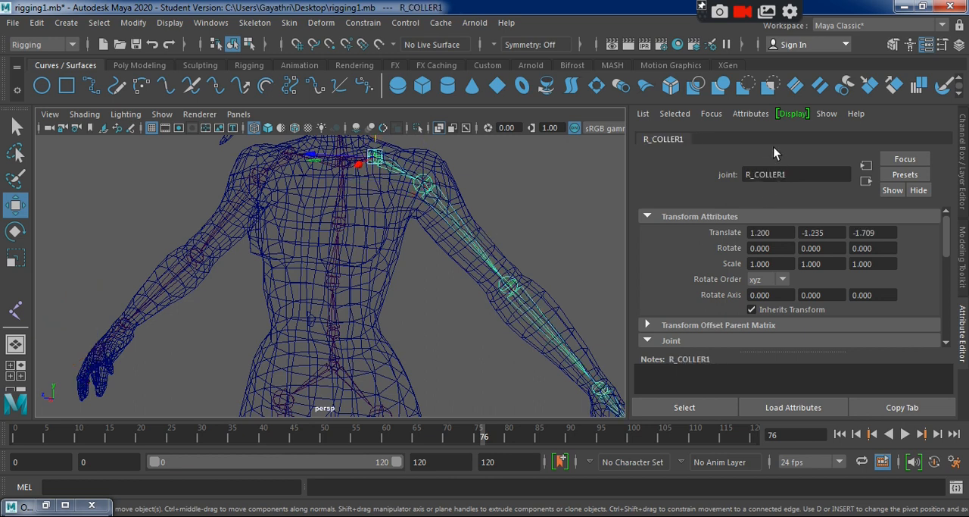
{"action": "left_click", "coordinate": [748, 175]}
{"action": "key", "text": "BackSpace"}
{"action": "type", "text": "L"}
{"action": "left_click", "coordinate": [814, 168]}
{"action": "key", "text": "Return"}
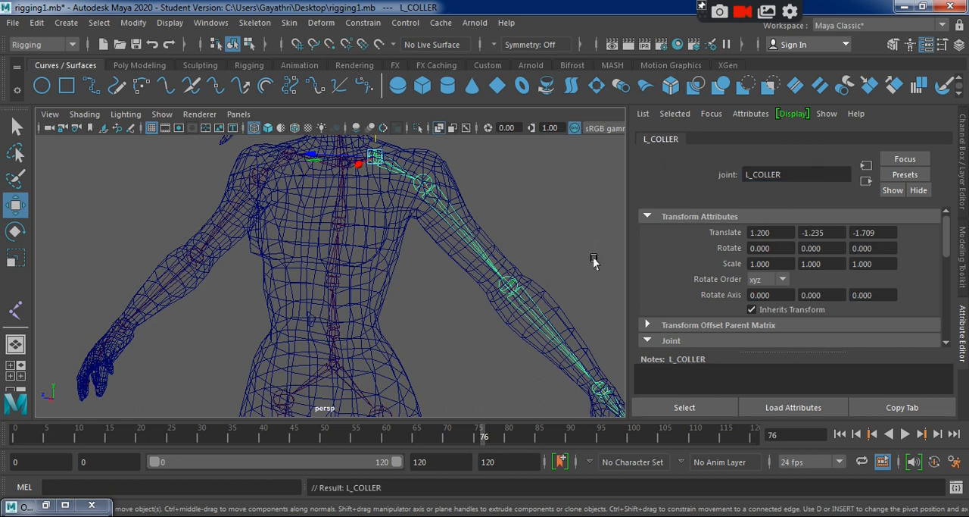
Deselect the collar joint and save the scene, accepting the student version notice.
{"action": "left_click", "coordinate": [508, 382]}
{"action": "key", "text": "ctrl+s"}
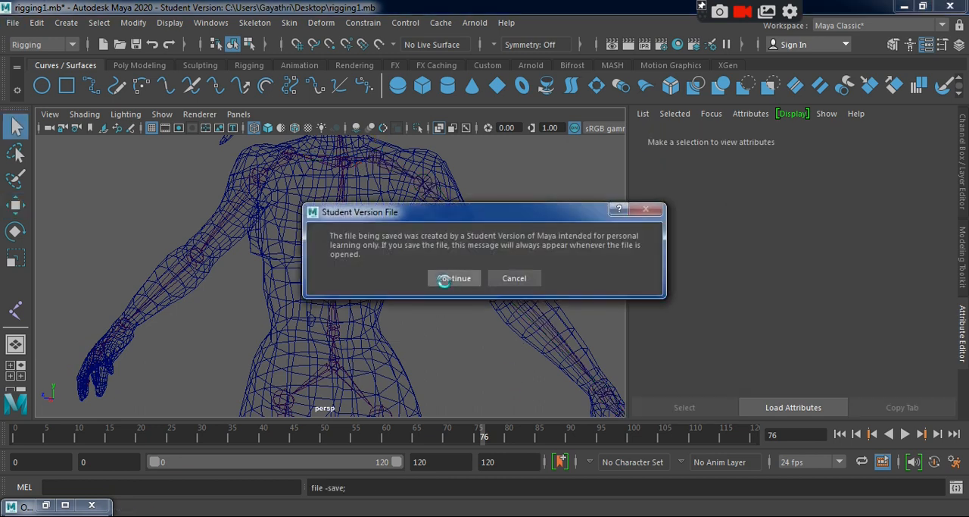
{"action": "left_click", "coordinate": [446, 277]}
Reroot the skeleton at HIP_Bone and keep that joint selected.
{"action": "left_click_drag", "start_coordinate": [457, 321], "coordinate": [349, 347], "text": "alt"}
{"action": "left_click", "coordinate": [344, 332]}
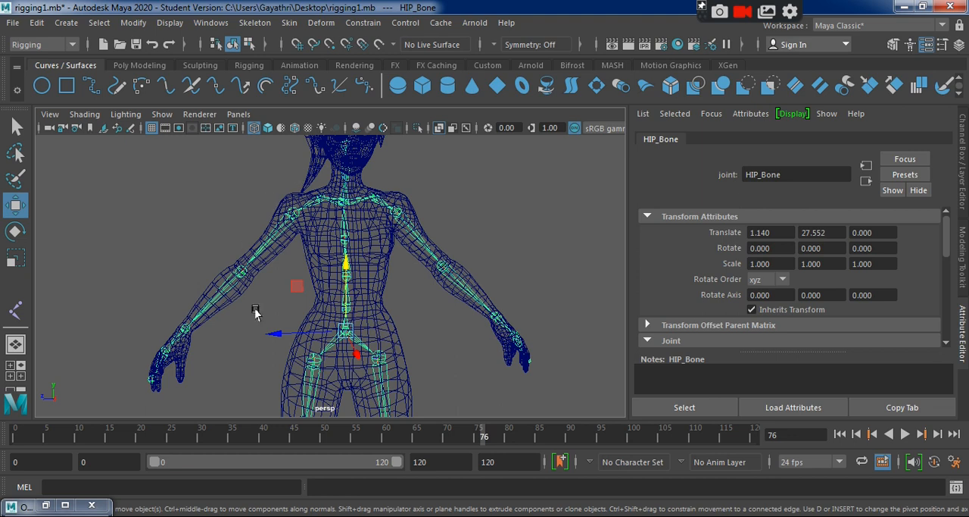
{"action": "left_click", "coordinate": [440, 337]}
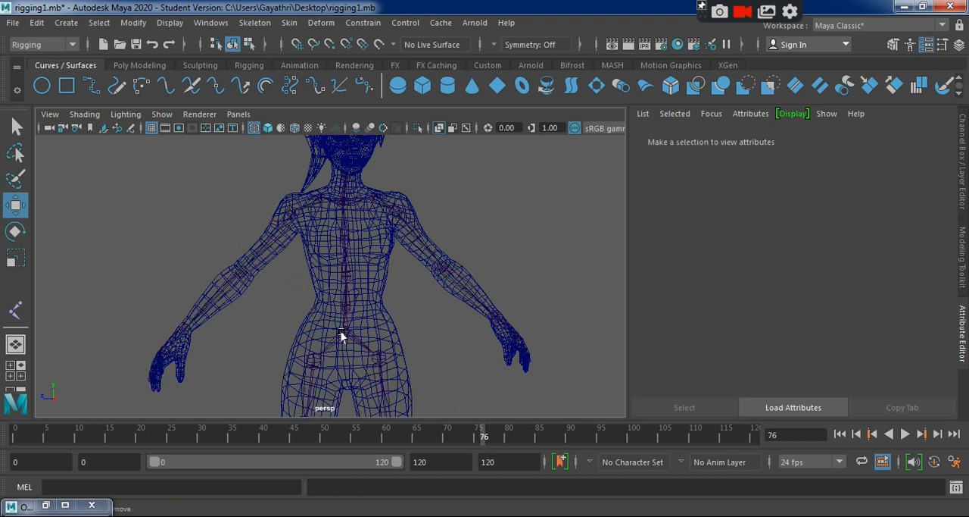
{"action": "left_click", "coordinate": [344, 332]}
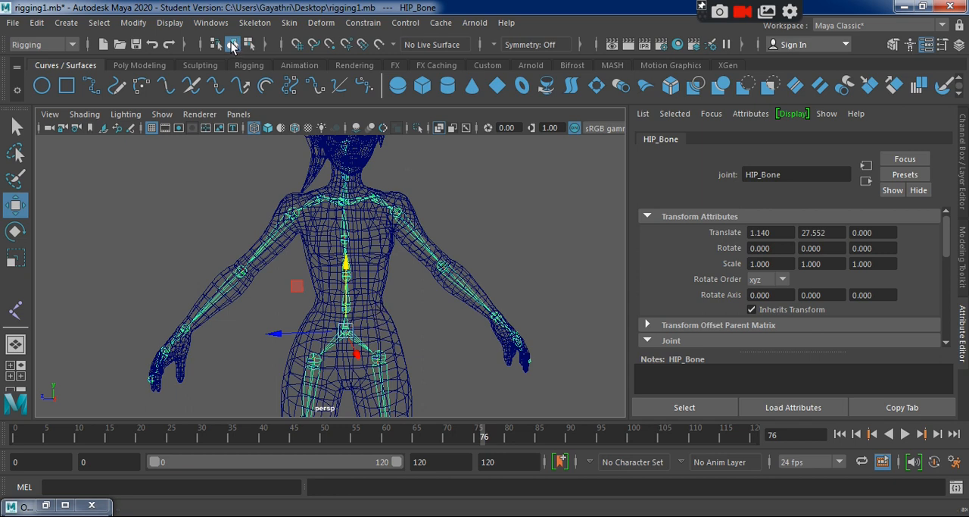
{"action": "left_click", "coordinate": [265, 27]}
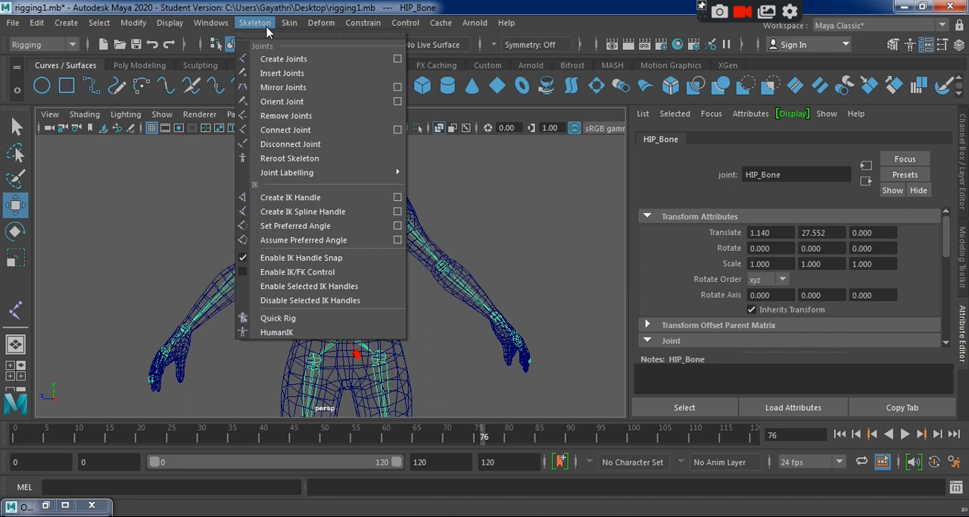
{"action": "left_click", "coordinate": [303, 162]}
{"action": "left_click", "coordinate": [508, 202]}
{"action": "left_click", "coordinate": [338, 337]}
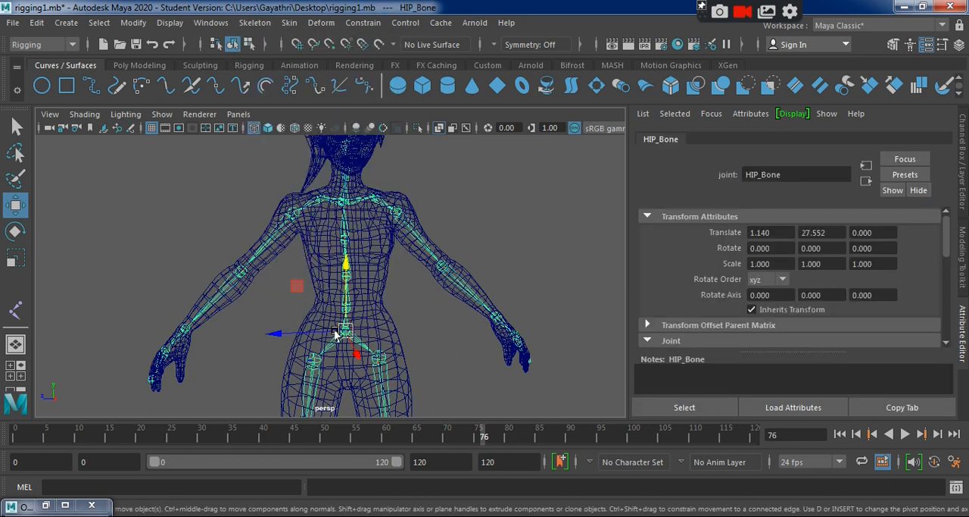
Save the scene with HIP_Bone selected, accepting the student version notice.
{"action": "left_click_drag", "start_coordinate": [429, 359], "coordinate": [403, 361], "text": "alt"}
{"action": "key", "text": "ctrl+s"}
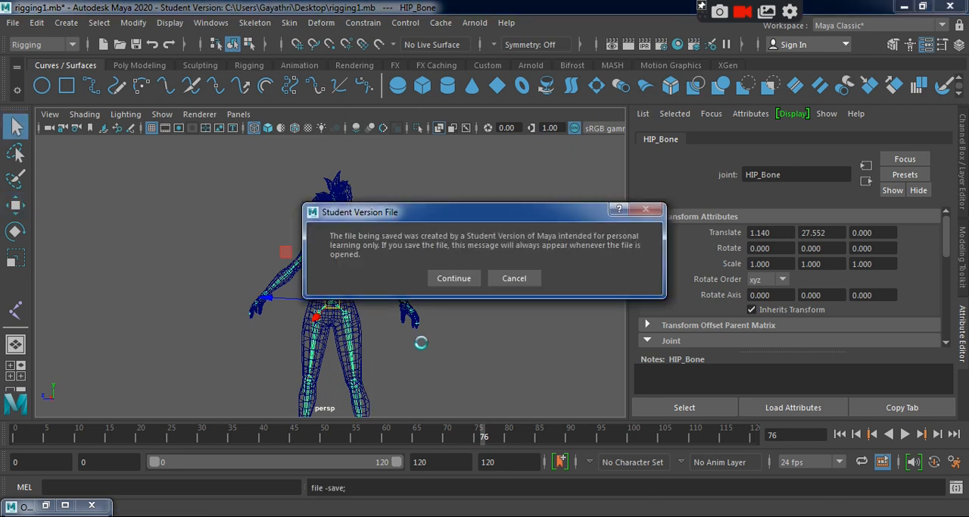
{"action": "left_click", "coordinate": [455, 277]}
{"action": "key", "text": "w"}
{"action": "left_click_drag", "start_coordinate": [435, 303], "coordinate": [420, 346], "text": "alt"}
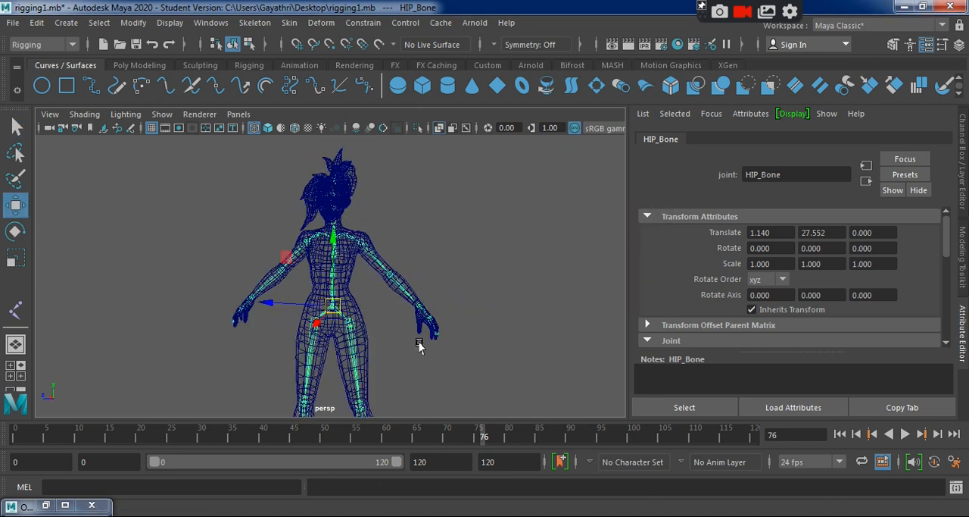
{"action": "left_click_drag", "start_coordinate": [418, 388], "coordinate": [367, 383], "text": "alt"}
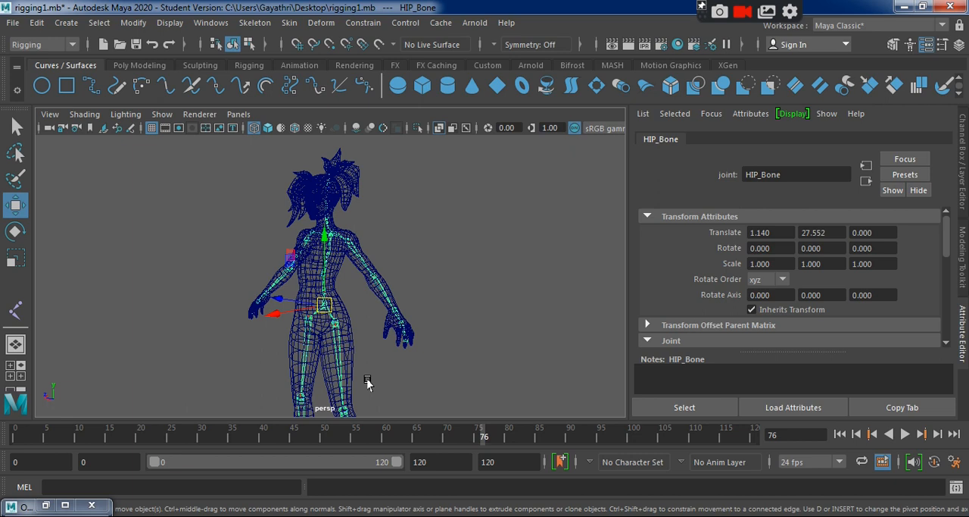
{"action": "left_click_drag", "start_coordinate": [368, 378], "coordinate": [374, 377], "text": "alt"}
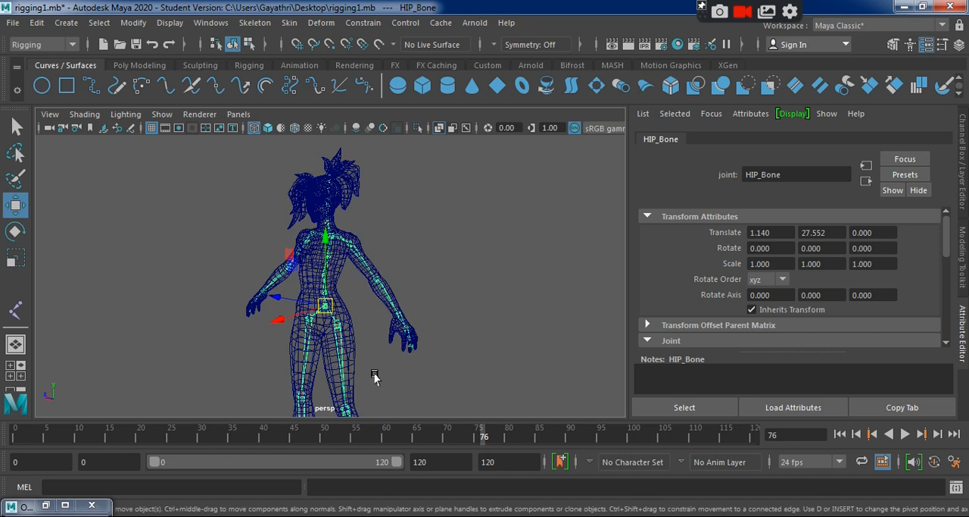